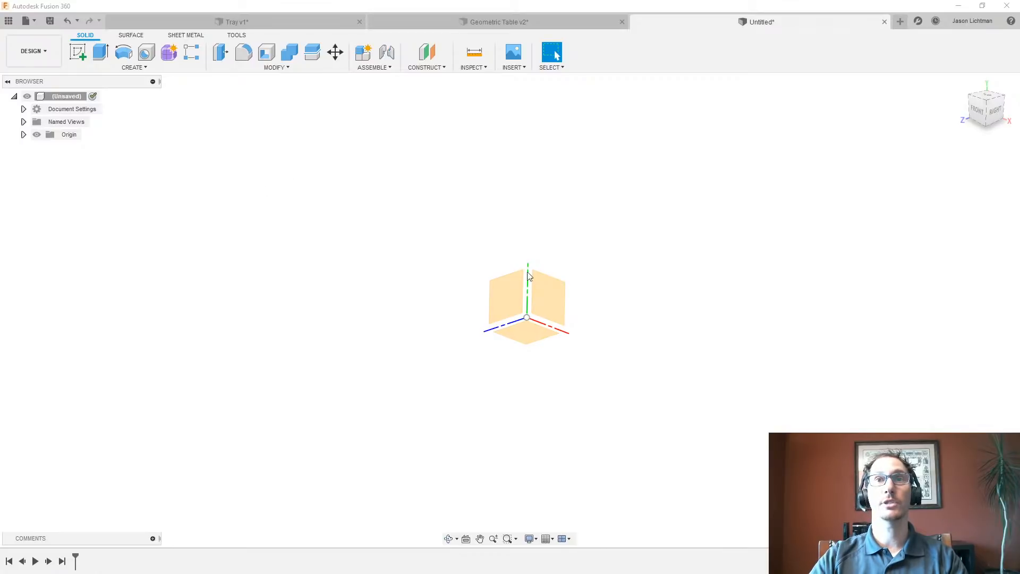
# Create a sketch on the vertical front origin plane, draw a freehand rectangle beside the origin, and finish the sketch
pyautogui.rightClick(543, 295)
pyautogui.click(536, 351)
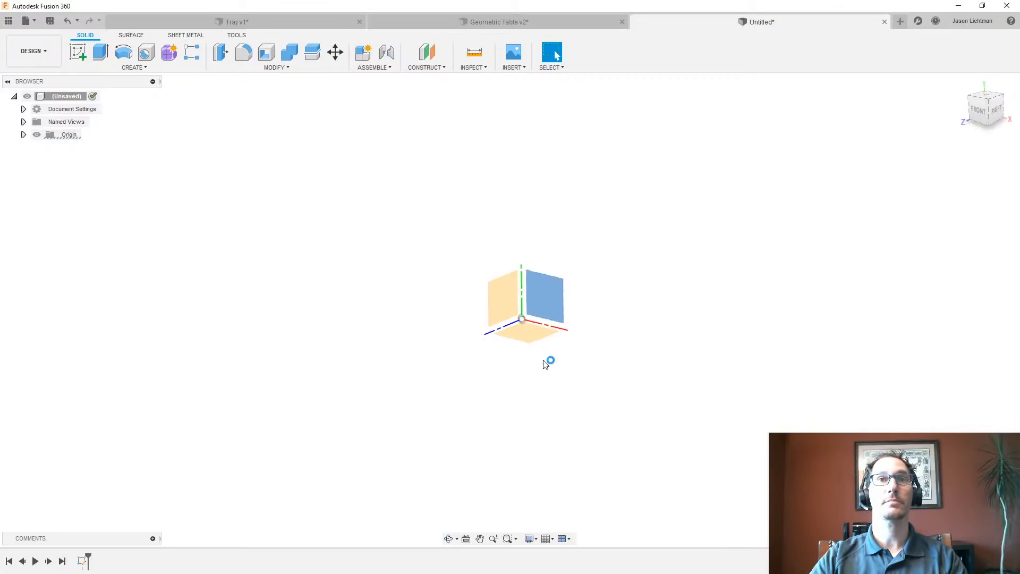
pyautogui.press('r')
pyautogui.click(294, 222)
pyautogui.click(420, 356)
pyautogui.press('Escape')
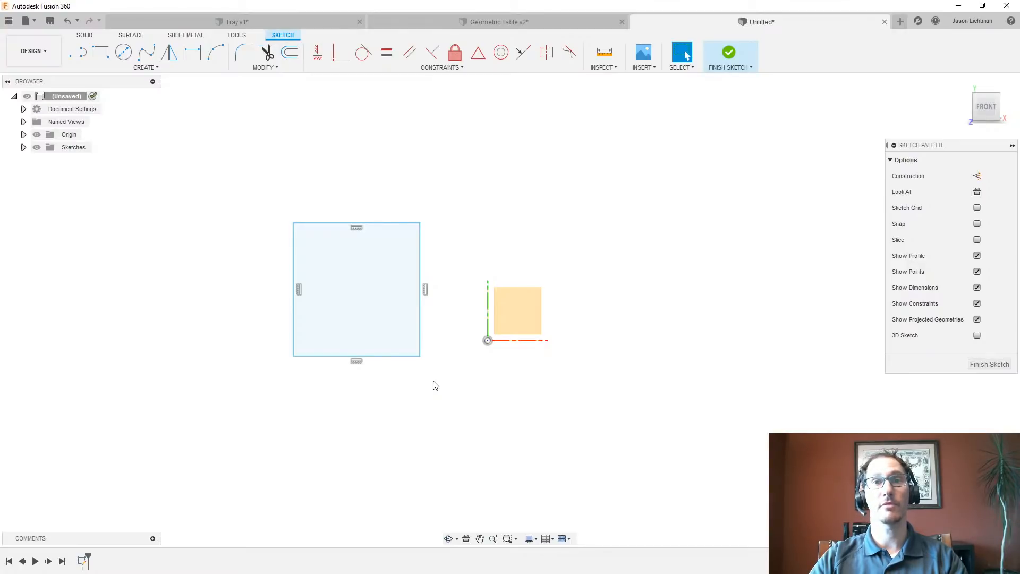
pyautogui.click(993, 366)
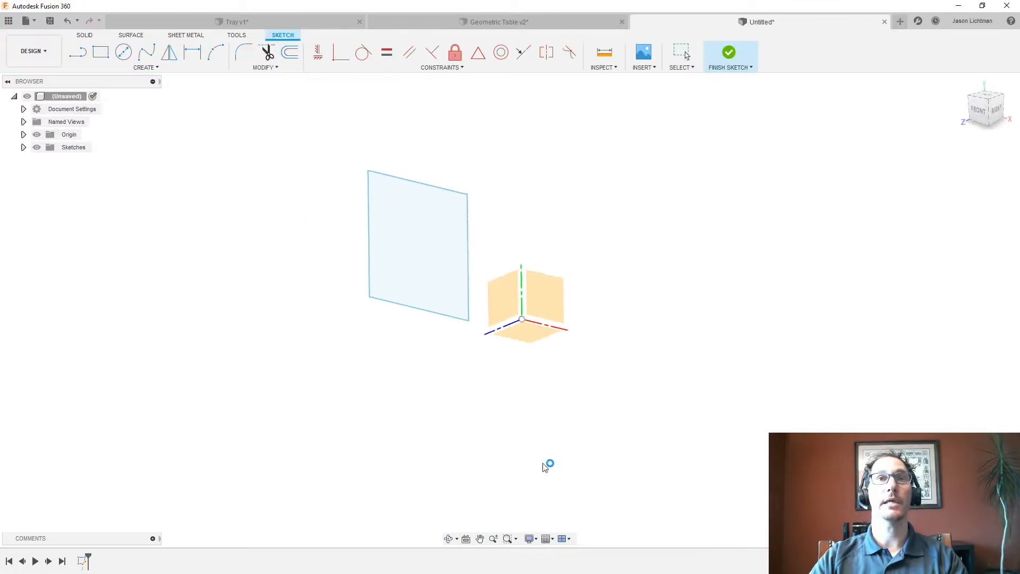
# Delete the rectangle sketch from the design
pyautogui.rightClick(83, 561)
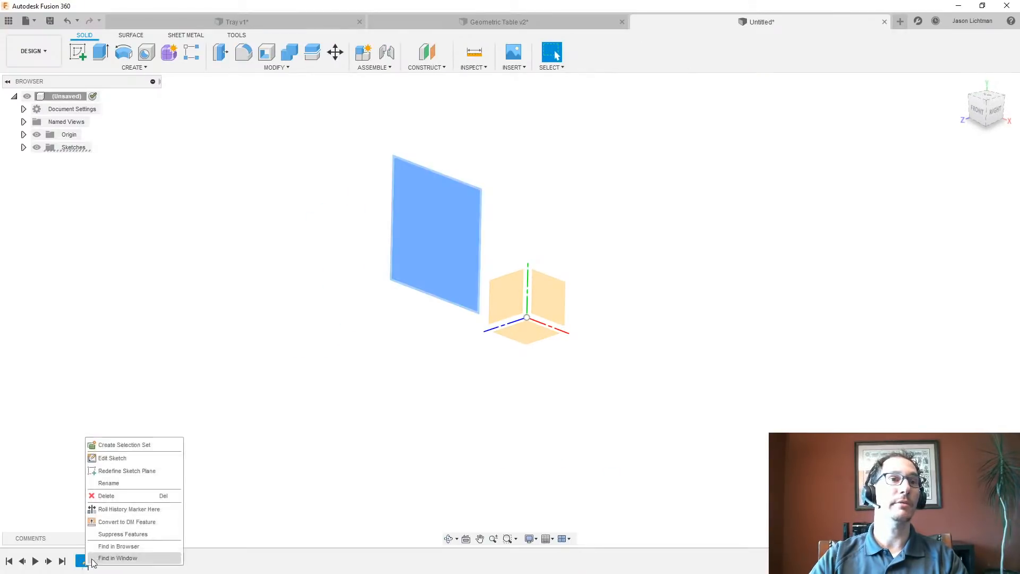
pyautogui.click(126, 492)
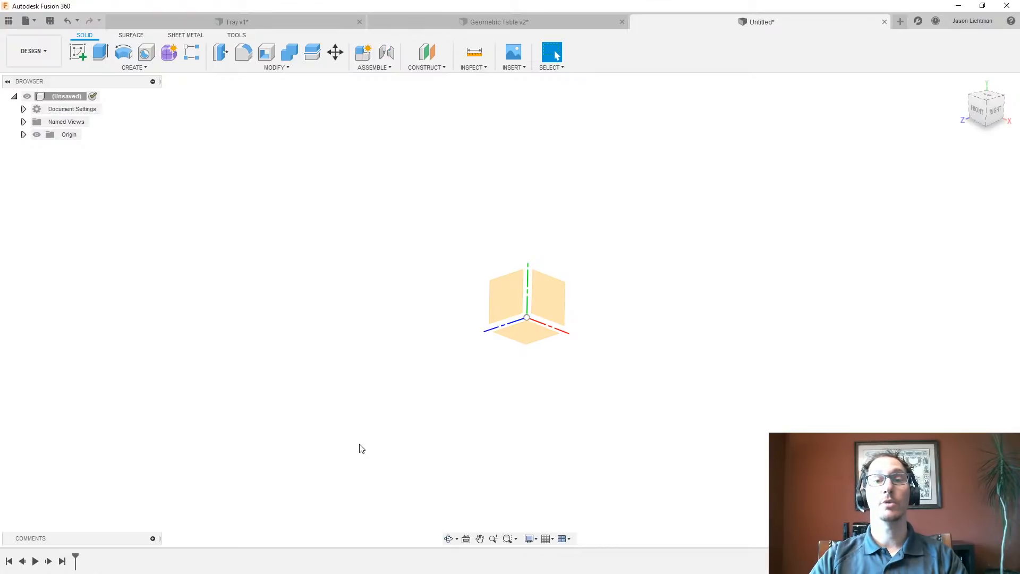
# Inspect the three origin planes one after another and review the available construction plane, axis and point commands
pyautogui.click(509, 295)
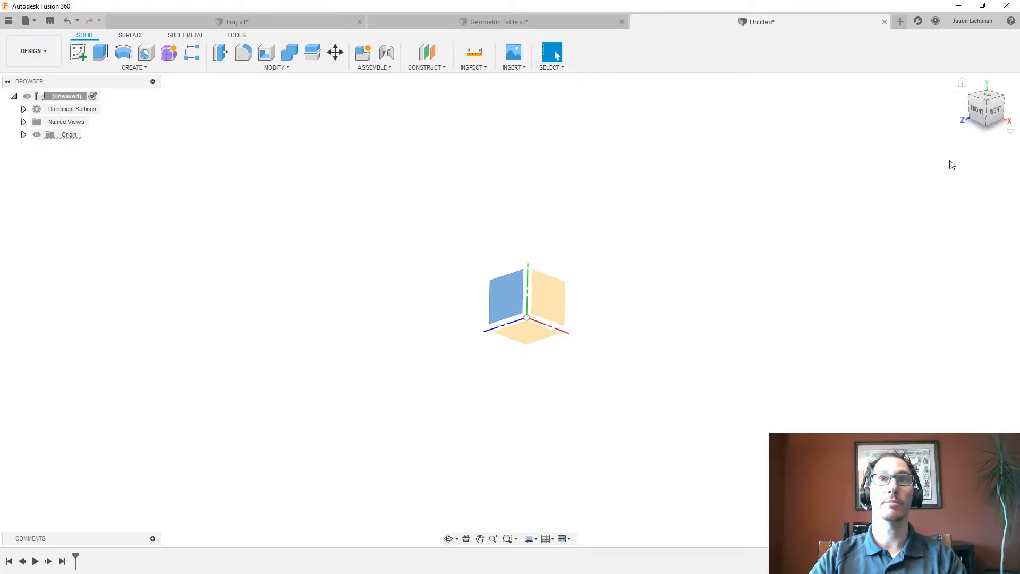
pyautogui.click(555, 296)
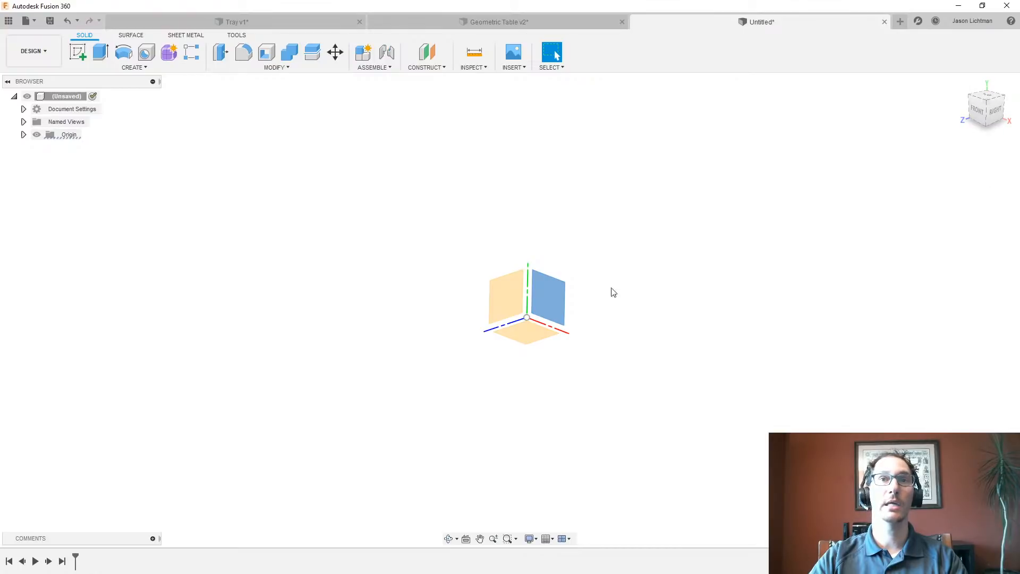
pyautogui.click(534, 332)
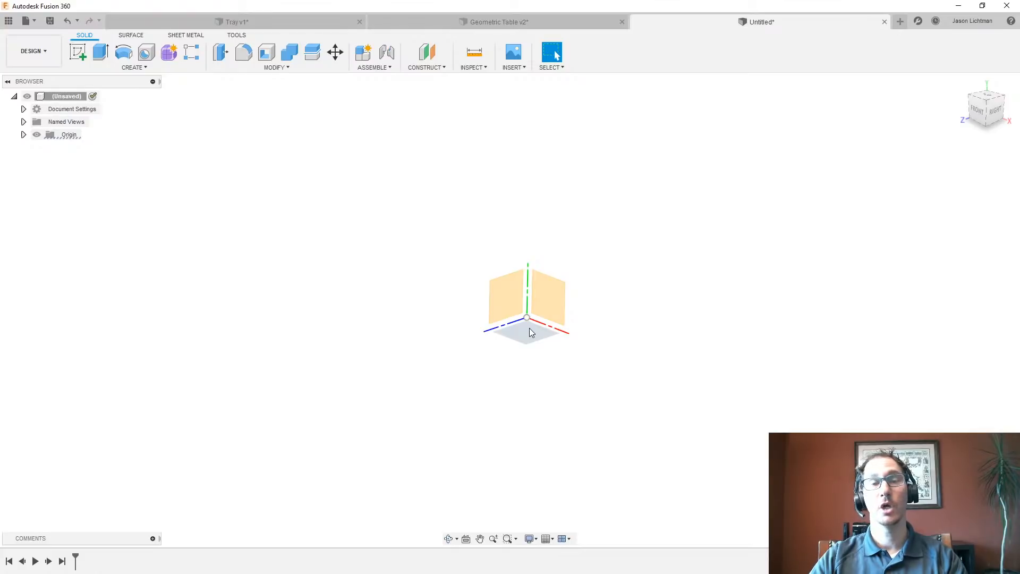
pyautogui.click(423, 68)
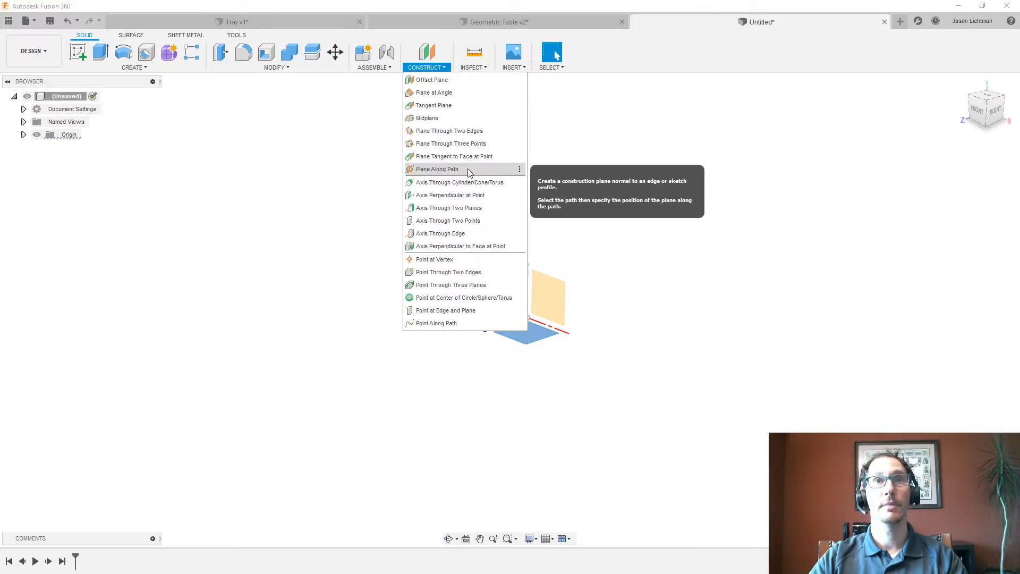
pyautogui.click(581, 222)
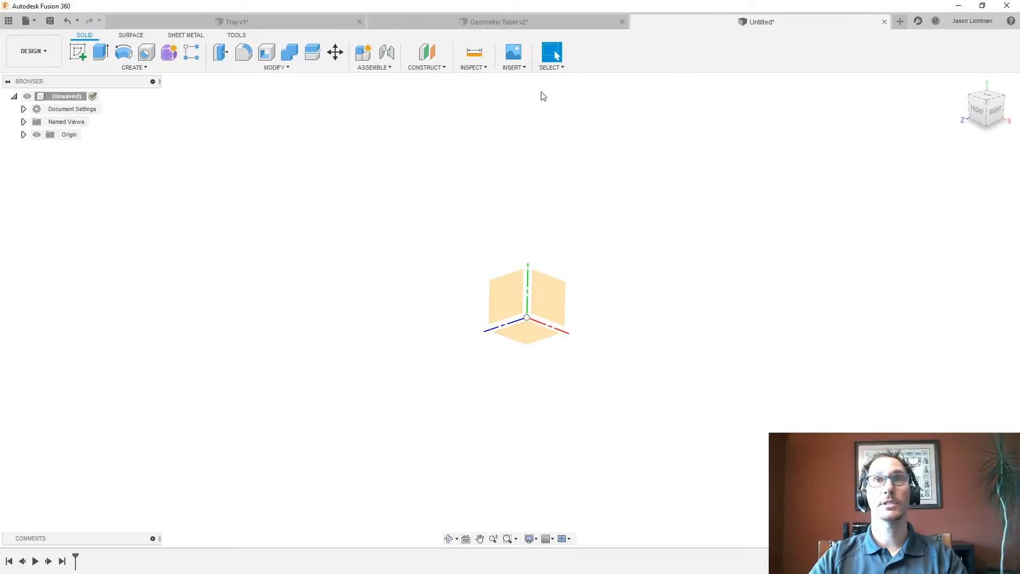
# Switch to the Geometric Table v2 design and check the sketch option on the underside face of the table's base
pyautogui.click(533, 21)
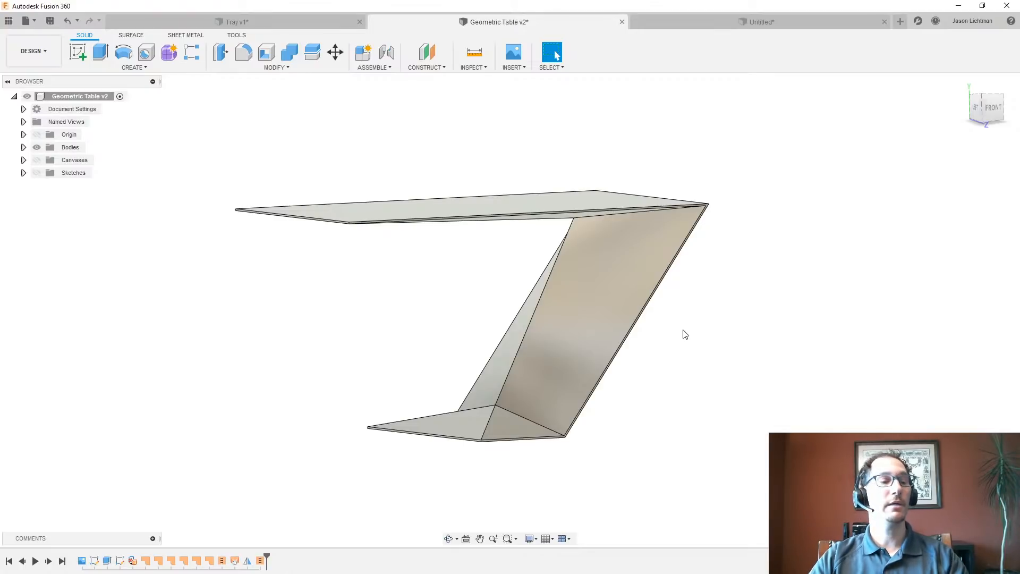
pyautogui.keyDown('shift'); pyautogui.moveTo(674, 360); pyautogui.dragTo(592, 419, button='middle'); pyautogui.keyUp('shift')
pyautogui.click(509, 355)
pyautogui.rightClick(510, 360)
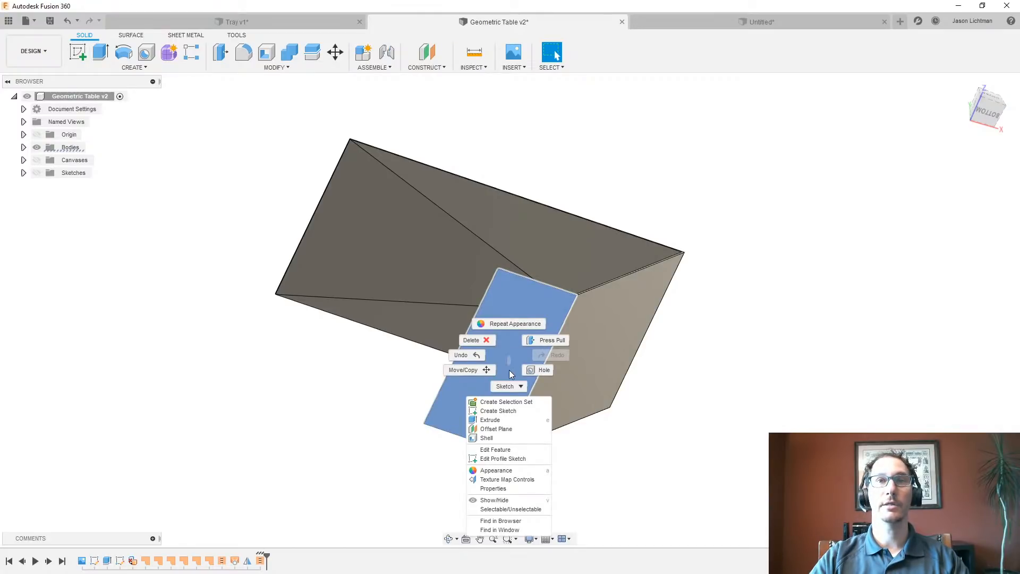
pyautogui.click(520, 411)
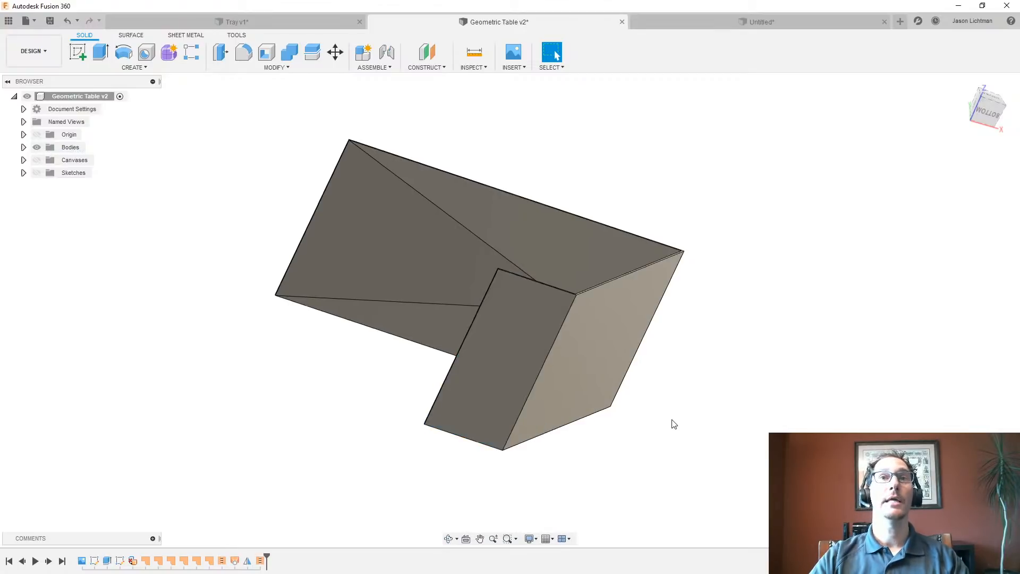
# Check the sketch option on the outer slanted leg face, the tabletop and the triangular upper face of the base
pyautogui.click(582, 342)
pyautogui.rightClick(581, 341)
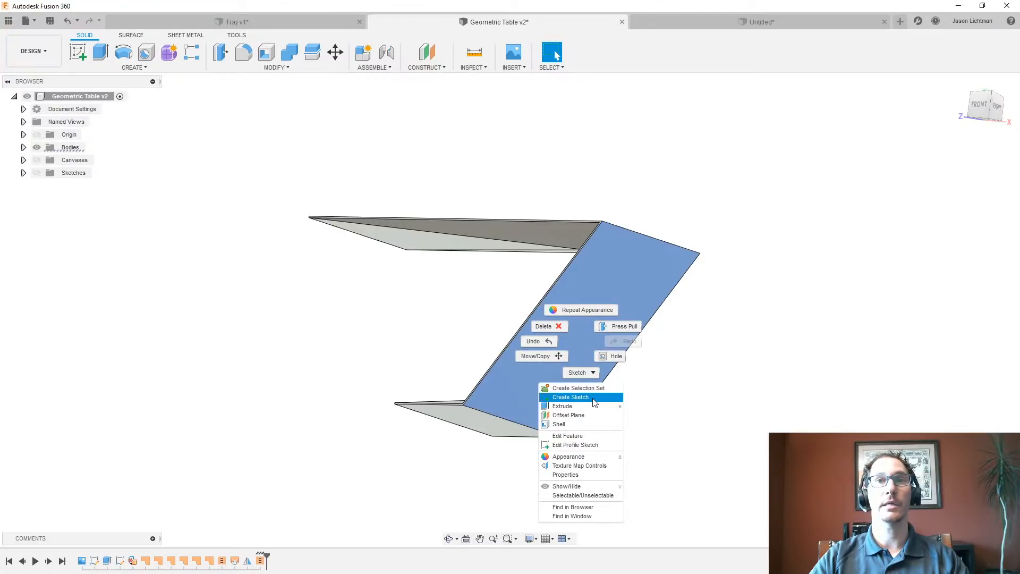
pyautogui.keyDown('shift'); pyautogui.moveTo(708, 391); pyautogui.dragTo(566, 267, button='middle'); pyautogui.keyUp('shift')
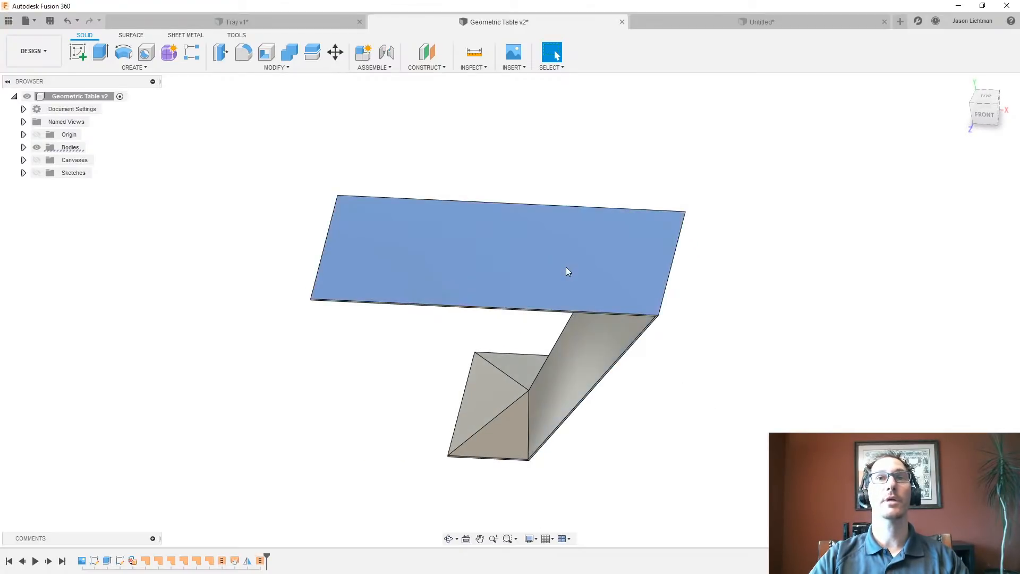
pyautogui.rightClick(567, 269)
pyautogui.keyDown('shift'); pyautogui.moveTo(696, 358); pyautogui.dragTo(547, 416, button='middle'); pyautogui.keyUp('shift')
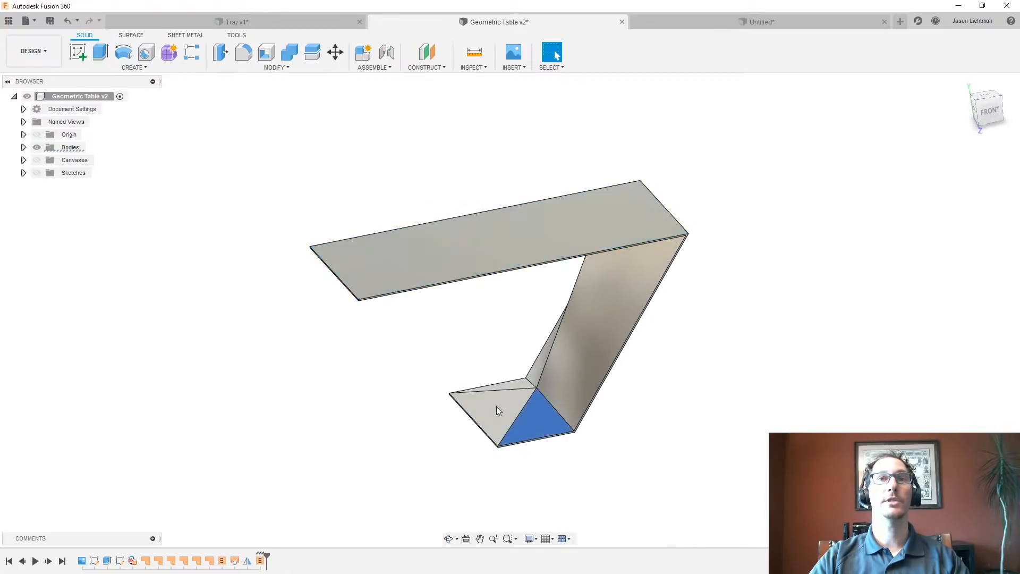
pyautogui.scroll(5, 516, 384)
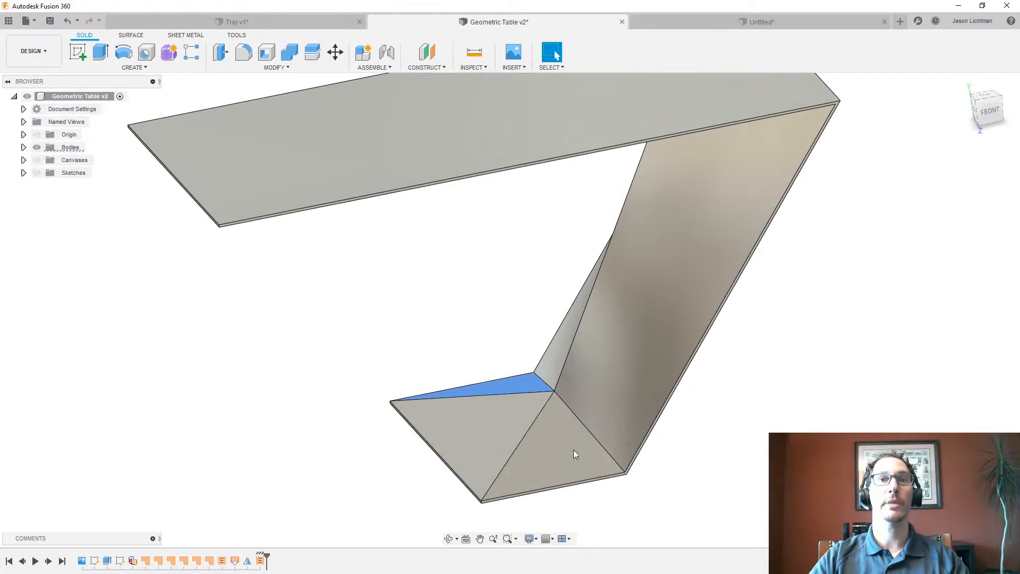
pyautogui.rightClick(574, 452)
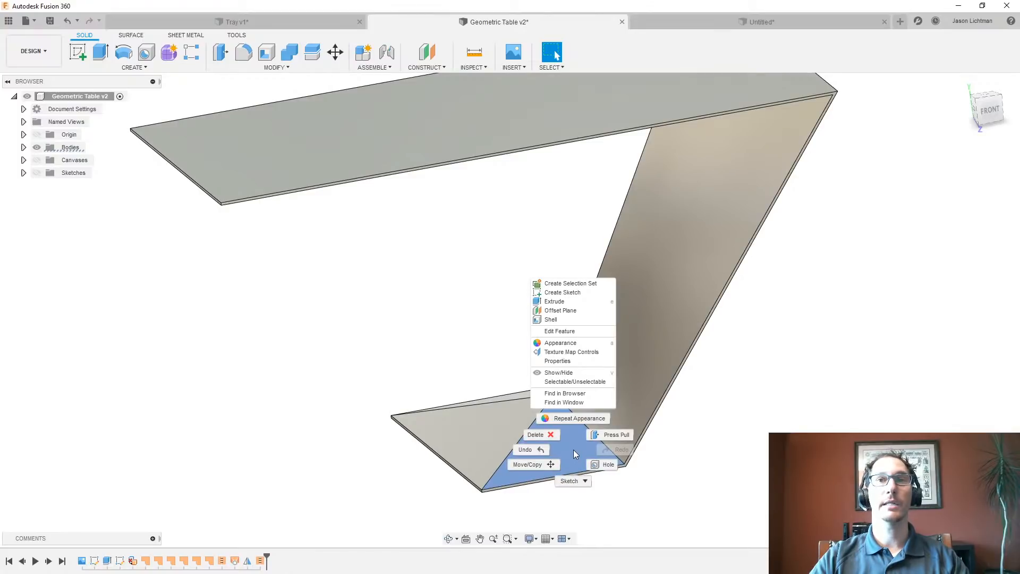
# Examine which commands are offered for the inner face of the table's slanted leg
pyautogui.moveTo(670, 365)
pyautogui.keyDown('shift'); pyautogui.mouseDown(button='middle')
pyautogui.moveTo(728, 365)
pyautogui.moveTo(690, 292)
pyautogui.moveTo(797, 407)
pyautogui.mouseUp(button='middle'); pyautogui.keyUp('shift')
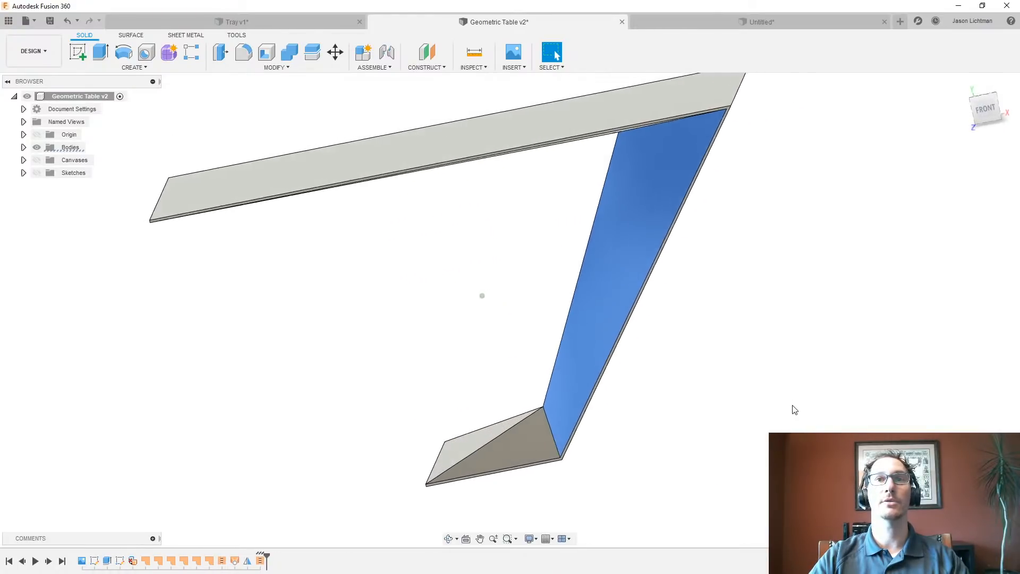
pyautogui.rightClick(635, 307)
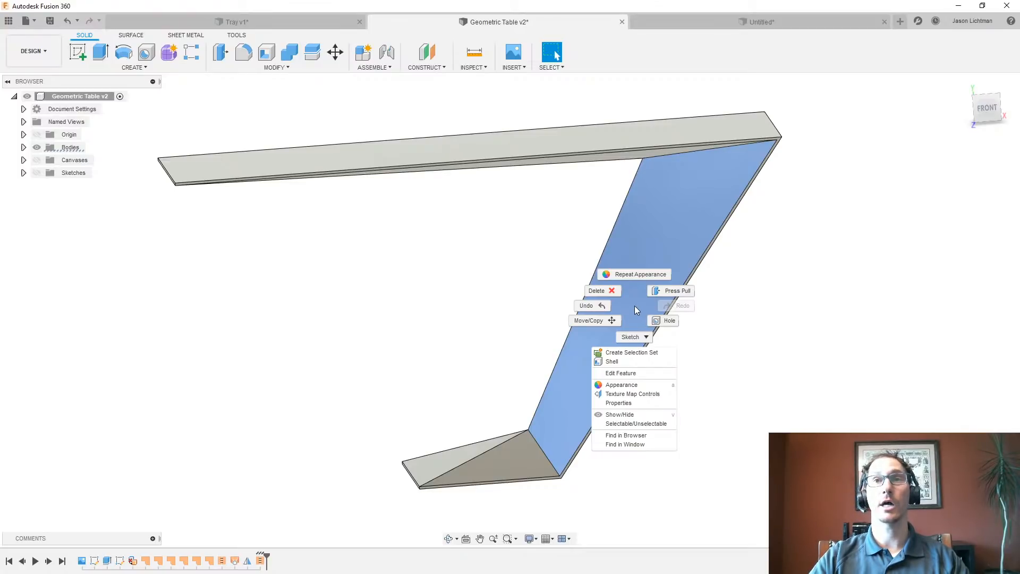
pyautogui.click(713, 365)
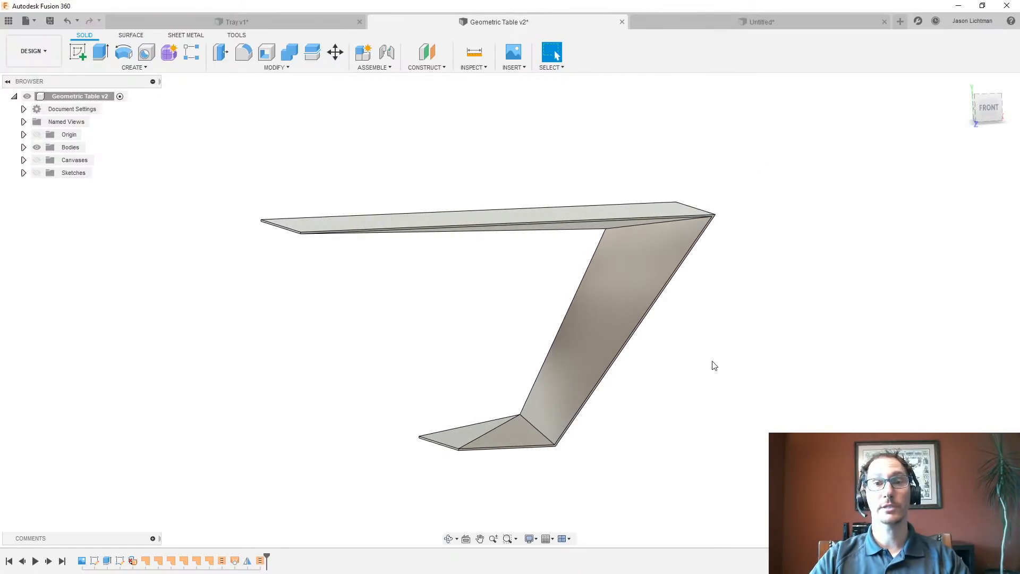
# Create a sketch on the front XY origin plane and finish it without drawing anything
pyautogui.click(79, 53)
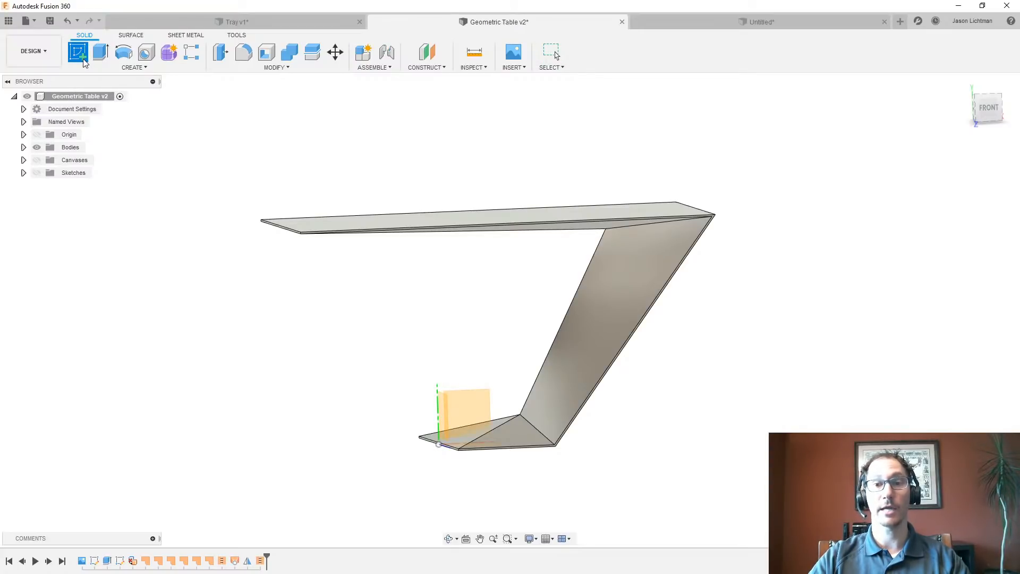
pyautogui.click(483, 399)
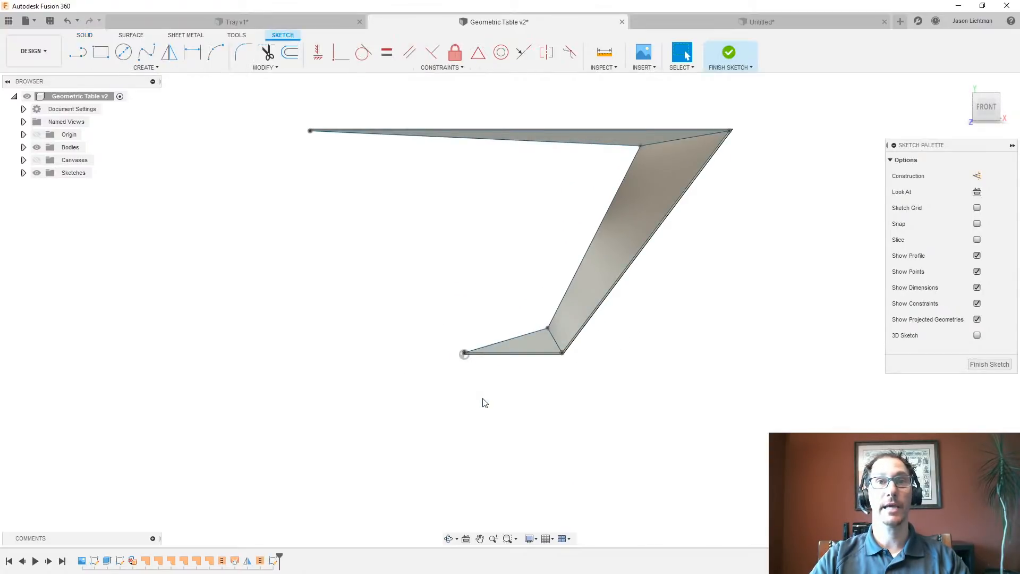
pyautogui.click(990, 364)
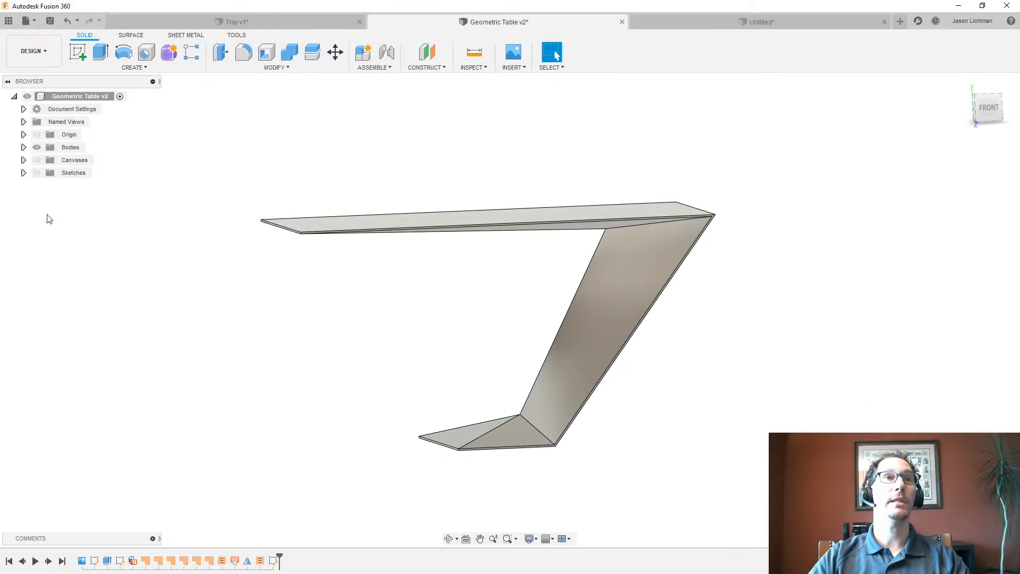
# Start another sketch on the XY plane, choosing that plane from the design's list of origin geometry
pyautogui.click(24, 147)
pyautogui.click(24, 147)
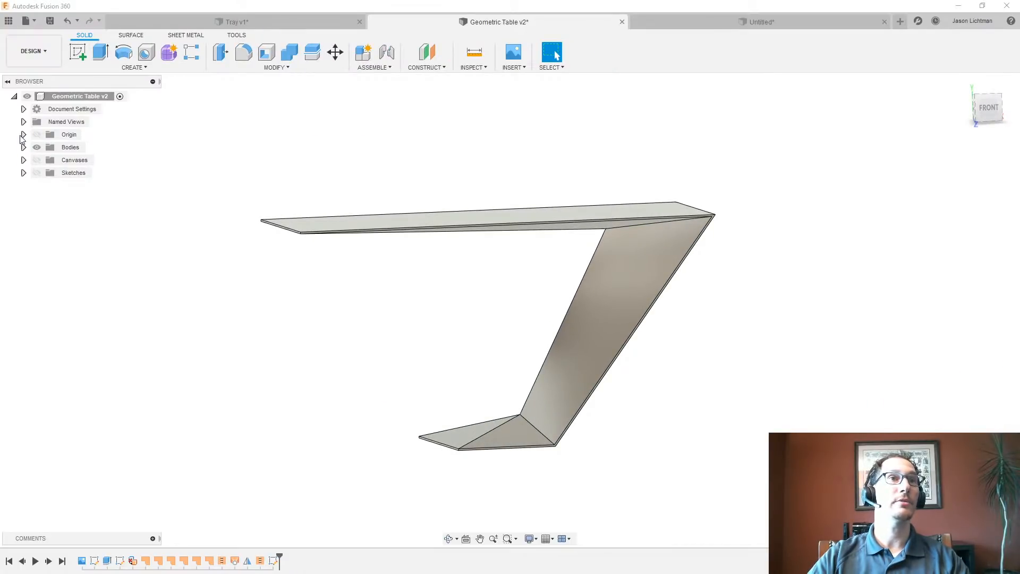
pyautogui.click(23, 134)
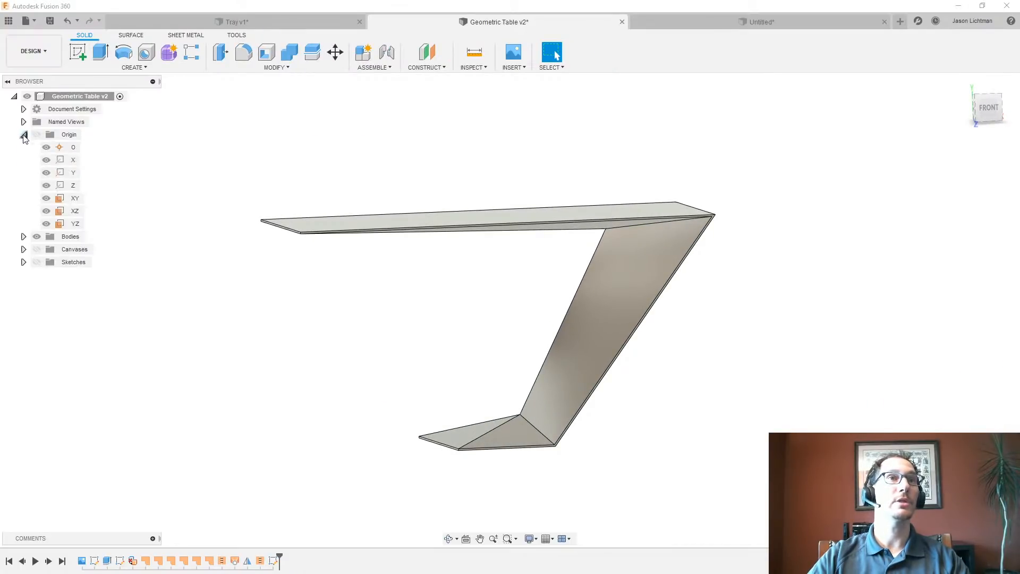
pyautogui.click(77, 201)
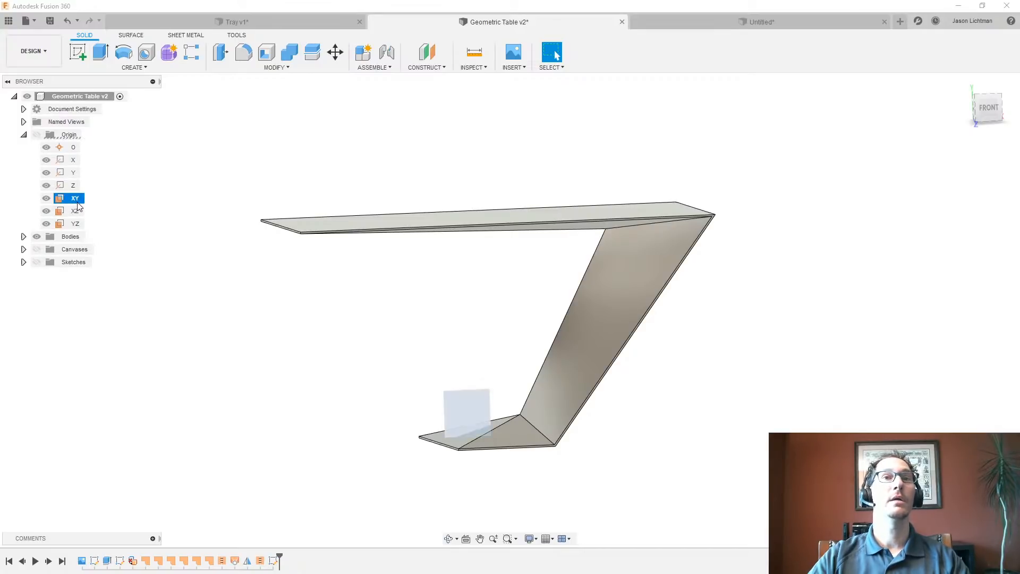
pyautogui.rightClick(78, 202)
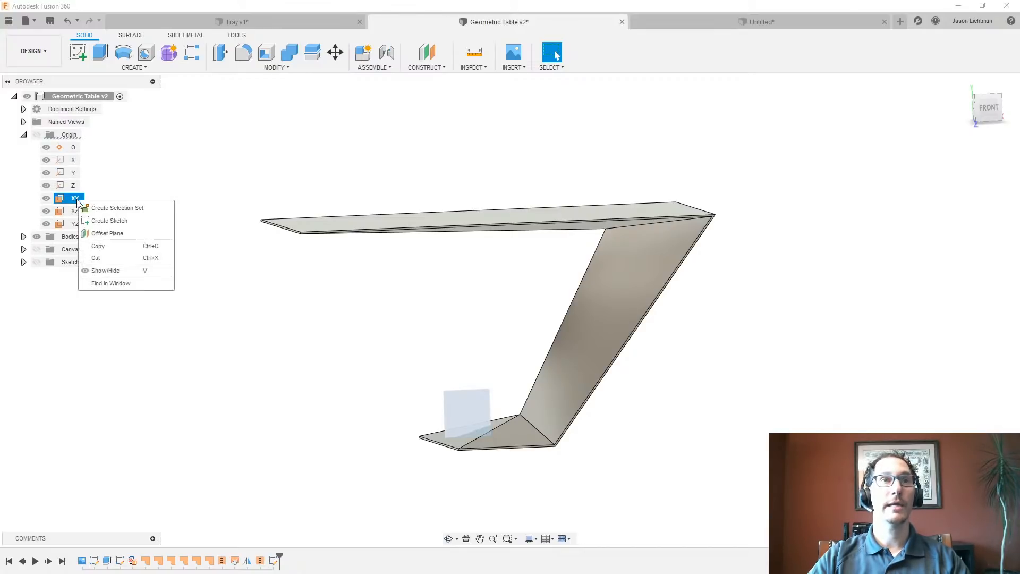
pyautogui.click(99, 221)
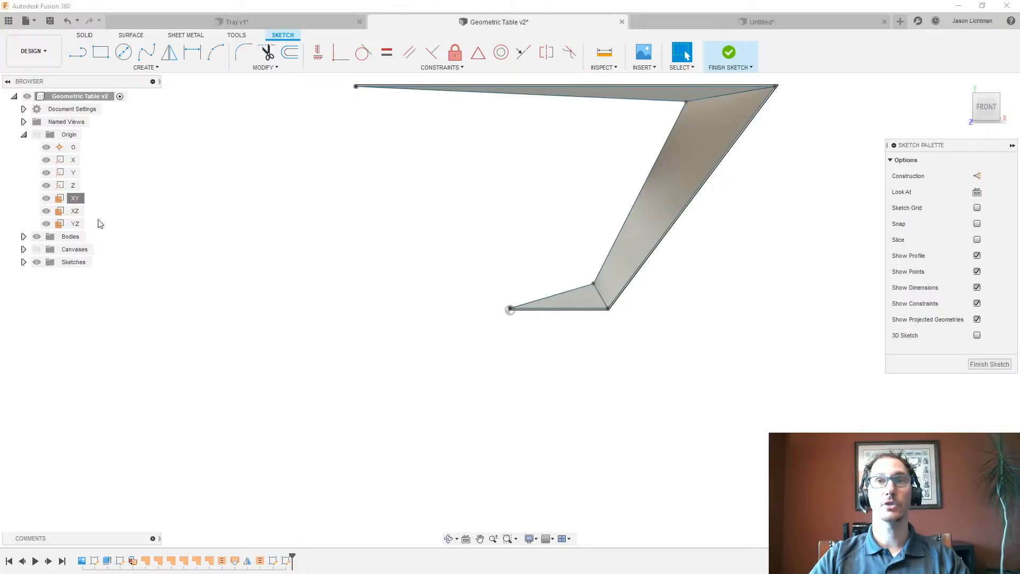
pyautogui.moveTo(367, 309); pyautogui.dragTo(349, 432, button='middle')
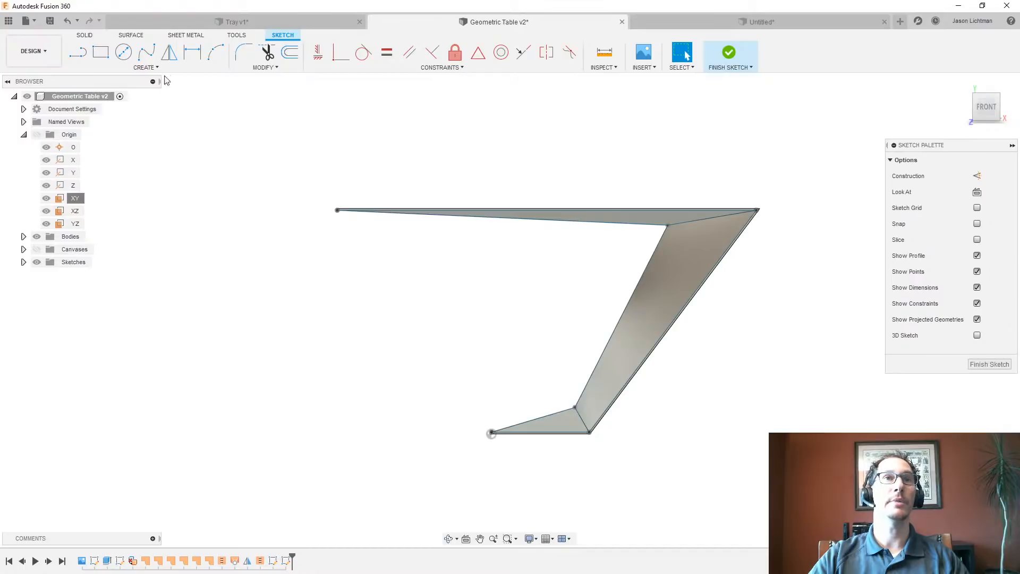
pyautogui.click(210, 70)
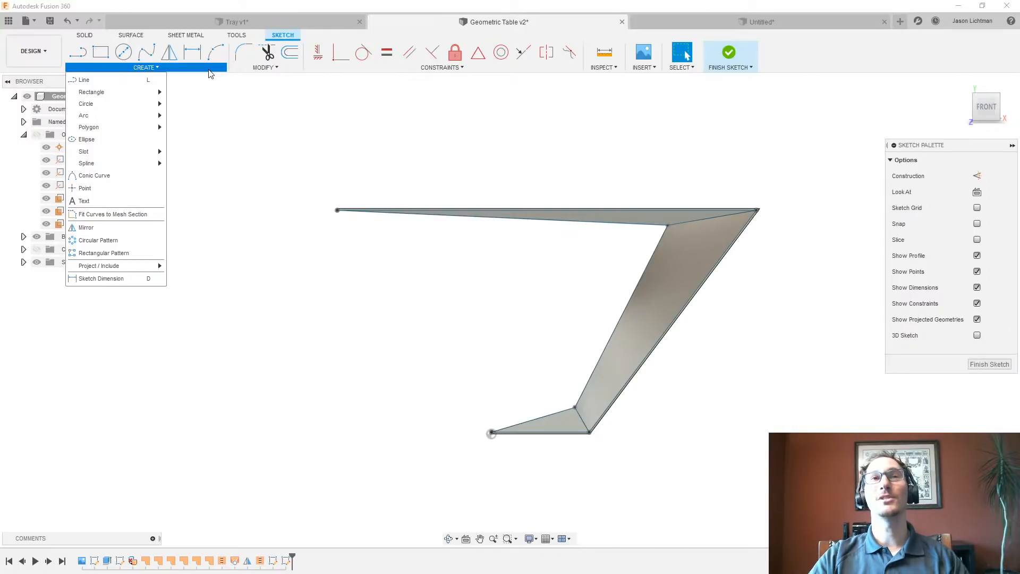
pyautogui.click(270, 68)
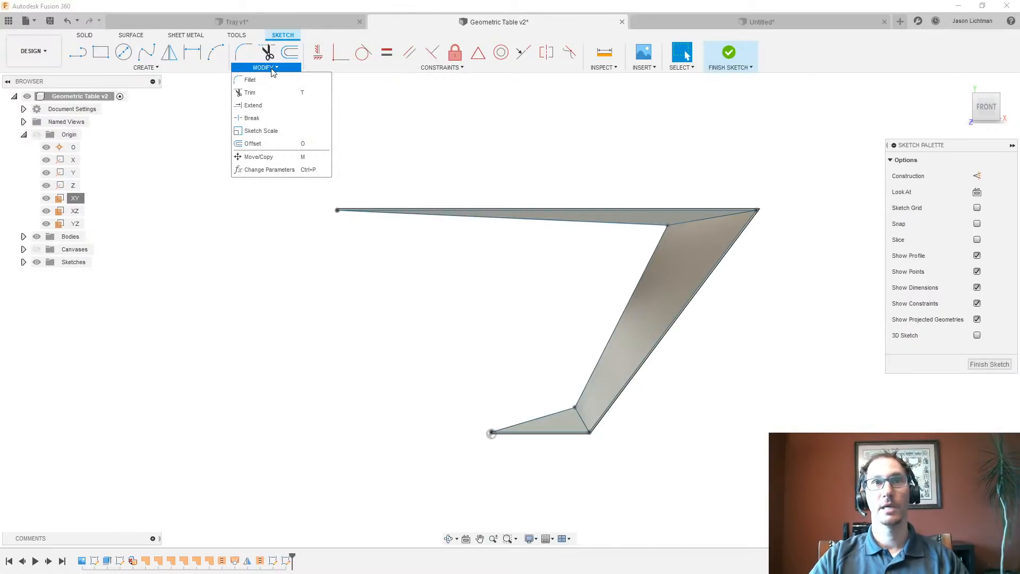
pyautogui.moveTo(336, 69)
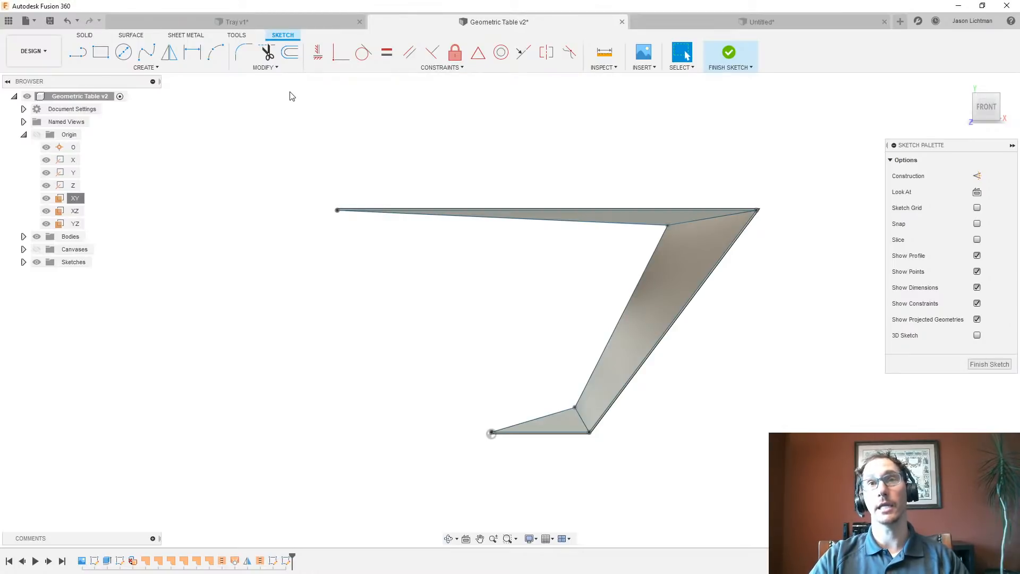
pyautogui.click(178, 69)
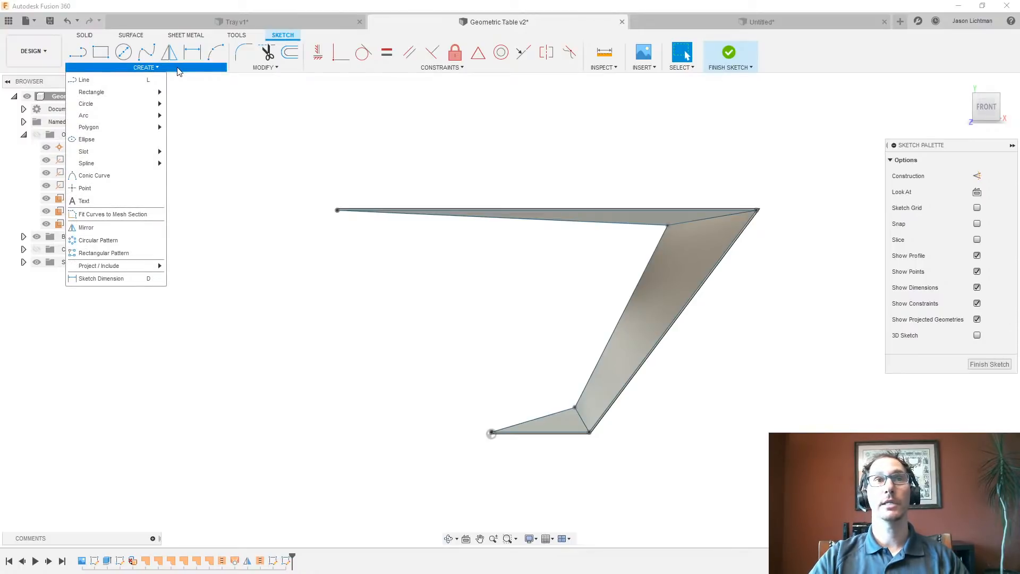
# Switch back to the untitled empty design
pyautogui.click(830, 23)
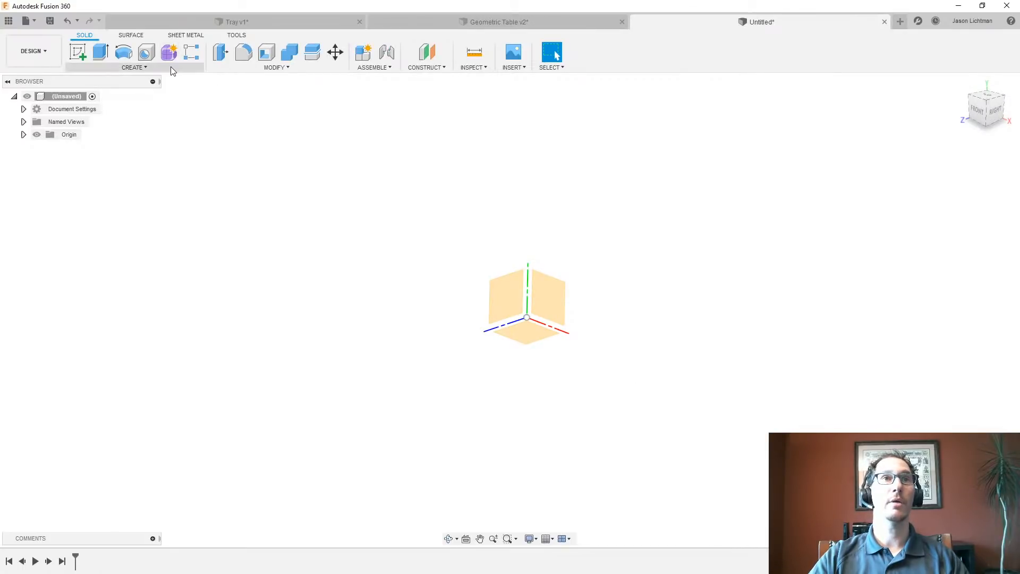
# Create a sketch on the front XY origin plane and look over the available sketch creation commands
pyautogui.rightClick(543, 301)
pyautogui.click(550, 356)
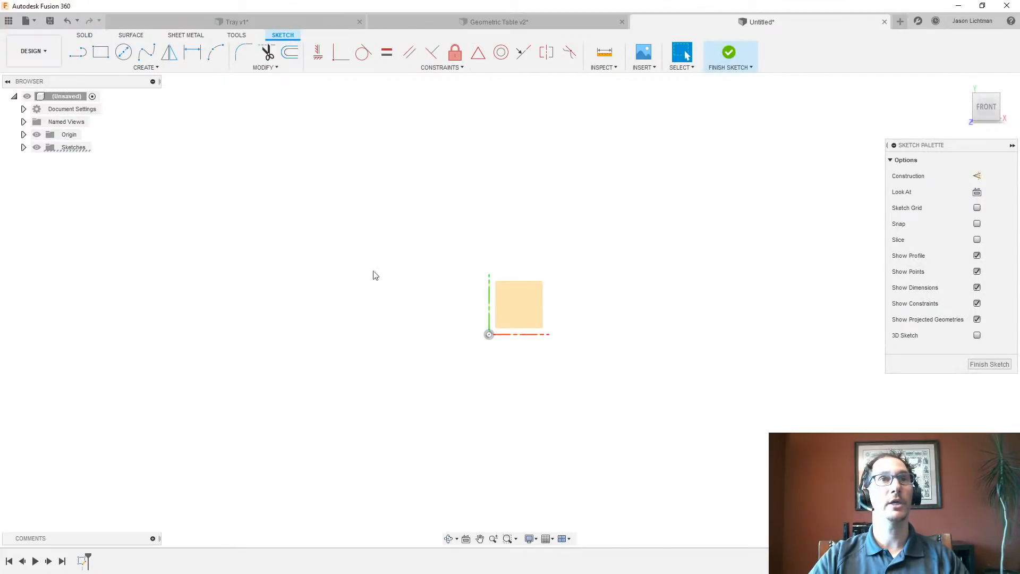
pyautogui.click(155, 68)
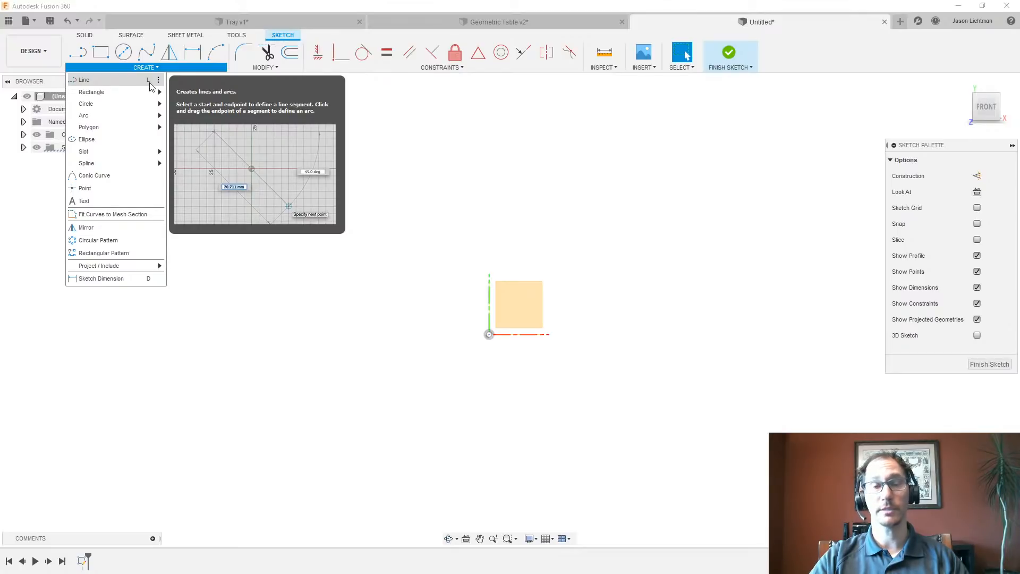
pyautogui.moveTo(140, 95)
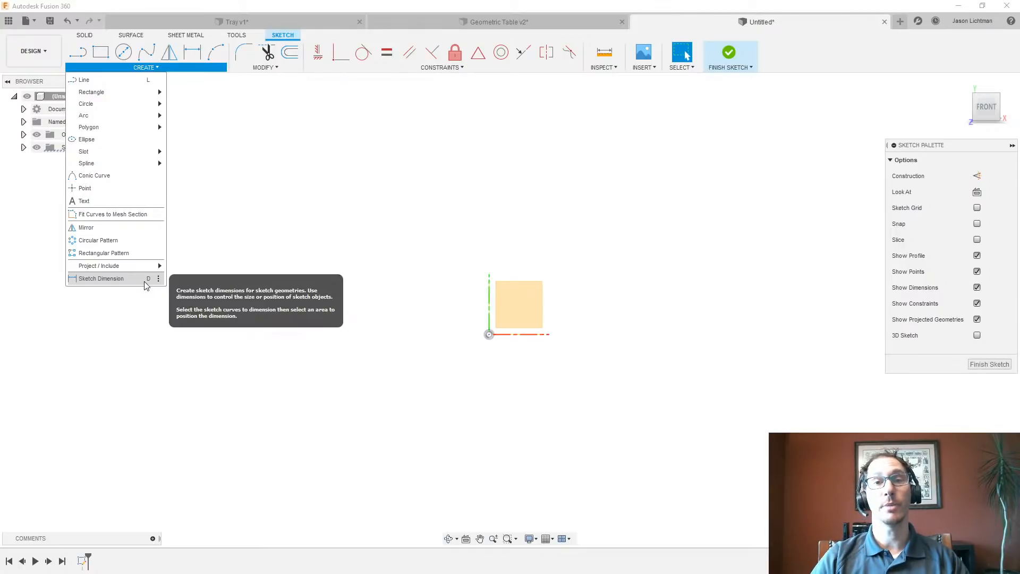
# Draw an open chain of nine connected lines around the origin with the Line tool
pyautogui.click(84, 81)
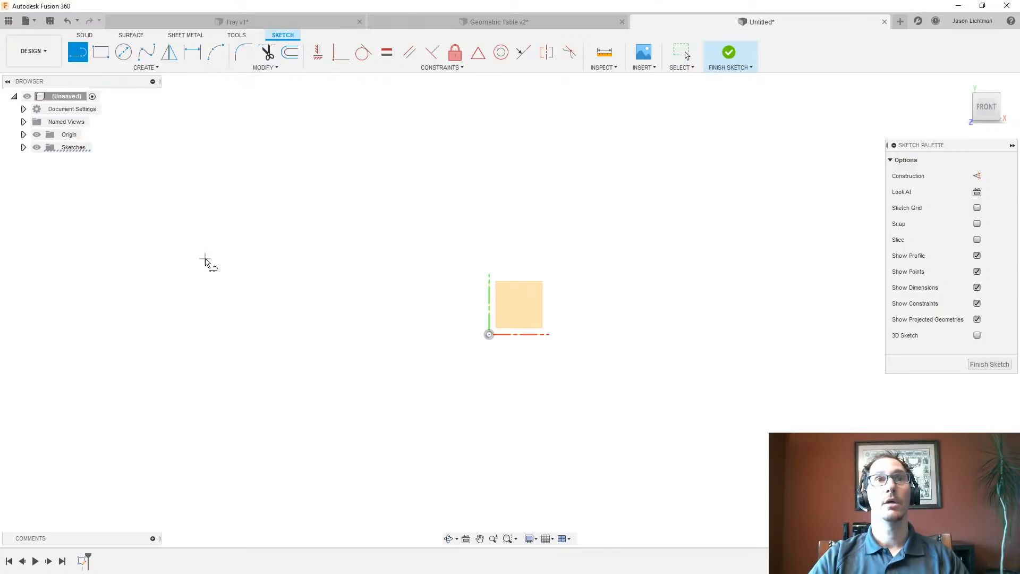
pyautogui.click(204, 259)
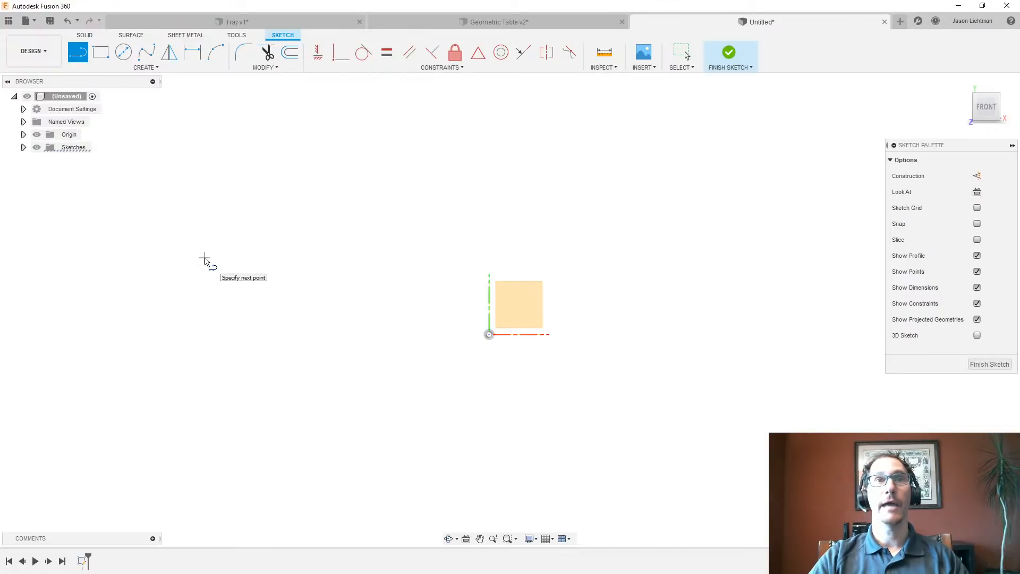
pyautogui.click(453, 202)
pyautogui.moveTo(454, 203); pyautogui.dragTo(586, 216)
pyautogui.click(586, 216)
pyautogui.click(691, 284)
pyautogui.click(705, 398)
pyautogui.click(595, 465)
pyautogui.click(445, 432)
pyautogui.click(409, 352)
pyautogui.click(313, 303)
pyautogui.click(240, 347)
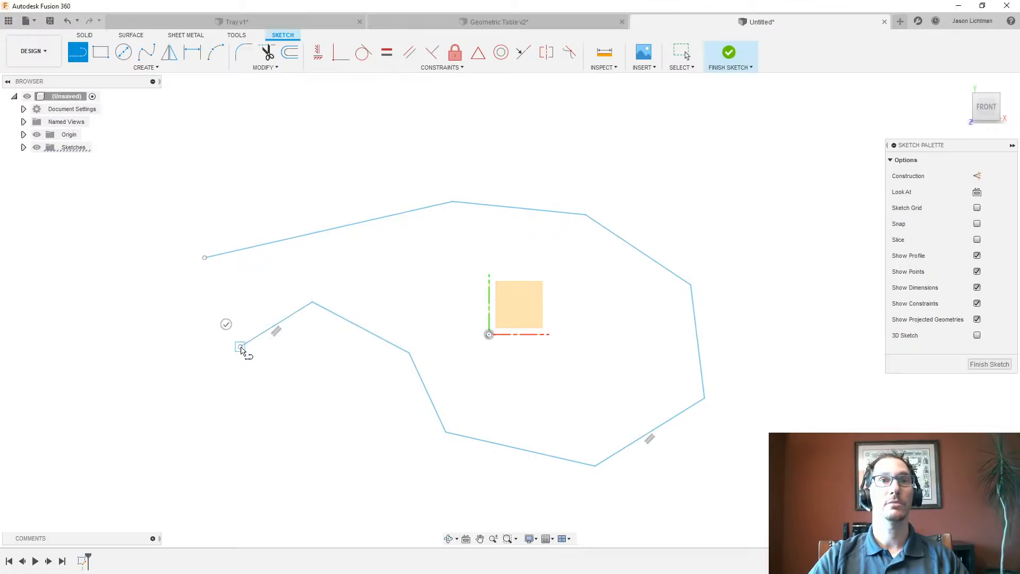
pyautogui.press('Escape')
# Delete the entire line chain from the sketch
pyautogui.moveTo(802, 520)
pyautogui.mouseDown()
pyautogui.moveTo(419, 346)
pyautogui.moveTo(178, 154)
pyautogui.moveTo(163, 158)
pyautogui.mouseUp()
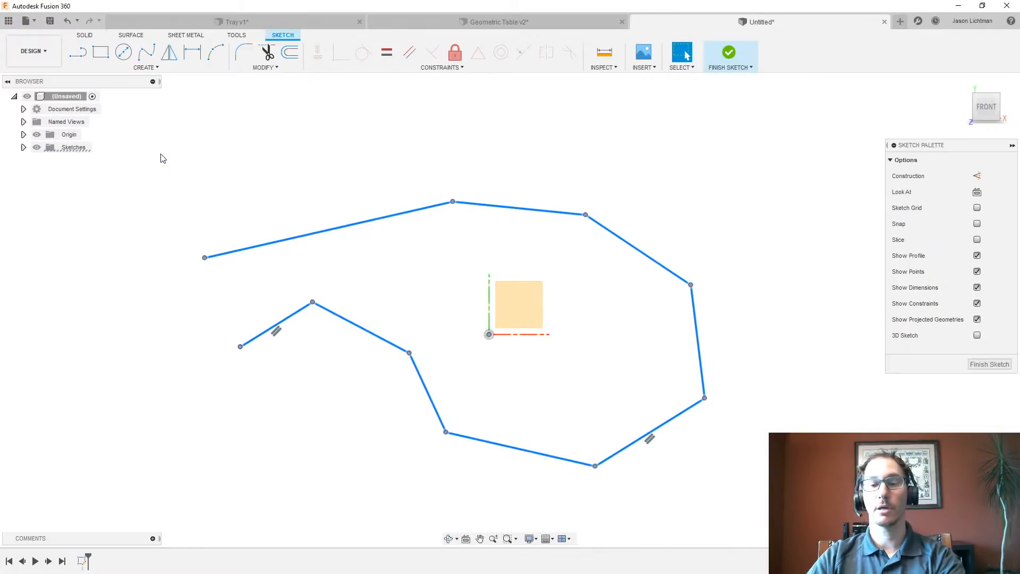
pyautogui.press('Delete')
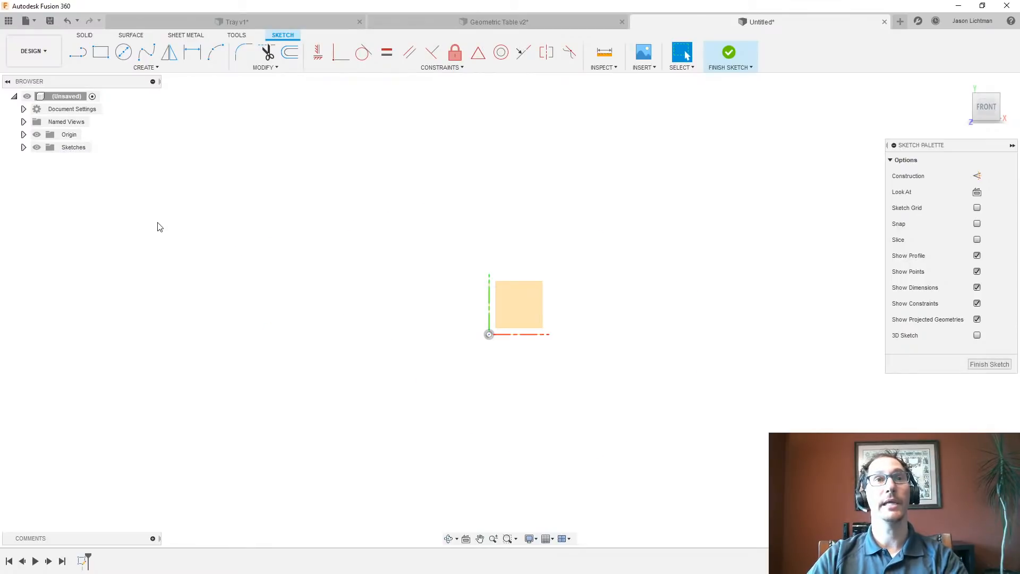
# Draw an open four-line outline: a horizontal top line about 57 mm long, a vertical side, a shorter bottom line and a slanted line ending near the start
pyautogui.press('l')
pyautogui.click(180, 250)
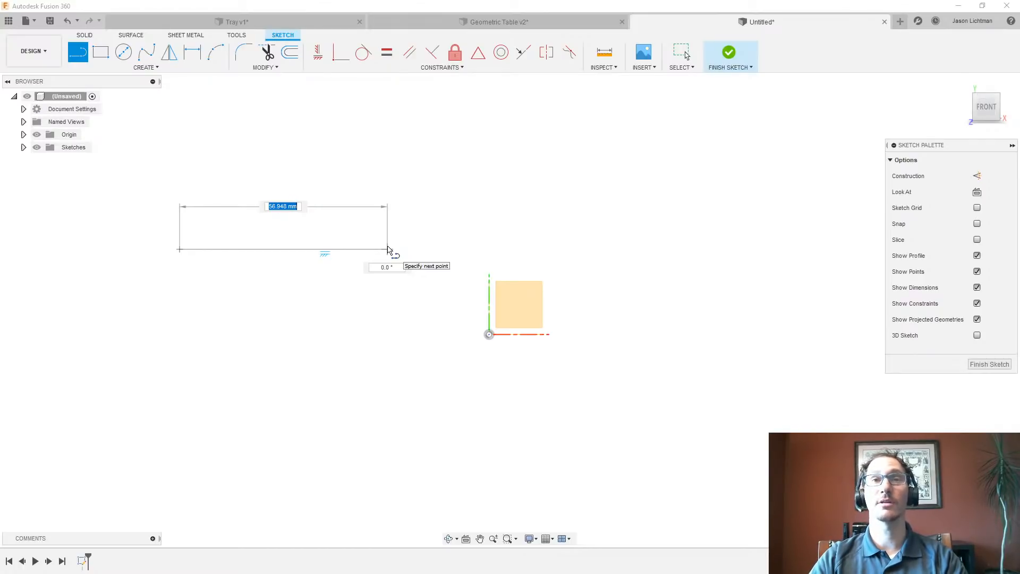
pyautogui.click(387, 249)
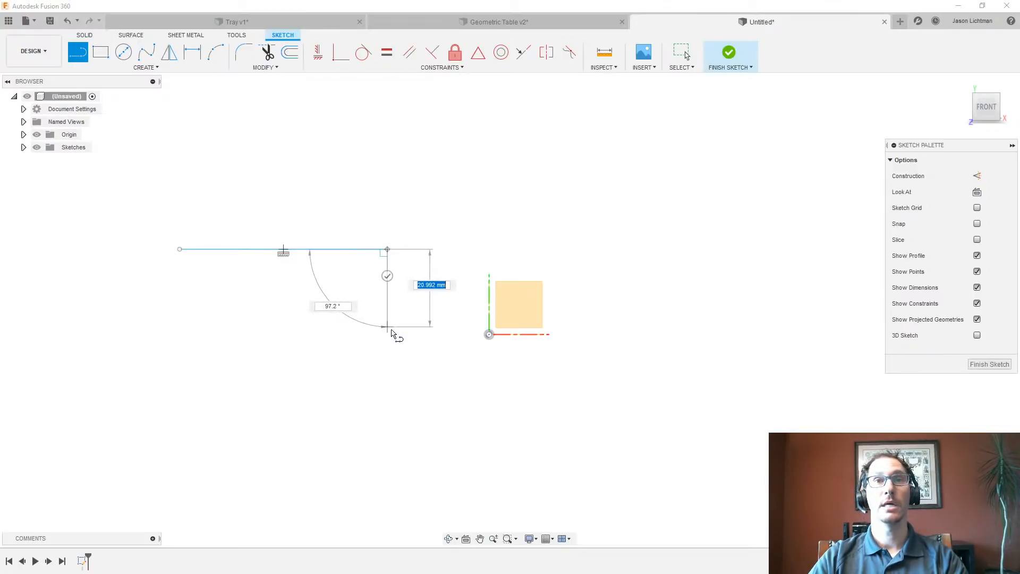
pyautogui.click(387, 335)
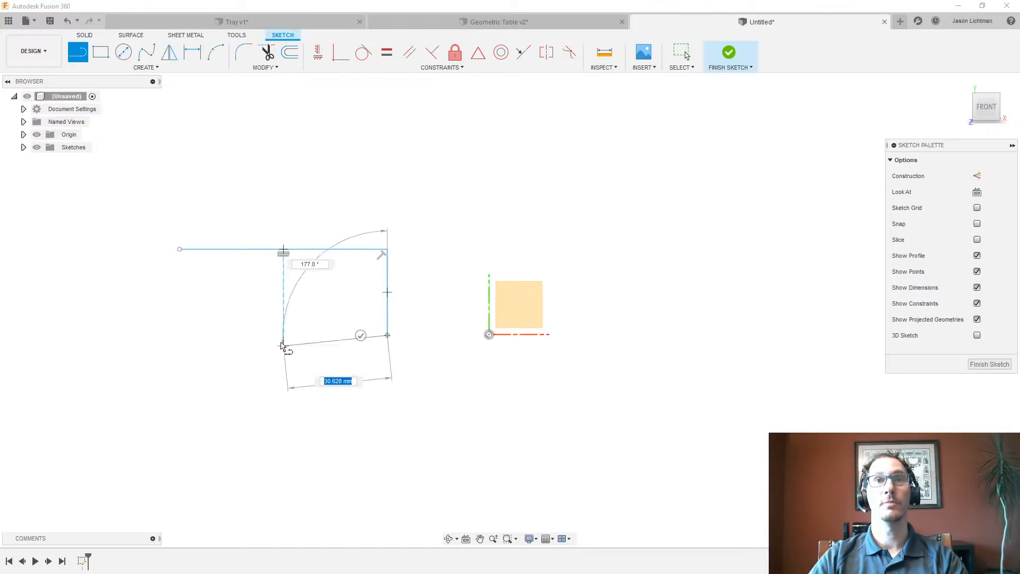
pyautogui.click(257, 335)
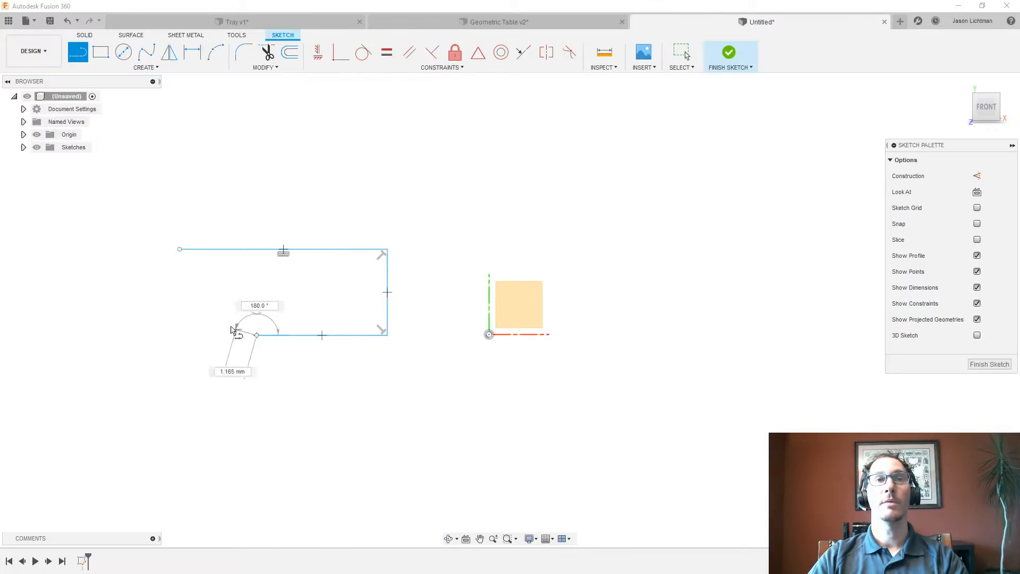
pyautogui.click(191, 280)
pyautogui.press('Escape')
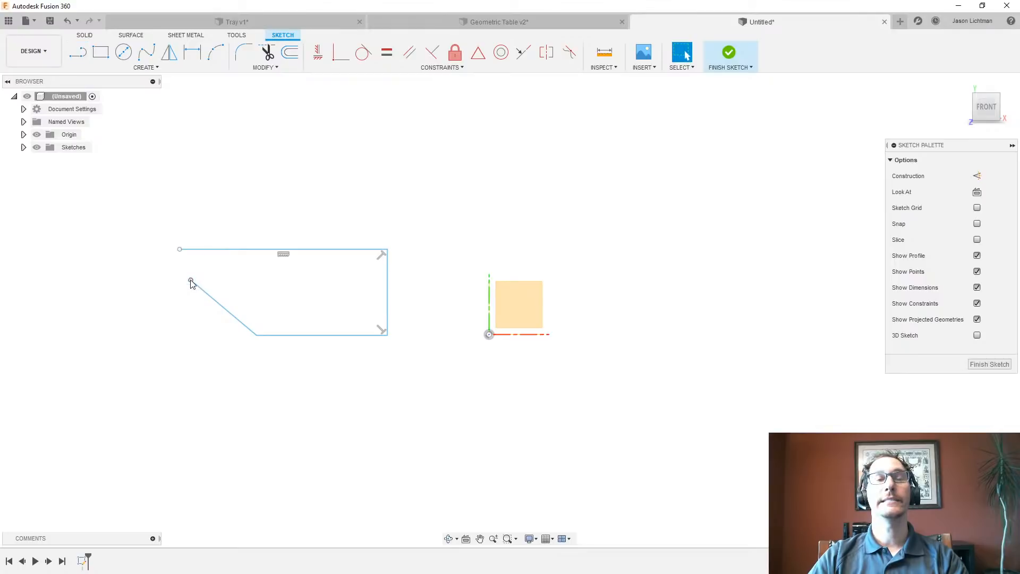
# Close the outline by moving the slanted line's free endpoint onto the top line's open endpoint
pyautogui.scroll(5, 171, 250)
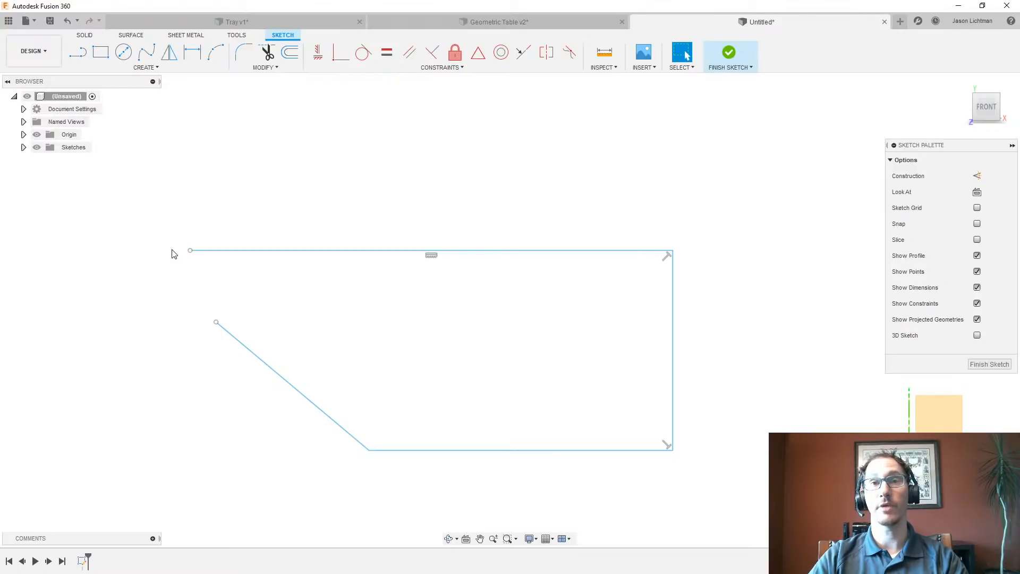
pyautogui.moveTo(215, 322); pyautogui.dragTo(188, 255)
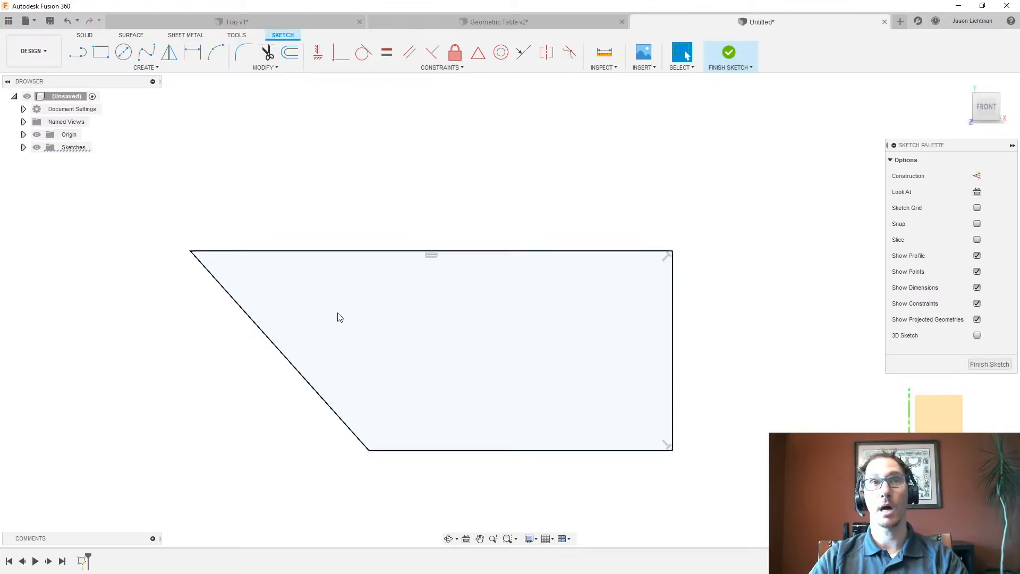
pyautogui.click(341, 318)
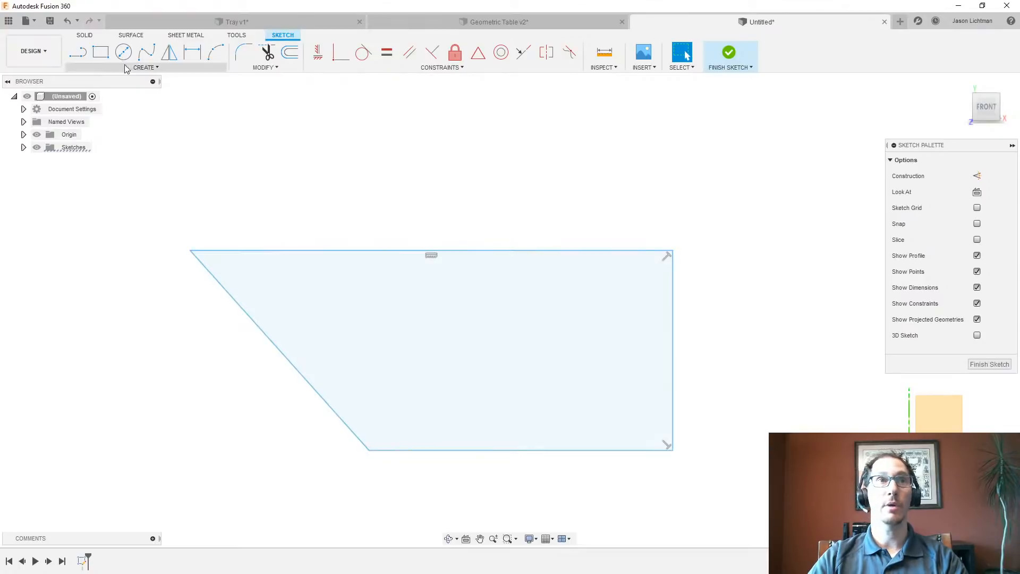
# Compare the solid and surface modelling commands available for the closed profile
pyautogui.click(86, 36)
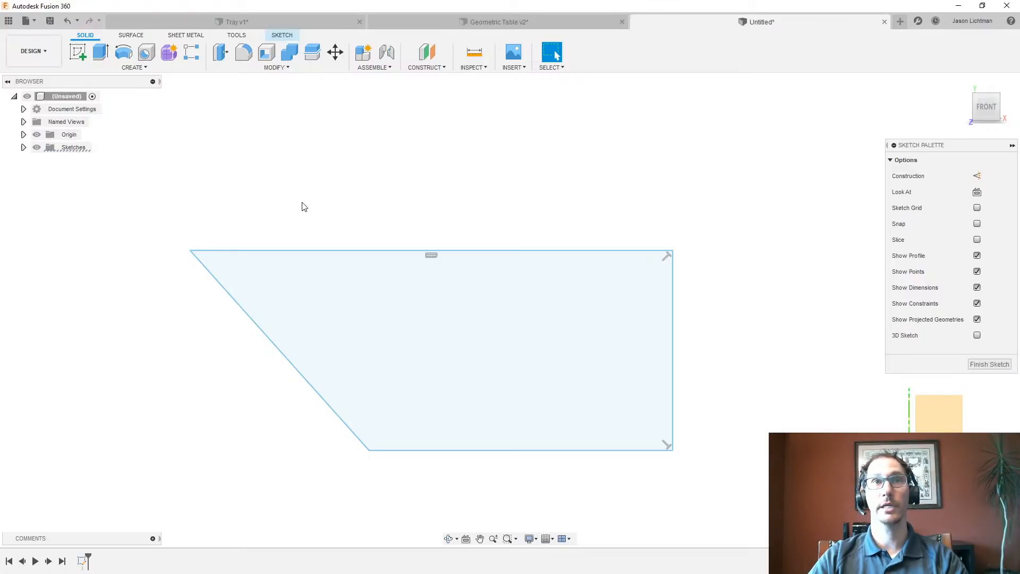
pyautogui.click(130, 36)
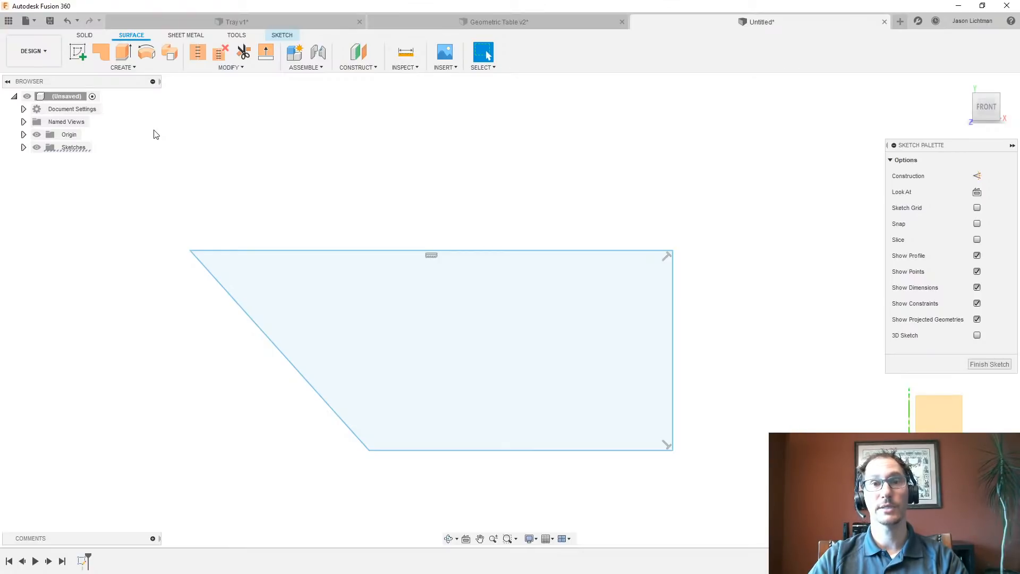
pyautogui.click(84, 36)
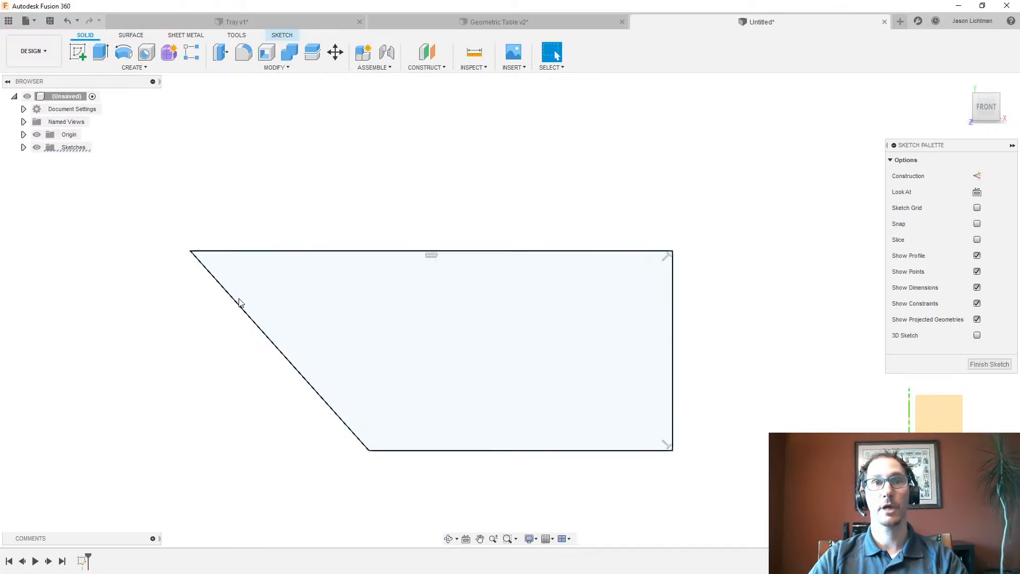
# Delete the profile's slanted line, then clear all remaining lines from the sketch
pyautogui.click(245, 313)
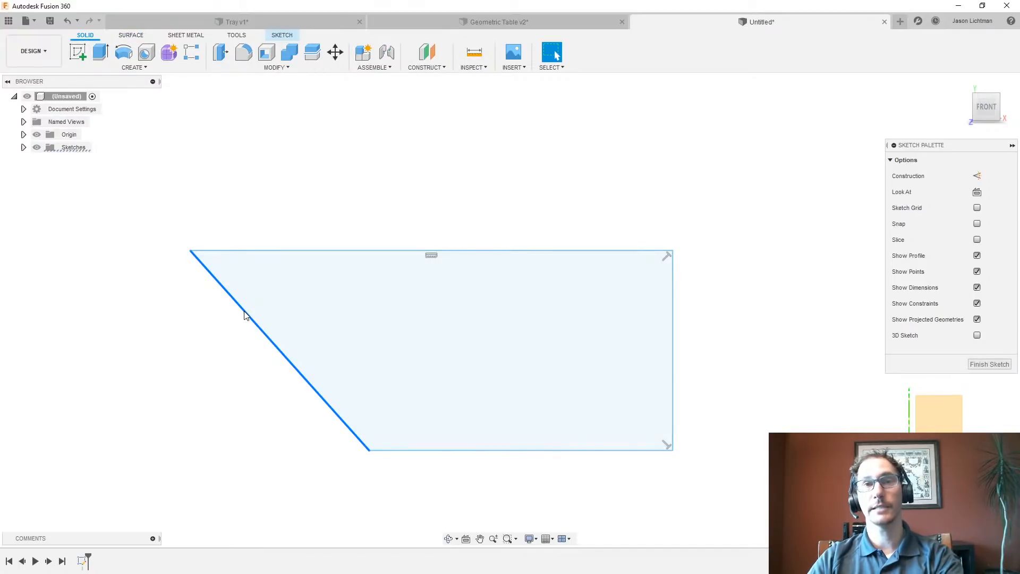
pyautogui.press('Delete')
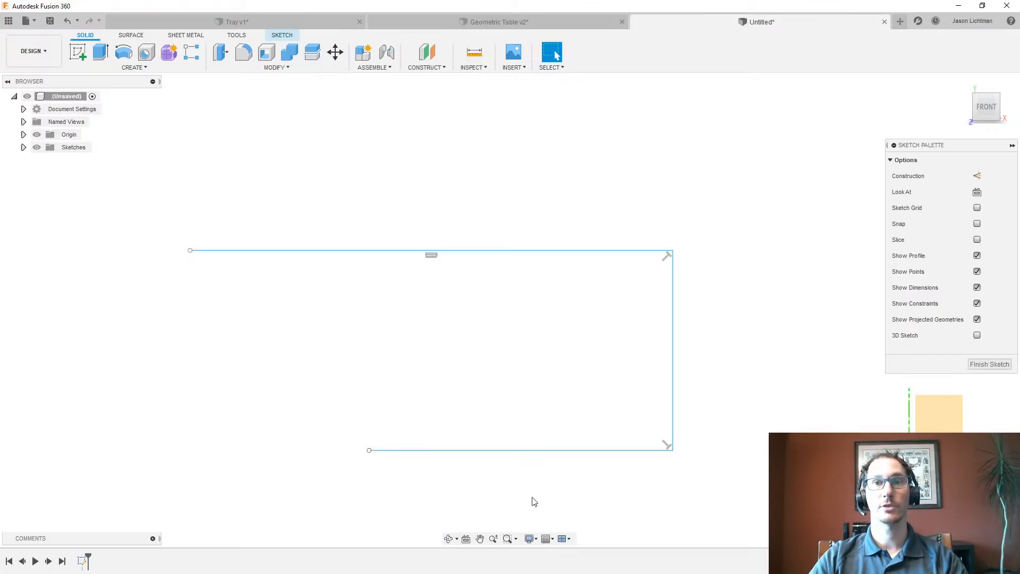
pyautogui.moveTo(733, 502)
pyautogui.mouseDown()
pyautogui.moveTo(244, 200)
pyautogui.moveTo(151, 186)
pyautogui.mouseUp()
pyautogui.press('Delete')
# Draw a 2-Point Rectangle about 26 mm wide and 13 mm high in the open sketch
pyautogui.click(124, 68)
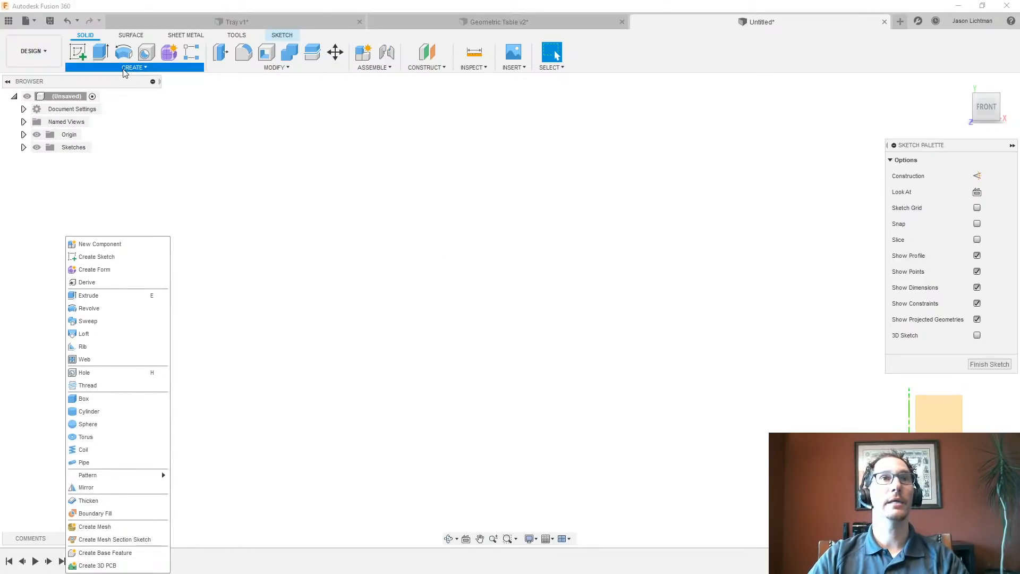
pyautogui.click(282, 35)
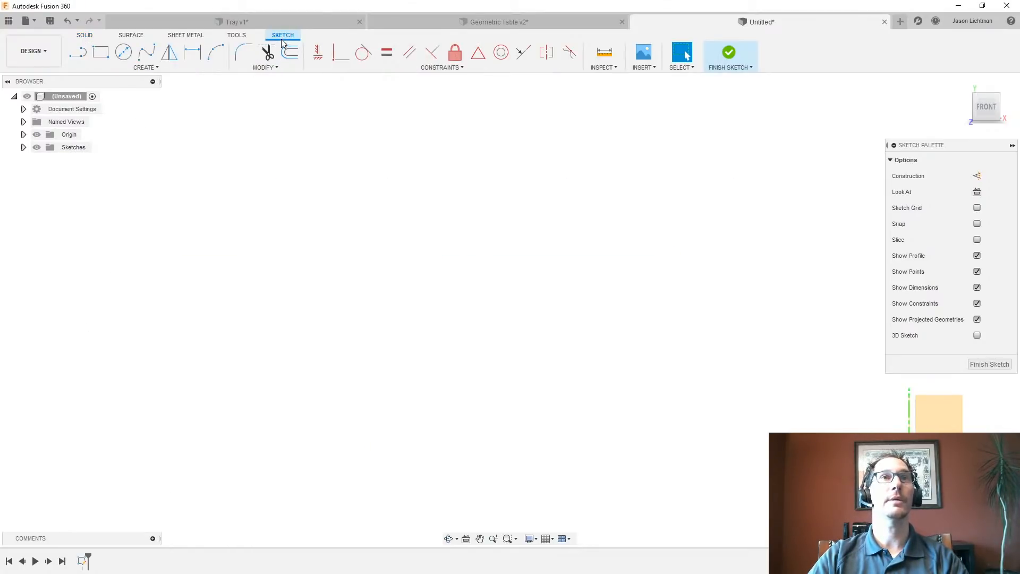
pyautogui.click(151, 67)
pyautogui.moveTo(140, 92)
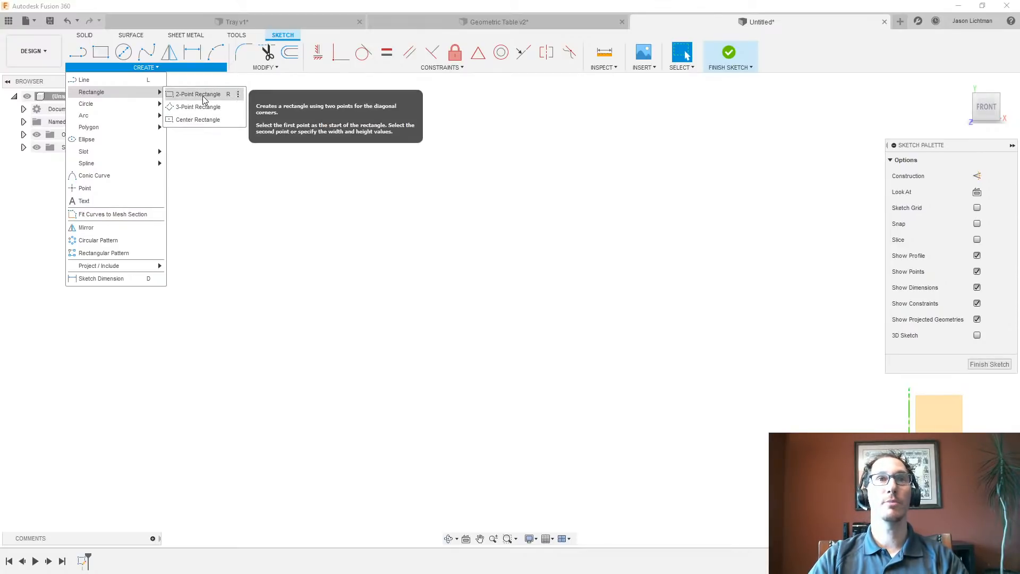
pyautogui.click(204, 94)
pyautogui.click(223, 212)
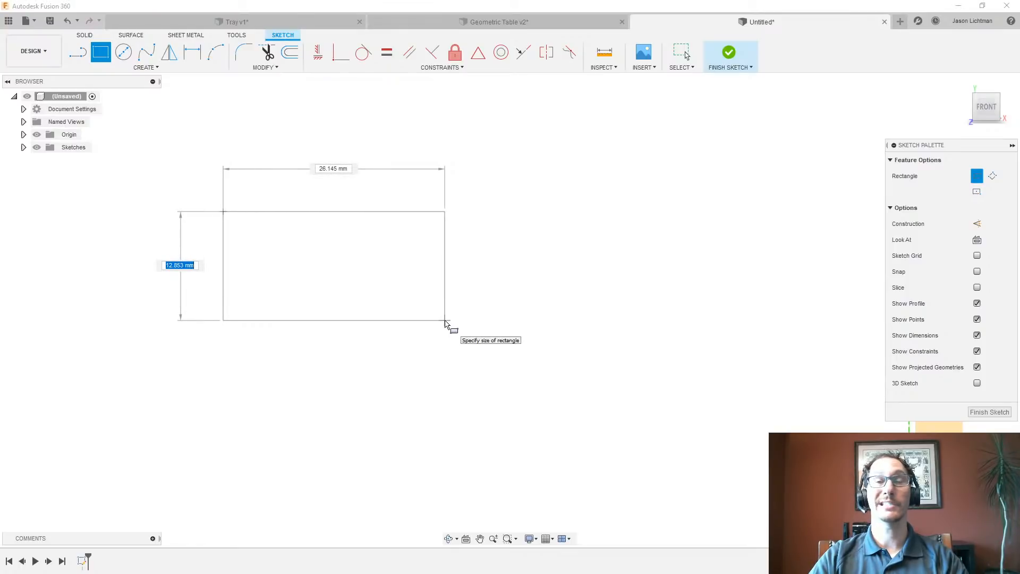
pyautogui.click(446, 321)
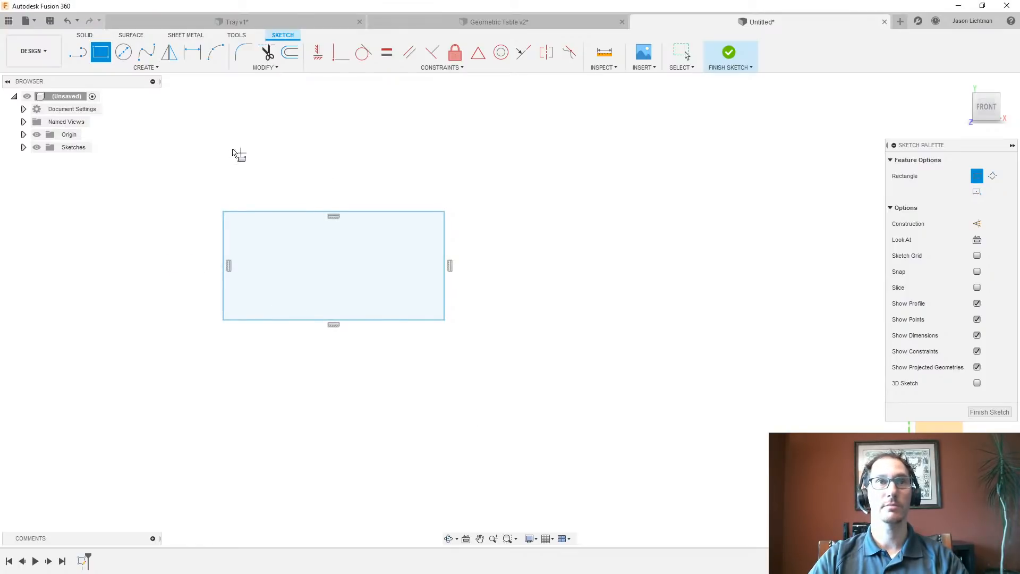
# Draw a level 3-Point Rectangle to the lower right of the first rectangle, starting with its horizontal upper edge
pyautogui.click(169, 68)
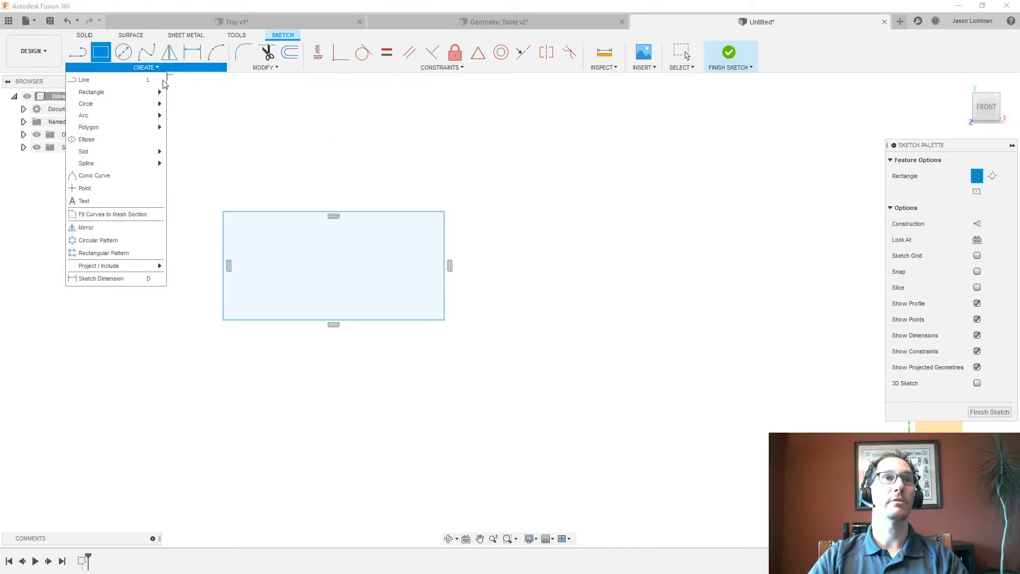
pyautogui.click(200, 106)
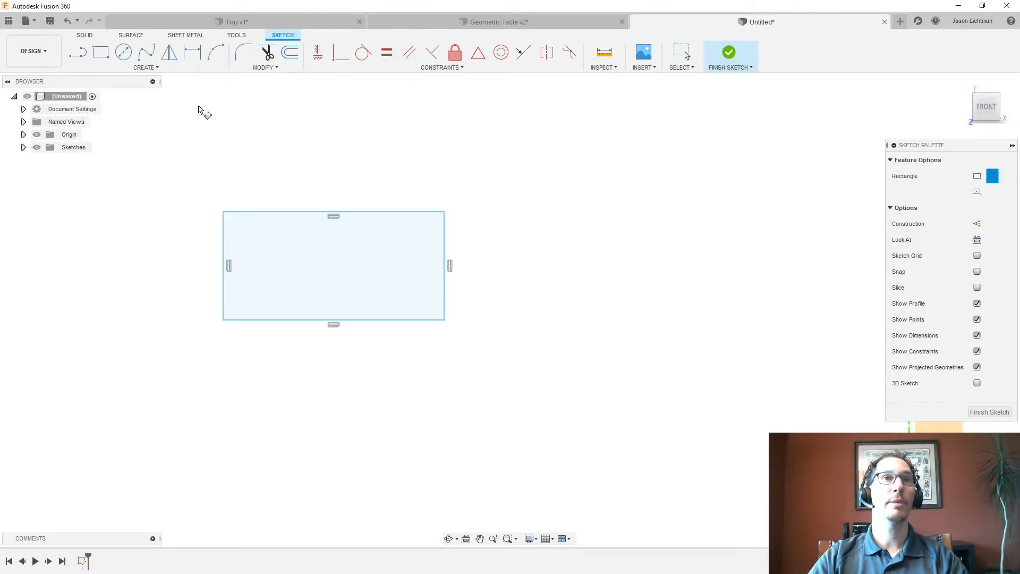
pyautogui.click(510, 296)
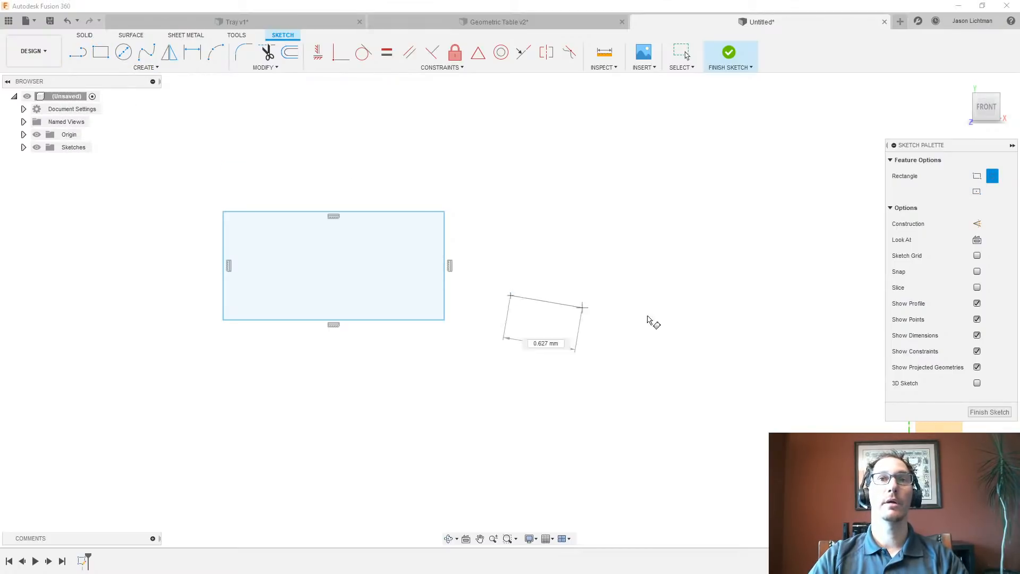
pyautogui.click(758, 296)
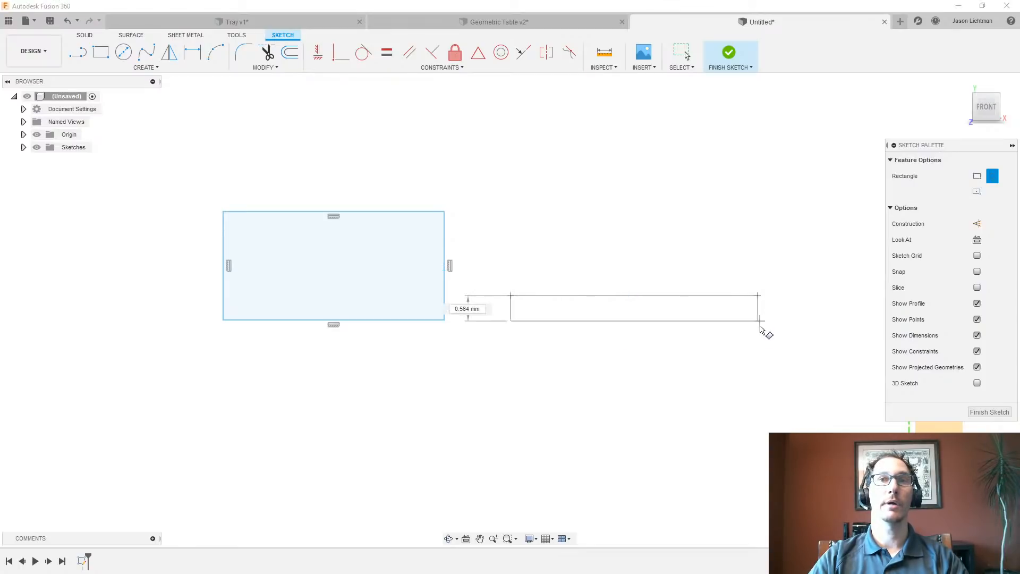
pyautogui.click(759, 435)
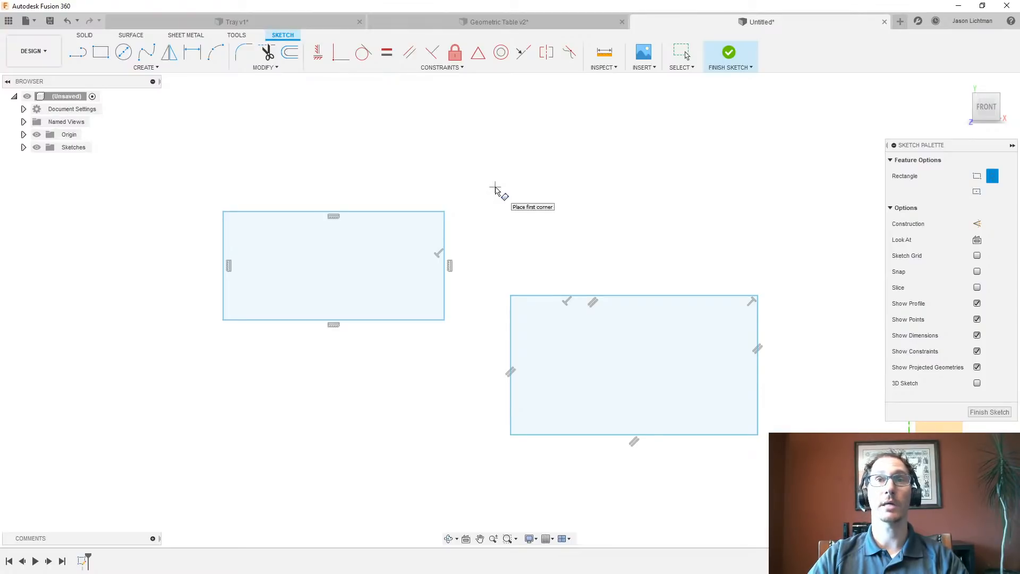
# Draw a tilted 3-Point Rectangle above the second rectangle, with its upward-sloping first edge about 31 mm long
pyautogui.click(495, 187)
pyautogui.click(489, 143)
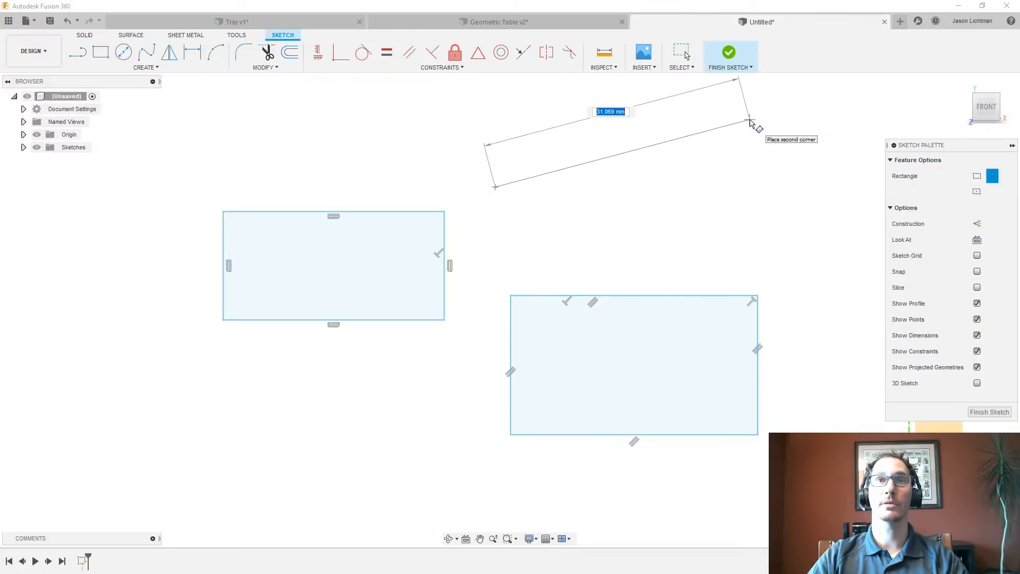
pyautogui.click(824, 209)
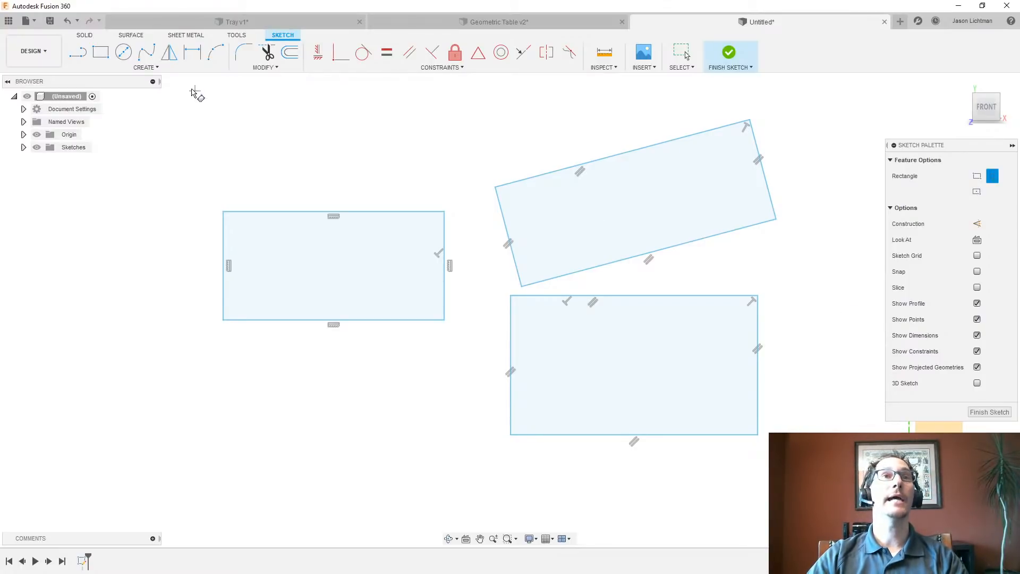
# Draw a Center Rectangle about 26 mm wide and 18 mm high below the first rectangle
pyautogui.click(159, 67)
pyautogui.moveTo(153, 92)
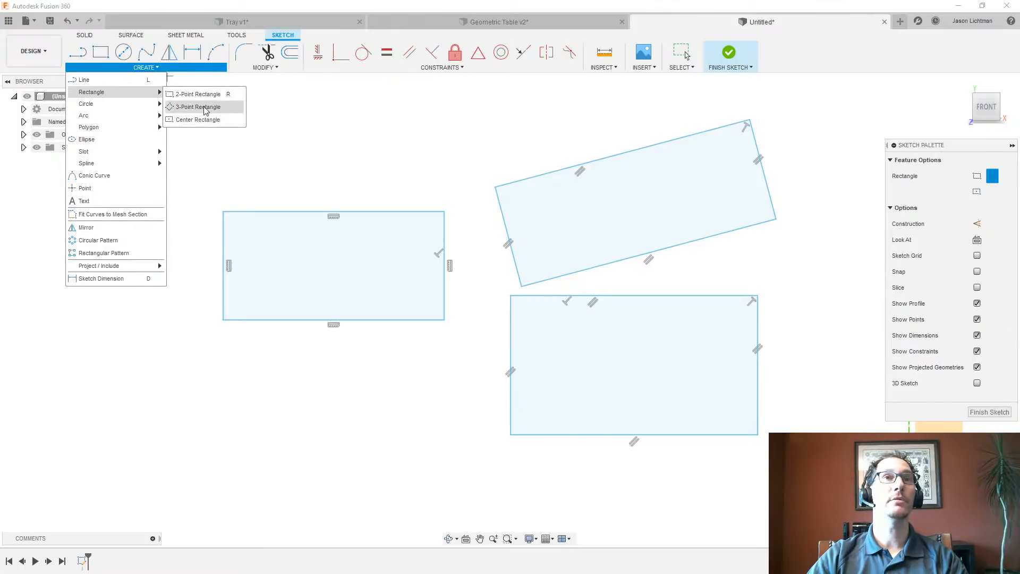
pyautogui.click(198, 119)
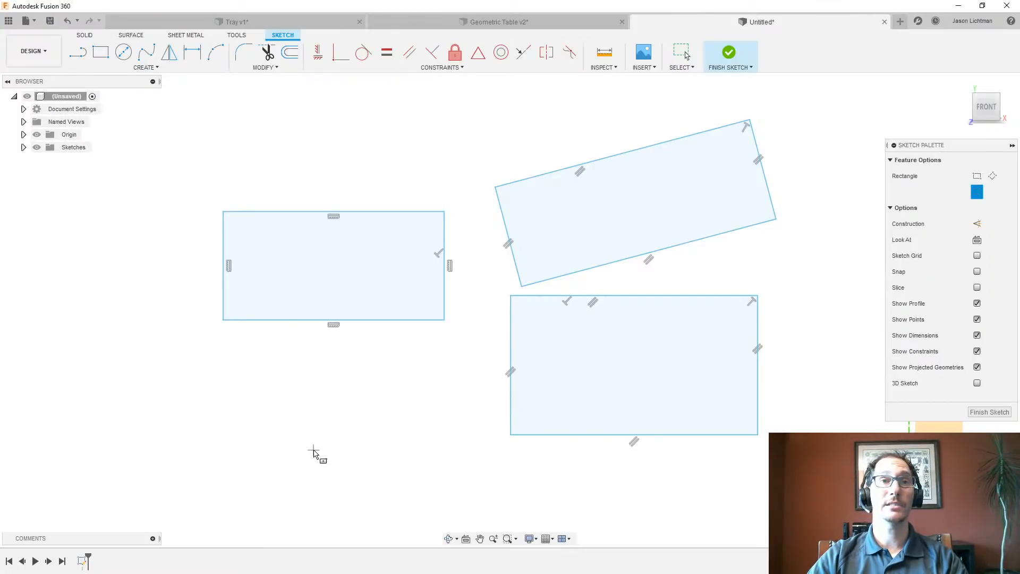
pyautogui.click(312, 450)
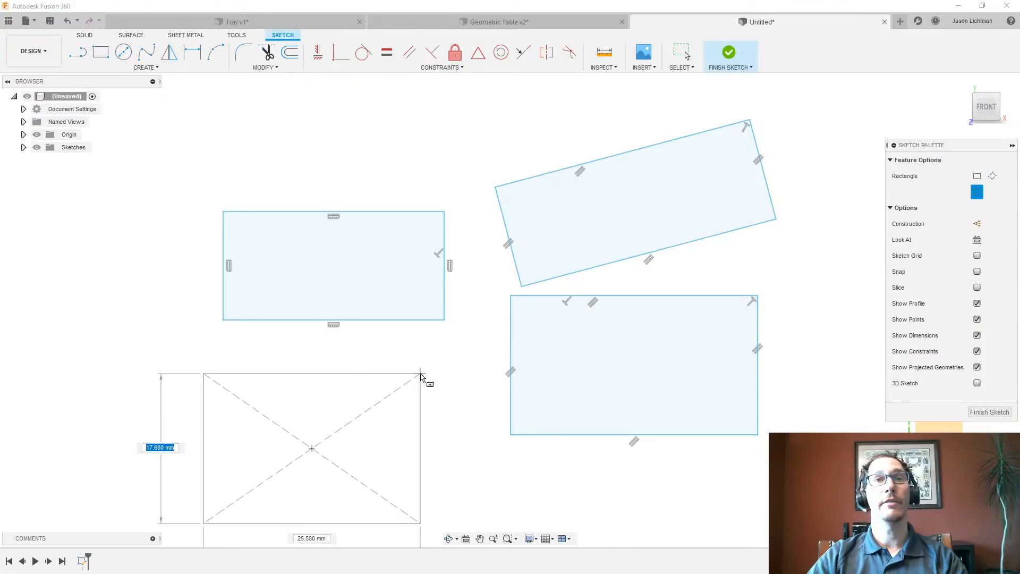
pyautogui.click(420, 374)
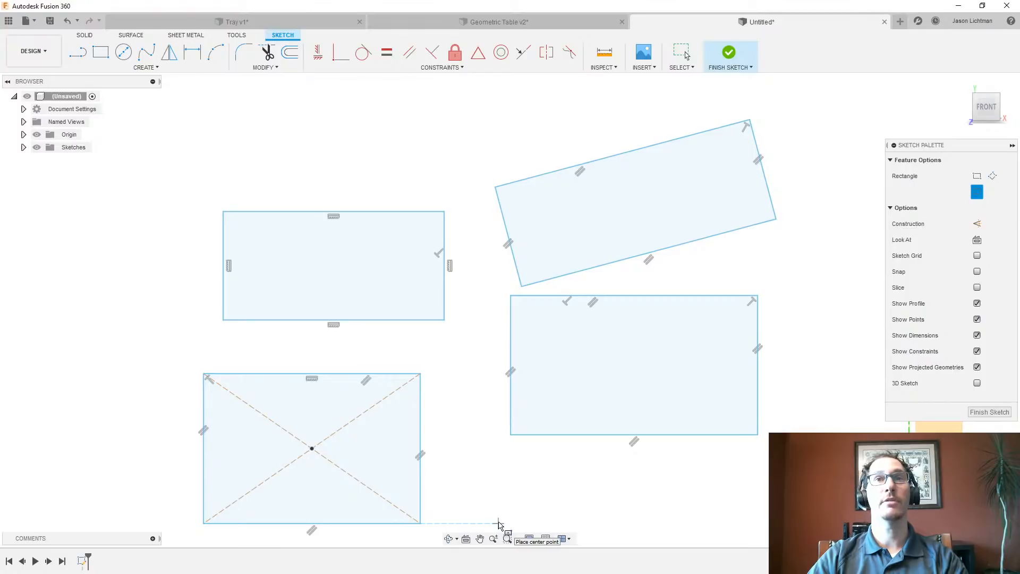
pyautogui.press('Escape')
# Remove the tilted rectangle and arrange the other three in a horizontal row: 2-point, 3-point, then center rectangle
pyautogui.click(621, 262)
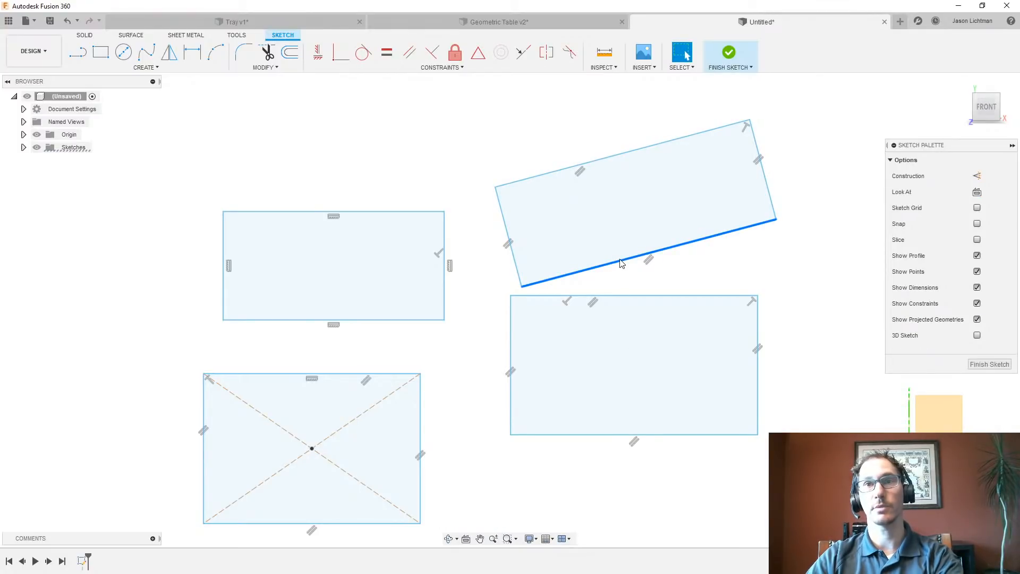
pyautogui.hotkey('ctrl', 'z')
pyautogui.moveTo(471, 337); pyautogui.dragTo(110, 198)
pyautogui.moveTo(486, 268); pyautogui.dragTo(809, 484)
pyautogui.moveTo(724, 434); pyautogui.dragTo(575, 322)
pyautogui.click(649, 401)
pyautogui.moveTo(427, 533); pyautogui.dragTo(678, 186)
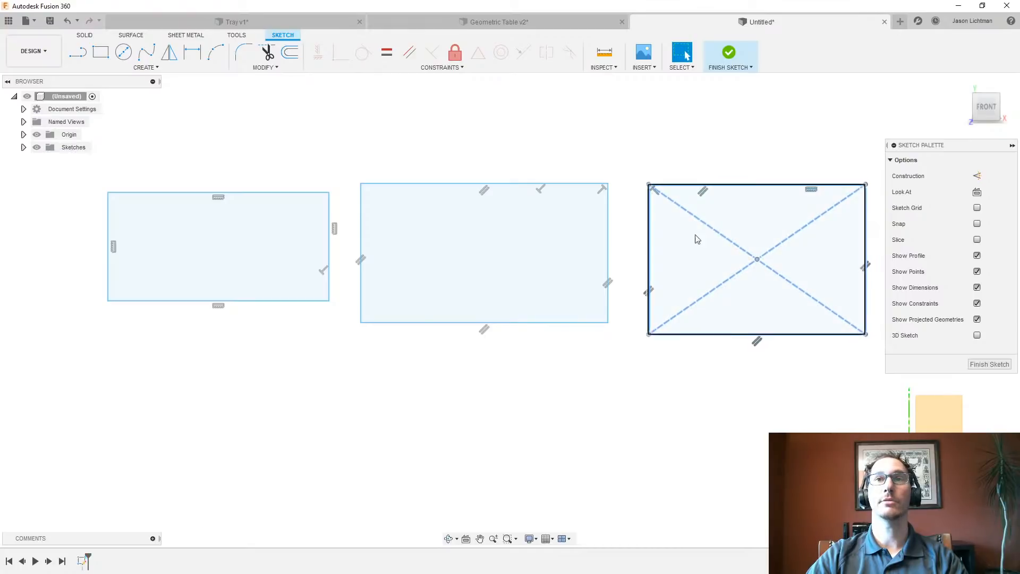
pyautogui.click(741, 398)
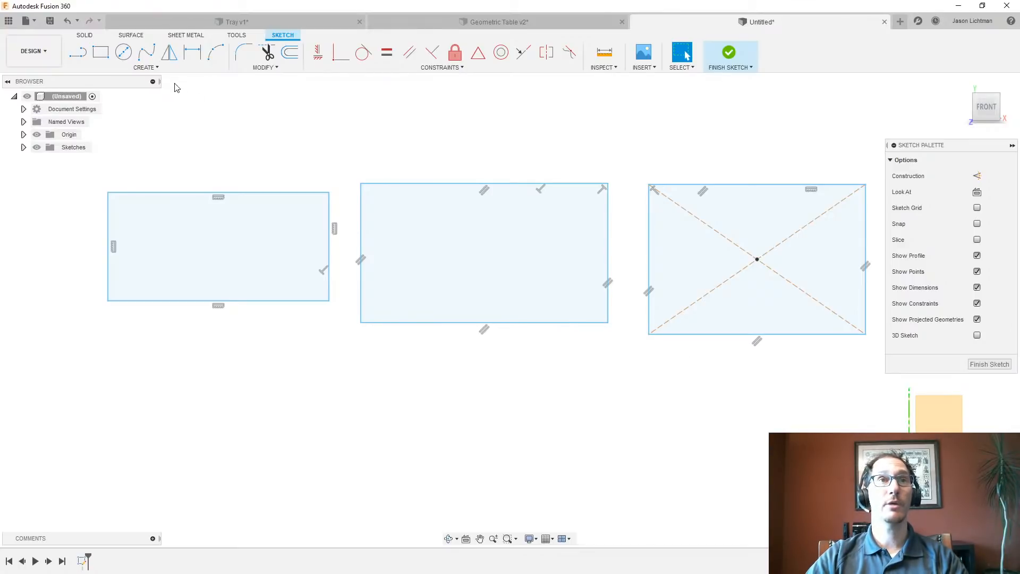
pyautogui.click(164, 70)
pyautogui.moveTo(112, 109)
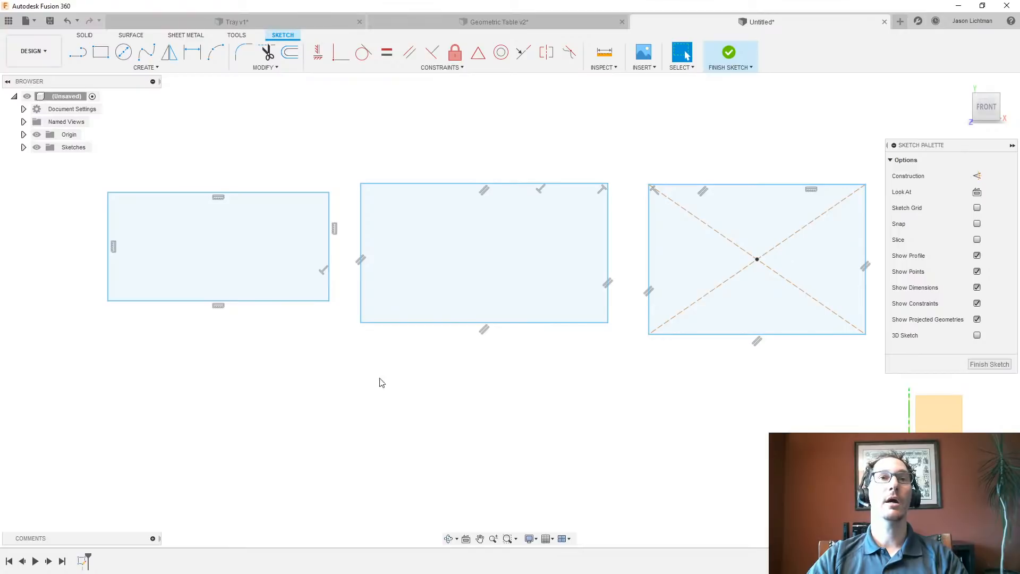
# Select each of the three whole rectangle profiles in turn, then clear the selection
pyautogui.click(263, 264)
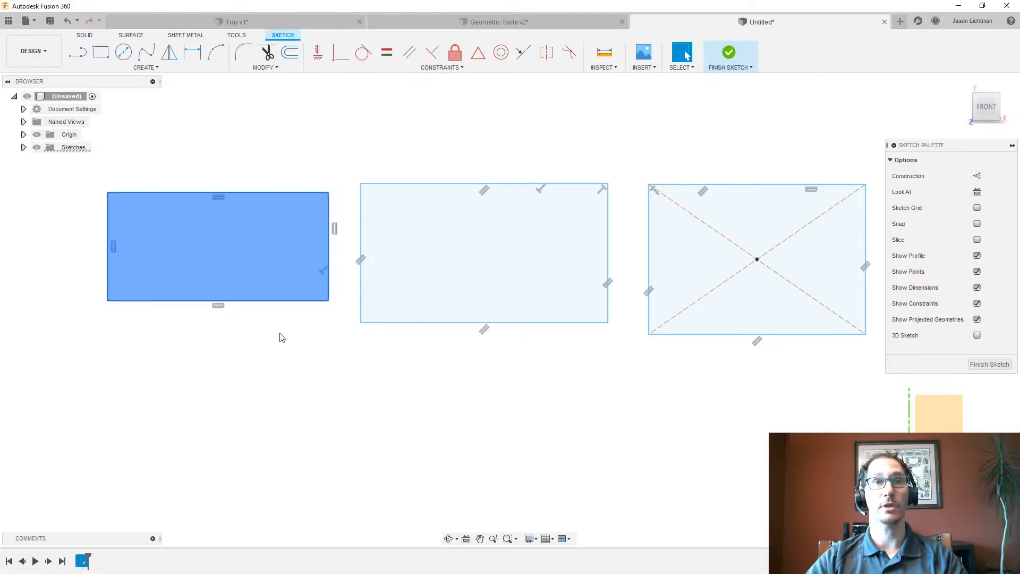
pyautogui.click(442, 300)
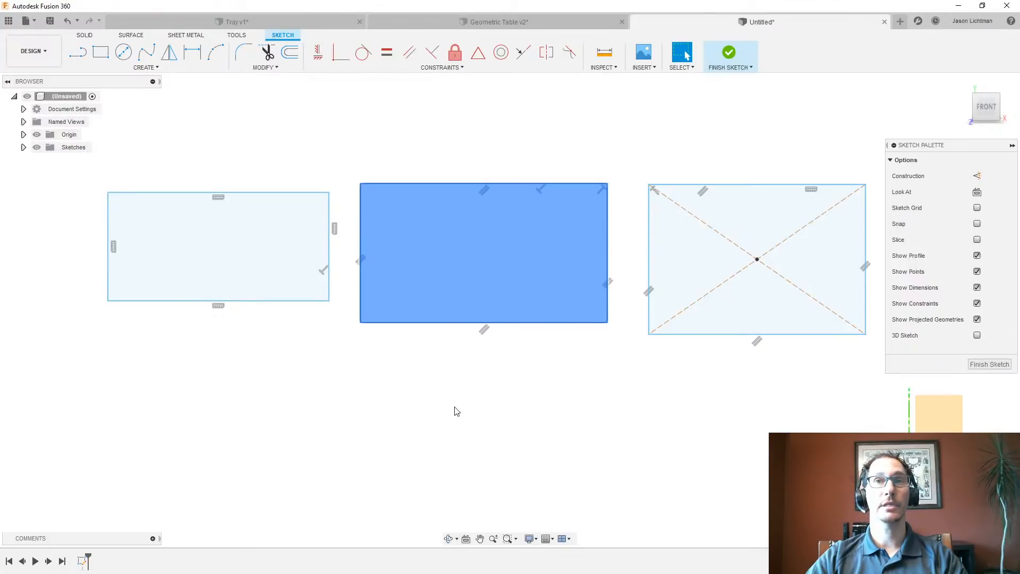
pyautogui.click(710, 270)
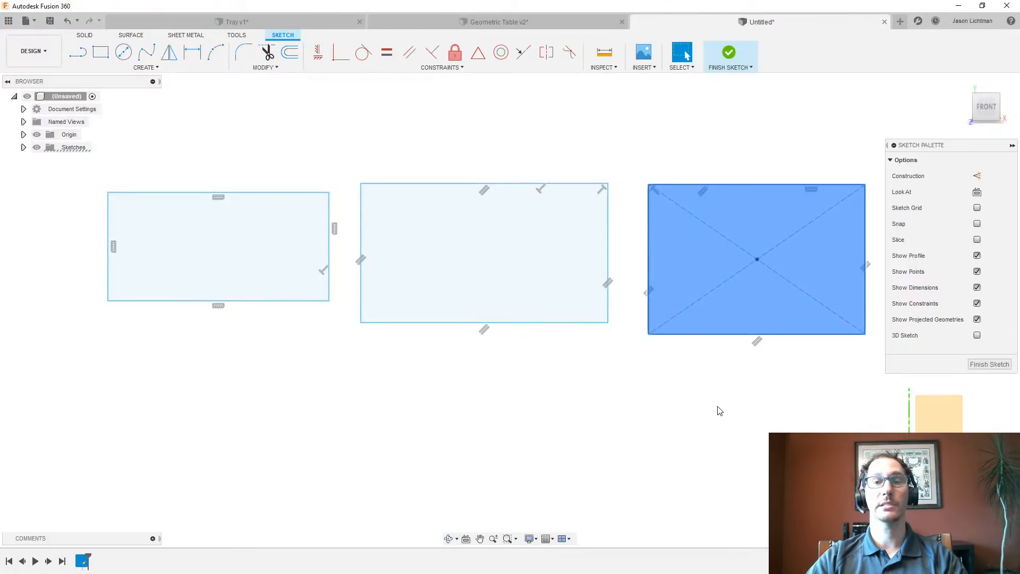
pyautogui.click(720, 411)
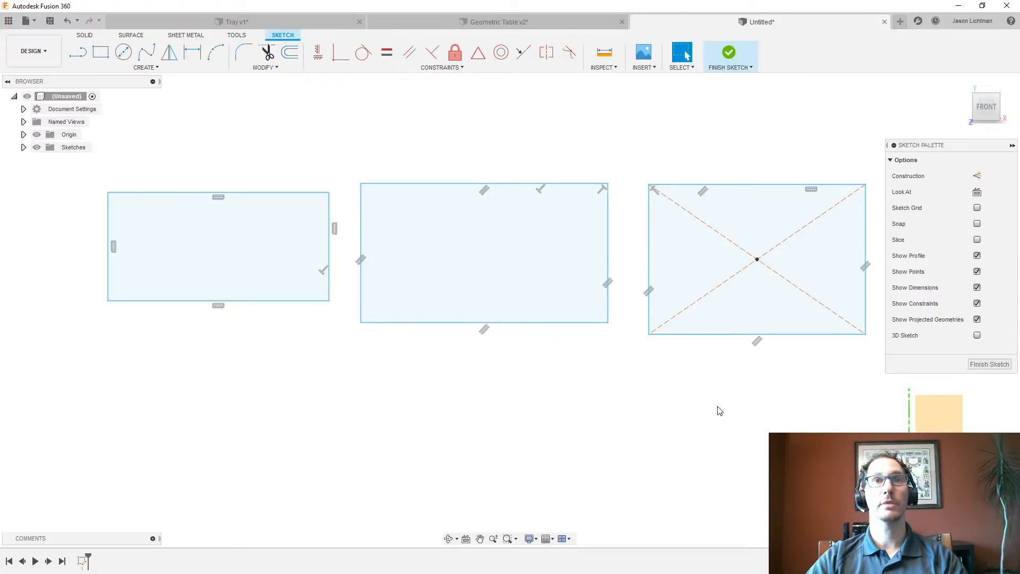
# Draw a slightly downward-sloping line about 101 mm long that crosses all three rectangles
pyautogui.moveTo(711, 406)
pyautogui.mouseDown(button='middle')
pyautogui.moveTo(669, 413)
pyautogui.moveTo(649, 447)
pyautogui.mouseUp(button='middle')
pyautogui.scroll(-1, 651, 447)
pyautogui.press('l')
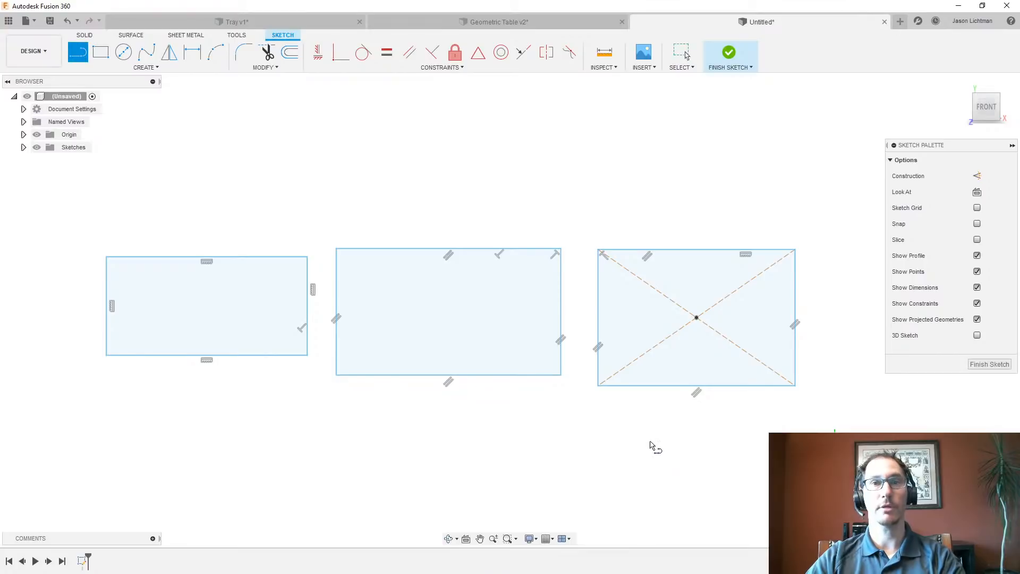
pyautogui.click(76, 282)
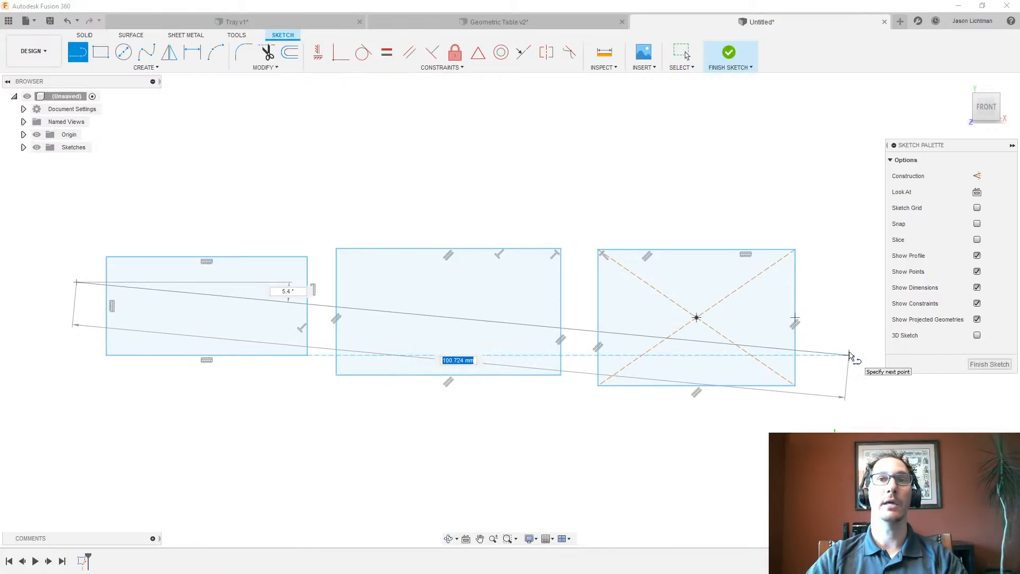
pyautogui.click(849, 354)
pyautogui.press('Escape')
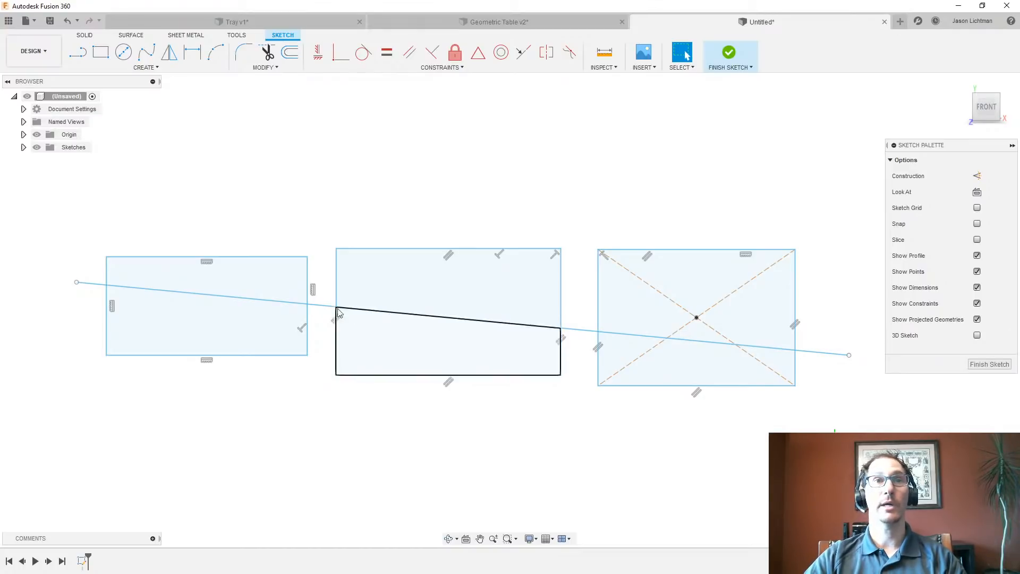
# Check the profiles split by the slanted line, ending with only the three regions above it selected
pyautogui.click(282, 290)
pyautogui.click(282, 320)
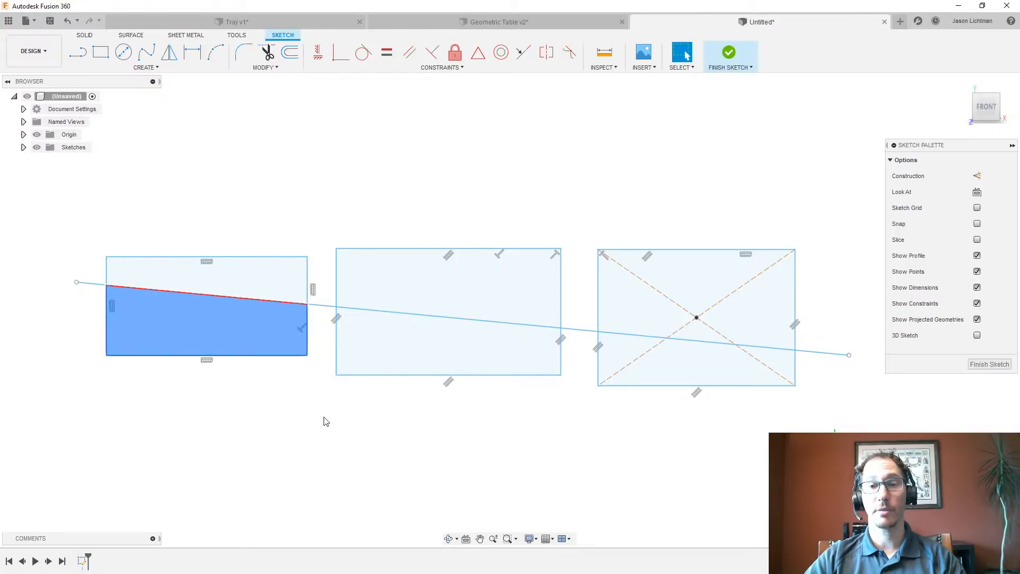
pyautogui.keyDown('ctrl'); pyautogui.click(265, 283); pyautogui.keyUp('ctrl')
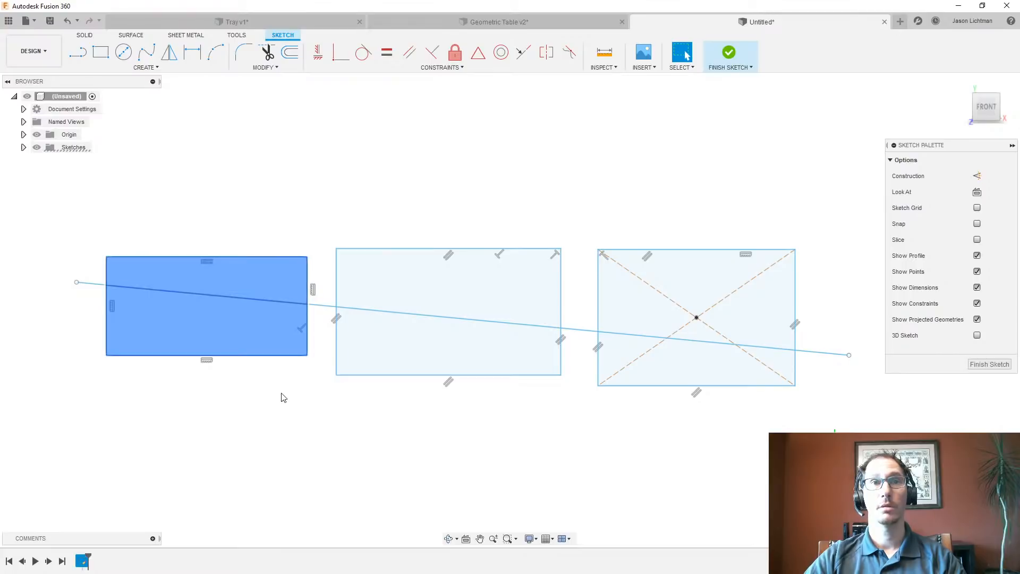
pyautogui.keyDown('ctrl'); pyautogui.click(371, 296); pyautogui.keyUp('ctrl')
pyautogui.keyDown('ctrl'); pyautogui.click(615, 296); pyautogui.keyUp('ctrl')
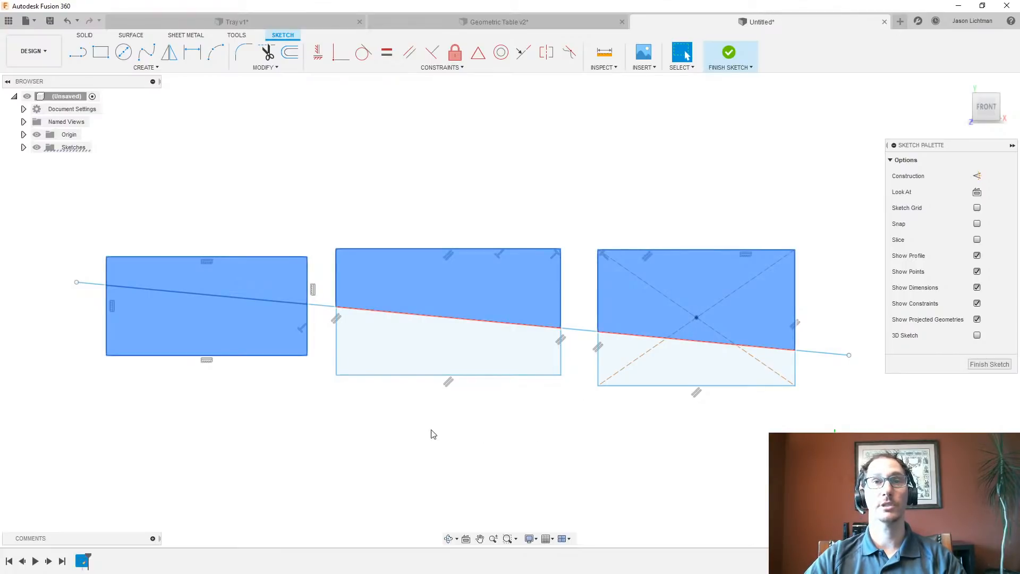
pyautogui.keyDown('ctrl'); pyautogui.click(283, 338); pyautogui.keyUp('ctrl')
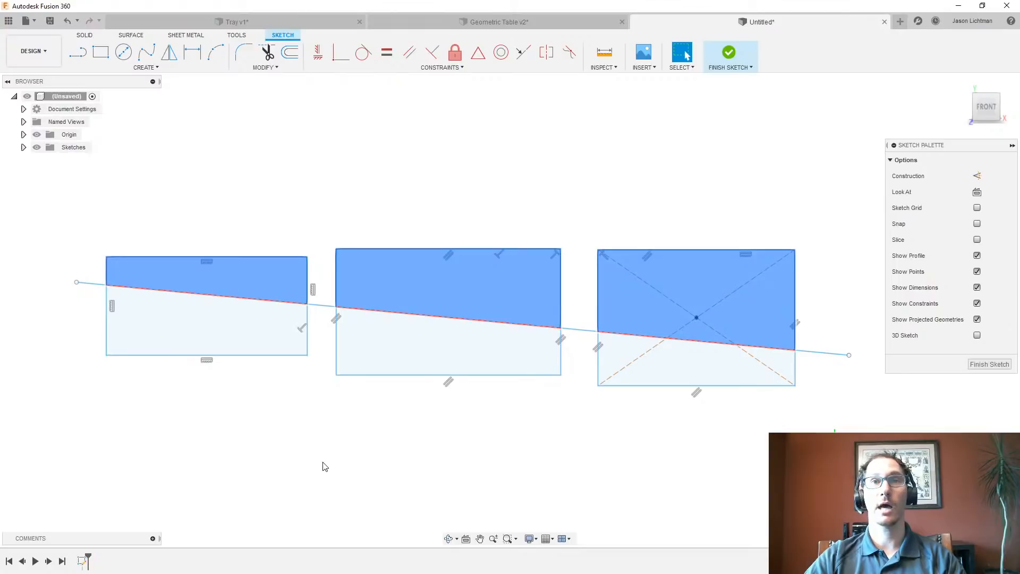
# Select the three regions below the slanted line, add the three above it, and clear the selection
pyautogui.click(265, 337)
pyautogui.keyDown('ctrl'); pyautogui.click(421, 365); pyautogui.keyUp('ctrl')
pyautogui.keyDown('ctrl'); pyautogui.click(659, 369); pyautogui.keyUp('ctrl')
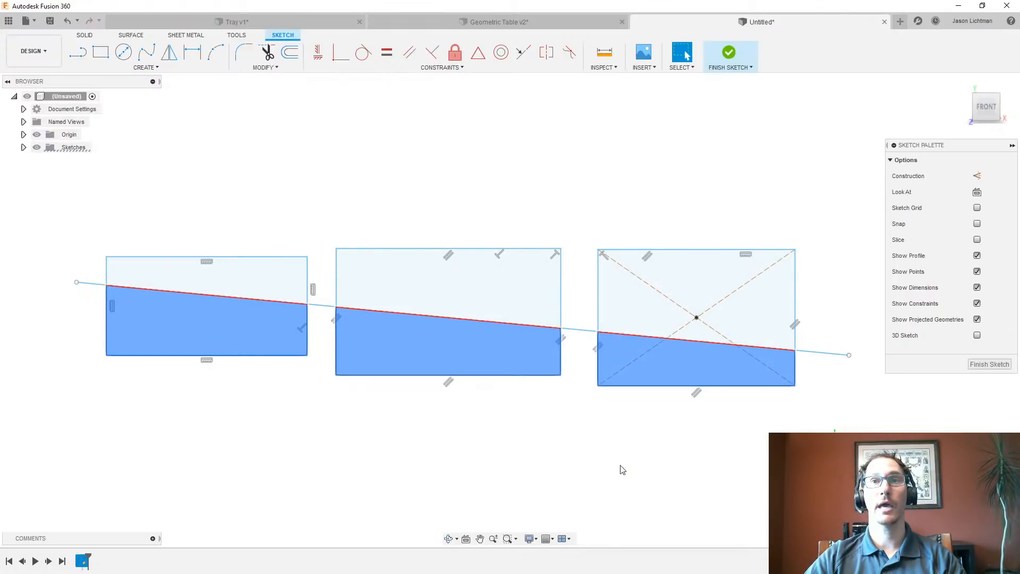
pyautogui.keyDown('ctrl'); pyautogui.click(633, 289); pyautogui.keyUp('ctrl')
pyautogui.keyDown('ctrl'); pyautogui.click(519, 287); pyautogui.keyUp('ctrl')
pyautogui.keyDown('ctrl'); pyautogui.click(289, 269); pyautogui.keyUp('ctrl')
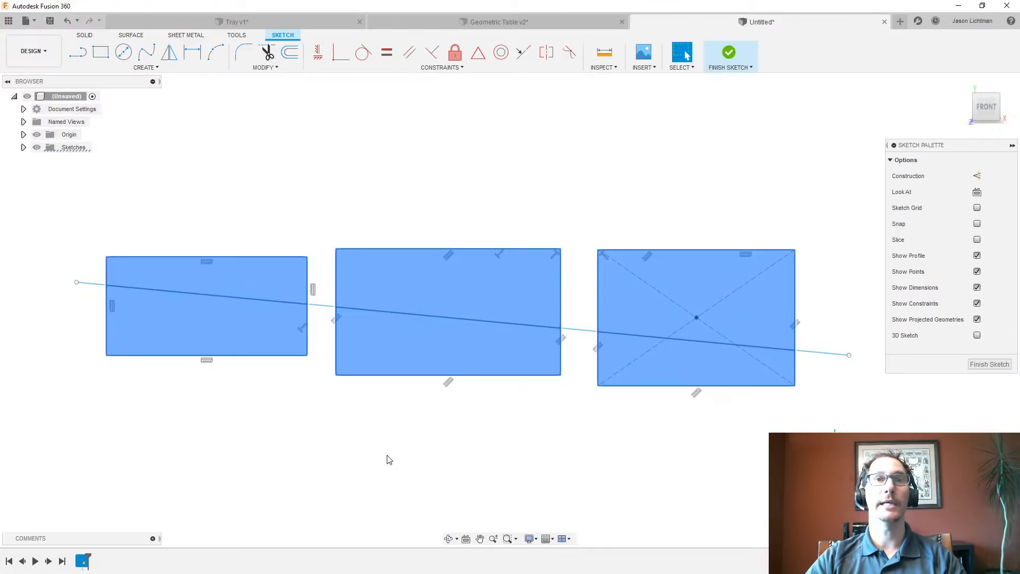
pyautogui.click(390, 460)
# Convert the slanted line across the rectangles to a construction line
pyautogui.click(399, 313)
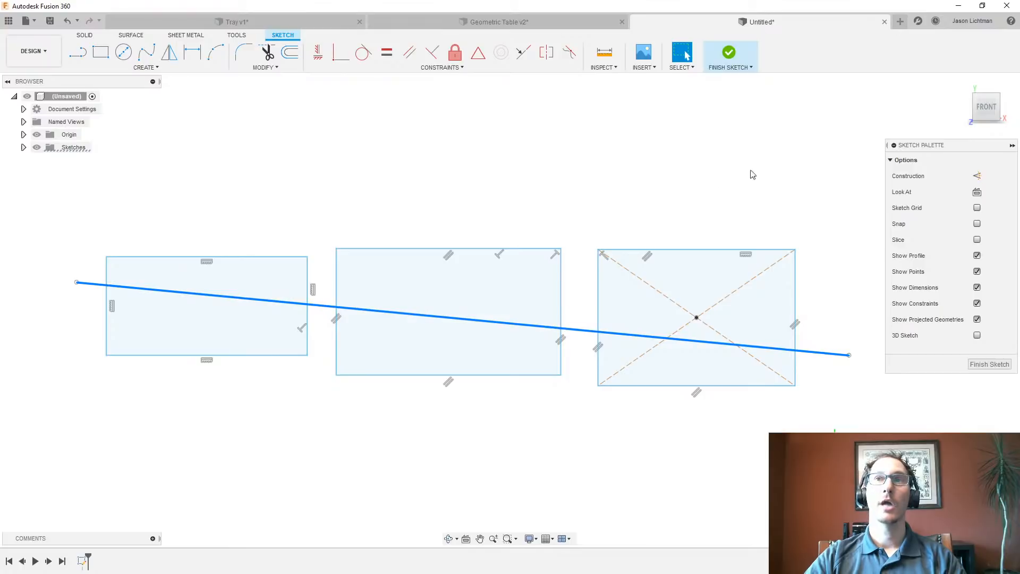
pyautogui.click(978, 177)
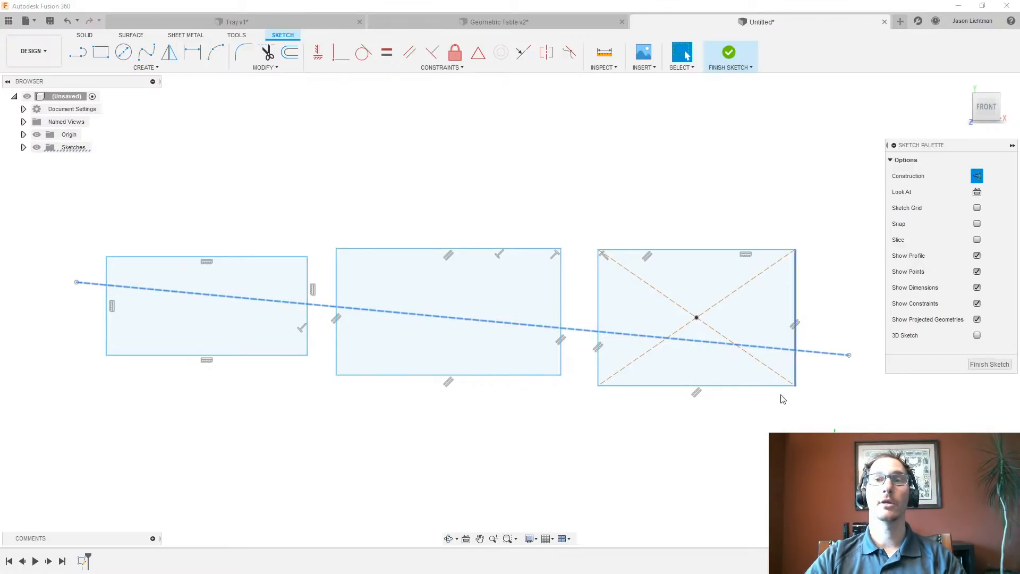
pyautogui.click(766, 423)
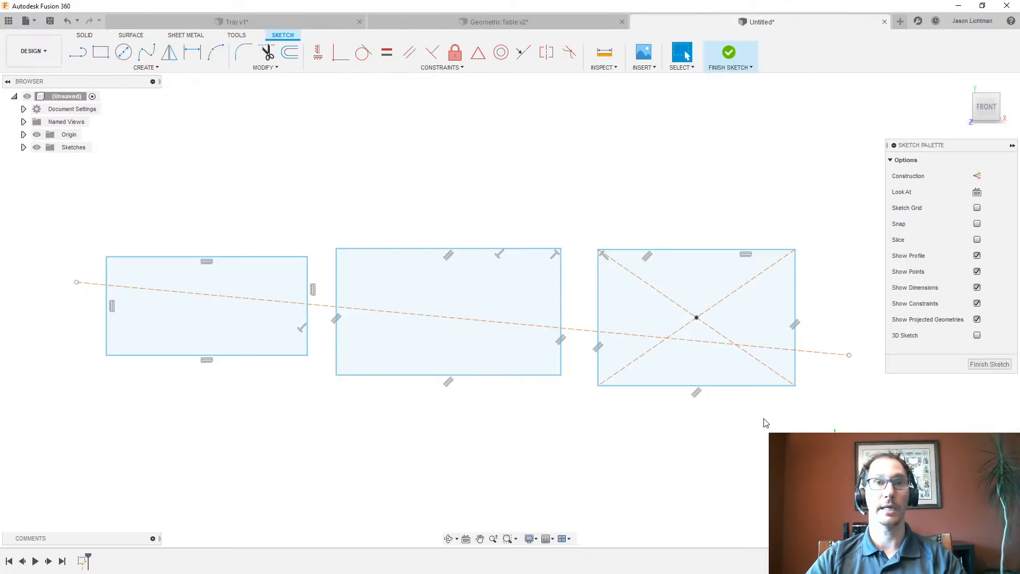
# Select each rectangle profile crossed by the construction line in turn to check that it is undivided, then deselect
pyautogui.click(235, 334)
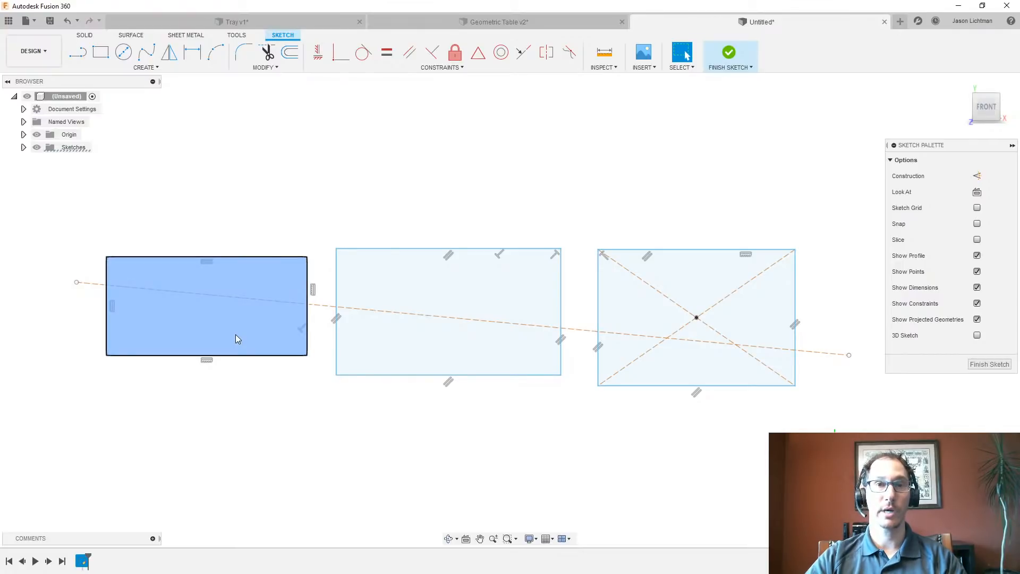
pyautogui.click(417, 327)
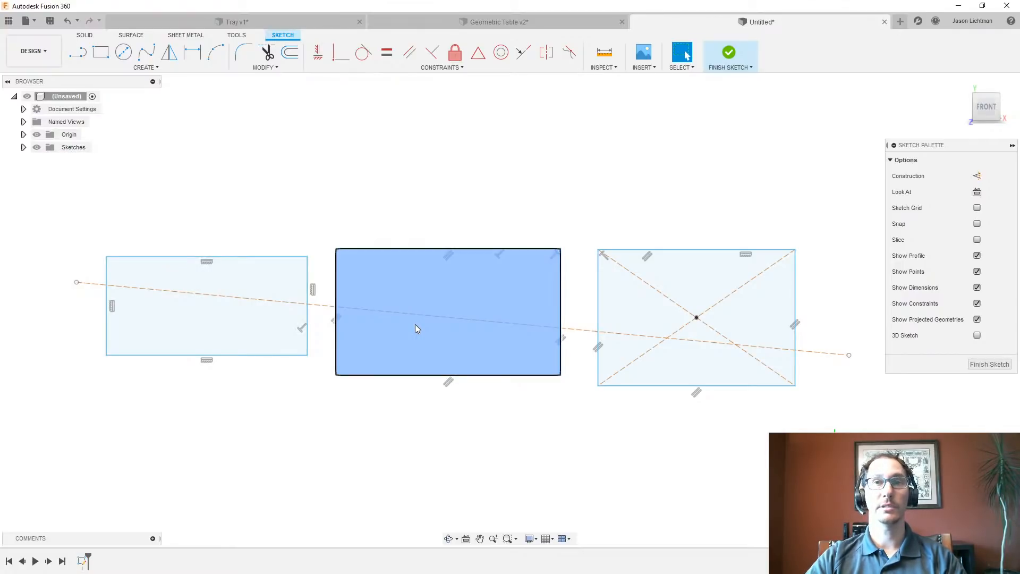
pyautogui.click(633, 367)
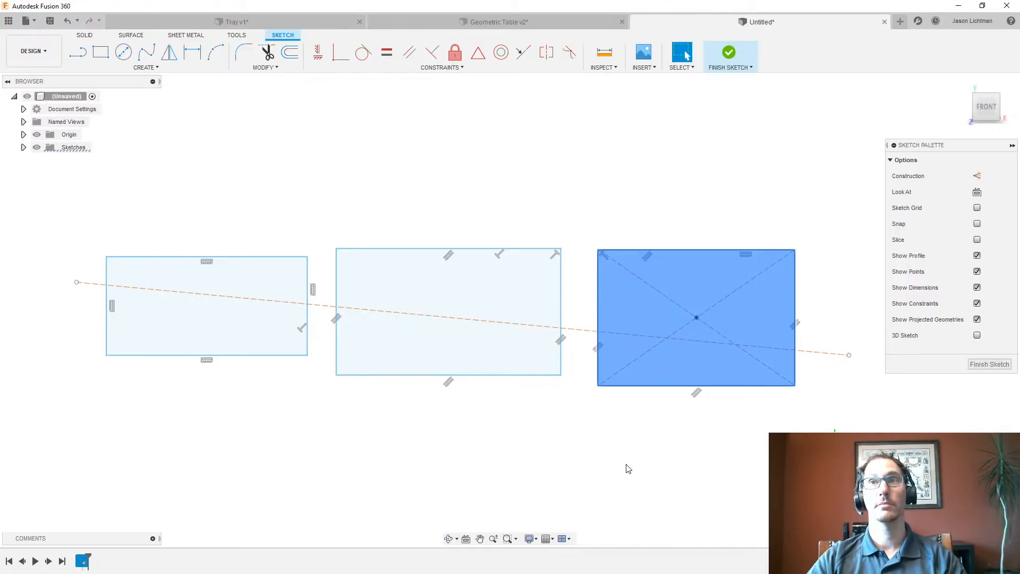
pyautogui.click(628, 469)
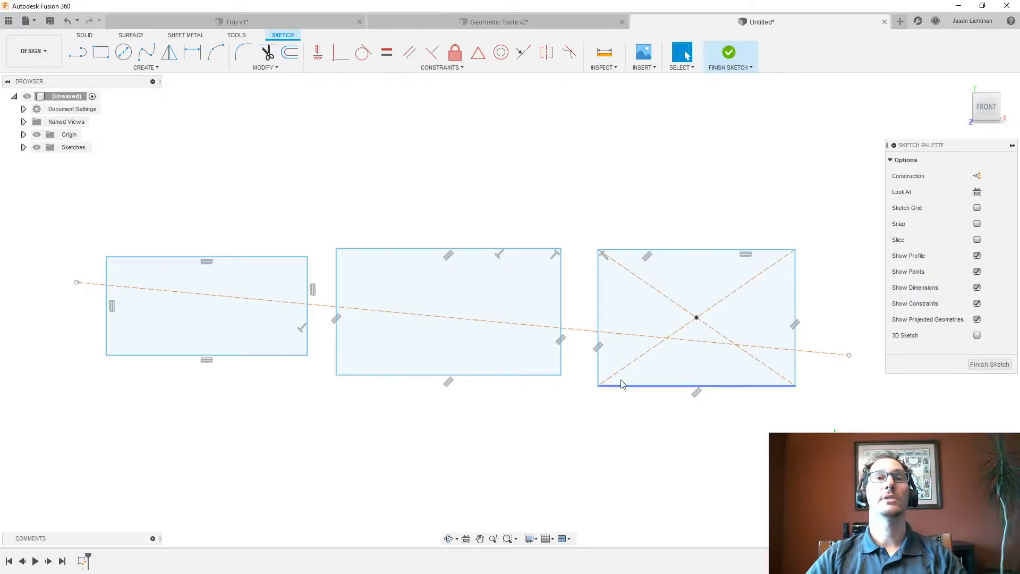
# Switch the slanted construction line to a regular line and back to construction
pyautogui.click(542, 330)
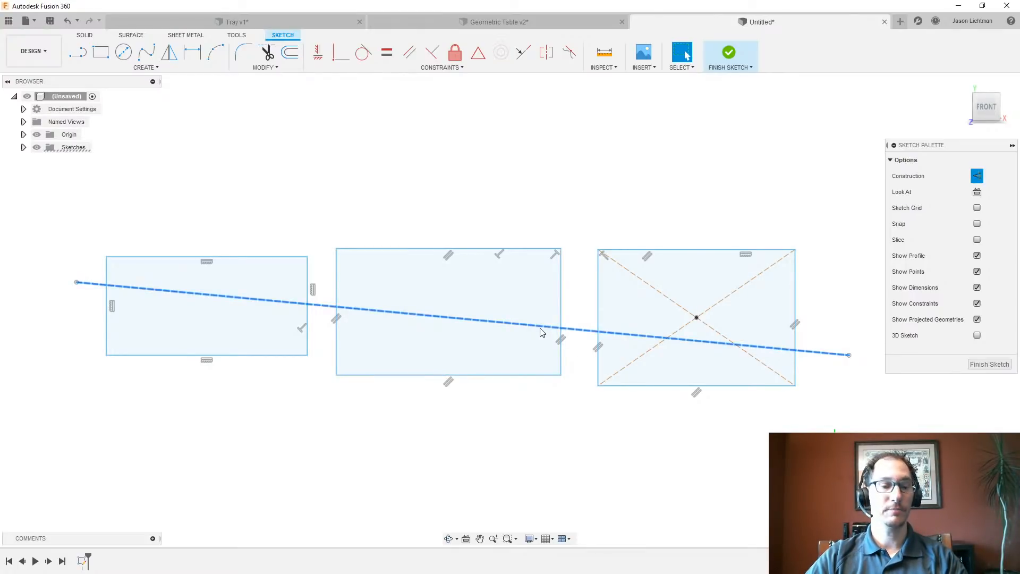
pyautogui.press('x')
pyautogui.click(555, 448)
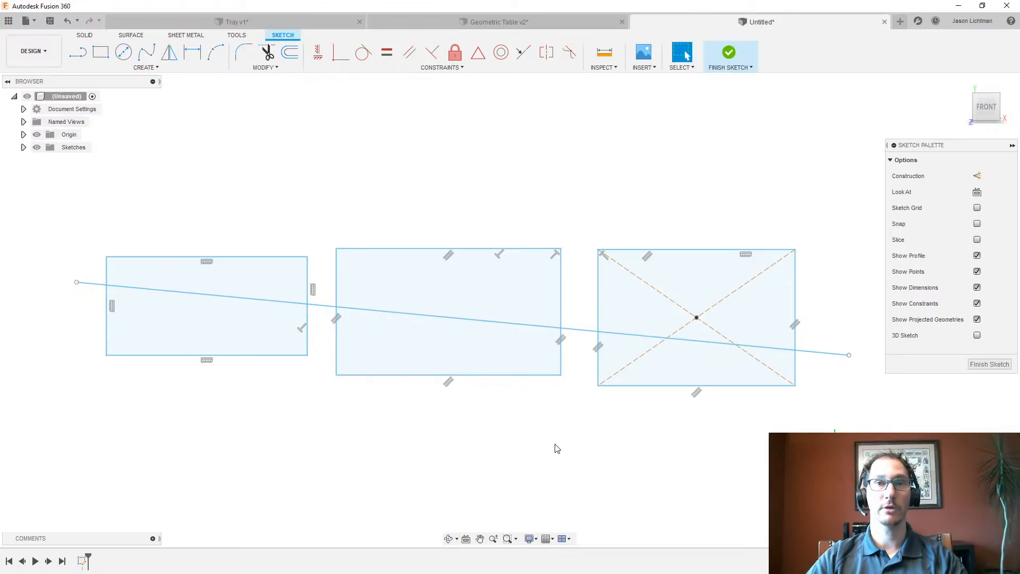
pyautogui.click(540, 325)
pyautogui.press('x')
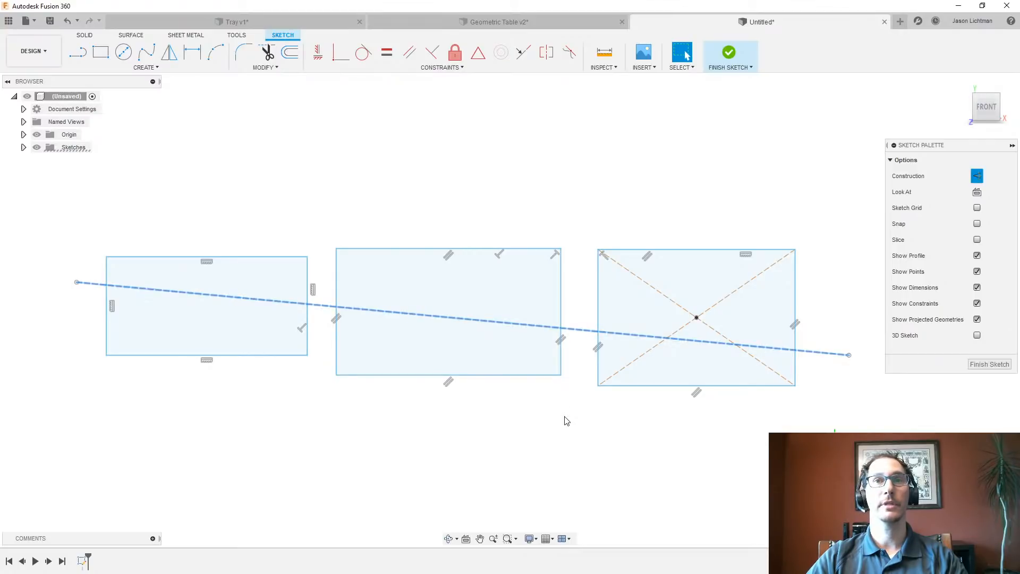
pyautogui.click(568, 428)
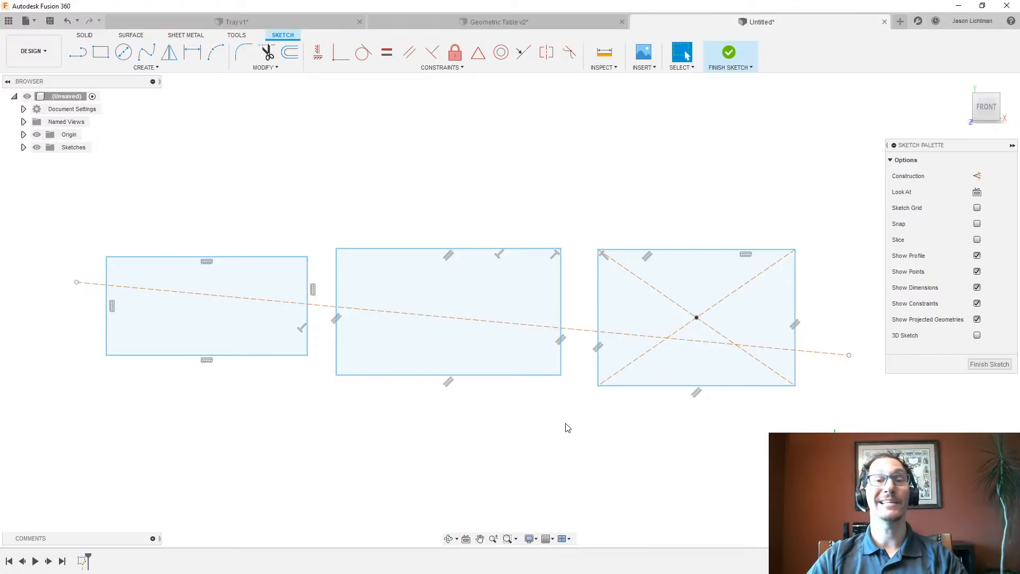
# Create a new design with its origin shown and start a sketch on the front plane
pyautogui.click(900, 22)
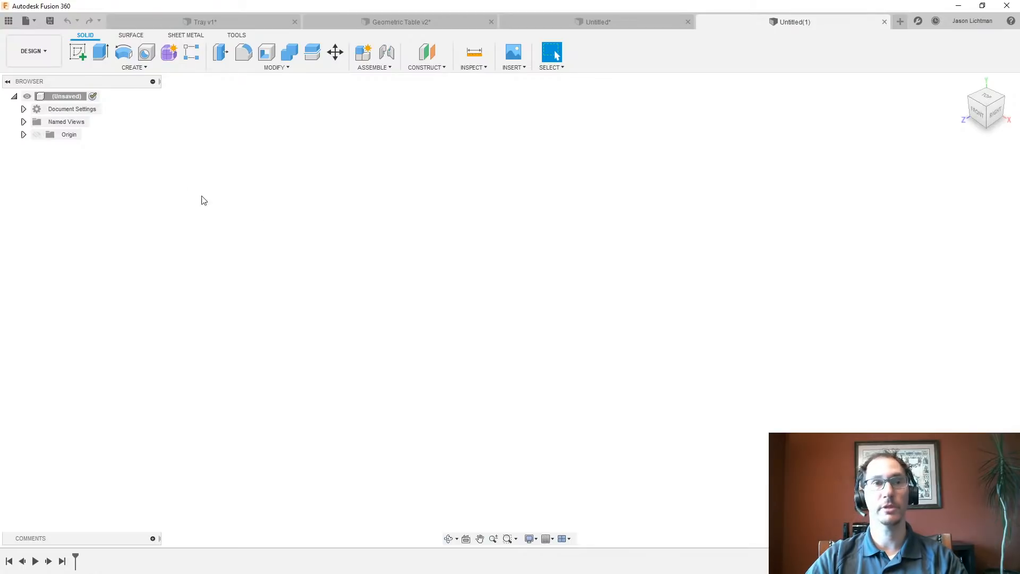
pyautogui.click(36, 134)
pyautogui.rightClick(540, 301)
pyautogui.click(548, 344)
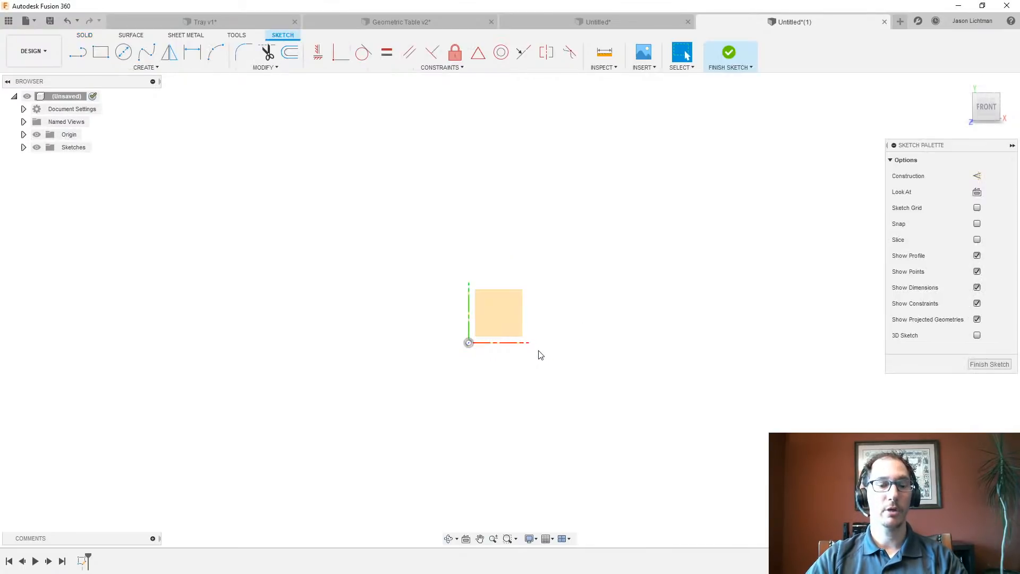
# Sketch a centre rectangle about 108 mm wide and 128 mm high from the origin
pyautogui.press('r')
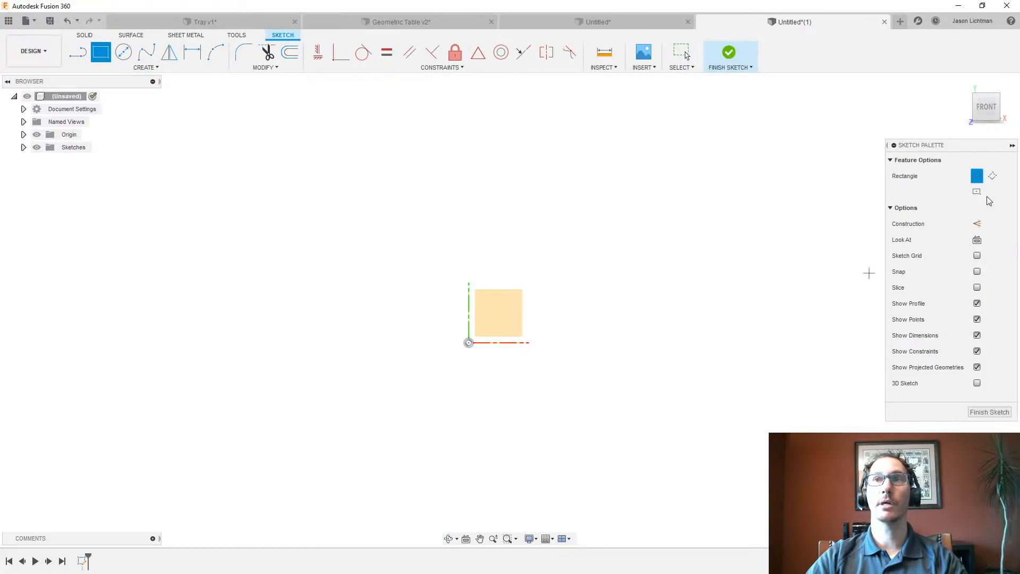
pyautogui.click(468, 343)
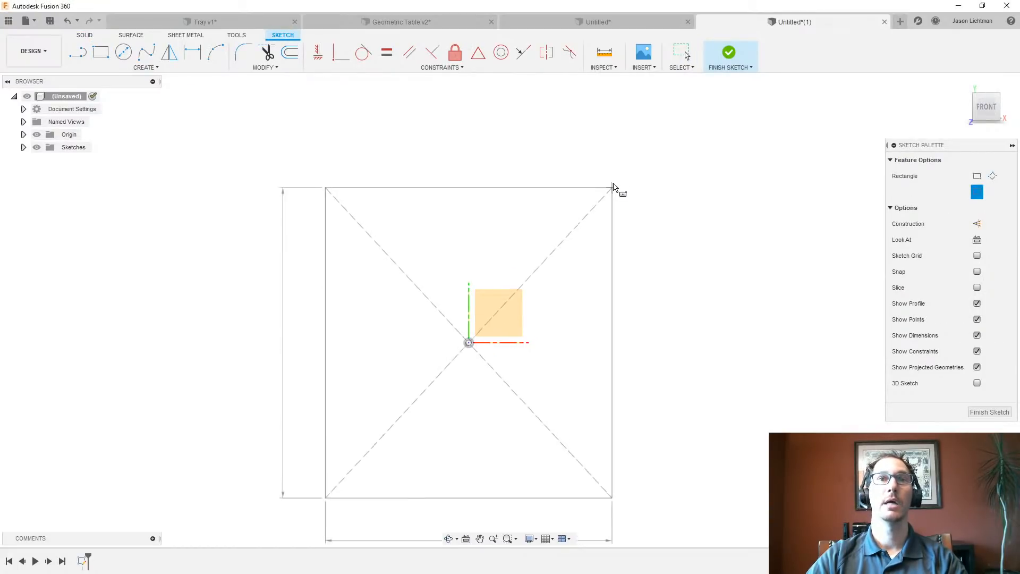
pyautogui.click(615, 172)
# Dimension the rectangle 5 in high and 3 in wide
pyautogui.press('d')
pyautogui.click(322, 269)
pyautogui.click(287, 287)
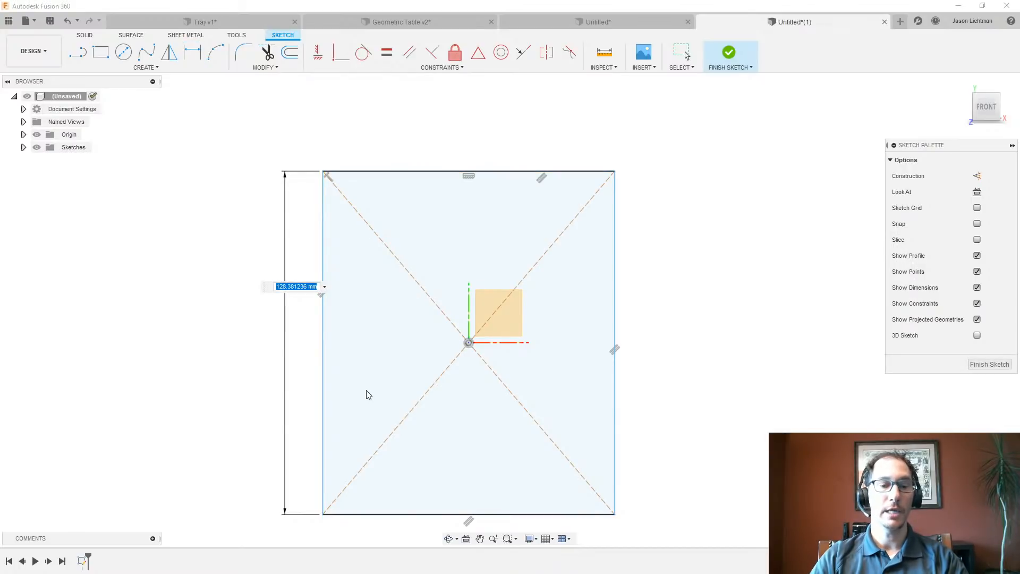
pyautogui.write('5 in')
pyautogui.press('Return')
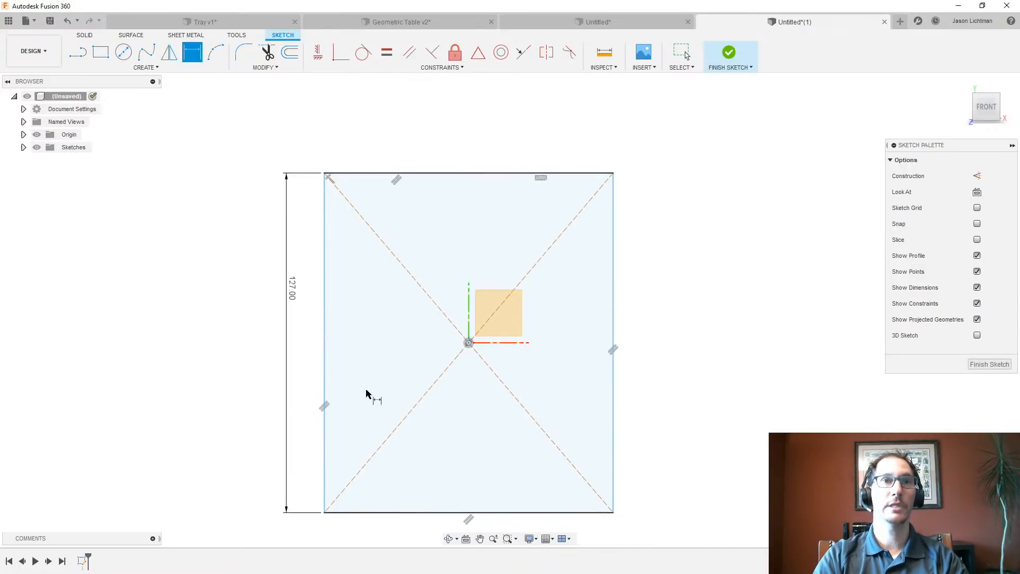
pyautogui.click(433, 173)
pyautogui.click(451, 148)
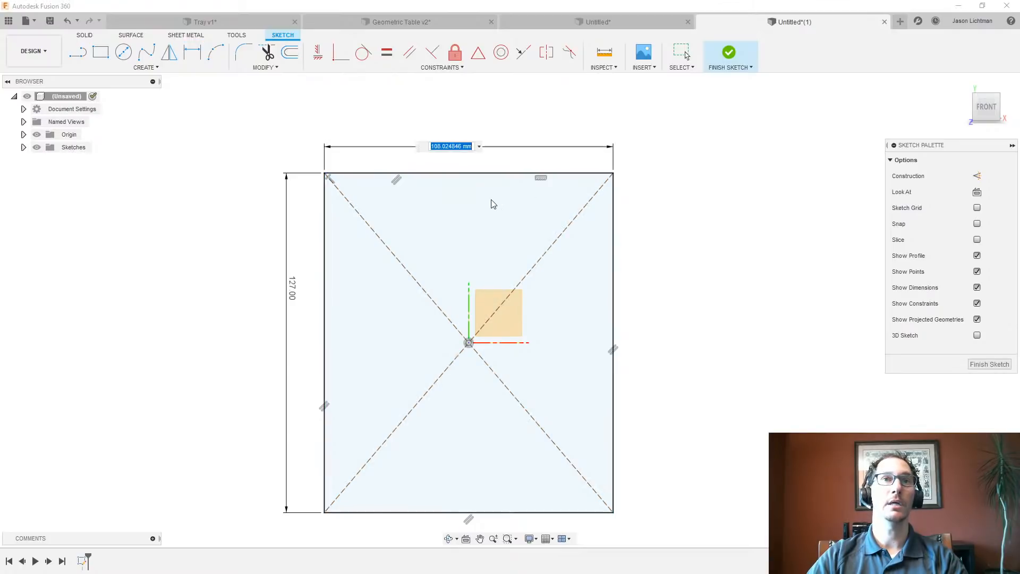
pyautogui.write('3 in')
pyautogui.press('Return')
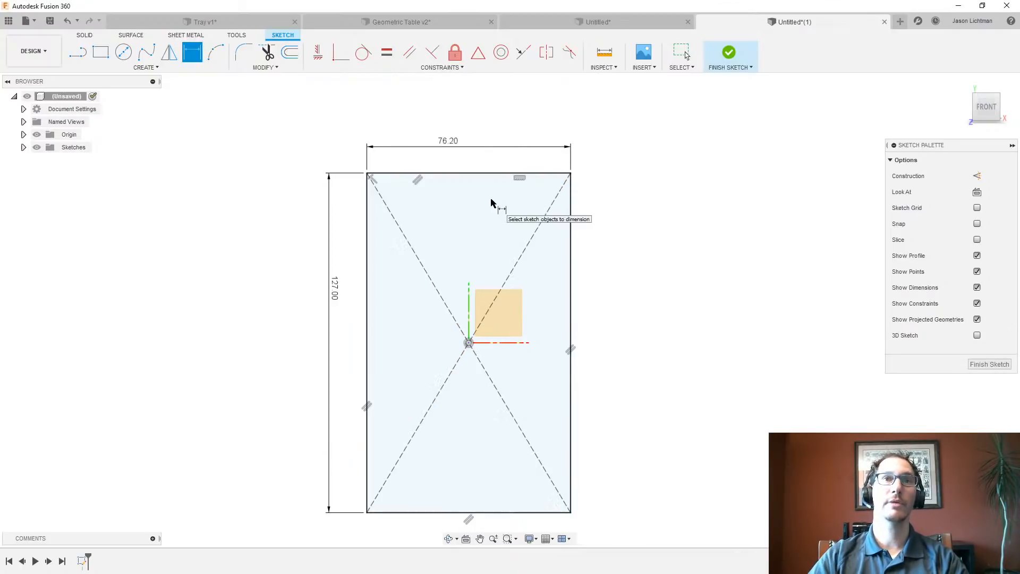
pyautogui.press('Escape')
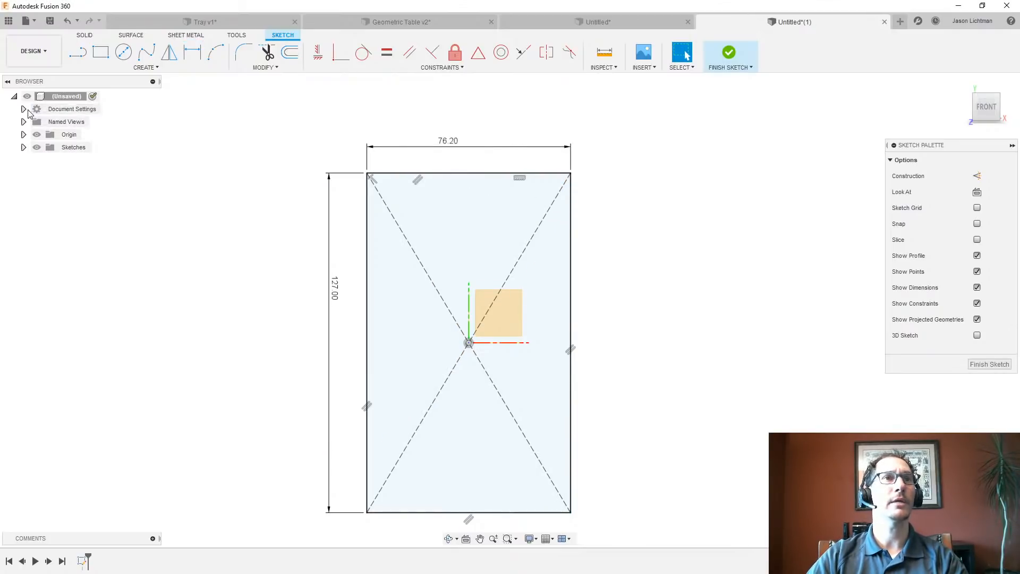
# Change the document units from millimetres to inches
pyautogui.click(24, 109)
pyautogui.click(92, 122)
pyautogui.click(972, 160)
pyautogui.click(955, 209)
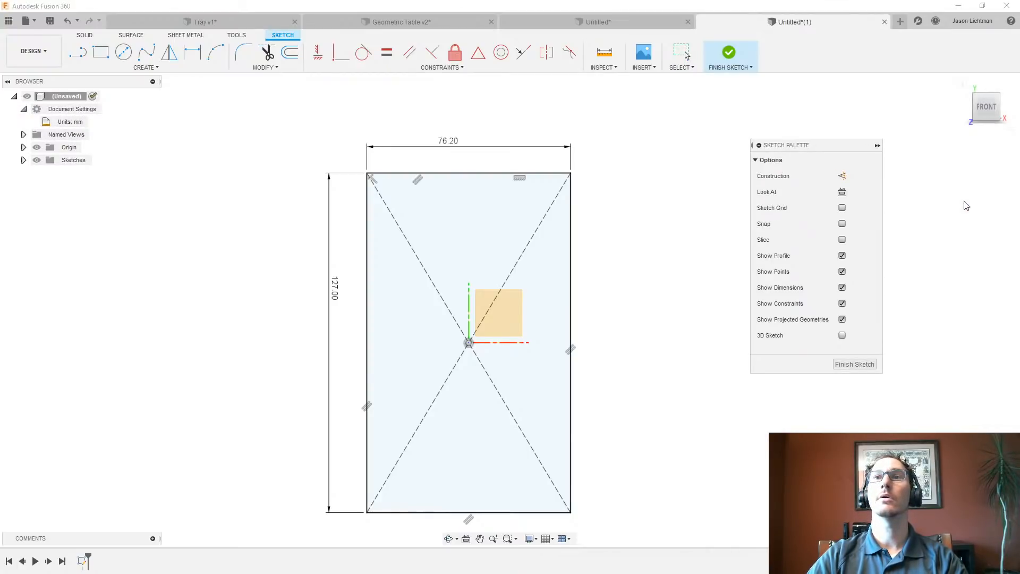
pyautogui.click(961, 204)
pyautogui.moveTo(673, 317); pyautogui.dragTo(669, 276, button='middle')
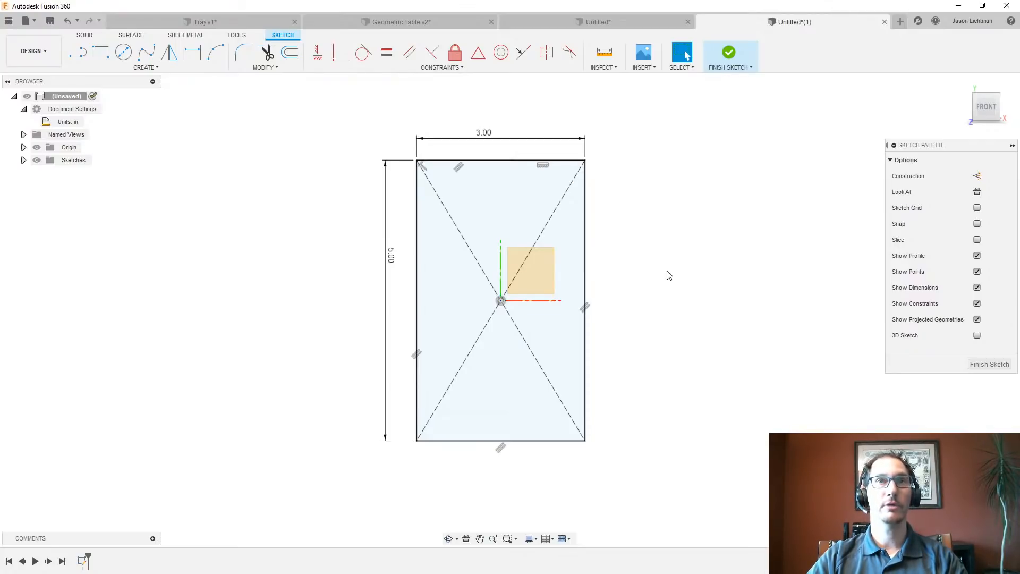
# Sketch two larger centre rectangles from the origin, one around the other, enclosing the 3 × 5 in rectangle
pyautogui.press('r')
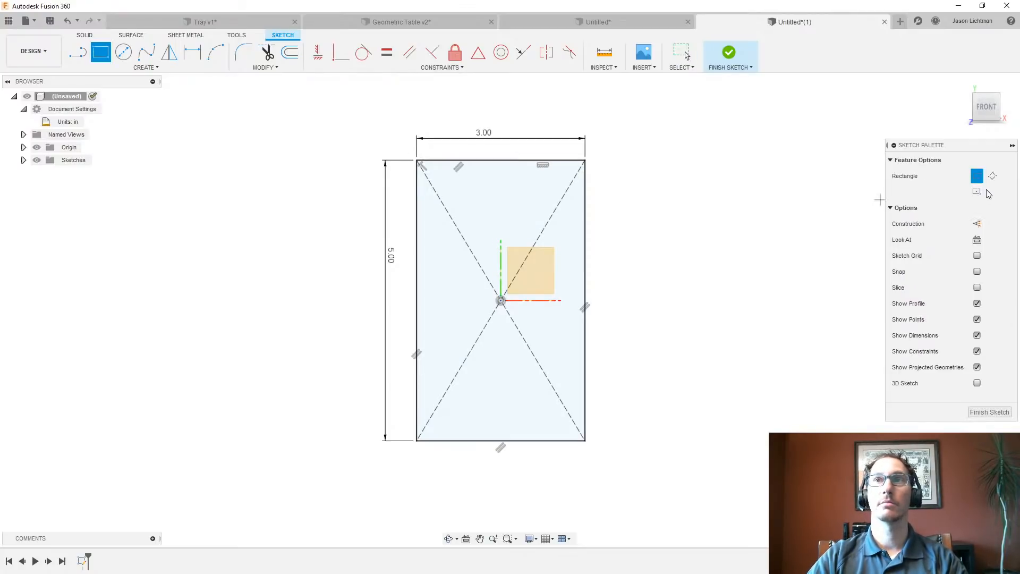
pyautogui.click(977, 192)
pyautogui.click(501, 300)
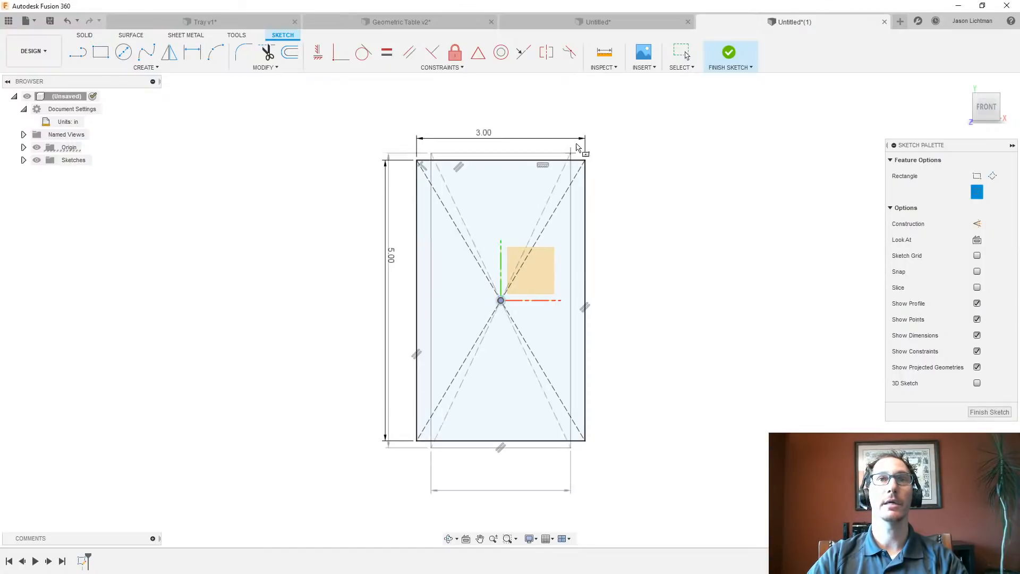
pyautogui.click(618, 122)
pyautogui.click(500, 300)
pyautogui.click(715, 81)
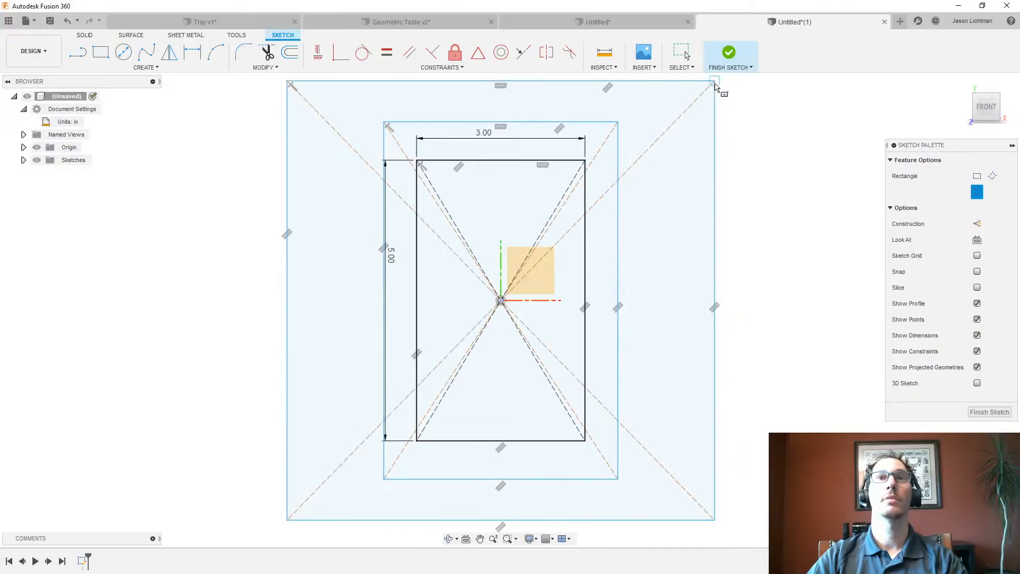
pyautogui.press('Escape')
# Shrink the middle rectangle inside the 3 × 5 in rectangle and dimension the gap between their vertical sides at 0.05 in
pyautogui.moveTo(617, 180); pyautogui.dragTo(579, 199)
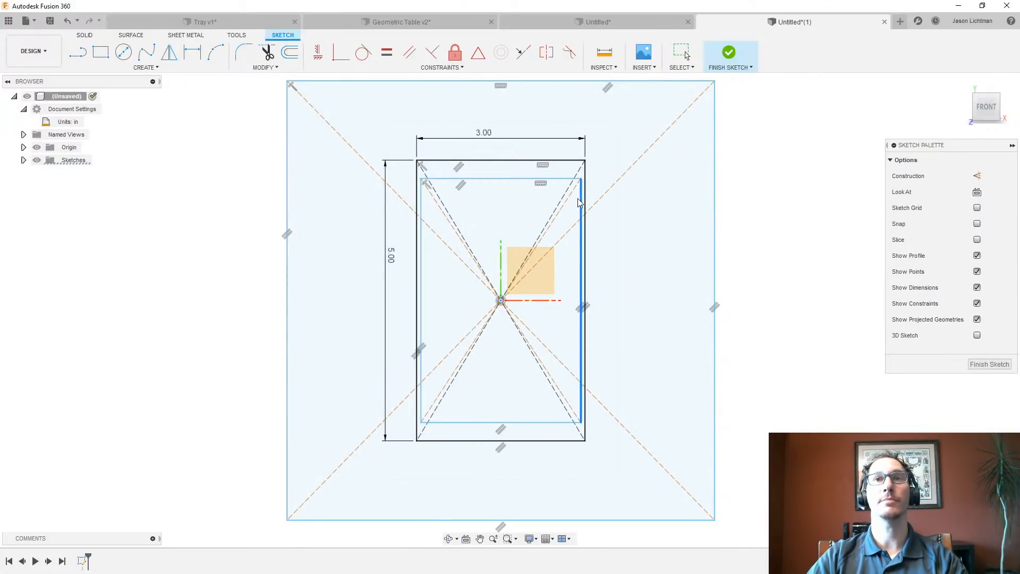
pyautogui.scroll(5, 579, 199)
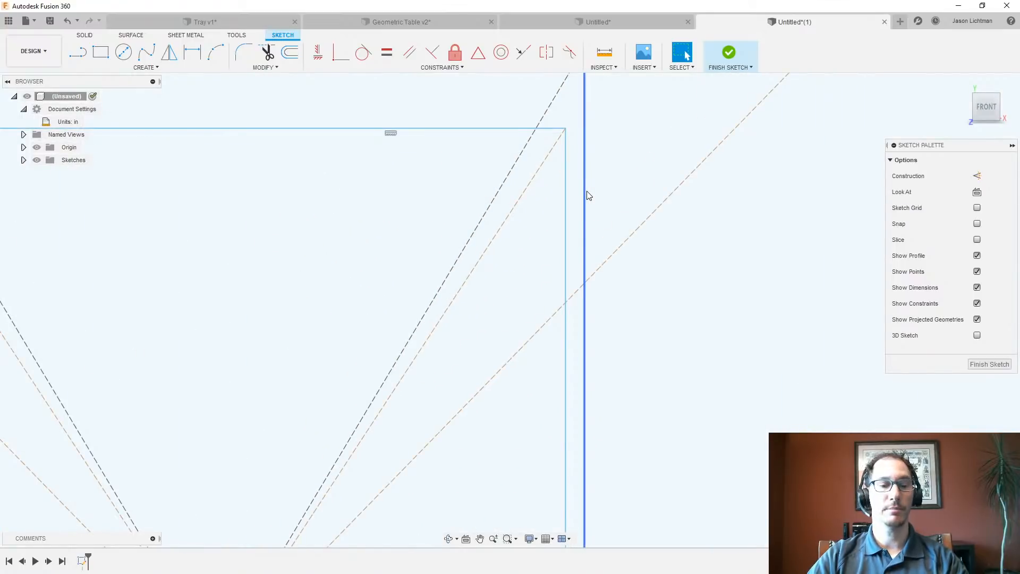
pyautogui.press('d')
pyautogui.click(583, 222)
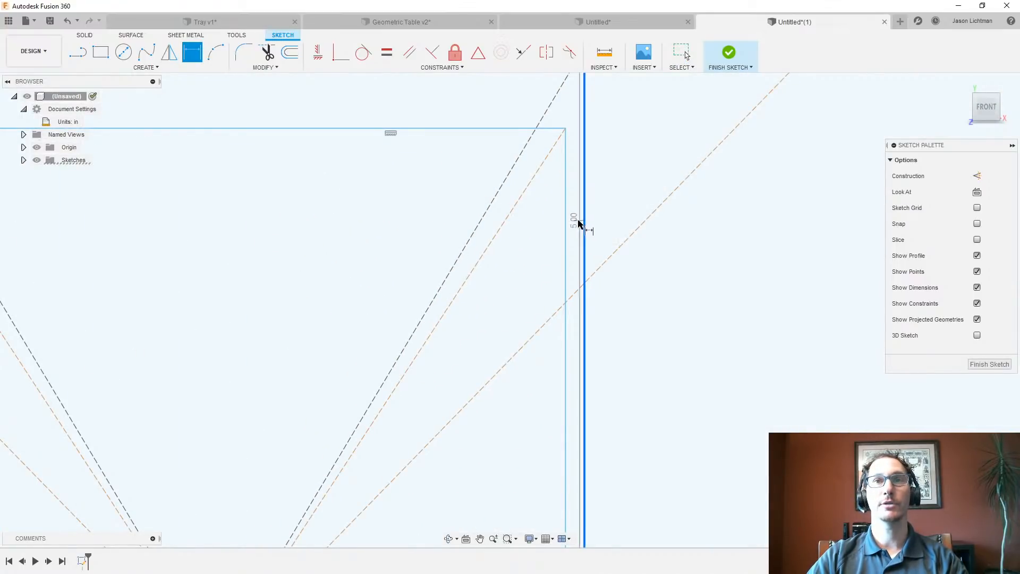
pyautogui.click(567, 221)
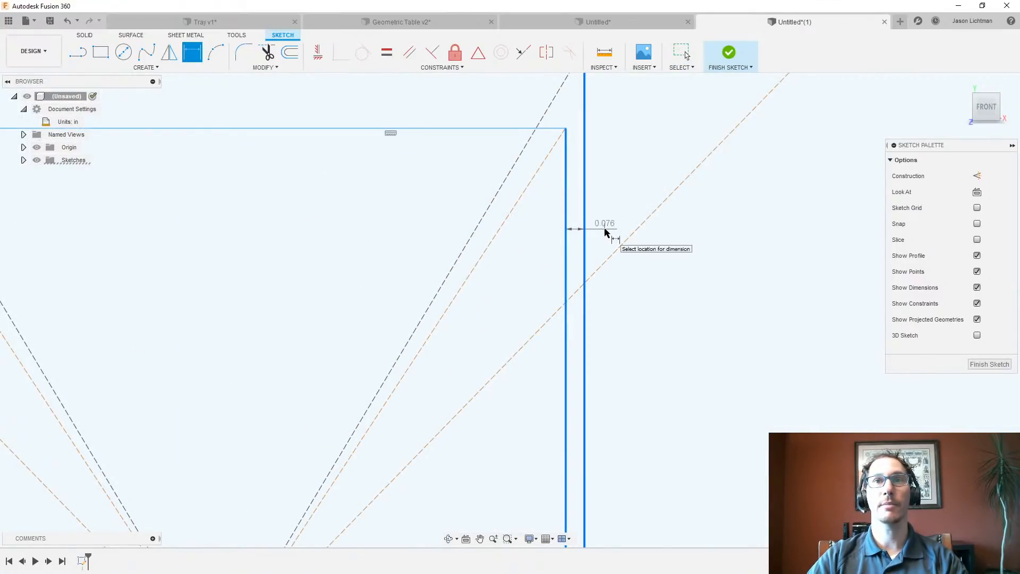
pyautogui.click(606, 230)
pyautogui.write('.05')
pyautogui.press('Return')
# Dimension the gap between the top edges of the two inner rectangles at 0.05 in
pyautogui.scroll(-3, 643, 301)
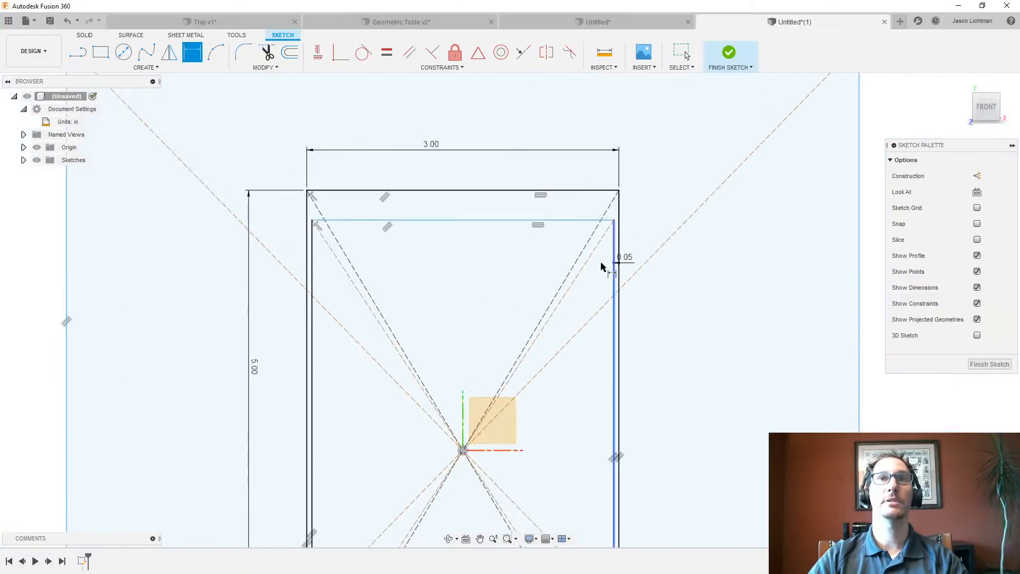
pyautogui.click(572, 190)
pyautogui.click(566, 222)
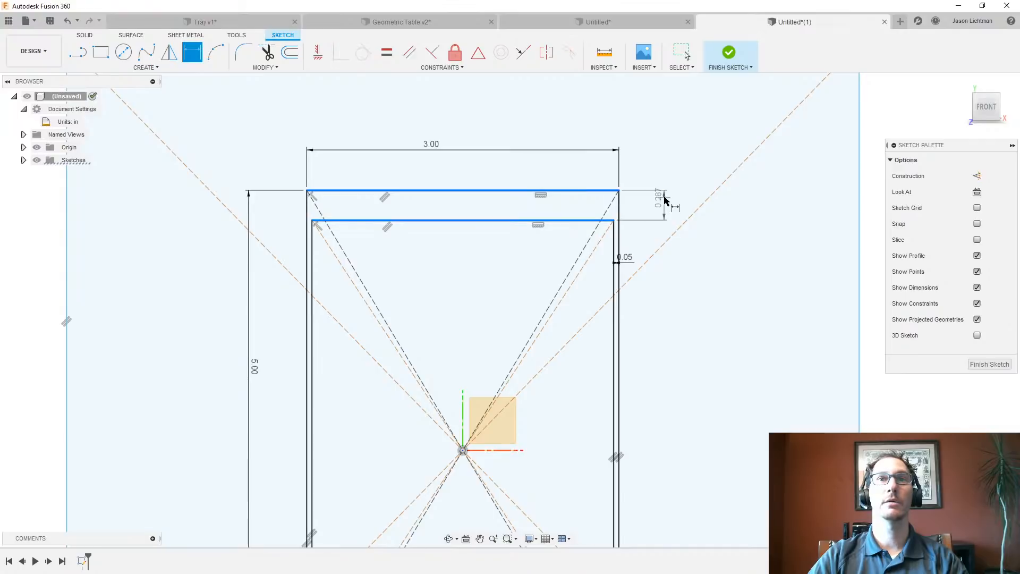
pyautogui.click(665, 201)
pyautogui.write('.05')
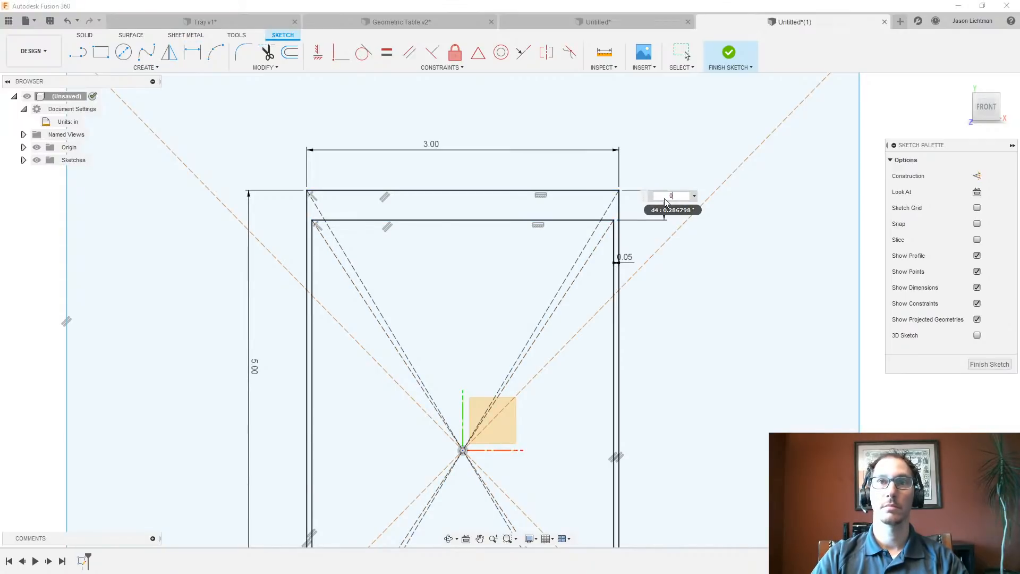
pyautogui.press('Return')
# Dimension the horizontal distance between the right sides of the innermost and outermost rectangles at 2 in
pyautogui.scroll(-3, 659, 203)
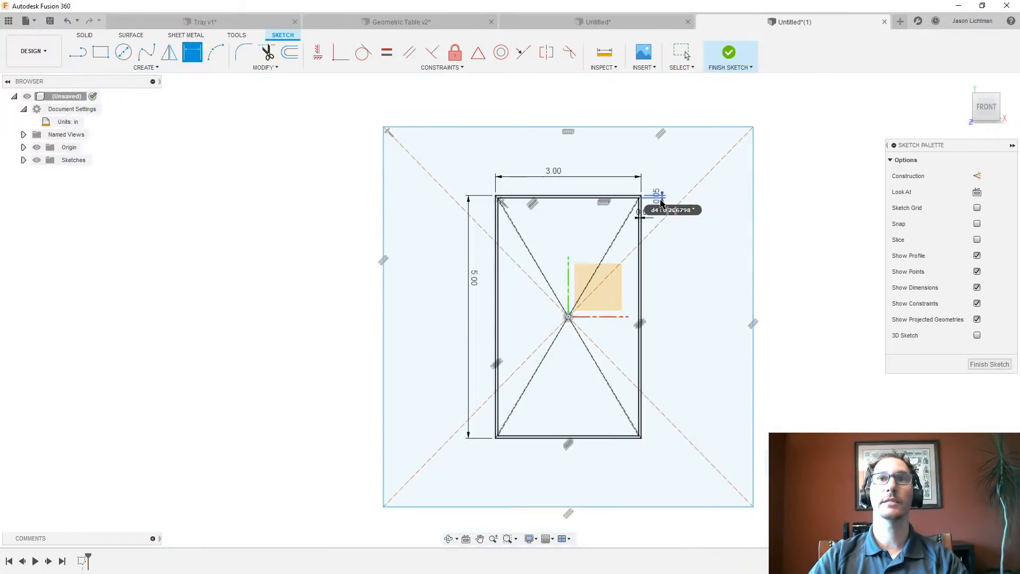
pyautogui.scroll(3, 668, 228)
pyautogui.click(622, 237)
pyautogui.scroll(-3, 649, 242)
pyautogui.click(732, 269)
pyautogui.click(700, 396)
pyautogui.write('2')
pyautogui.press('Return')
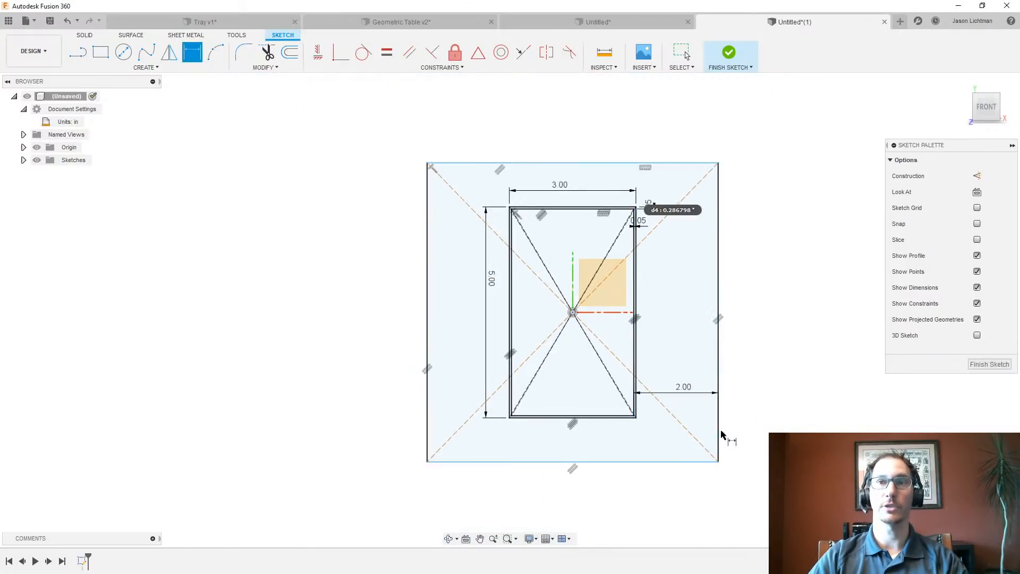
# Dimension the vertical distance between the bottom edges of the innermost and outermost rectangles at 2 in
pyautogui.scroll(5, 647, 433)
pyautogui.click(621, 405)
pyautogui.scroll(-3, 620, 405)
pyautogui.click(640, 478)
pyautogui.click(634, 447)
pyautogui.write('2')
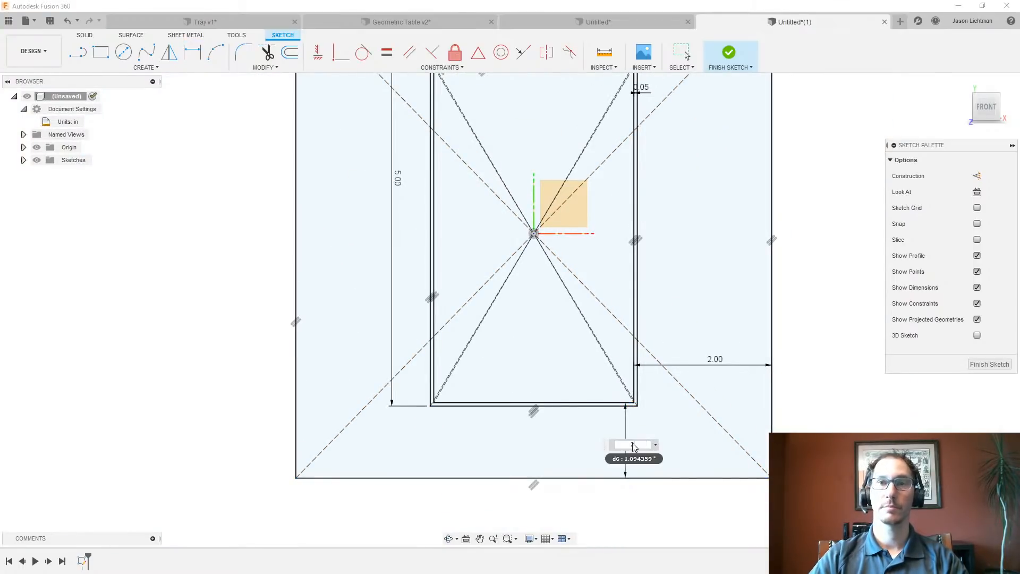
pyautogui.press('Return')
pyautogui.scroll(-3, 632, 404)
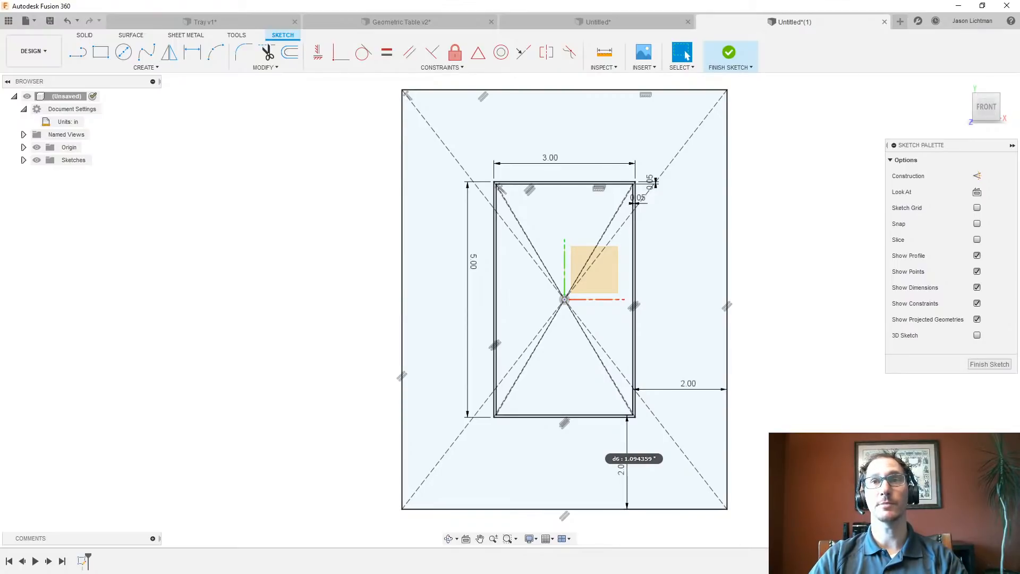
# Select the outer frame, the thin gap and the innermost rectangle profiles in turn to examine the separate regions
pyautogui.click(708, 361)
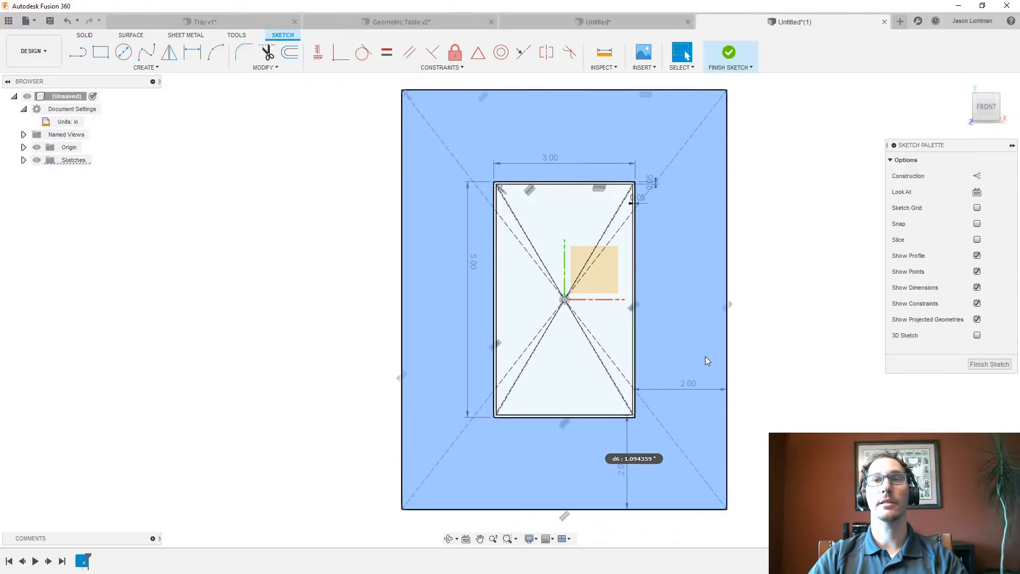
pyautogui.scroll(10, 706, 361)
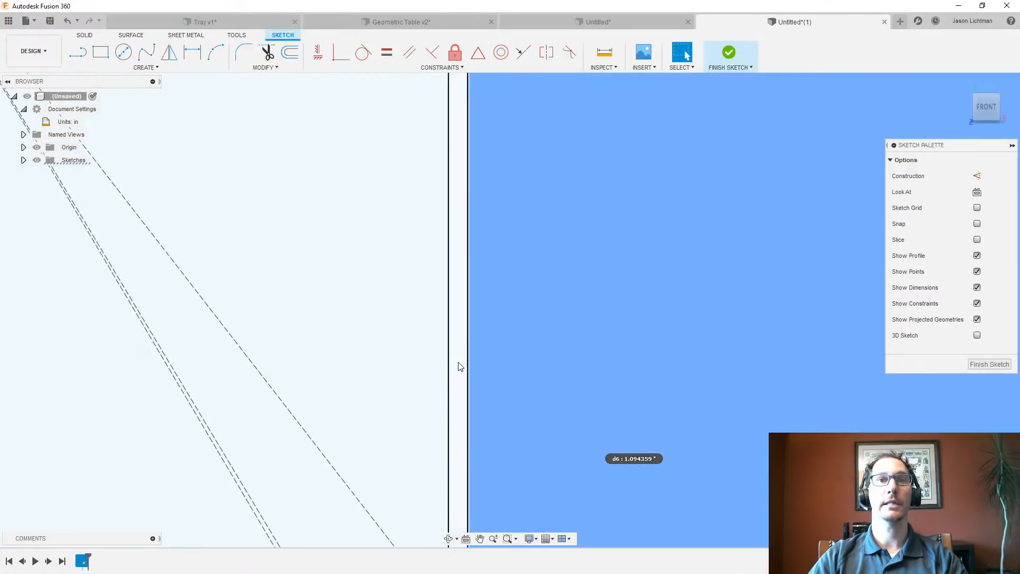
pyautogui.scroll(-5, 459, 365)
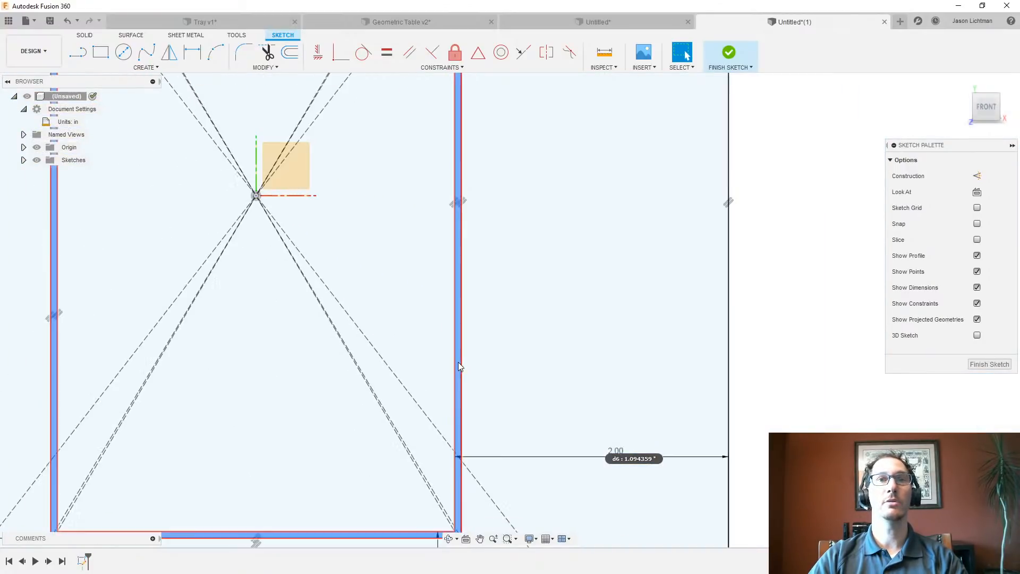
pyautogui.click(440, 333)
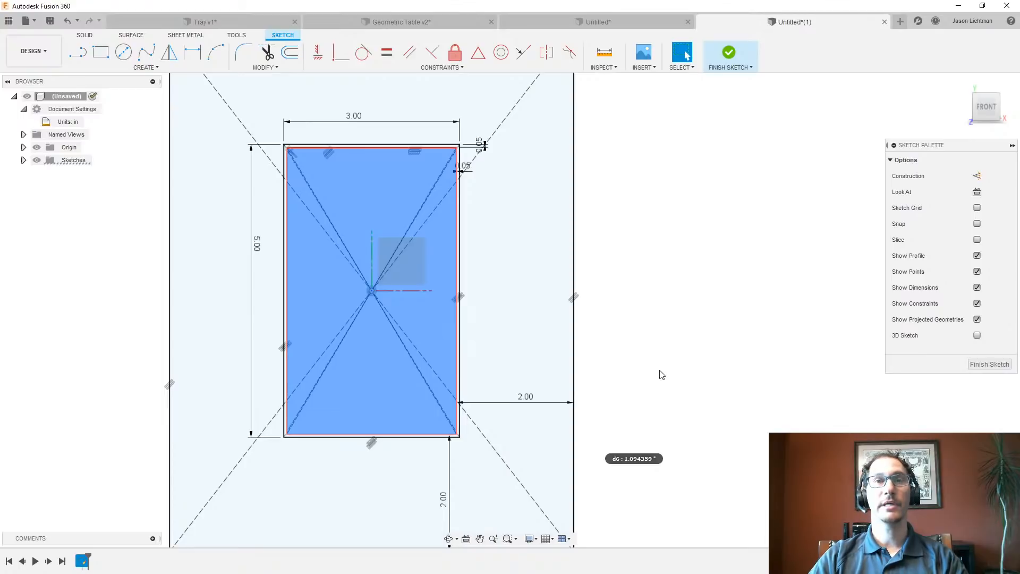
# Select the outer frame and thin gap profiles together, start an Extrude on both, and cancel it
pyautogui.click(526, 335)
pyautogui.scroll(6, 447, 319)
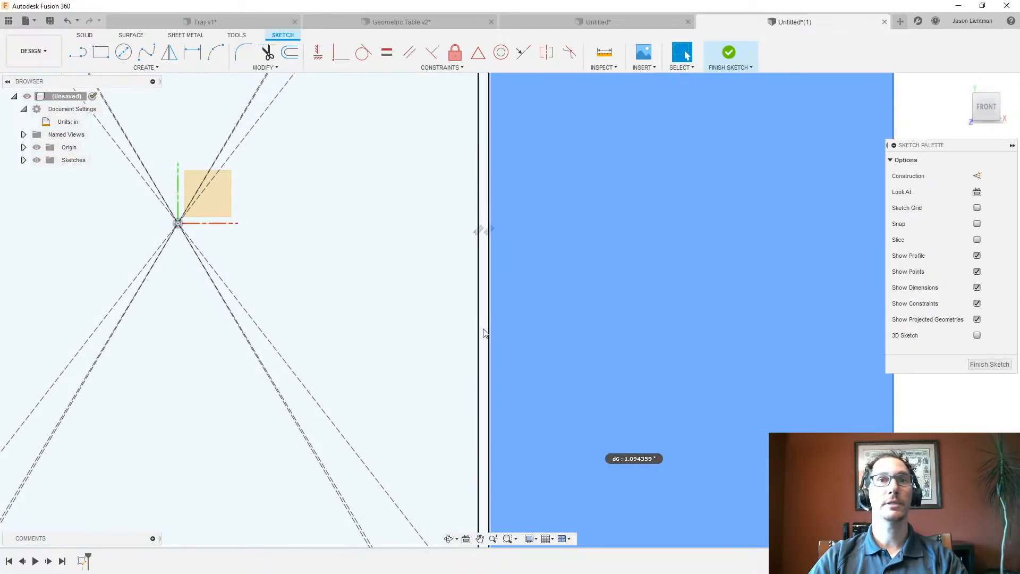
pyautogui.scroll(-5, 485, 332)
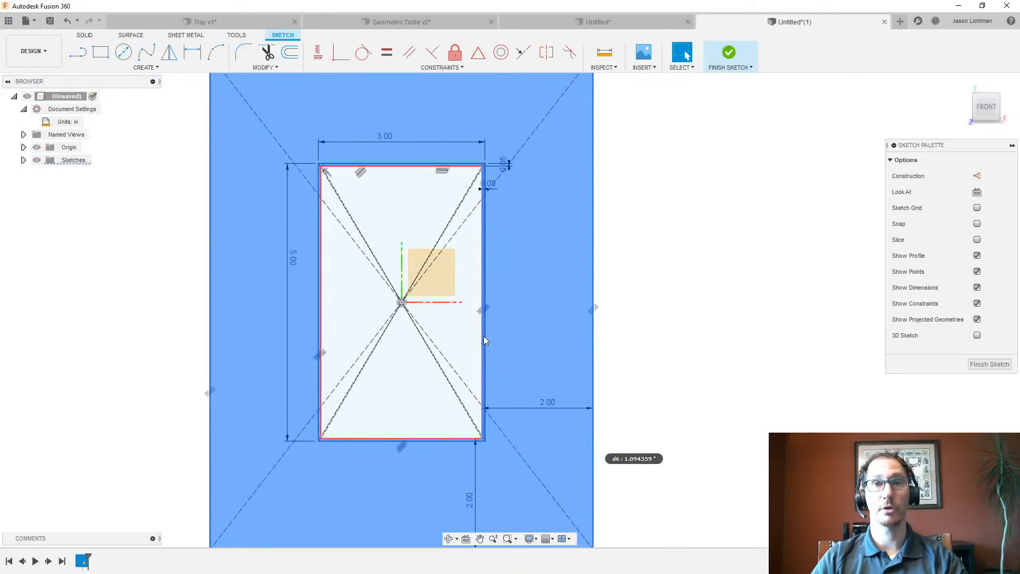
pyautogui.press('e')
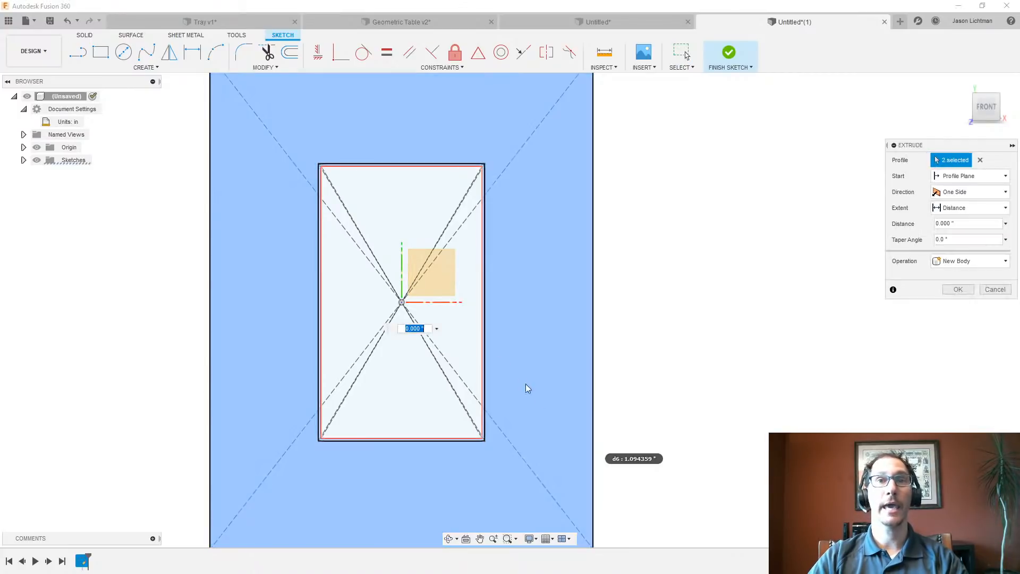
pyautogui.click(995, 290)
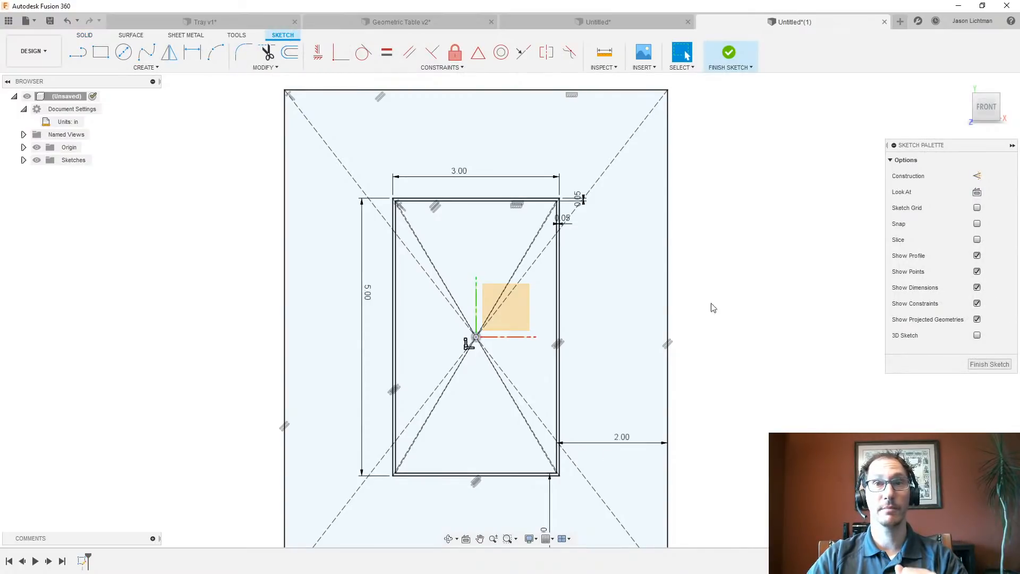
# Convert all four sides of the 3 × 5 in rectangle to construction lines
pyautogui.doubleClick(561, 264)
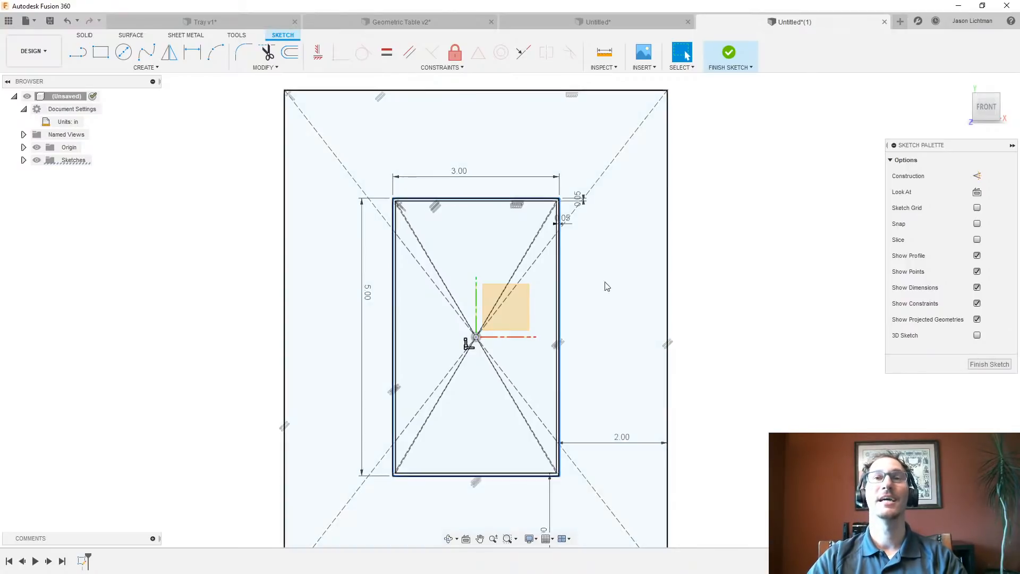
pyautogui.press('x')
pyautogui.press('Escape')
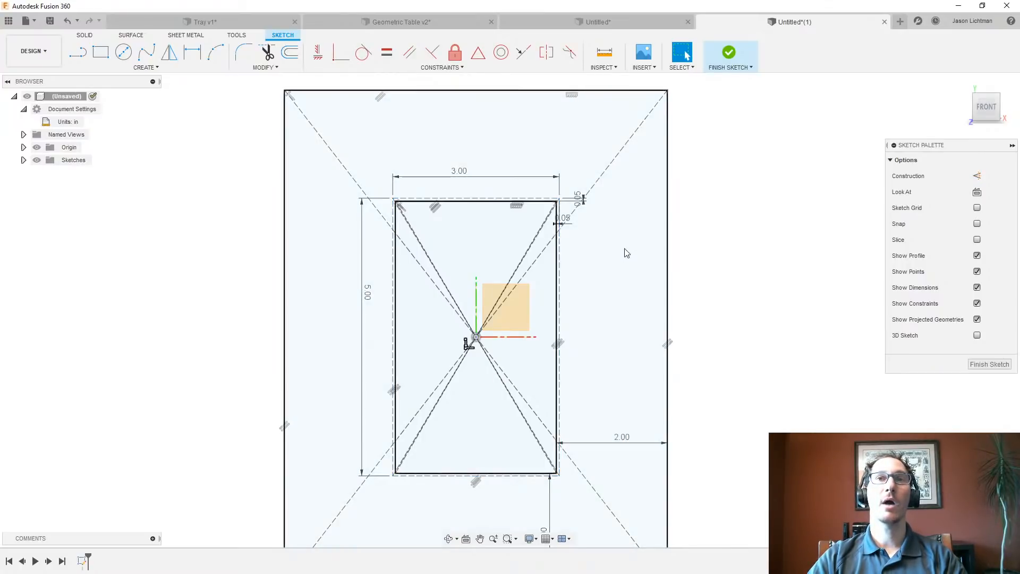
# Select the profile between the outermost and innermost rectangles to examine it as a single region, and clear the selection
pyautogui.click(627, 253)
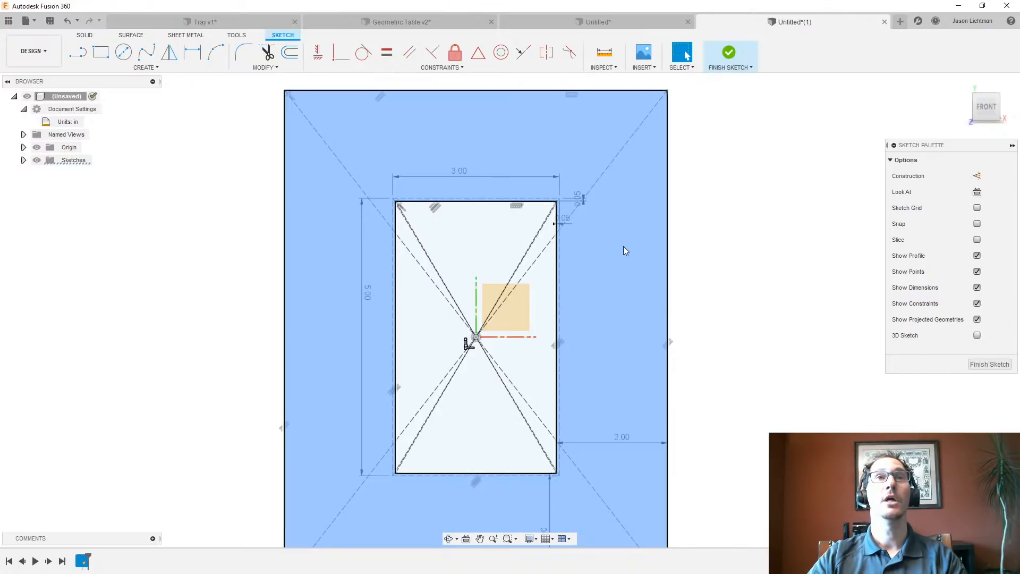
pyautogui.click(624, 248)
pyautogui.click(253, 69)
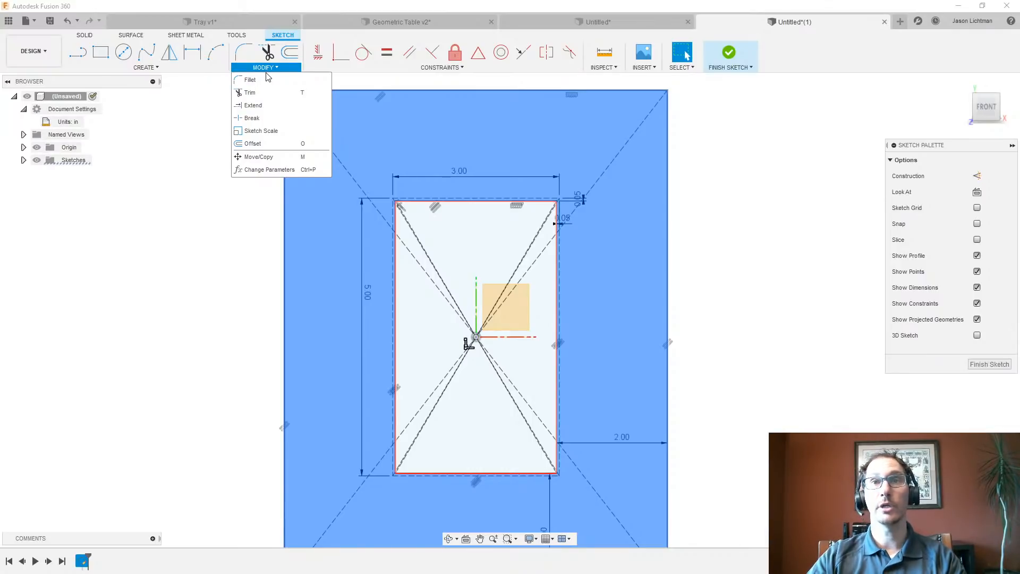
pyautogui.click(187, 258)
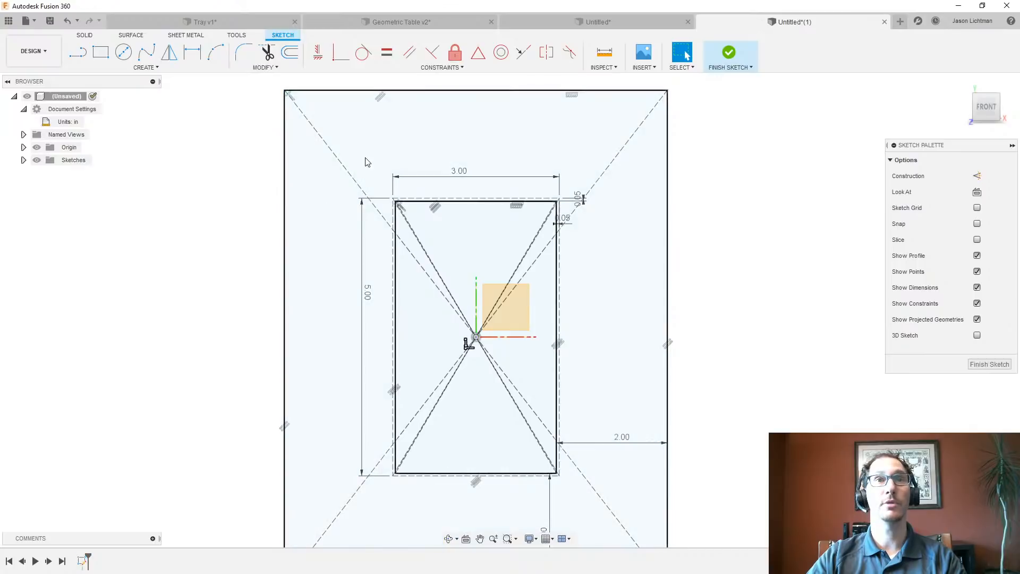
# Delete both diagonal construction lines of the outermost rectangle
pyautogui.click(346, 176)
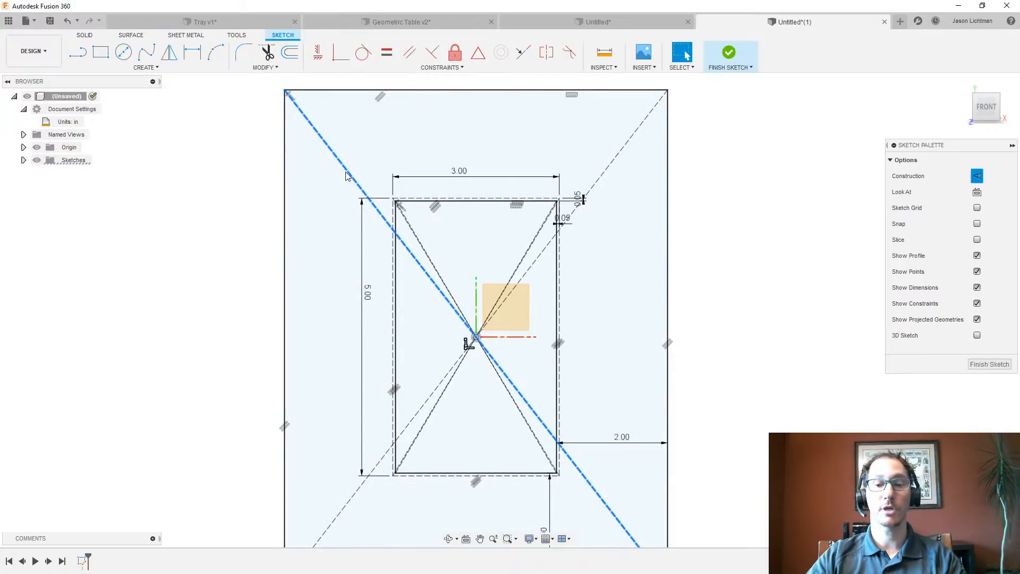
pyautogui.press('Delete')
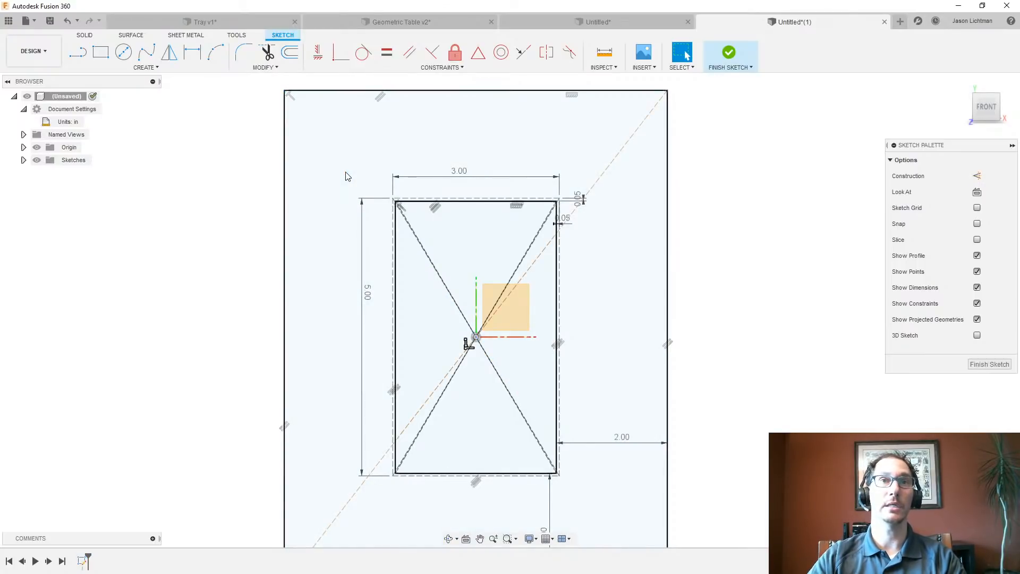
pyautogui.click(612, 164)
pyautogui.press('Delete')
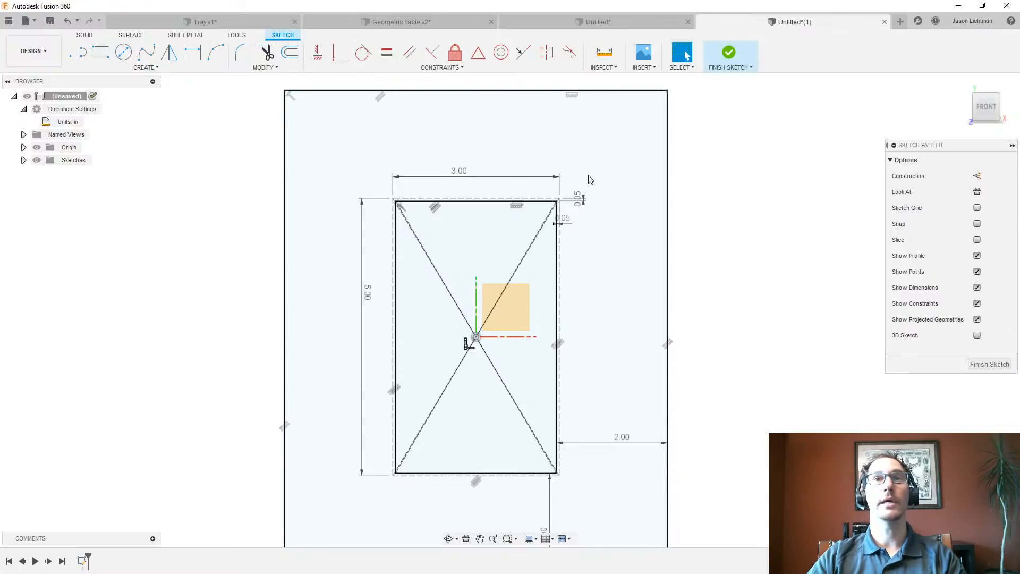
# Switch to the Untitled design with three rectangles and trim the slanted construction line's overhang outside the leftmost rectangle
pyautogui.click(591, 24)
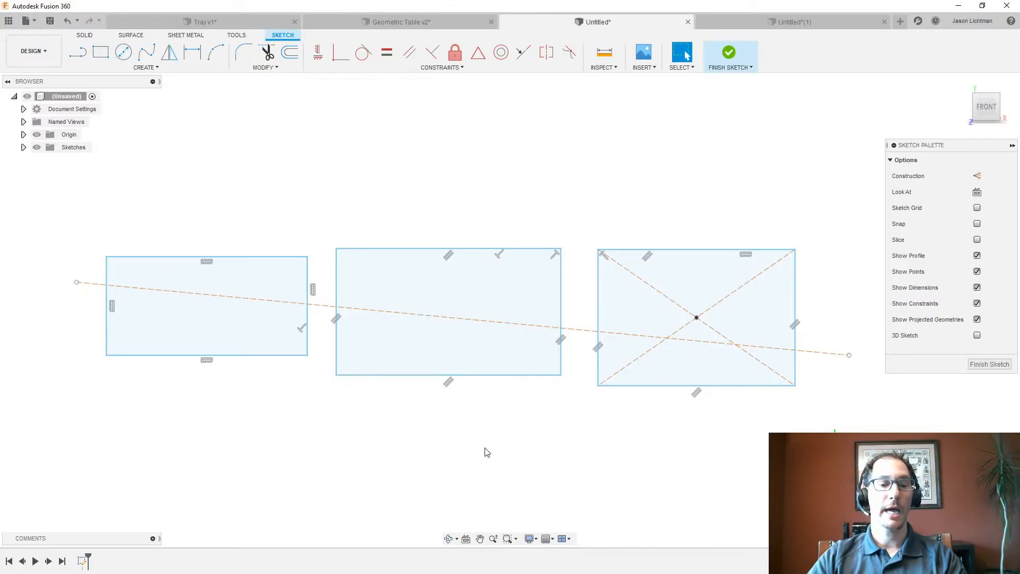
pyautogui.click(265, 68)
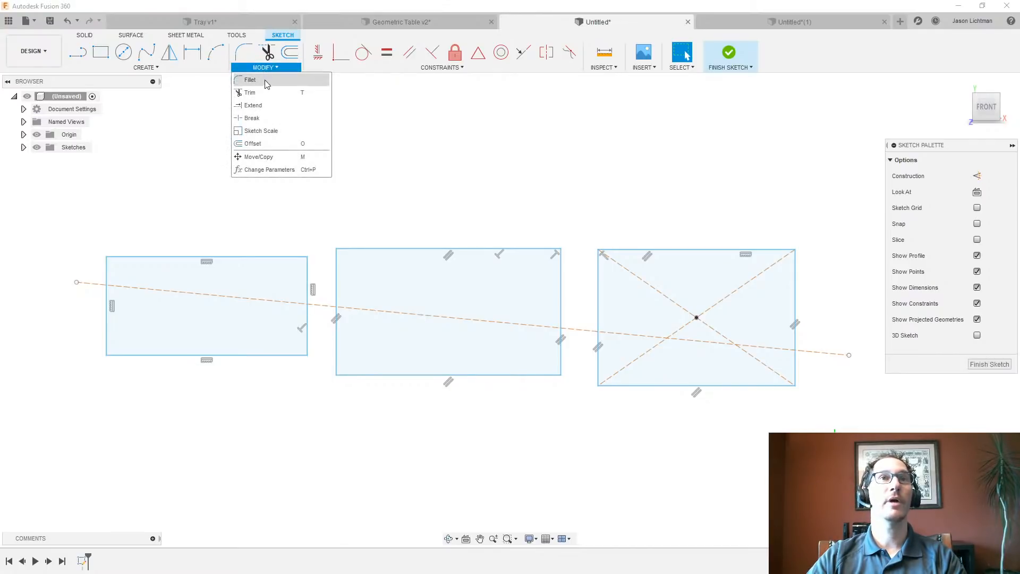
pyautogui.click(266, 92)
pyautogui.scroll(5, 64, 288)
pyautogui.scroll(3, 63, 289)
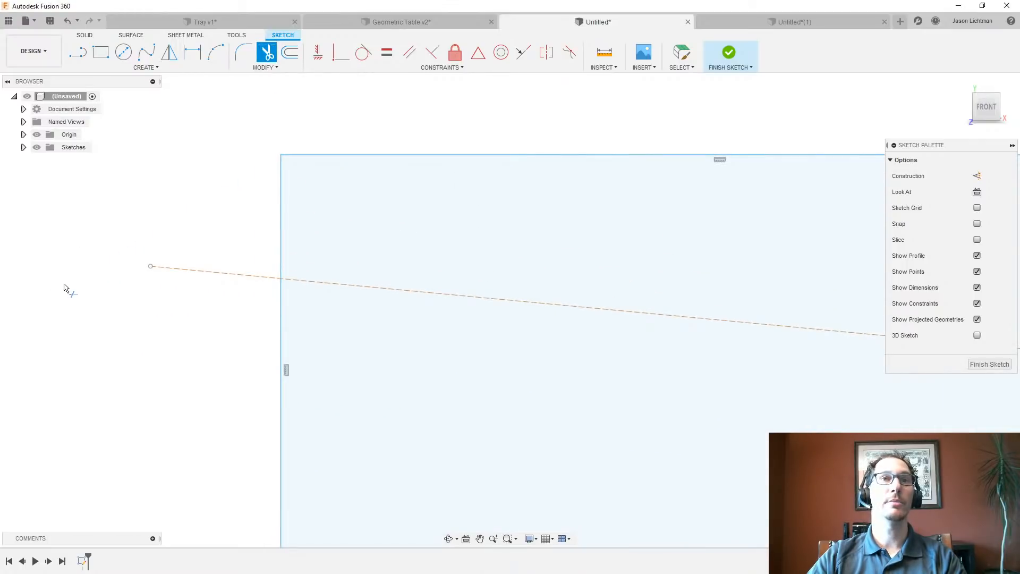
pyautogui.click(213, 275)
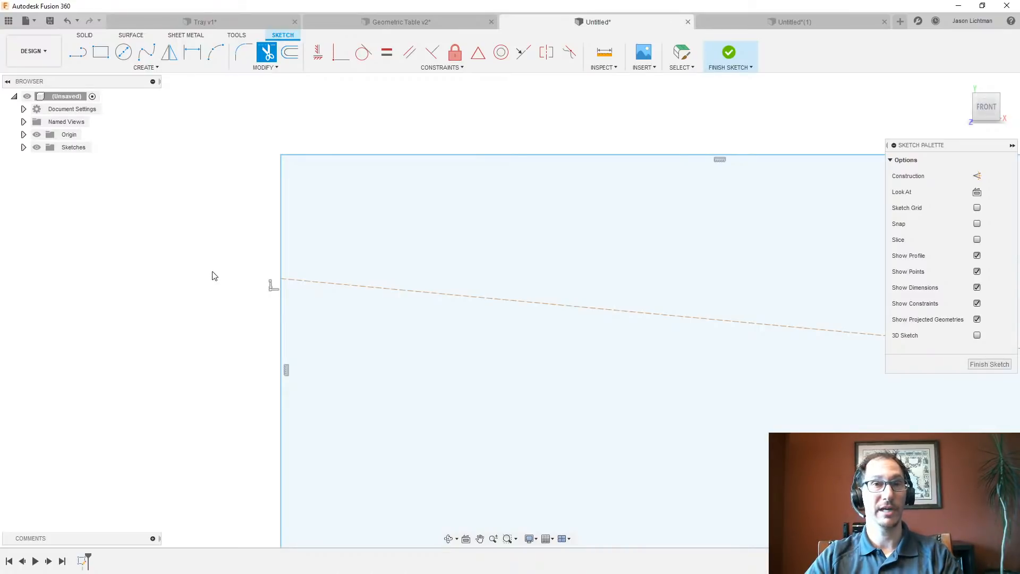
# Undo the trim and repeat it on the same overhang beside the leftmost rectangle
pyautogui.press('Escape')
pyautogui.hotkey('ctrl', 'z')
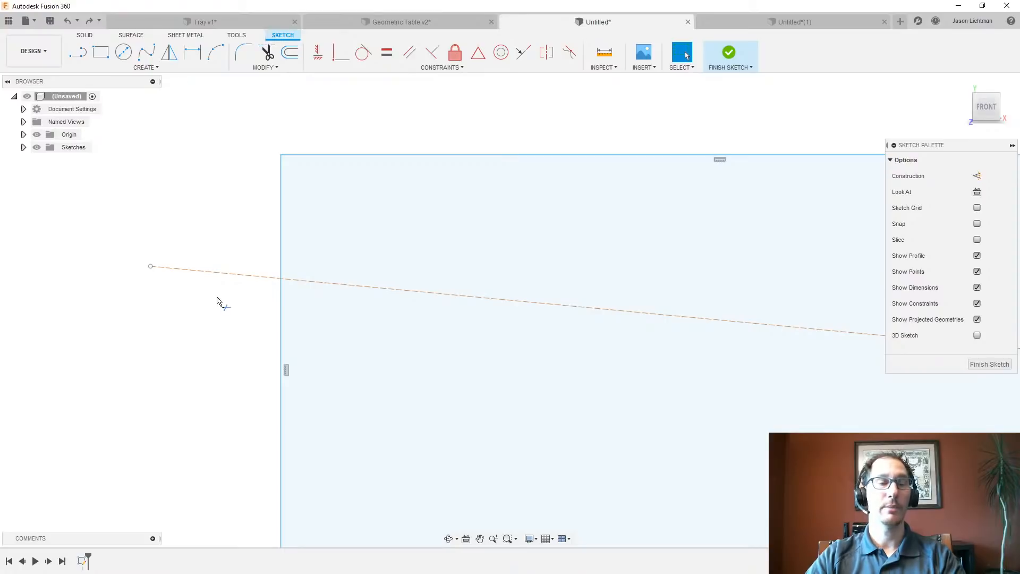
pyautogui.press('t')
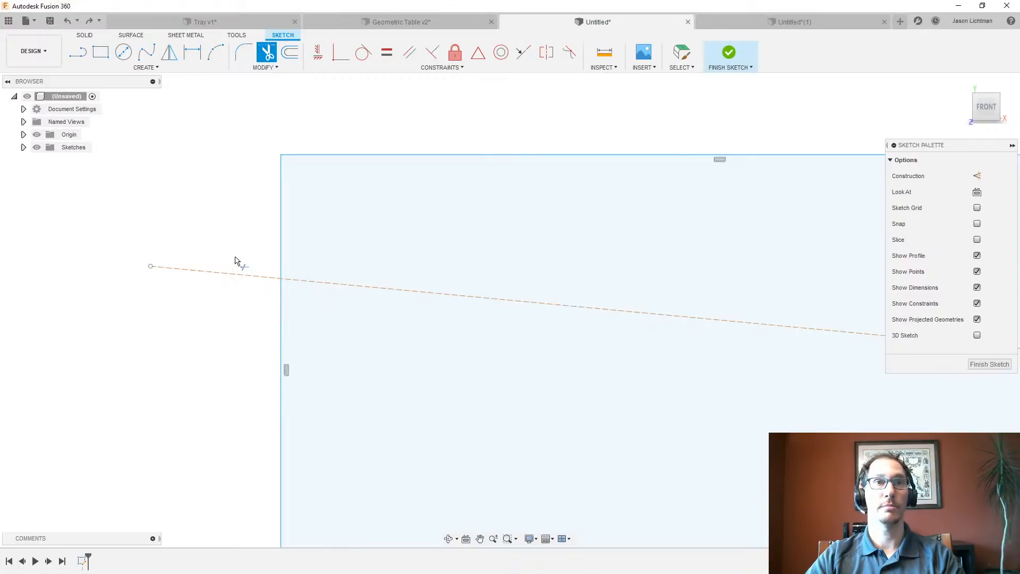
pyautogui.click(200, 272)
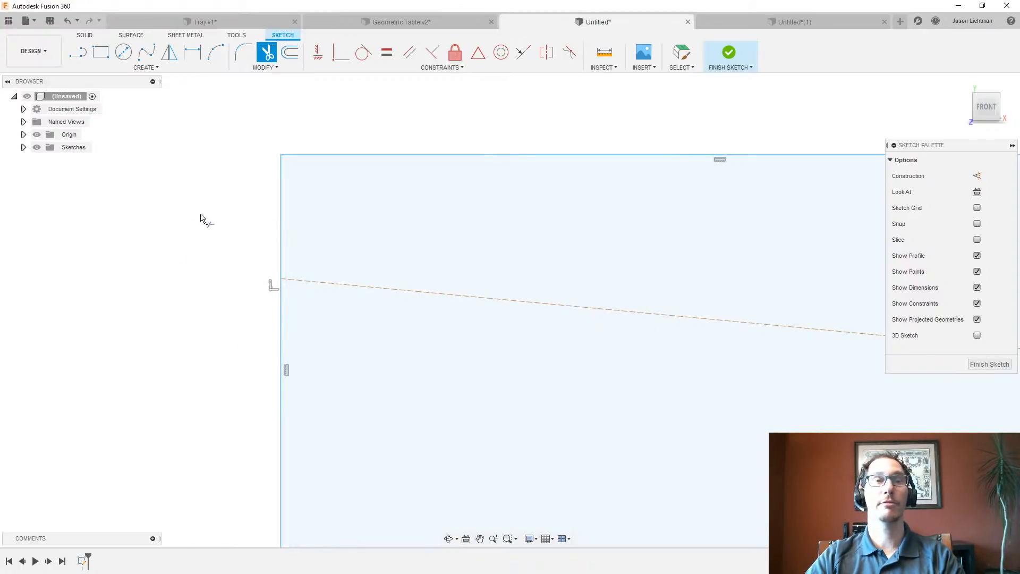
# Trim the rightmost rectangle's right side below the slanted construction line, and trim that line's overhang beyond the rectangle
pyautogui.scroll(-1, 179, 375)
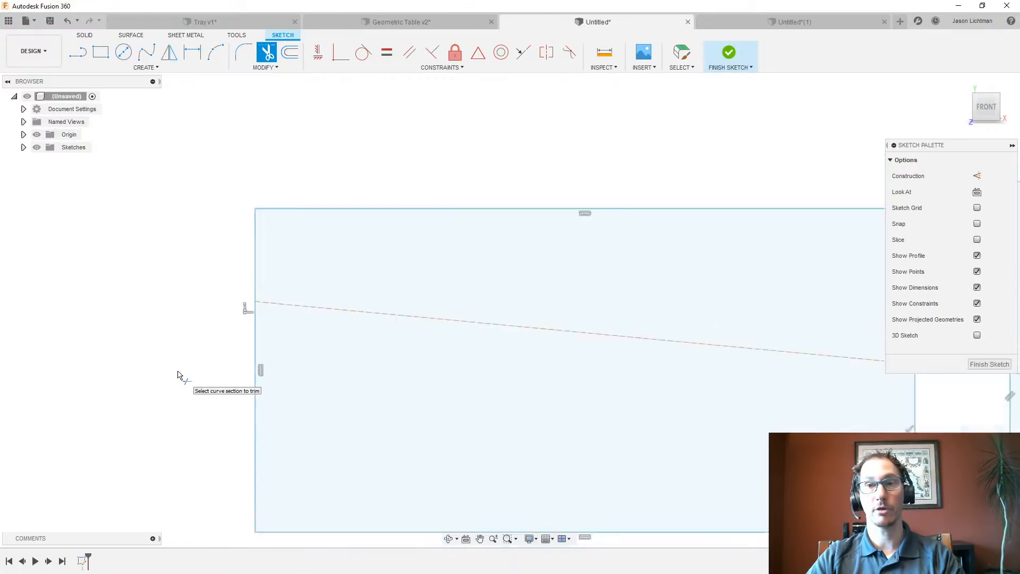
pyautogui.scroll(-2, 179, 375)
pyautogui.scroll(-3, 178, 375)
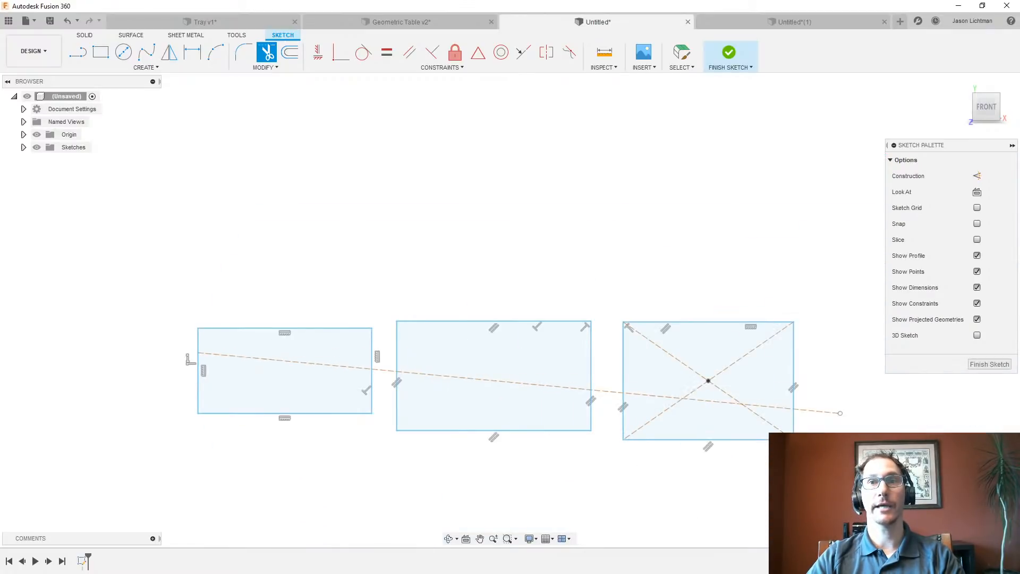
pyautogui.scroll(3, 839, 429)
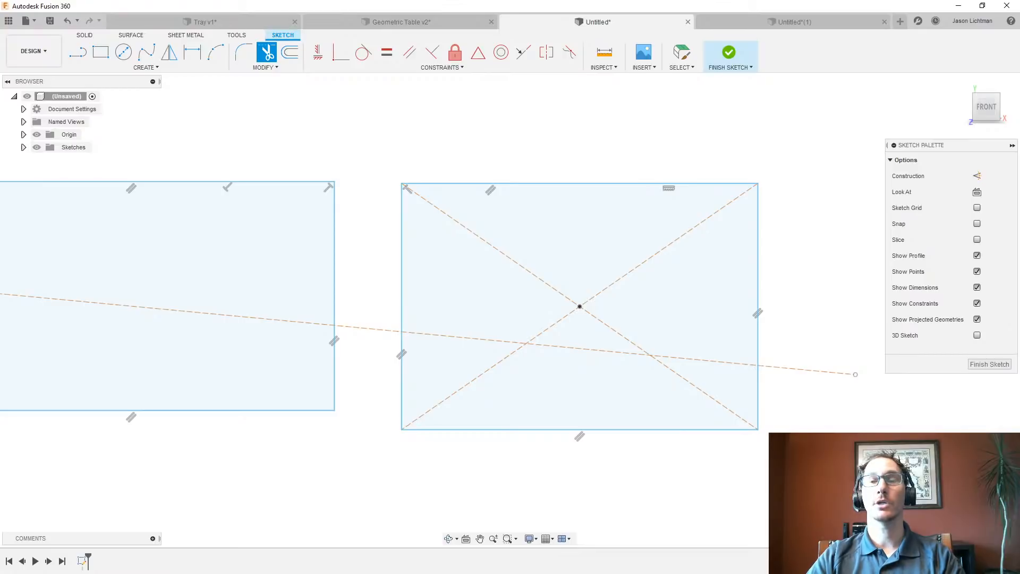
pyautogui.click(758, 391)
pyautogui.click(824, 371)
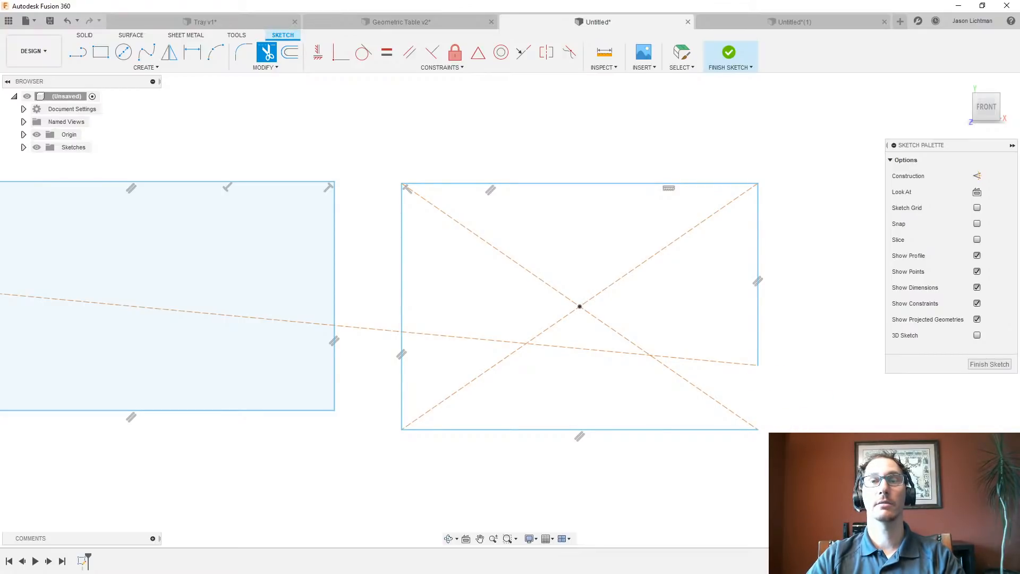
# Trim the rightmost rectangle's lower-right diagonal end, its bottom and top edges, and the slanted line segment between its diagonals
pyautogui.click(715, 400)
pyautogui.click(733, 432)
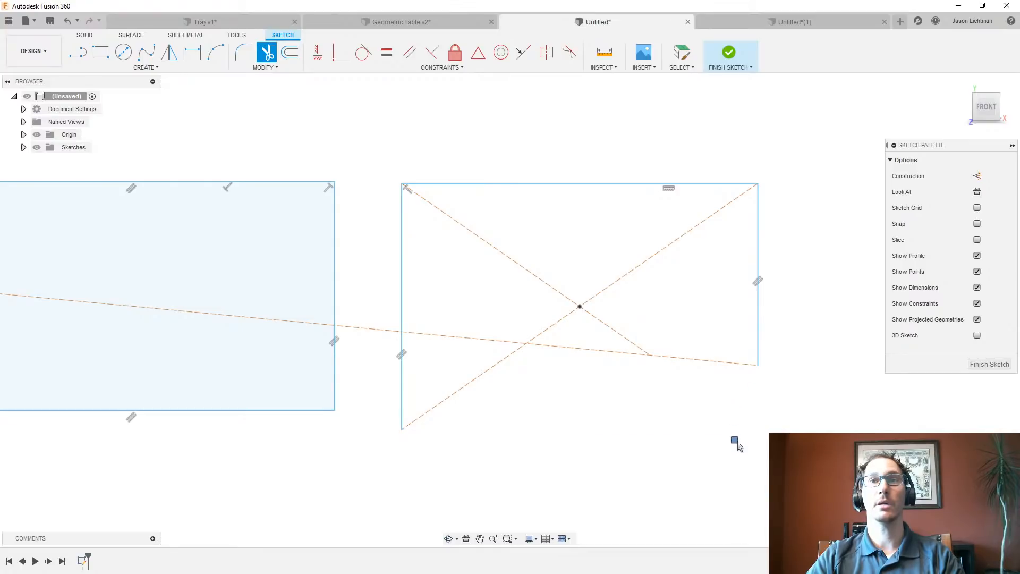
pyautogui.click(589, 349)
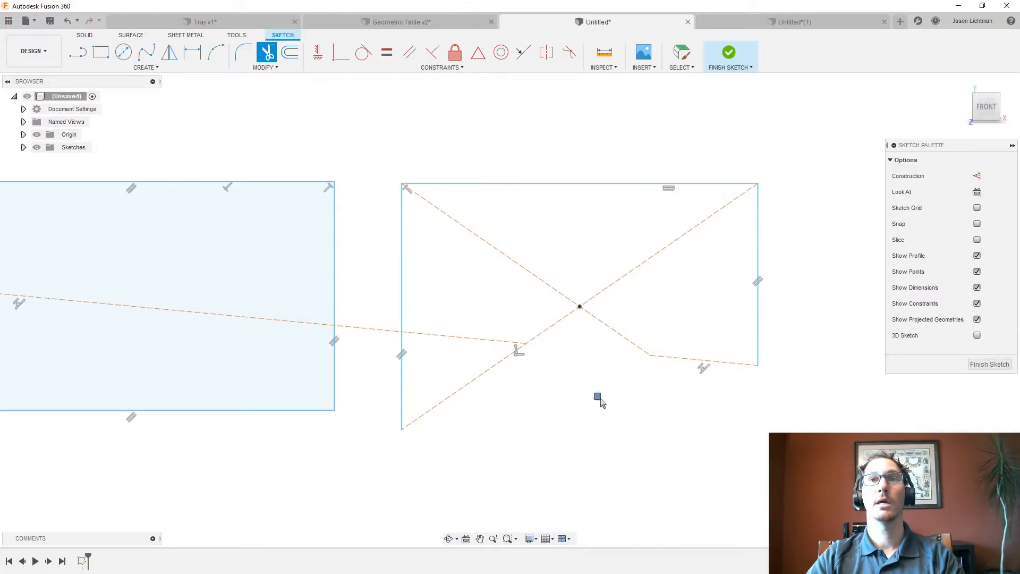
pyautogui.click(640, 185)
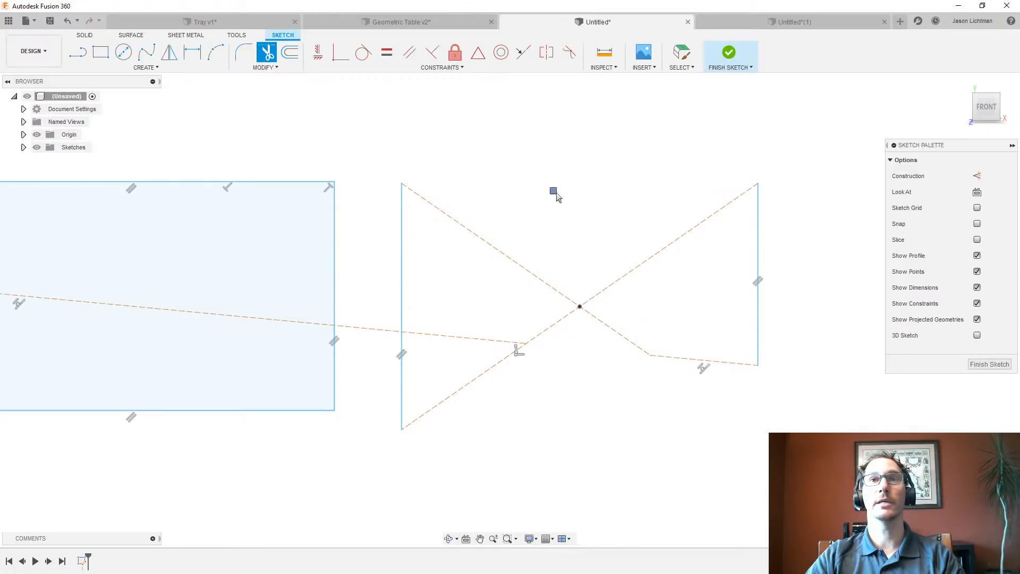
# Trim the slanted line between the middle and rightmost rectangles, and the rightmost rectangle's left side and lower-left diagonal end below that line
pyautogui.click(372, 327)
pyautogui.click(402, 366)
pyautogui.click(423, 415)
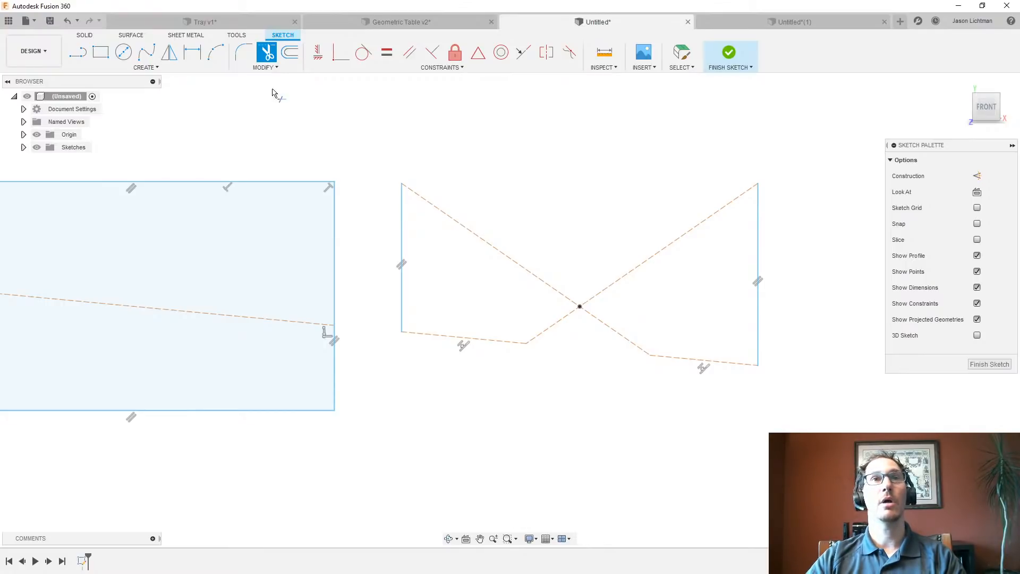
# Extend the rising diagonal three times past its lower-left end, and extend the shape's left side twice down to that diagonal
pyautogui.click(265, 69)
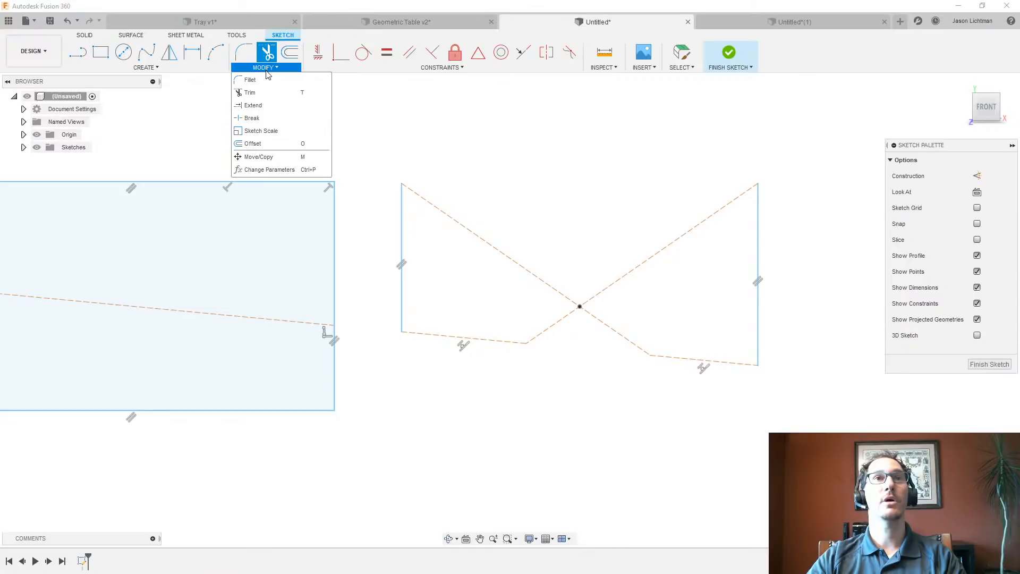
pyautogui.click(263, 105)
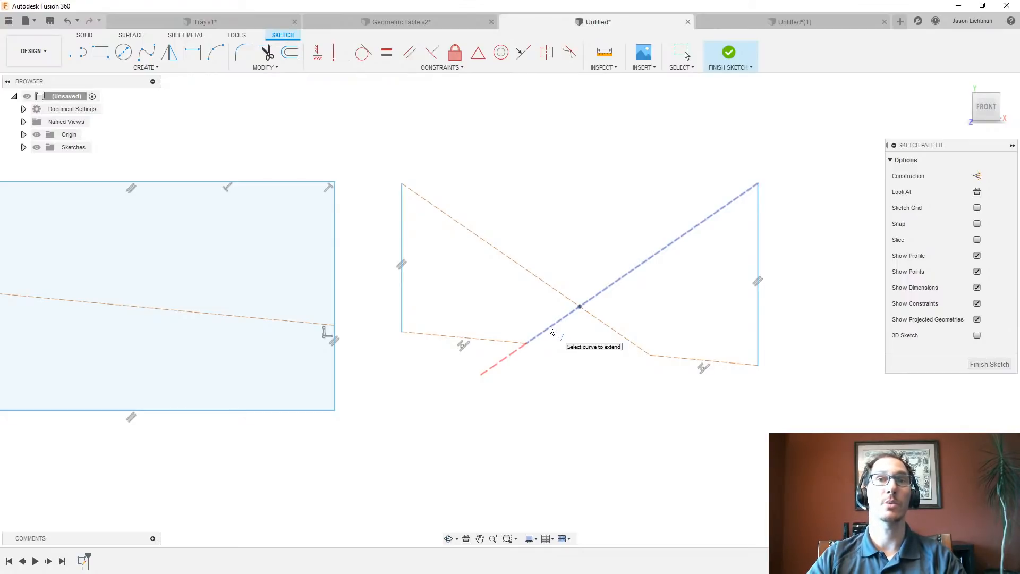
pyautogui.click(551, 331)
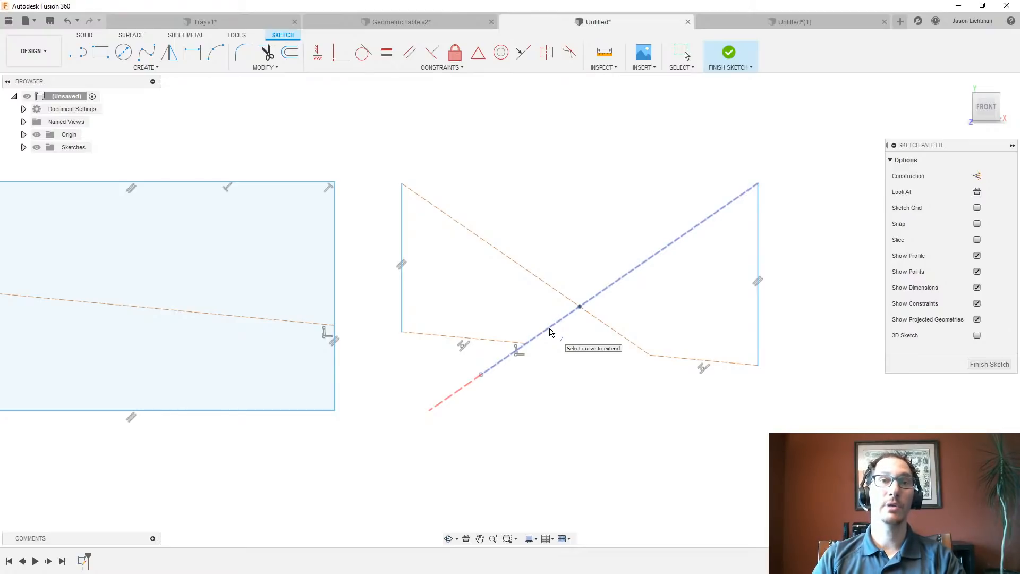
pyautogui.click(551, 333)
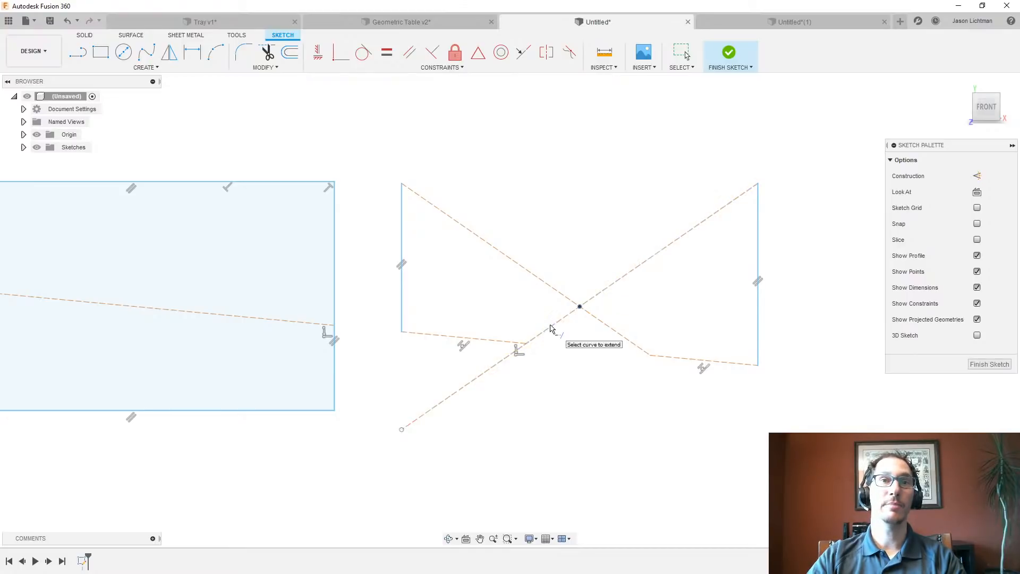
pyautogui.click(551, 330)
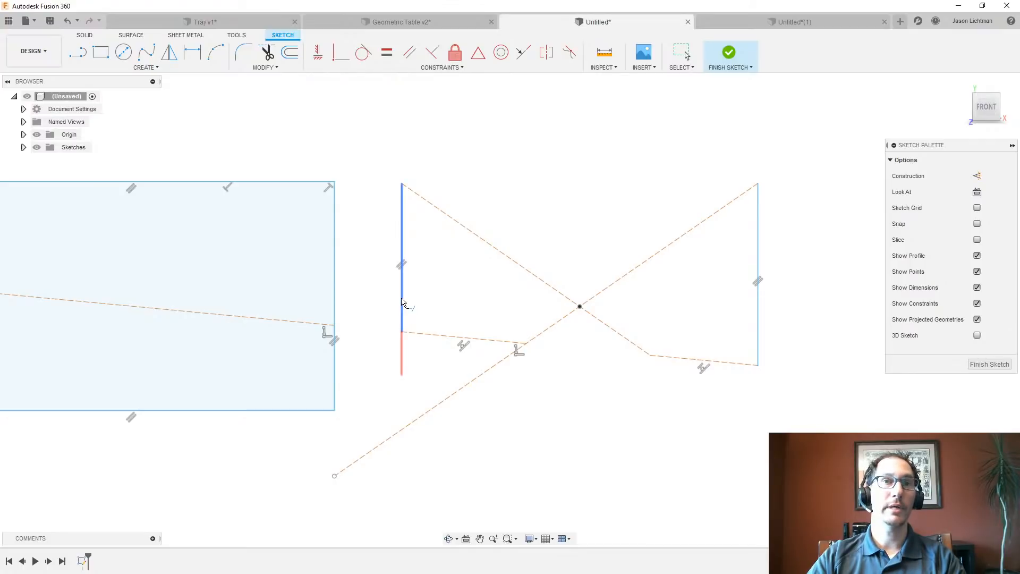
pyautogui.click(402, 319)
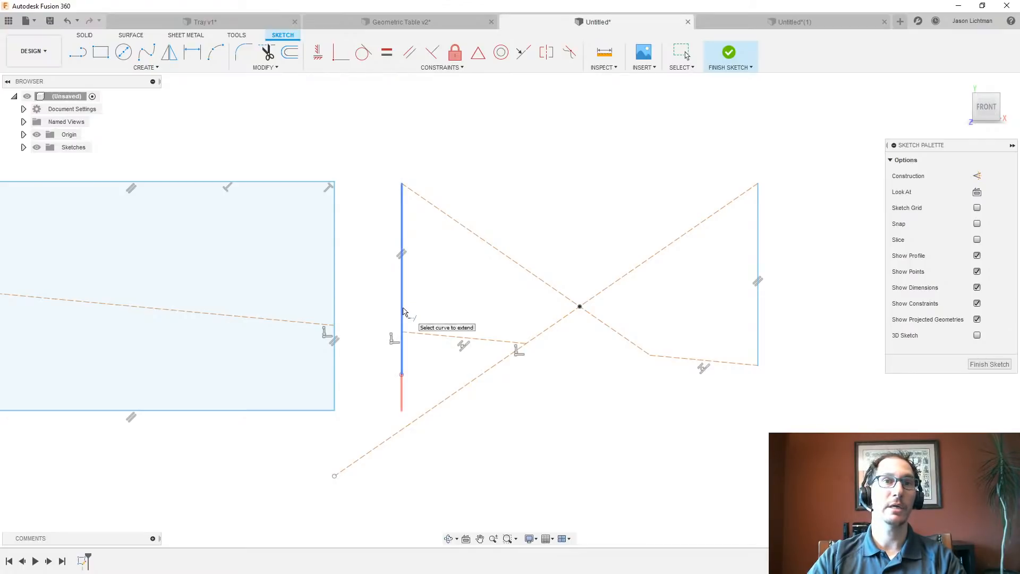
pyautogui.click(402, 329)
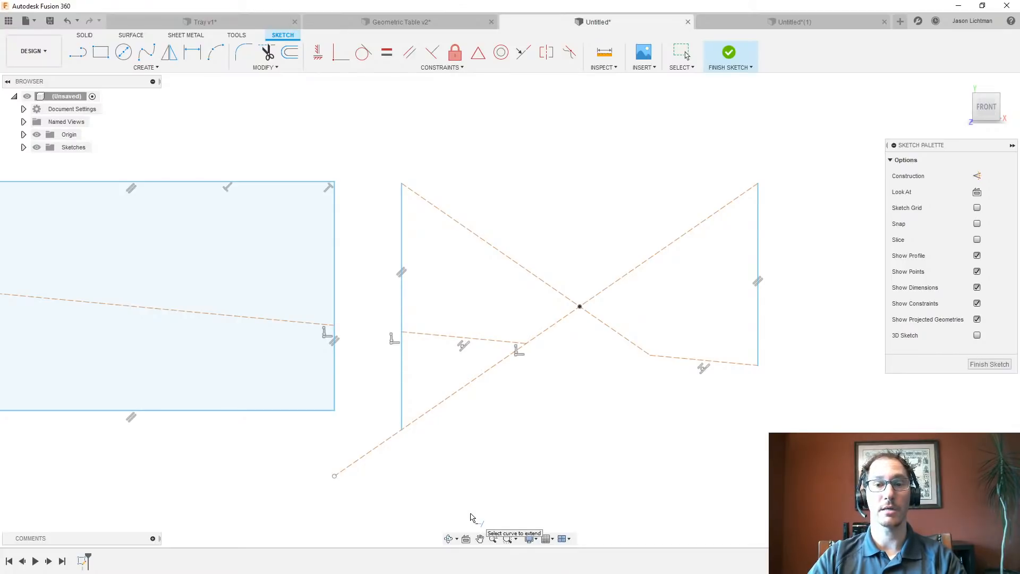
# Break the falling diagonal construction line where it crosses the rising diagonal
pyautogui.click(278, 70)
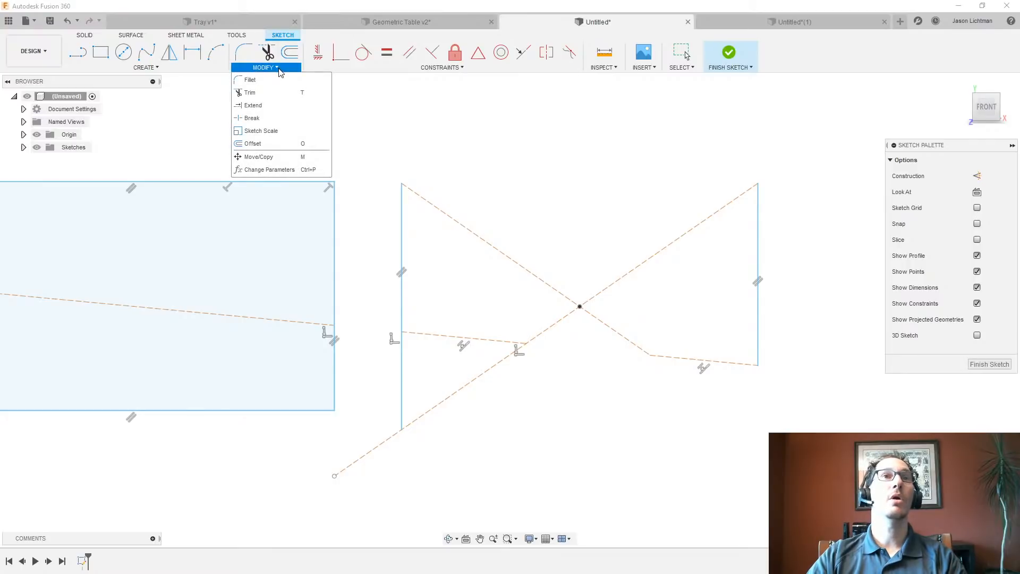
pyautogui.click(253, 123)
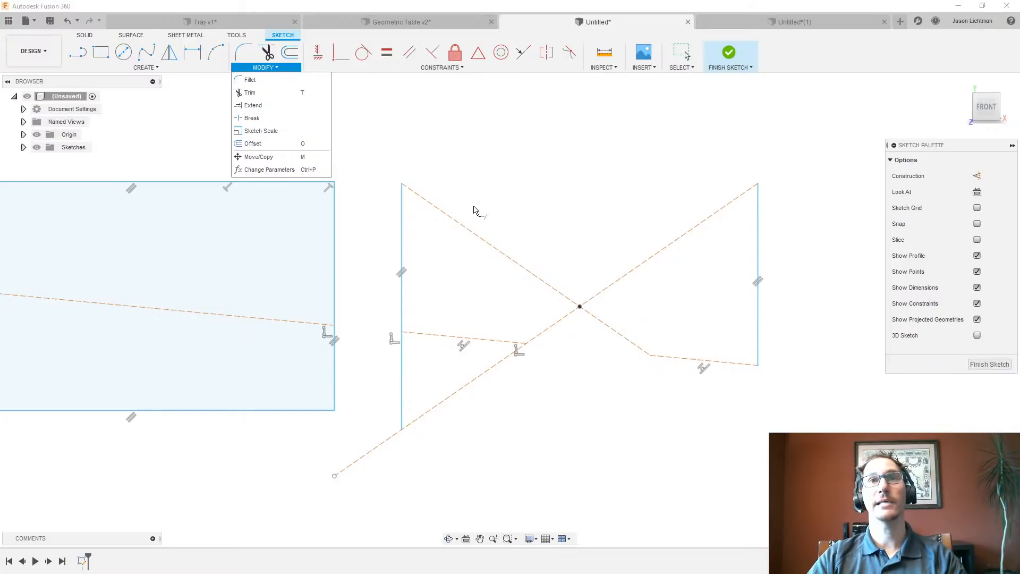
pyautogui.click(514, 265)
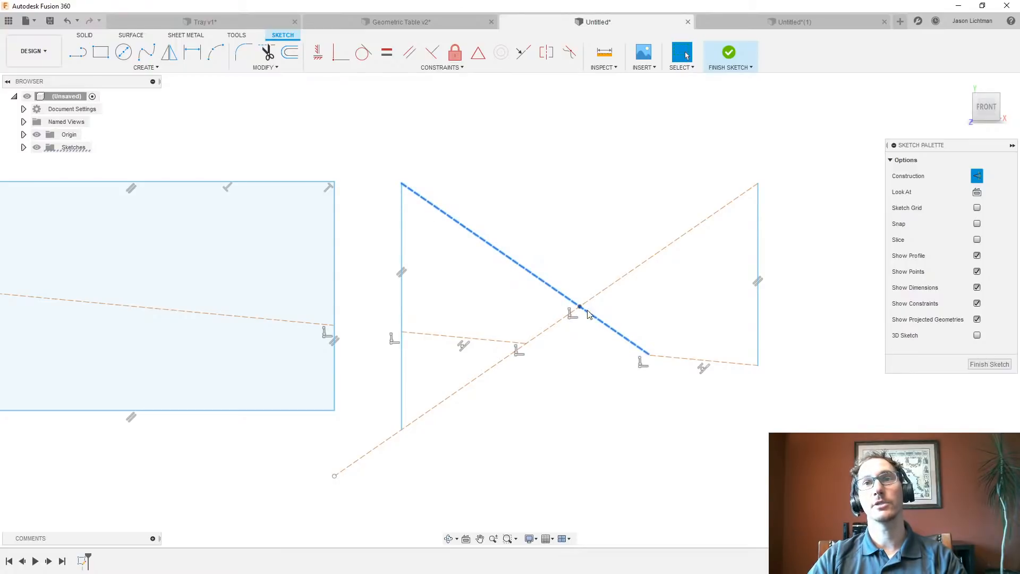
pyautogui.moveTo(582, 307)
pyautogui.scroll(3, 670, 332)
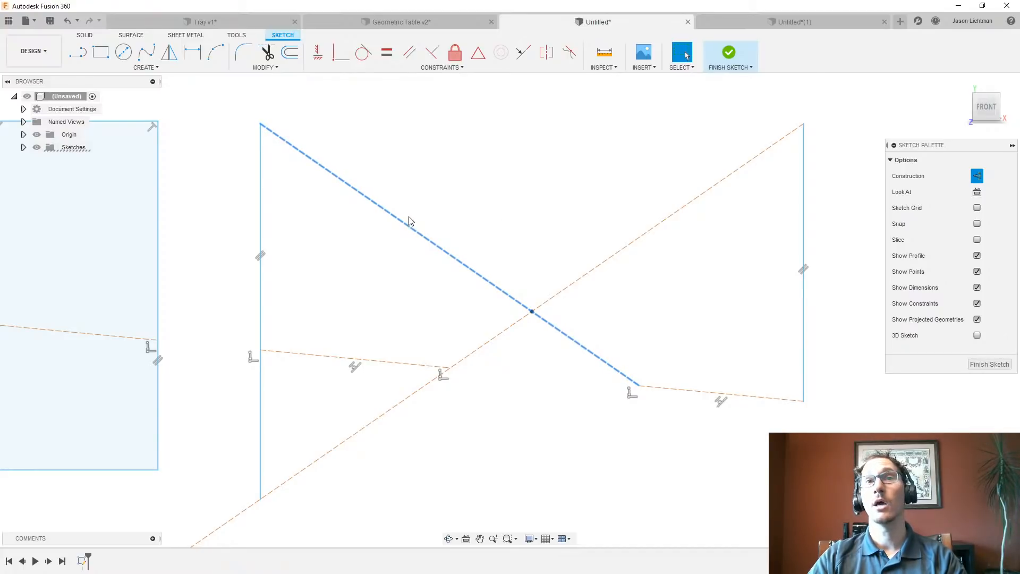
pyautogui.click(255, 66)
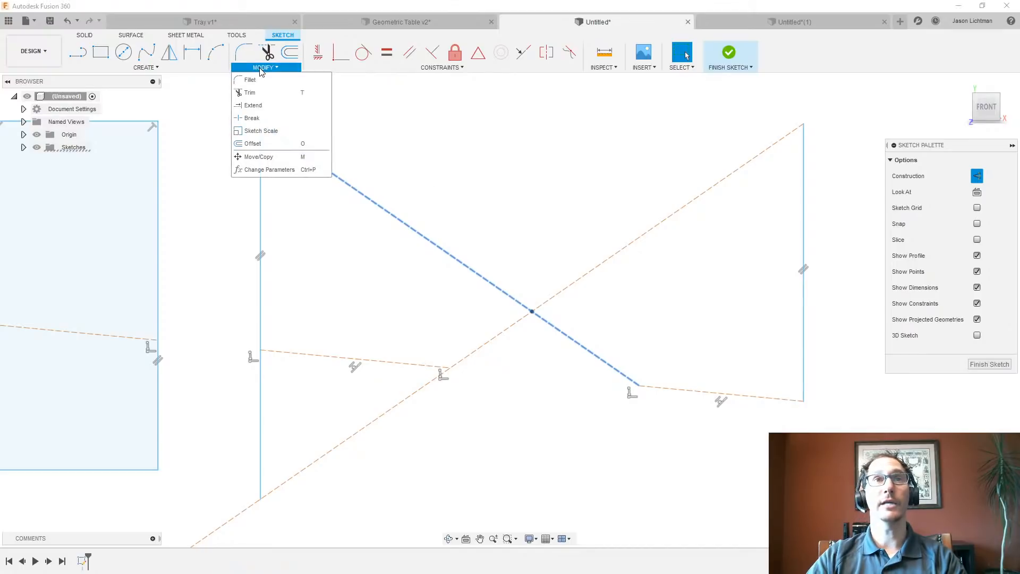
pyautogui.click(264, 118)
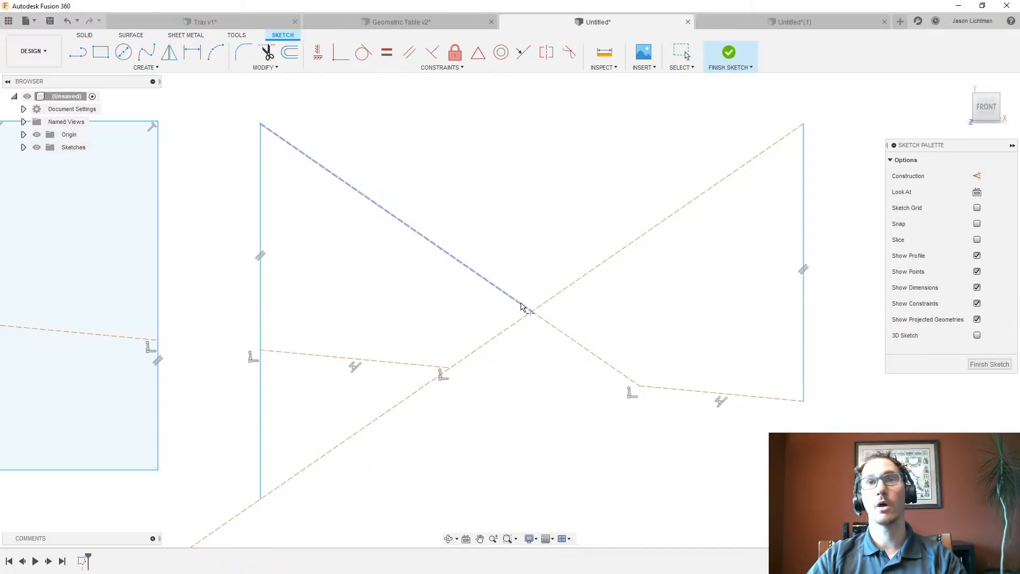
pyautogui.click(531, 314)
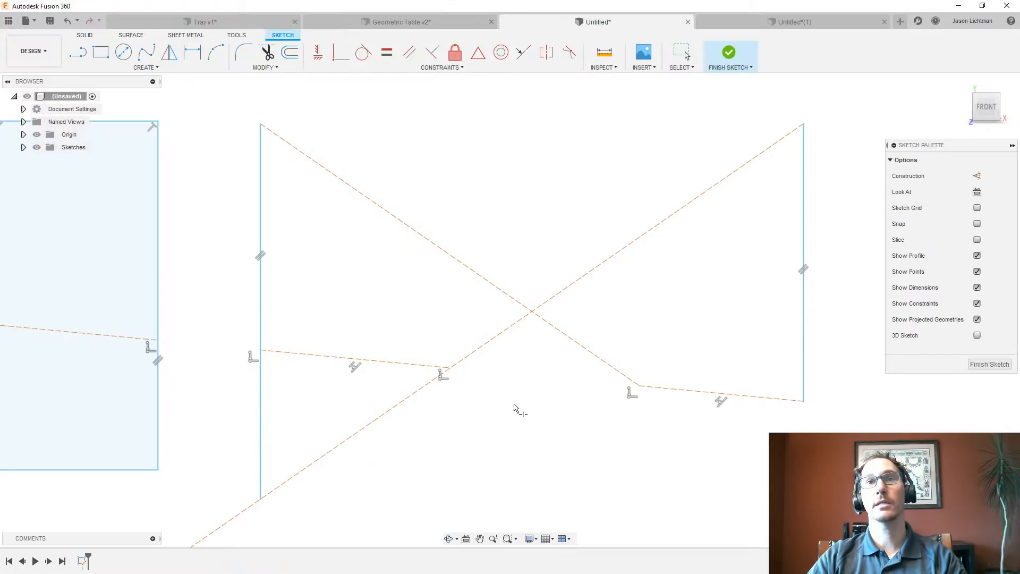
# Select the upper and lower parts of the broken falling diagonal in turn to check the break
pyautogui.press('Escape')
pyautogui.click(514, 304)
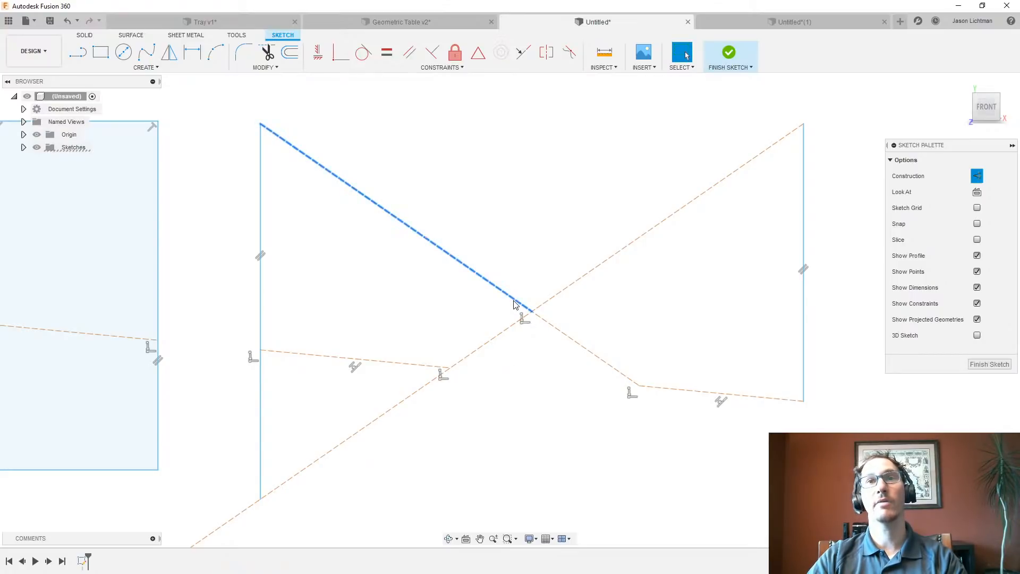
pyautogui.click(566, 338)
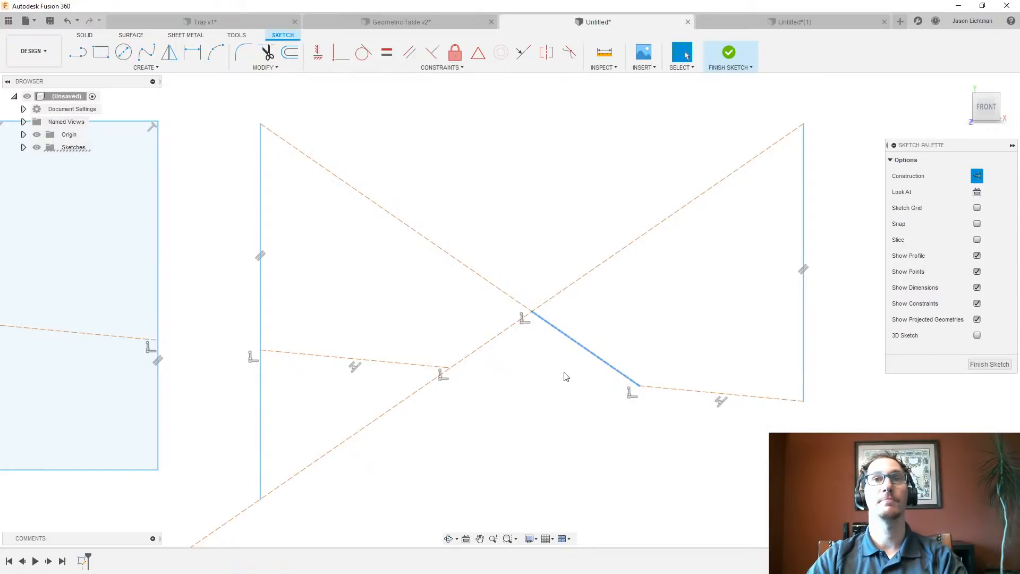
# Use Sketch Scale to scale the rising diagonal about its upper-right endpoint by a factor of about 0.617
pyautogui.click(284, 73)
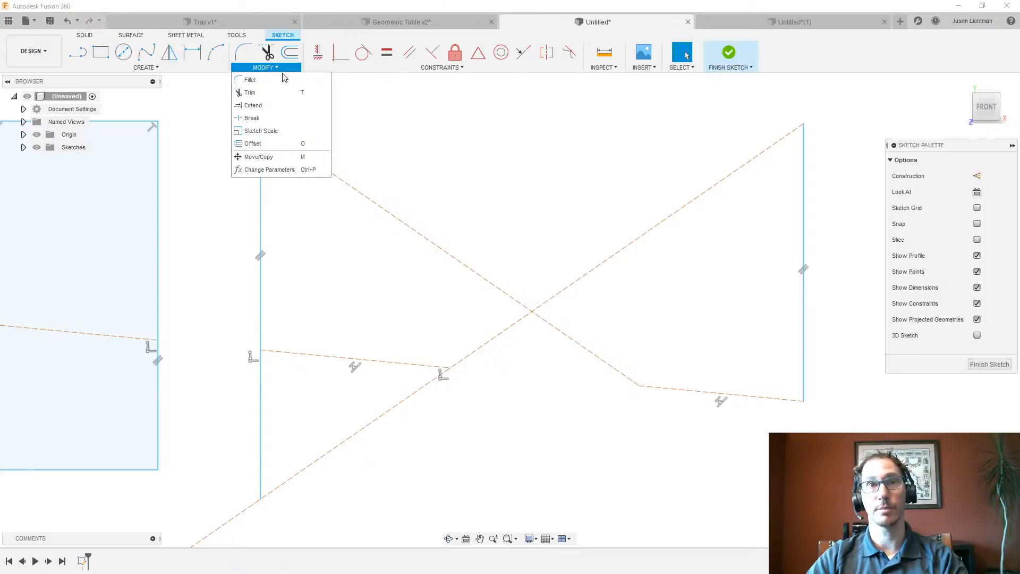
pyautogui.click(275, 137)
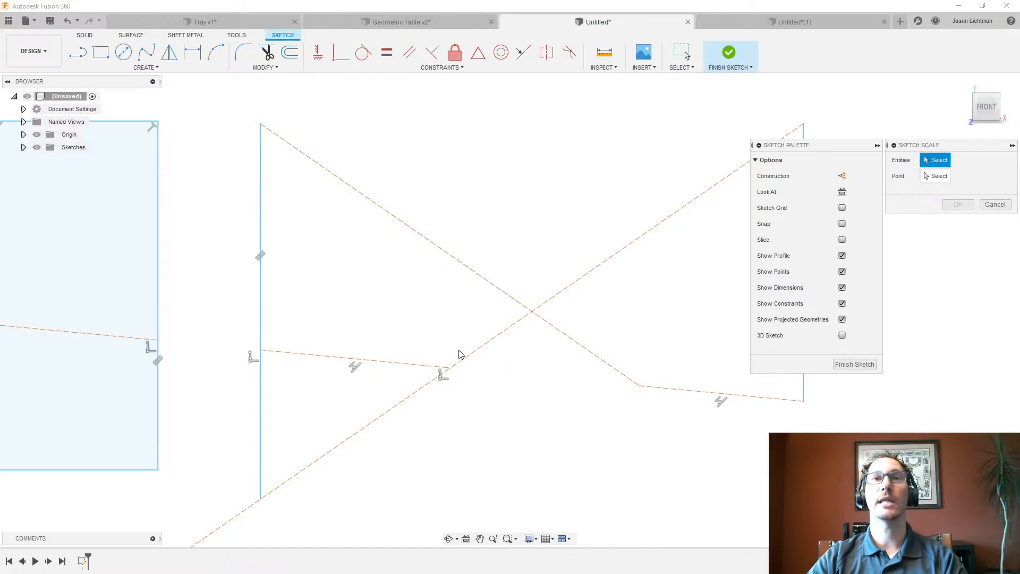
pyautogui.scroll(-3, 459, 351)
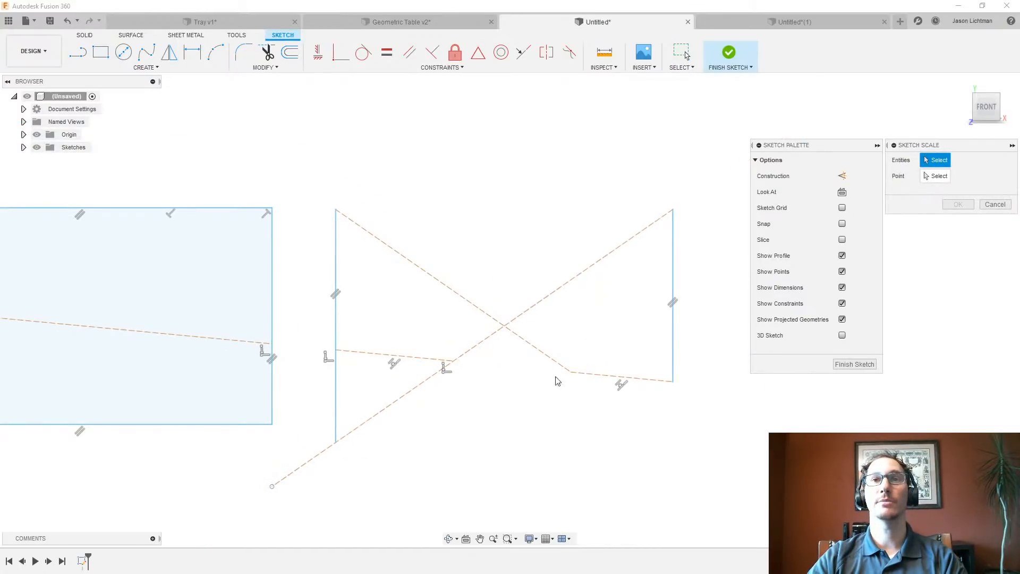
pyautogui.click(617, 249)
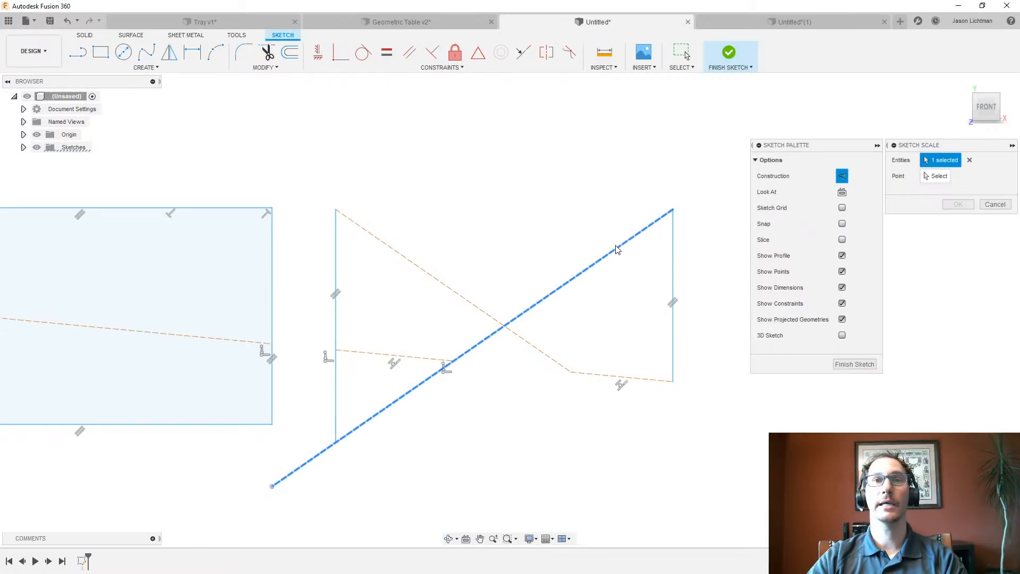
pyautogui.click(934, 177)
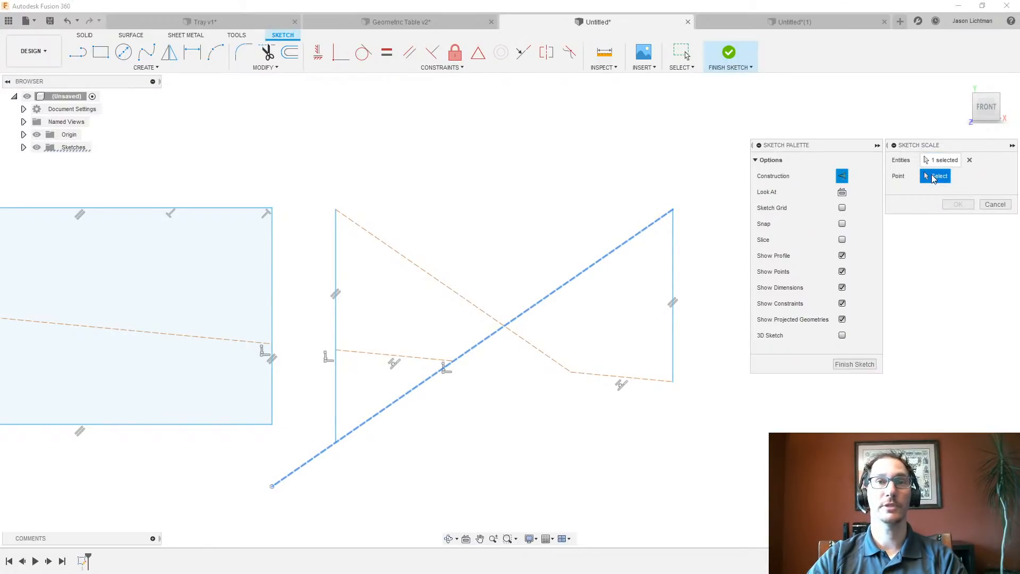
pyautogui.click(674, 211)
pyautogui.moveTo(685, 209); pyautogui.dragTo(676, 212)
pyautogui.moveTo(670, 213); pyautogui.dragTo(633, 216)
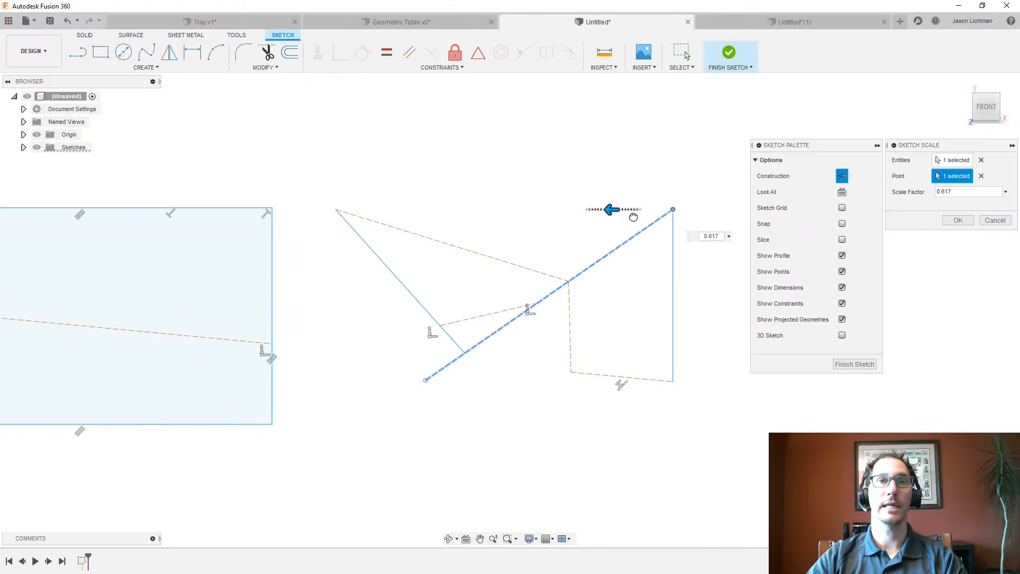
pyautogui.click(951, 221)
# Delete the slanted construction line that crosses the two intact rectangles
pyautogui.scroll(-3, 323, 255)
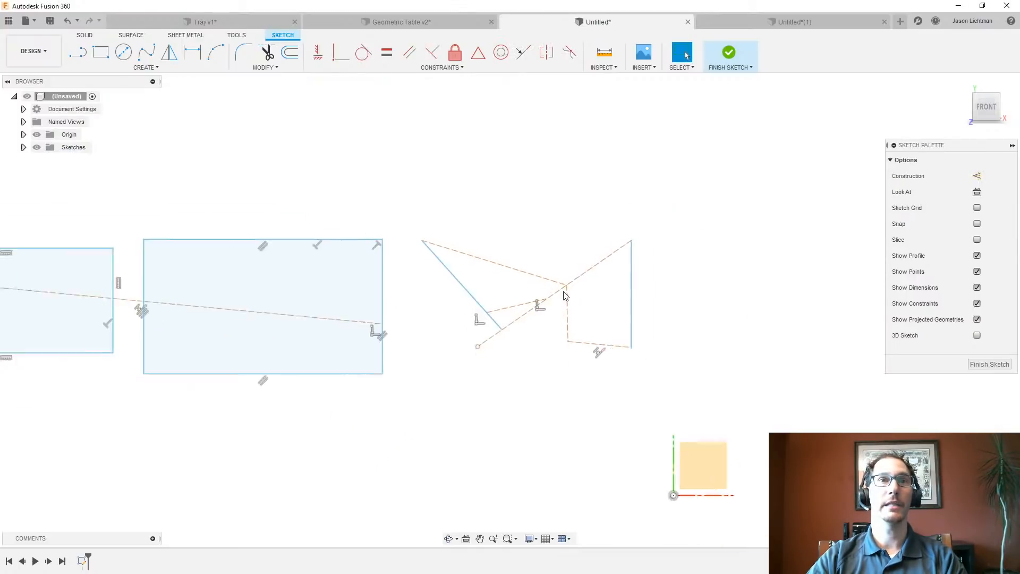
pyautogui.scroll(1, 323, 251)
pyautogui.moveTo(323, 251); pyautogui.dragTo(519, 344, button='middle')
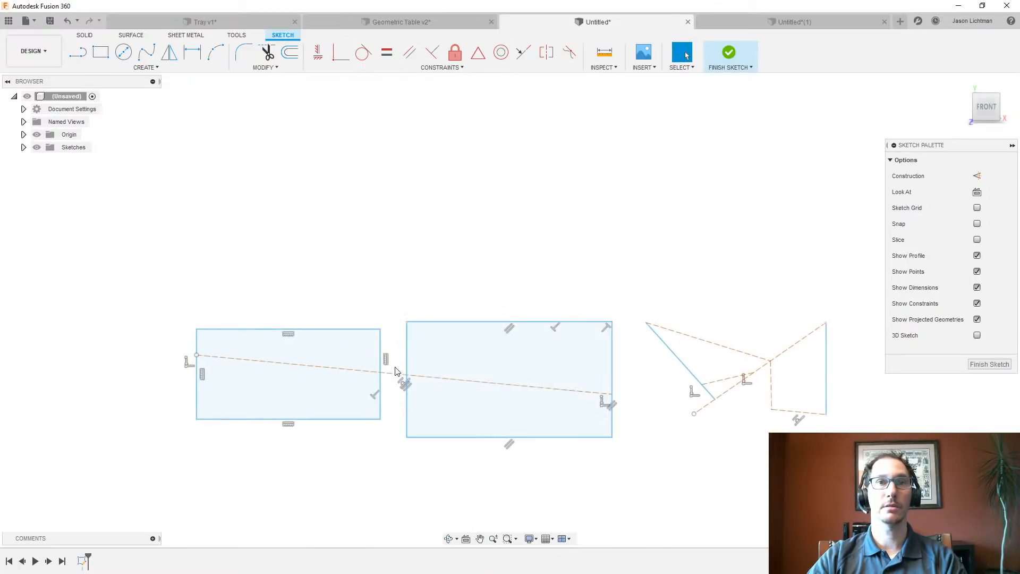
pyautogui.click(395, 375)
pyautogui.press('Delete')
# Scale the leftmost rectangle by a factor of 0.5 about the lower-left corner of the neighbouring rectangle
pyautogui.moveTo(401, 444); pyautogui.dragTo(164, 278)
pyautogui.click(292, 70)
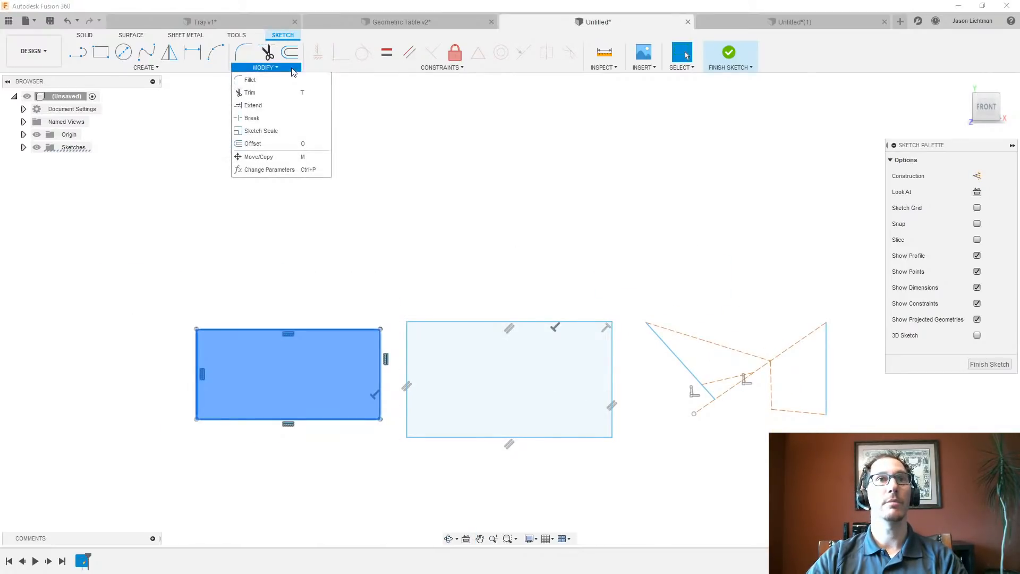
pyautogui.click(264, 131)
pyautogui.click(931, 177)
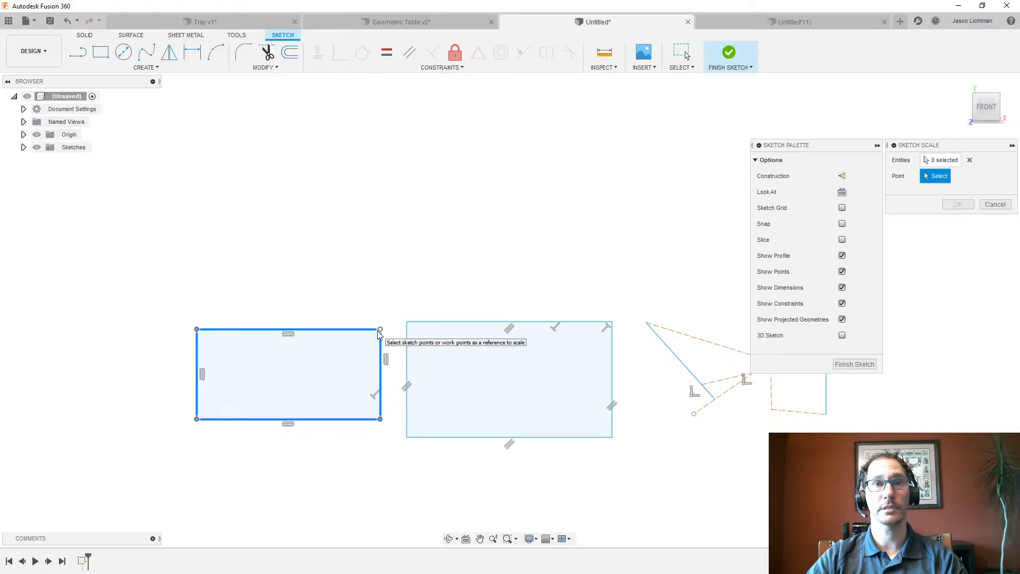
pyautogui.click(409, 439)
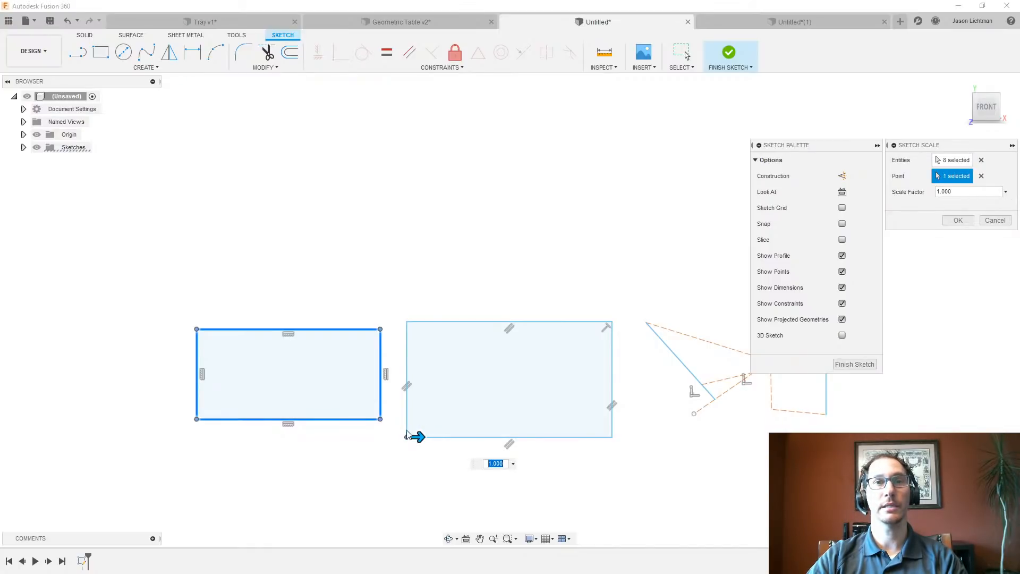
pyautogui.moveTo(421, 437); pyautogui.dragTo(382, 437)
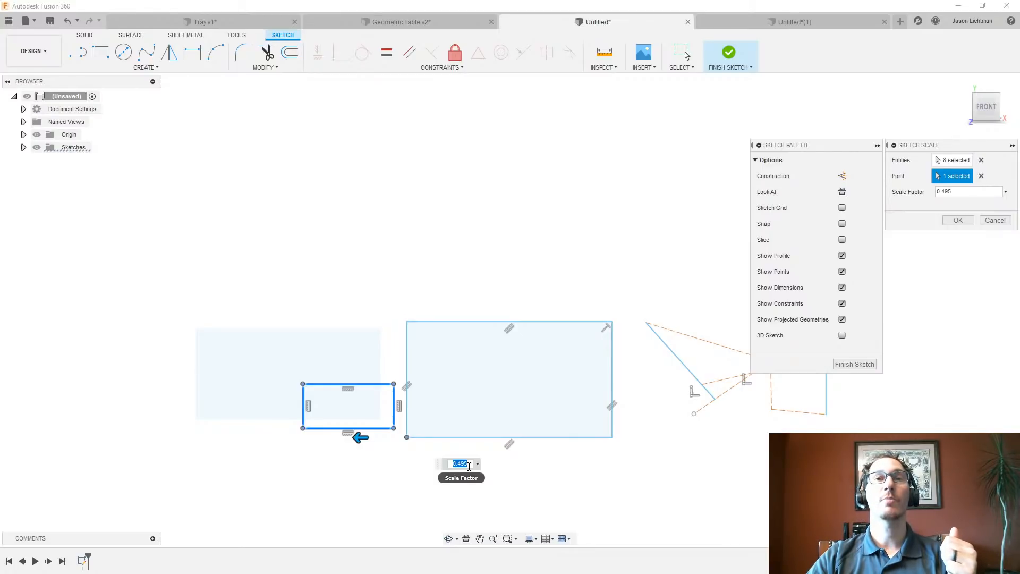
pyautogui.press('BackSpace')
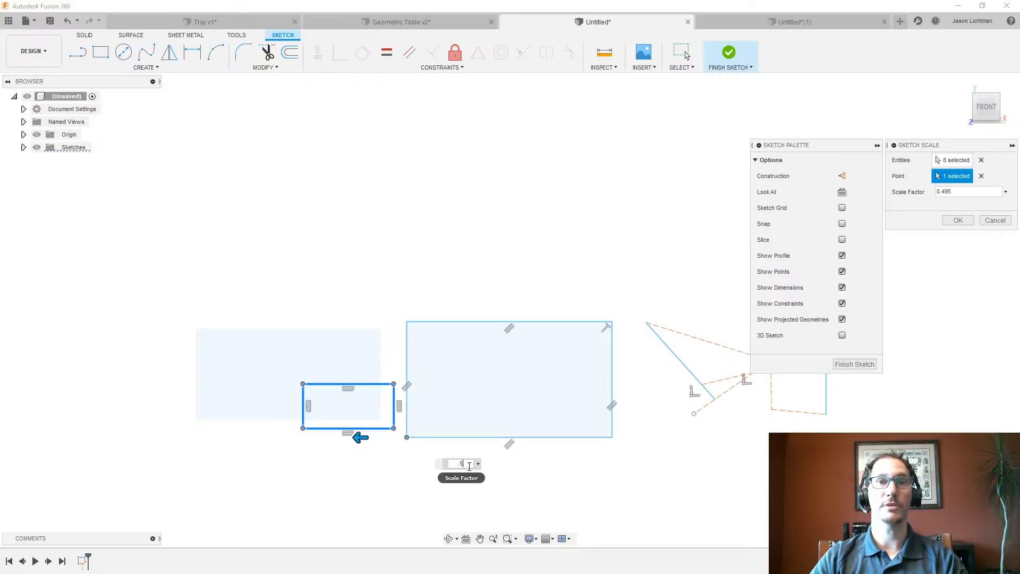
pyautogui.press('Return')
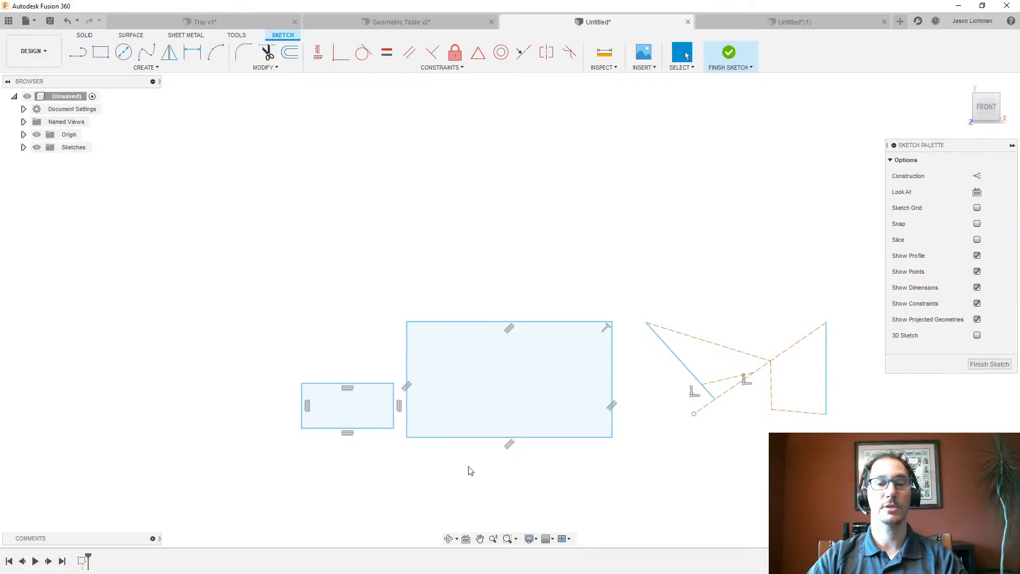
# Delete the small scaled rectangle and all the lines of the distorted shape on the far side of the large rectangle
pyautogui.click(266, 67)
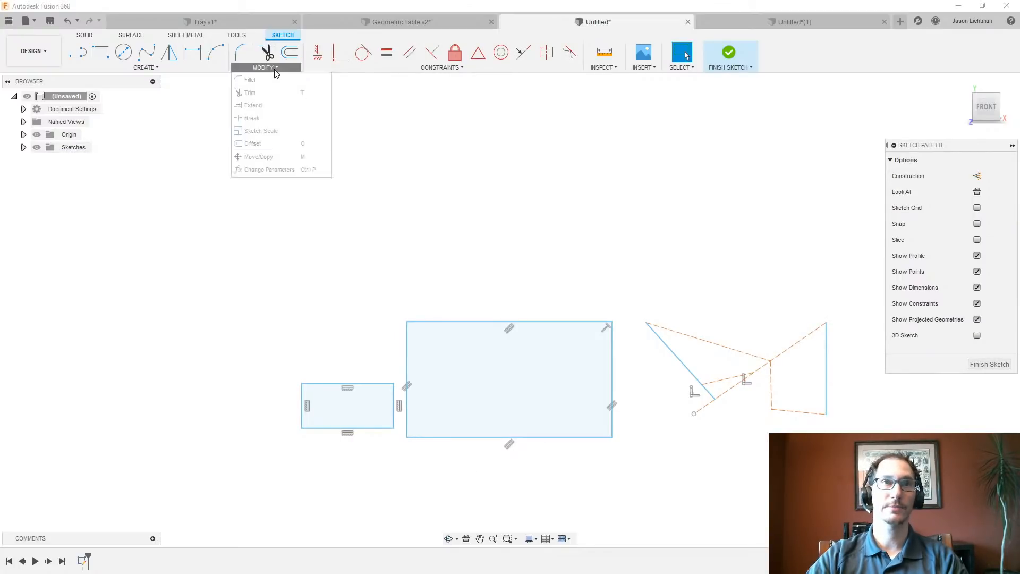
pyautogui.click(261, 144)
pyautogui.moveTo(277, 335); pyautogui.dragTo(397, 454)
pyautogui.press('Delete')
pyautogui.moveTo(634, 262); pyautogui.dragTo(856, 470)
pyautogui.press('Delete')
pyautogui.scroll(3, 625, 441)
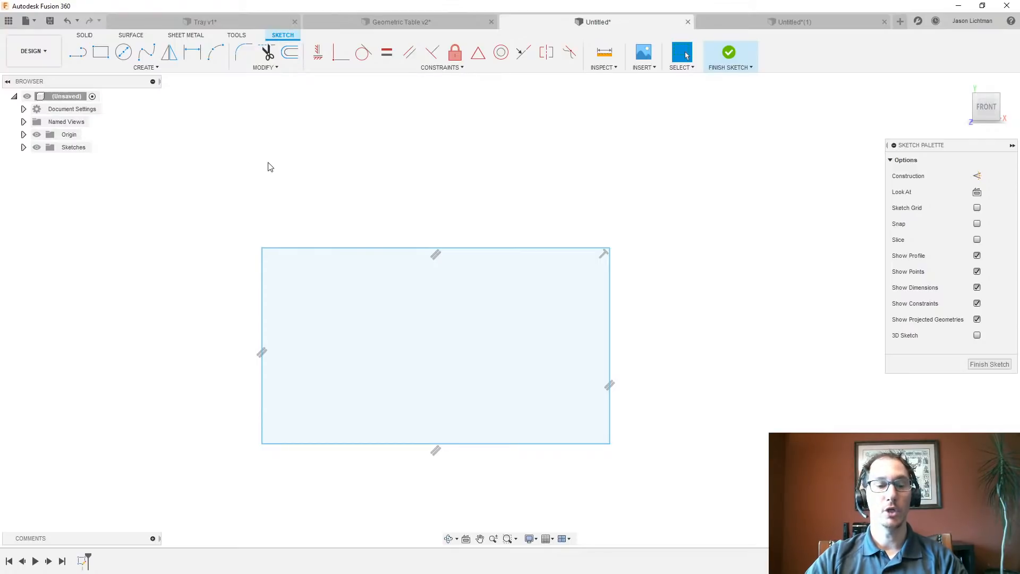
# Draw a two-point rectangle around the remaining one, with gaps of about 4.3 mm right, 5.9 mm left, 5.8 mm above and 2.9 mm below
pyautogui.press('r')
pyautogui.click(187, 175)
pyautogui.click(661, 480)
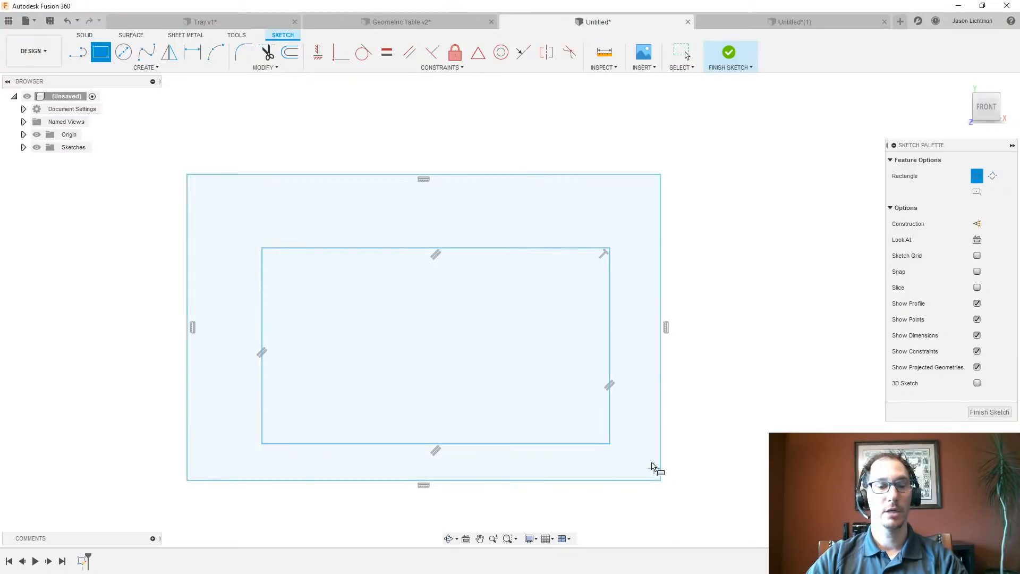
# Dimension the gap between the right sides of the inner and outer rectangles as 4 mm
pyautogui.press('d')
pyautogui.click(610, 340)
pyautogui.click(661, 339)
pyautogui.click(642, 341)
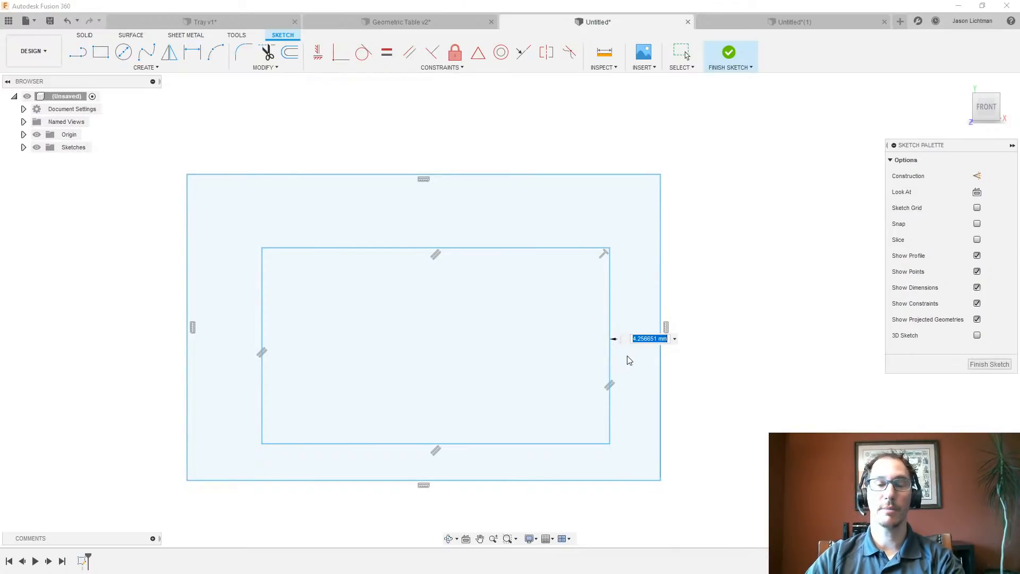
pyautogui.write('4')
pyautogui.press('Return')
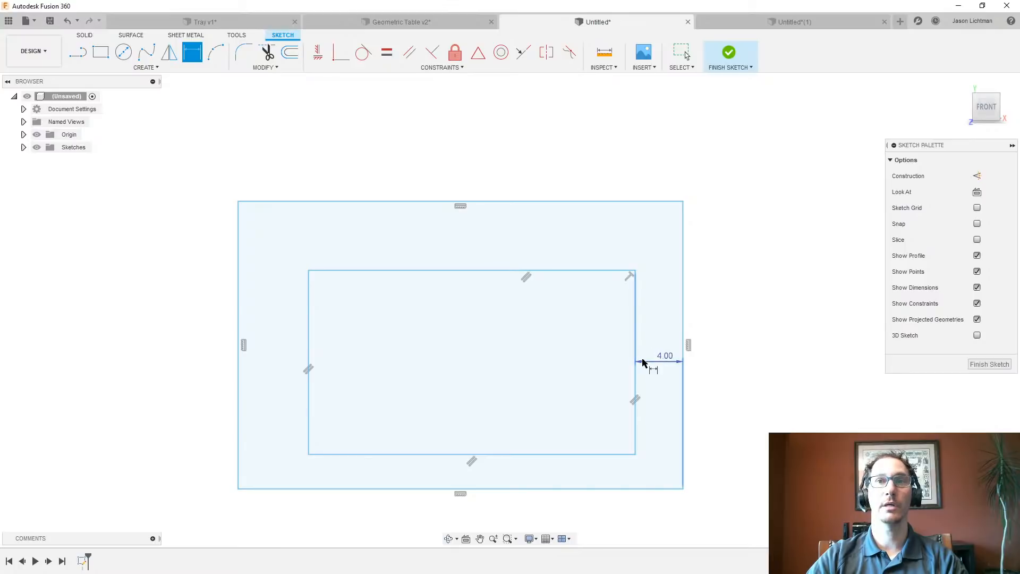
# Dimension the gap between the left sides of the two rectangles, keeping its drawn value
pyautogui.click(309, 346)
pyautogui.click(244, 341)
pyautogui.click(296, 349)
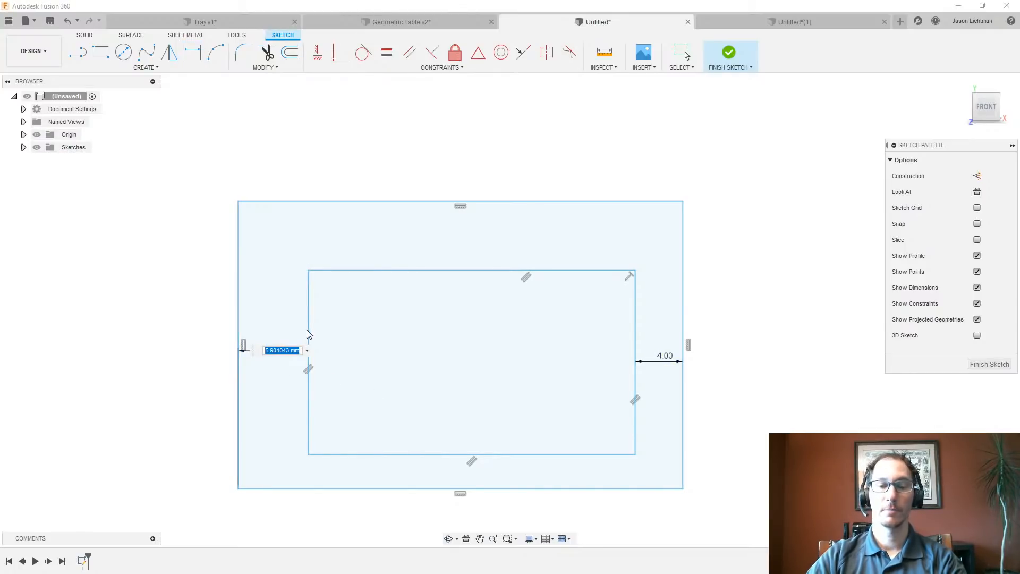
pyautogui.press('Return')
# Dimension the gaps between the top edges and between the bottom edges of the two rectangles, keeping the drawn values
pyautogui.click(375, 272)
pyautogui.click(387, 202)
pyautogui.click(390, 242)
pyautogui.press('Return')
pyautogui.click(428, 455)
pyautogui.click(420, 489)
pyautogui.click(413, 472)
pyautogui.press('Return')
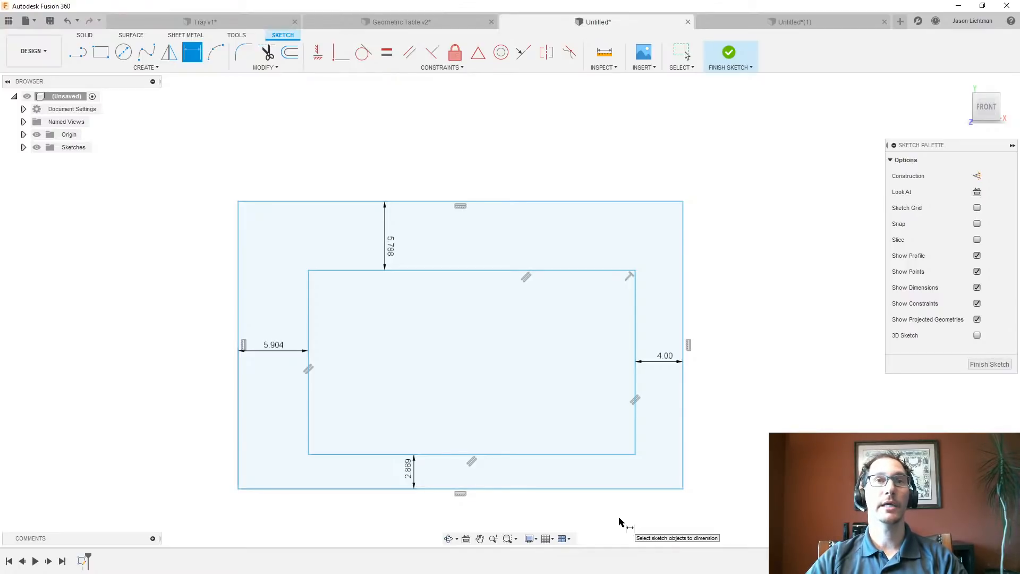
pyautogui.press('Escape')
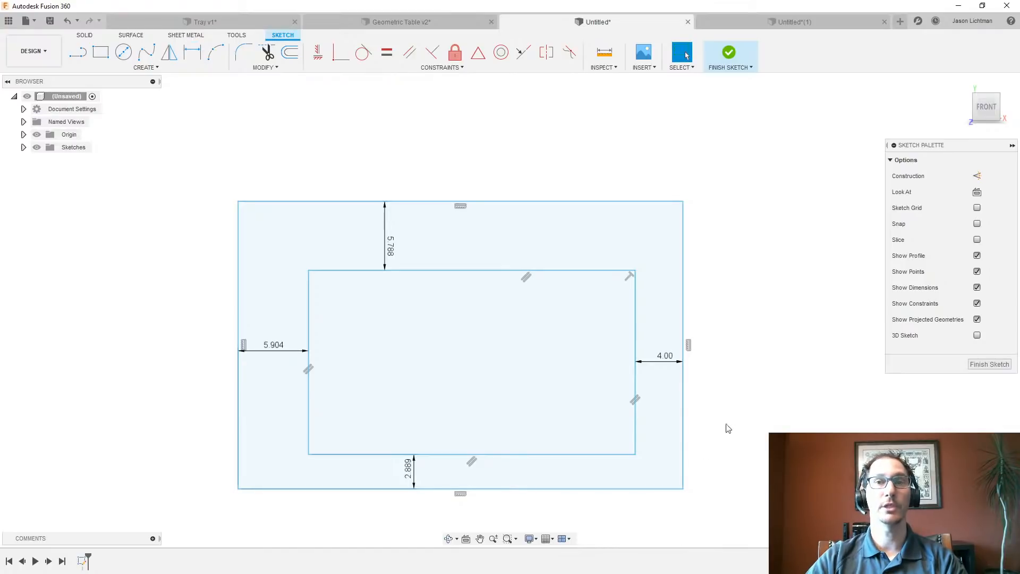
# Delete the entire outer rectangle
pyautogui.doubleClick(684, 372)
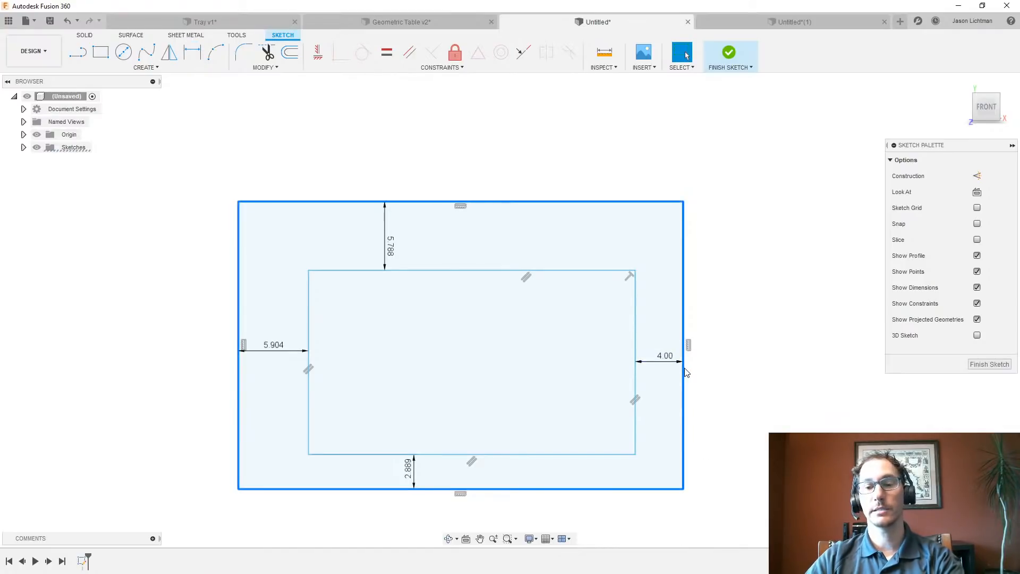
pyautogui.press('Delete')
# Set up an offset of the remaining rectangle's whole chained outline, about 3.188 mm outward
pyautogui.click(291, 52)
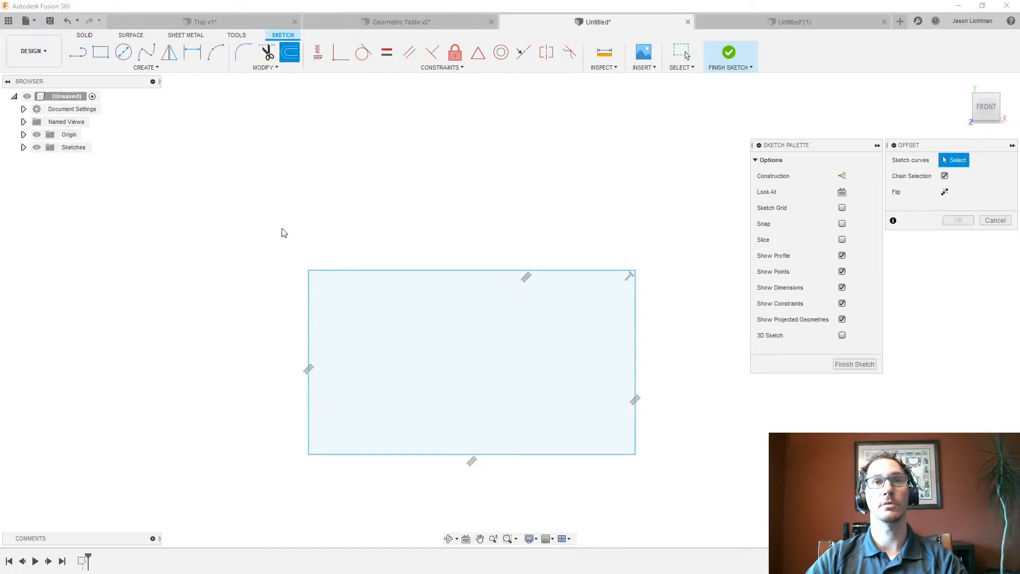
pyautogui.click(327, 269)
pyautogui.moveTo(326, 284); pyautogui.dragTo(326, 233)
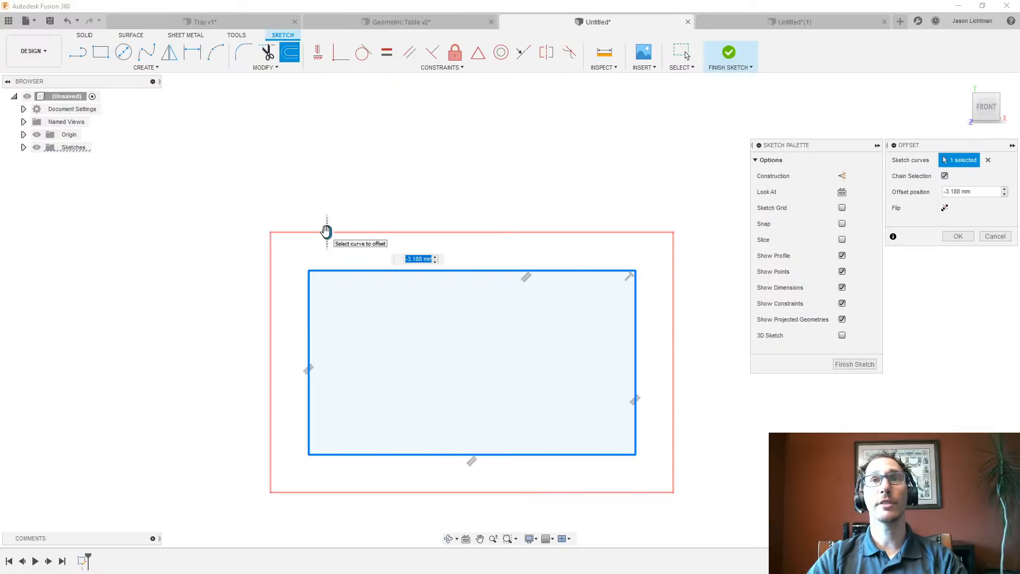
# Flip the offset to the inside of the rectangle and back to the outside to compare directions
pyautogui.click(945, 208)
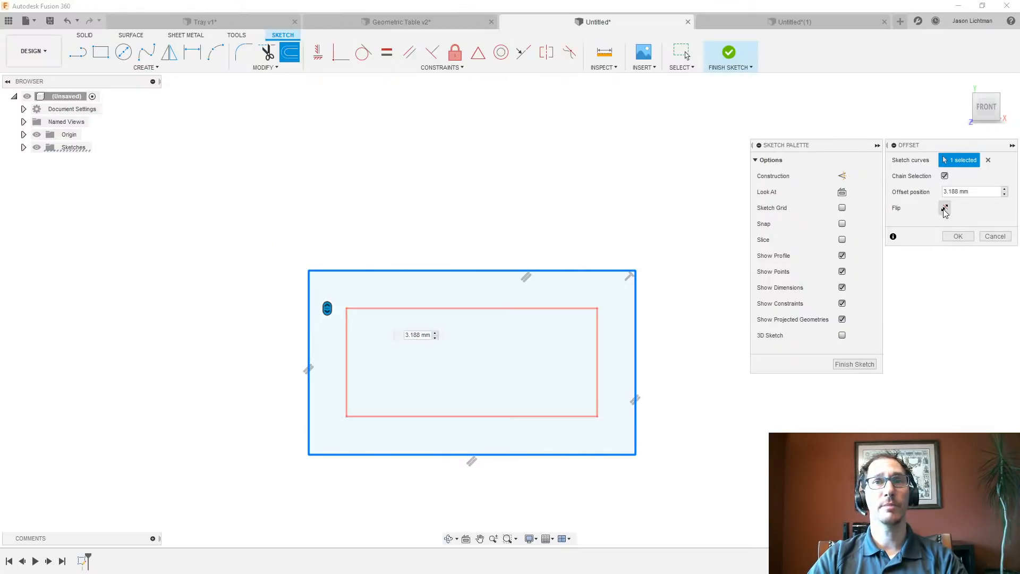
pyautogui.click(945, 208)
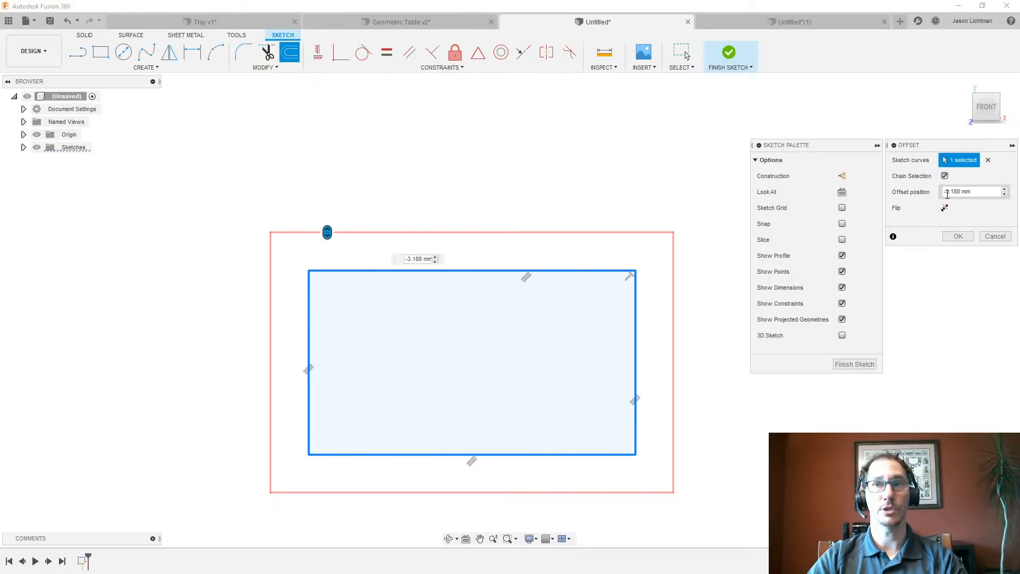
pyautogui.click(944, 209)
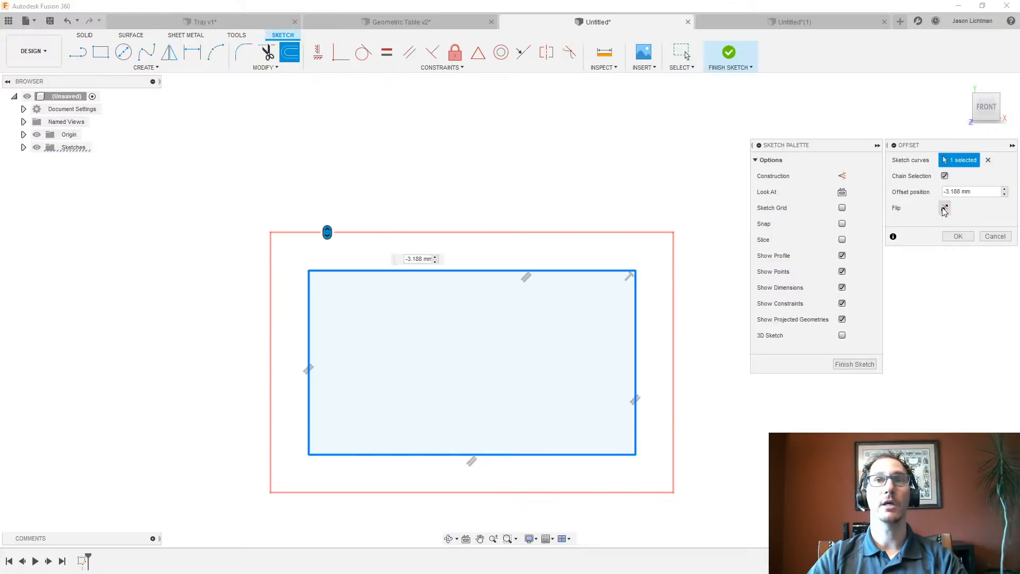
pyautogui.click(945, 208)
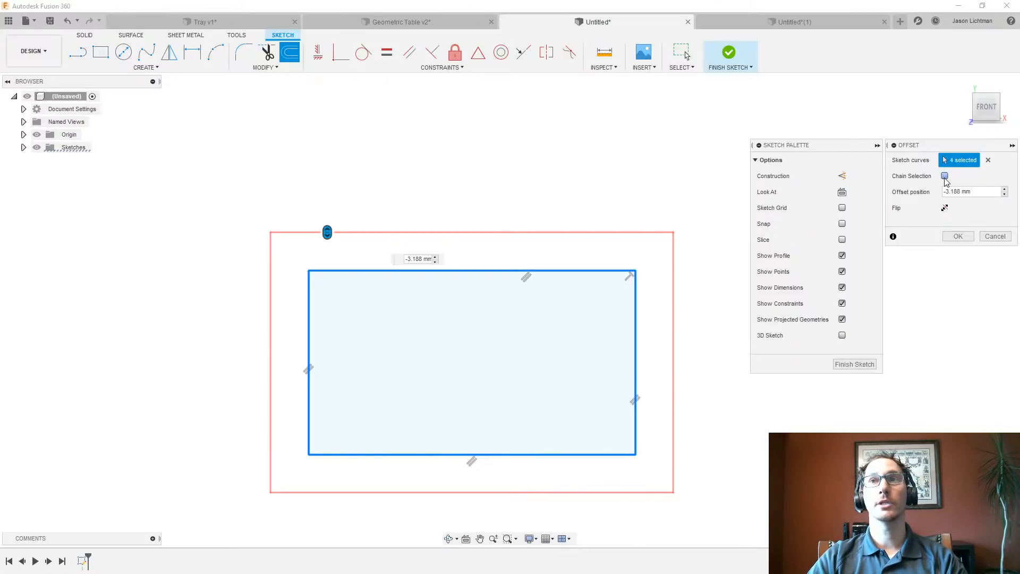
# With chain selection off, offset only the rectangle's top, right and bottom sides outward by 3.188 mm
pyautogui.click(988, 161)
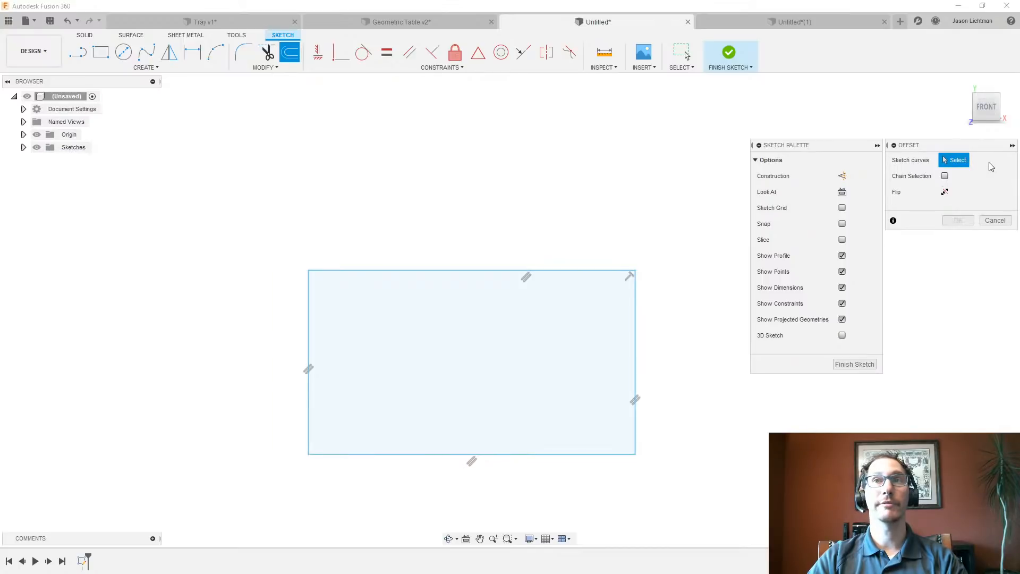
pyautogui.click(550, 271)
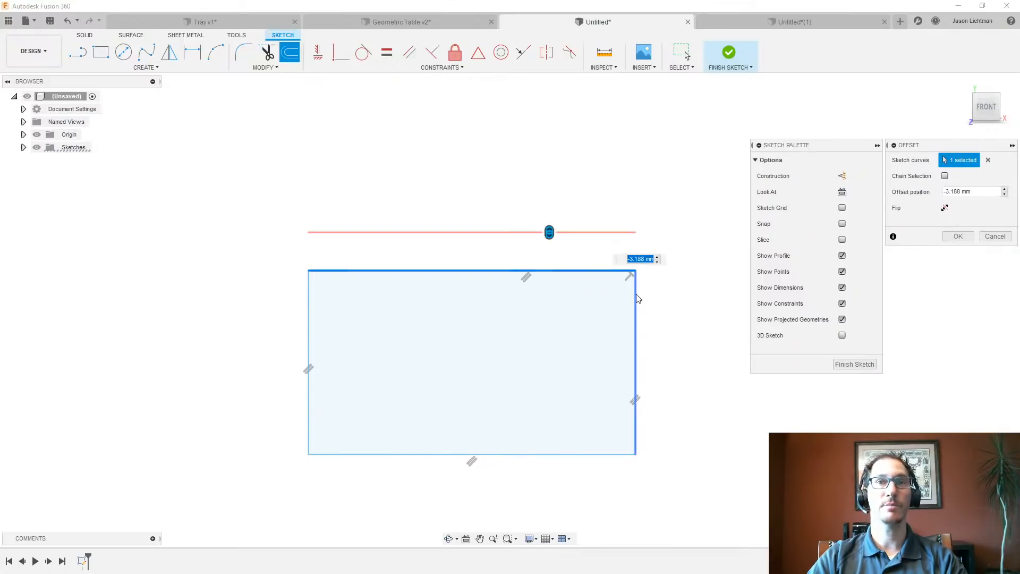
pyautogui.click(635, 298)
pyautogui.click(612, 454)
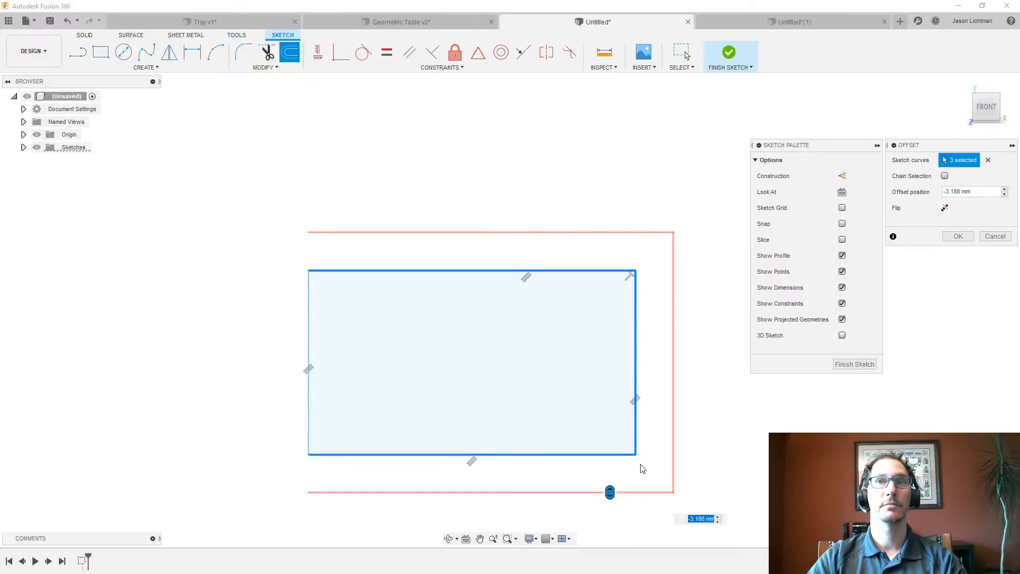
pyautogui.click(950, 237)
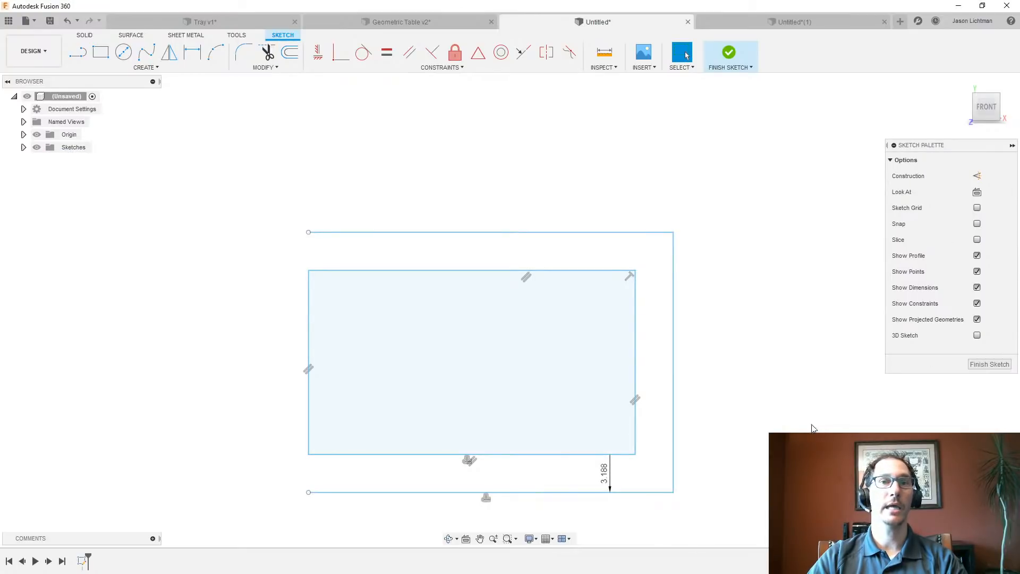
# Shift the rectangle and its linked offset lines slightly up and to the left as one group
pyautogui.moveTo(632, 493); pyautogui.dragTo(604, 462)
pyautogui.click(653, 506)
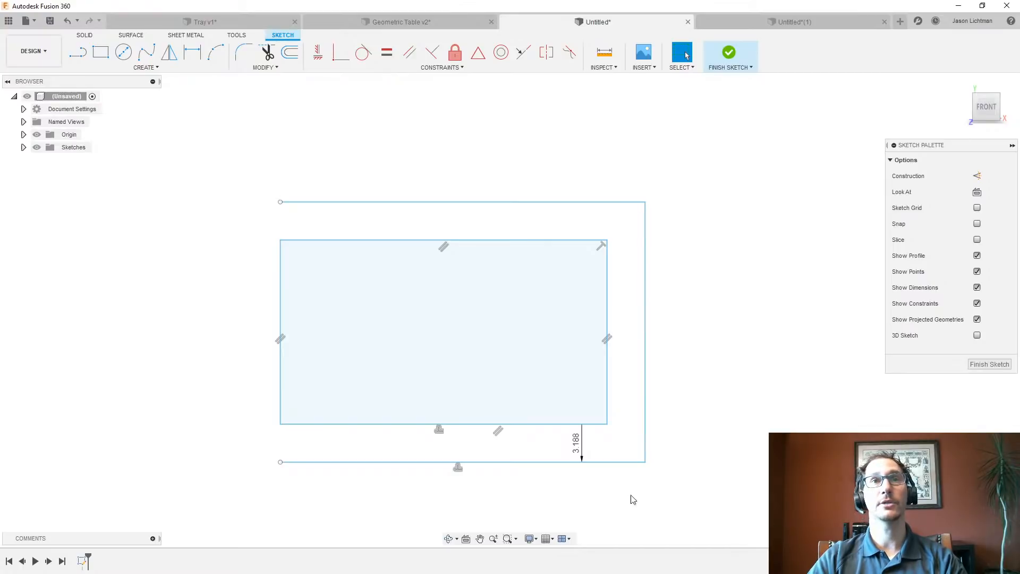
# Copy the rectangle's four sides with Move/Copy, placing the copy at X -10.469 mm and Y -22.408 mm from the original
pyautogui.click(250, 70)
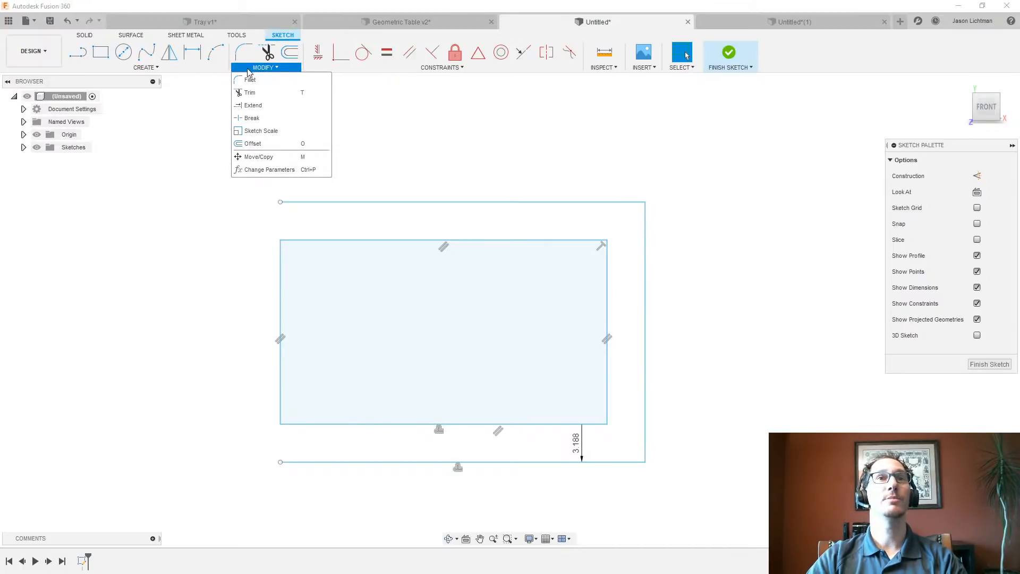
pyautogui.click(265, 157)
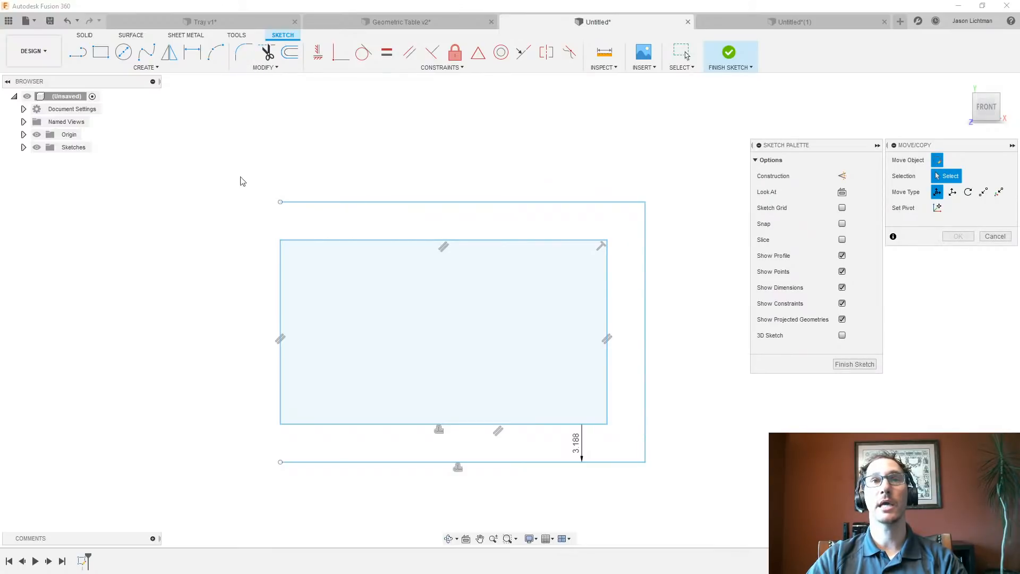
pyautogui.click(312, 241)
pyautogui.click(281, 274)
pyautogui.click(348, 424)
pyautogui.click(606, 388)
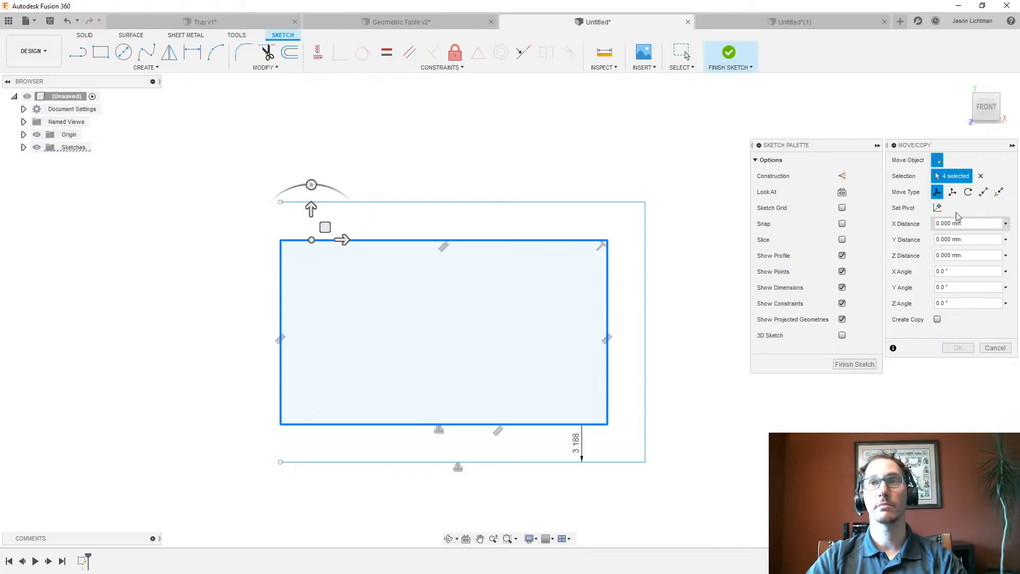
pyautogui.click(937, 320)
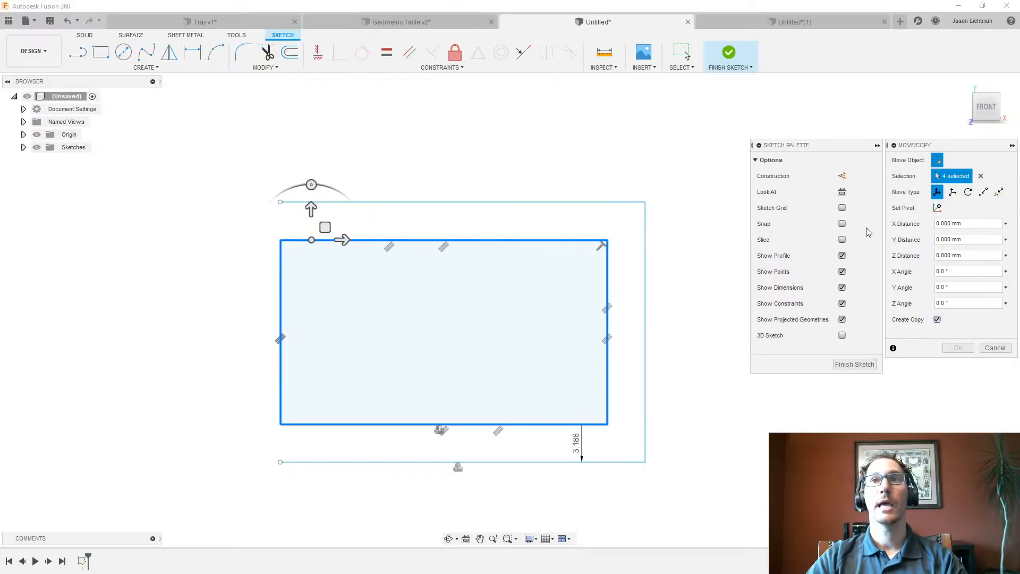
pyautogui.moveTo(321, 228); pyautogui.dragTo(200, 494)
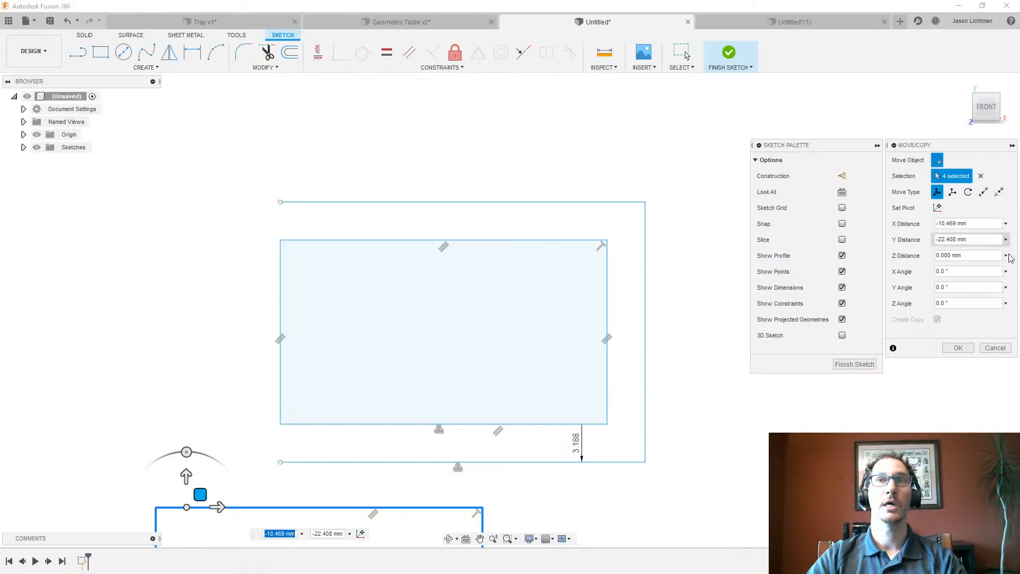
pyautogui.click(958, 348)
pyautogui.scroll(-5, 651, 314)
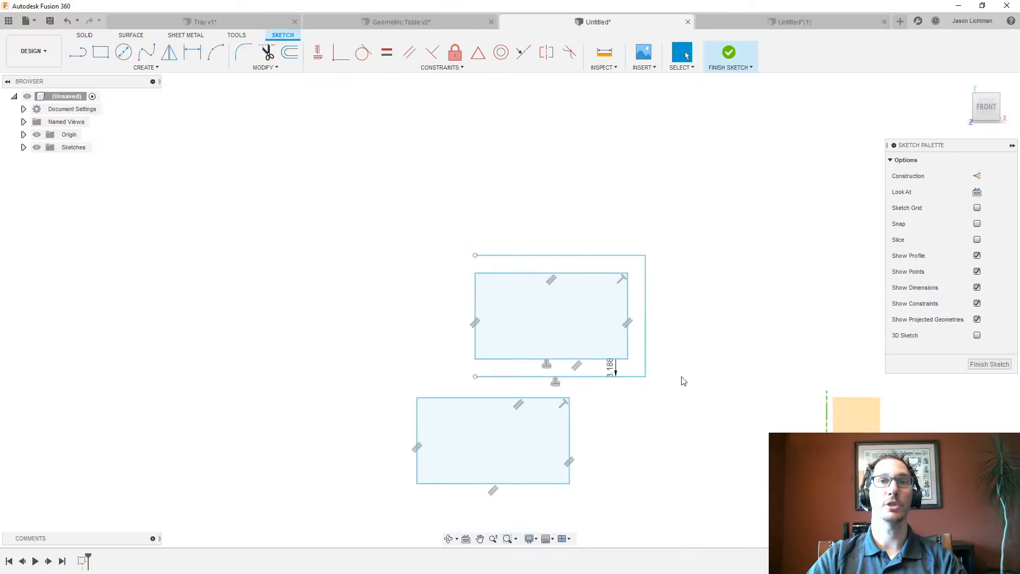
pyautogui.moveTo(668, 366); pyautogui.dragTo(604, 307, button='middle')
pyautogui.scroll(2, 525, 291)
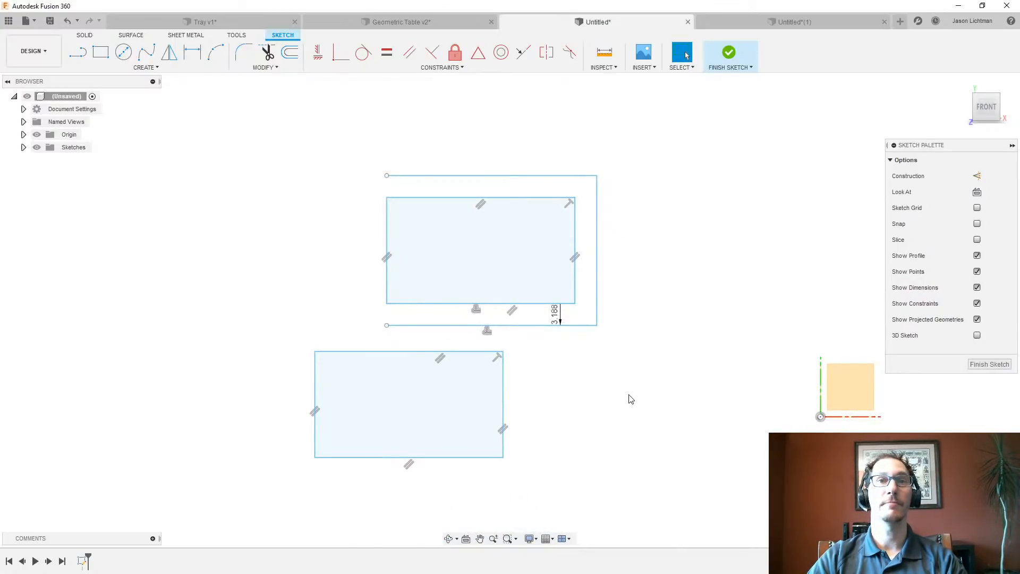
# Try to move the upper rectangle's top-right corner out of the sketch plane by 5 mm in Z with a translate-type move
pyautogui.click(263, 67)
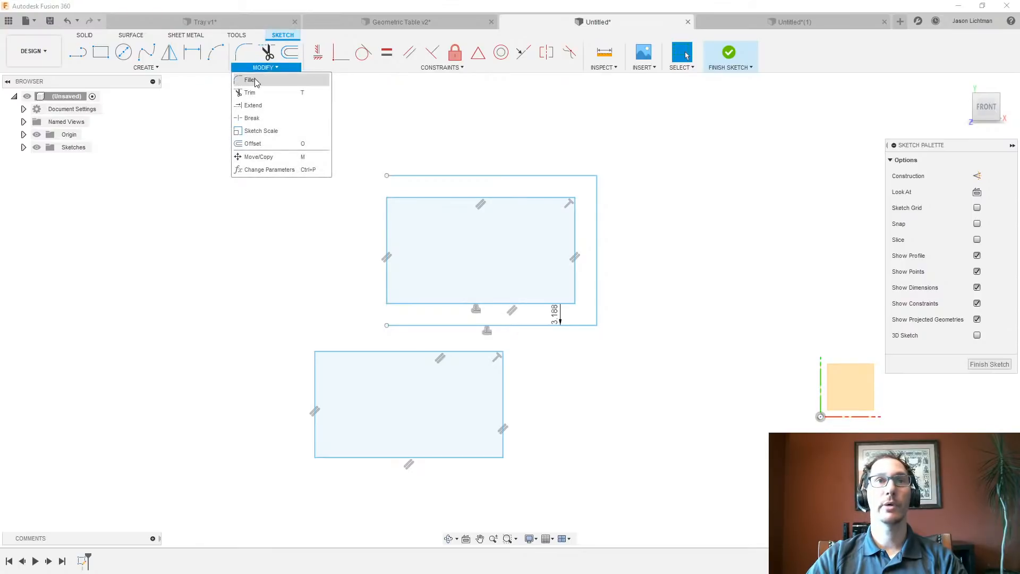
pyautogui.click(264, 159)
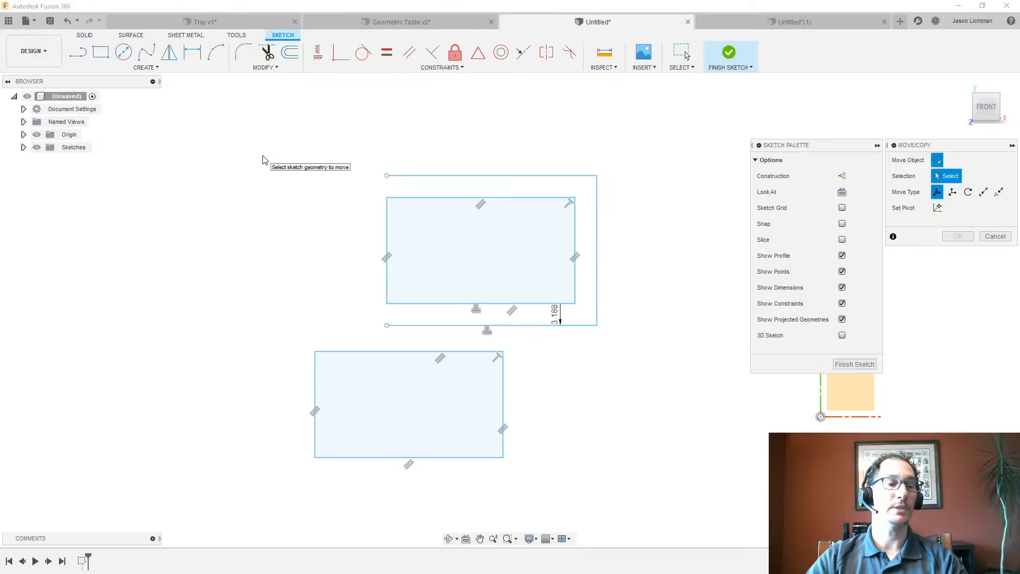
pyautogui.keyDown('shift'); pyautogui.moveTo(263, 160); pyautogui.dragTo(506, 276, button='middle'); pyautogui.keyUp('shift')
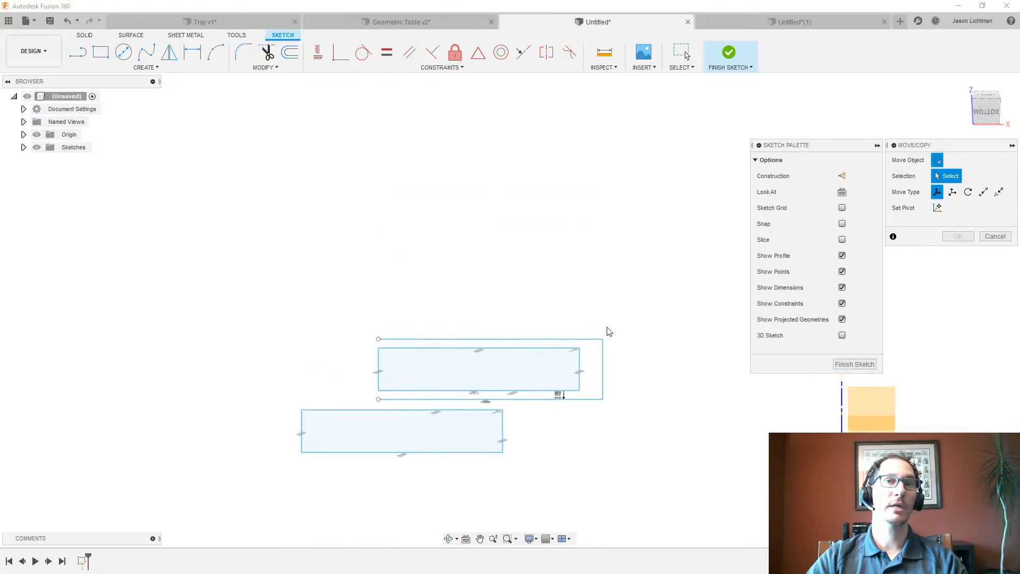
pyautogui.scroll(5, 606, 337)
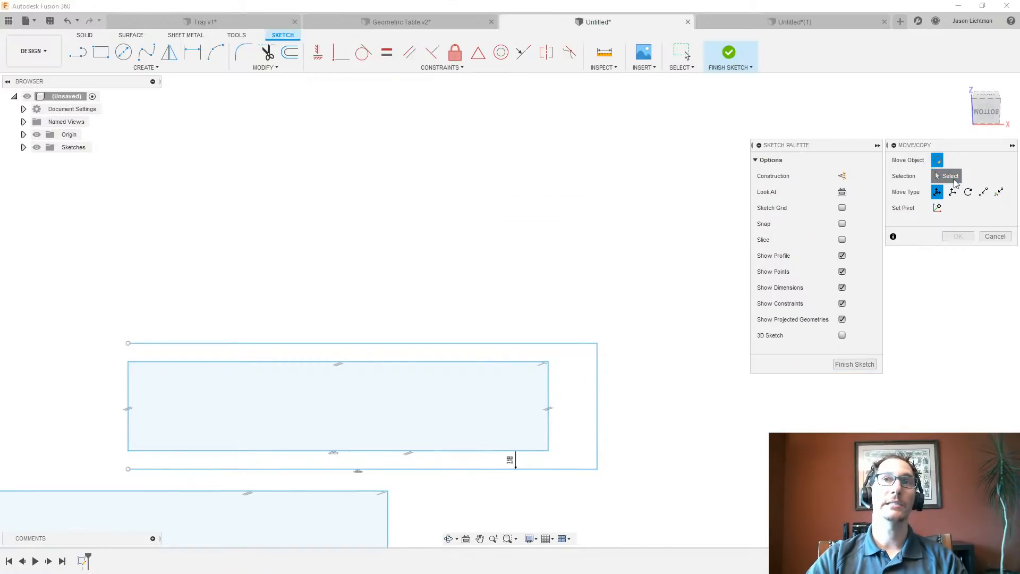
pyautogui.click(549, 362)
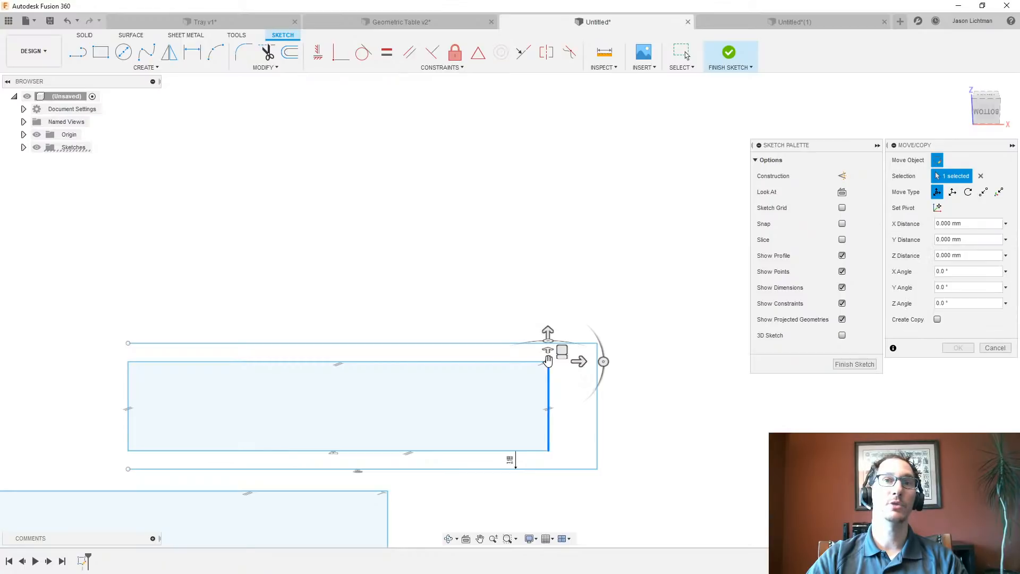
pyautogui.click(980, 177)
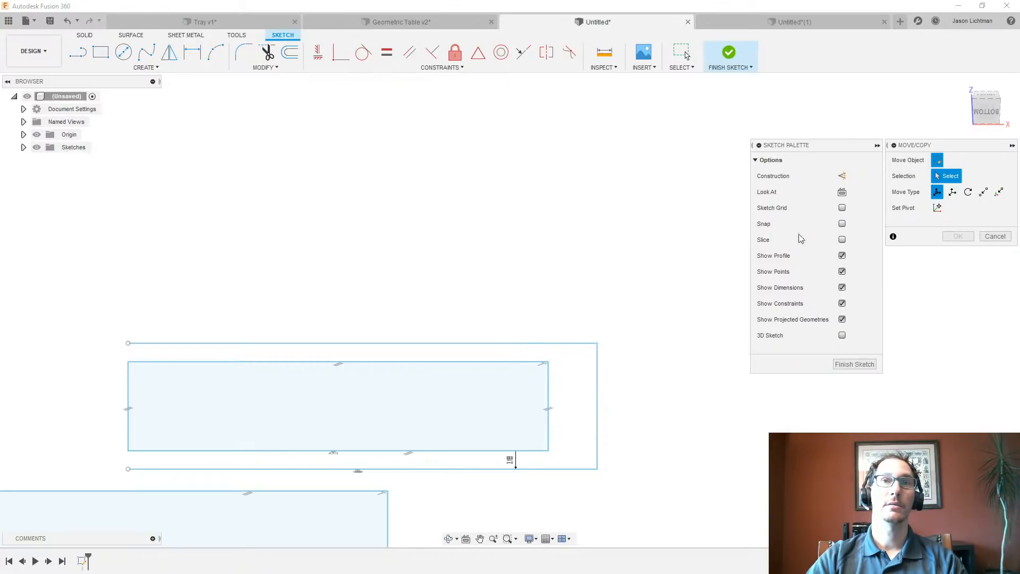
pyautogui.click(549, 362)
pyautogui.click(953, 192)
pyautogui.keyDown('shift'); pyautogui.moveTo(372, 265); pyautogui.dragTo(207, 209, button='middle'); pyautogui.keyUp('shift')
pyautogui.moveTo(112, 170); pyautogui.dragTo(101, 99)
pyautogui.moveTo(101, 100)
pyautogui.keyDown('shift'); pyautogui.mouseDown(button='middle')
pyautogui.moveTo(348, 300)
pyautogui.moveTo(531, 393)
pyautogui.moveTo(604, 474)
pyautogui.moveTo(724, 490)
pyautogui.mouseUp(button='middle'); pyautogui.keyUp('shift')
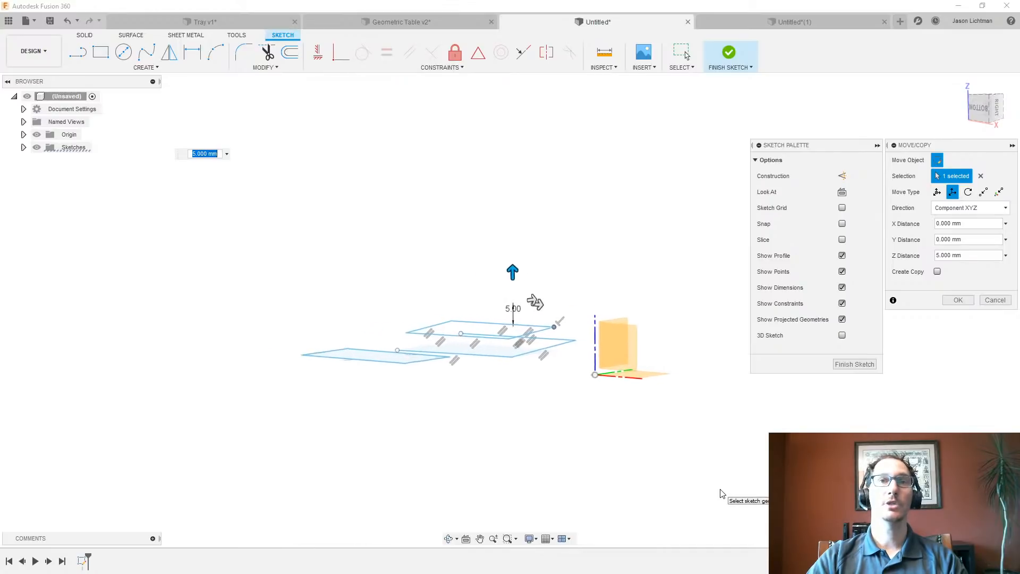
pyautogui.click(991, 303)
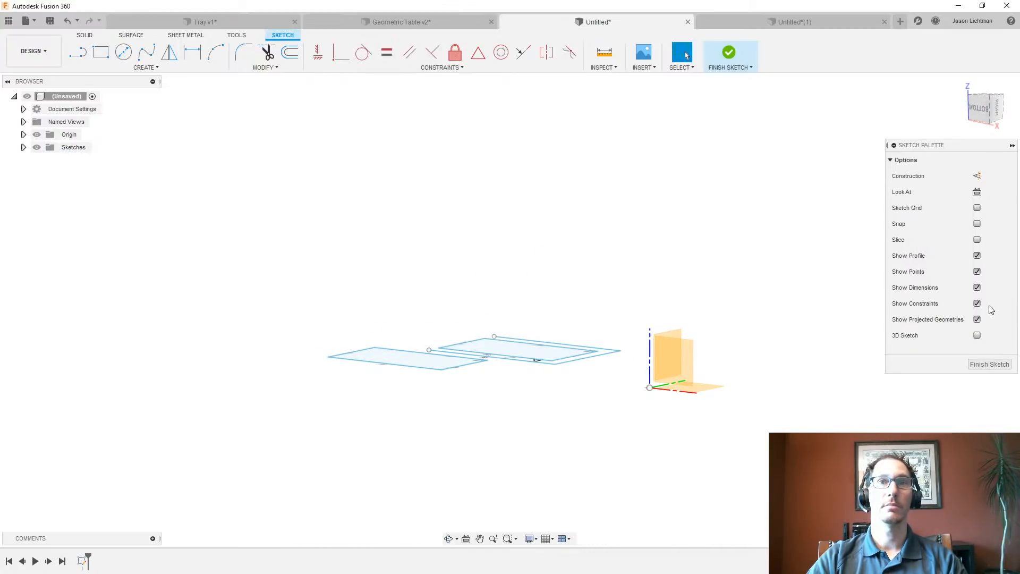
# Finish the sketch to view the solid modification commands, and reopen the same sketch for editing
pyautogui.click(987, 364)
pyautogui.click(296, 68)
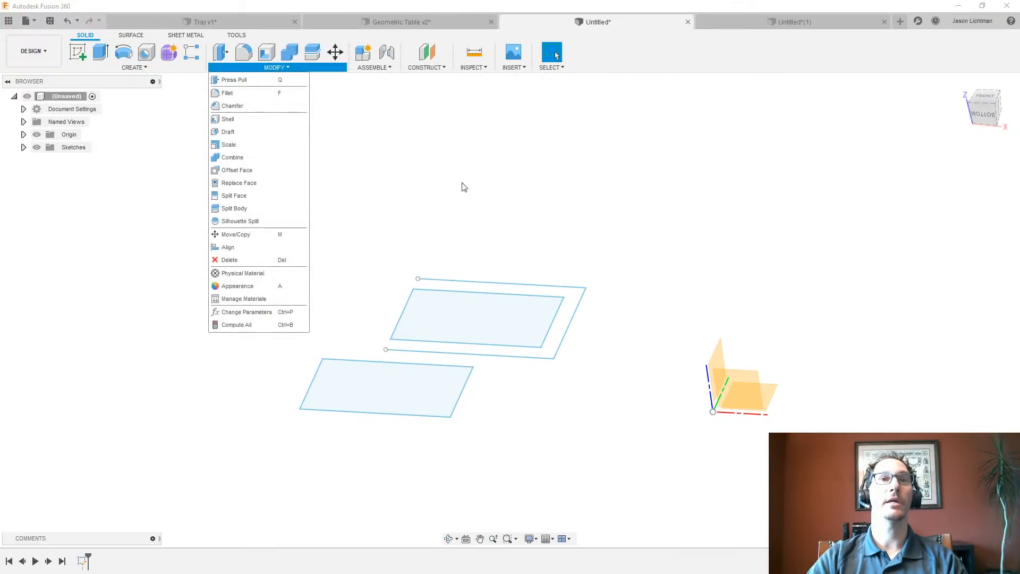
pyautogui.click(476, 239)
pyautogui.rightClick(83, 560)
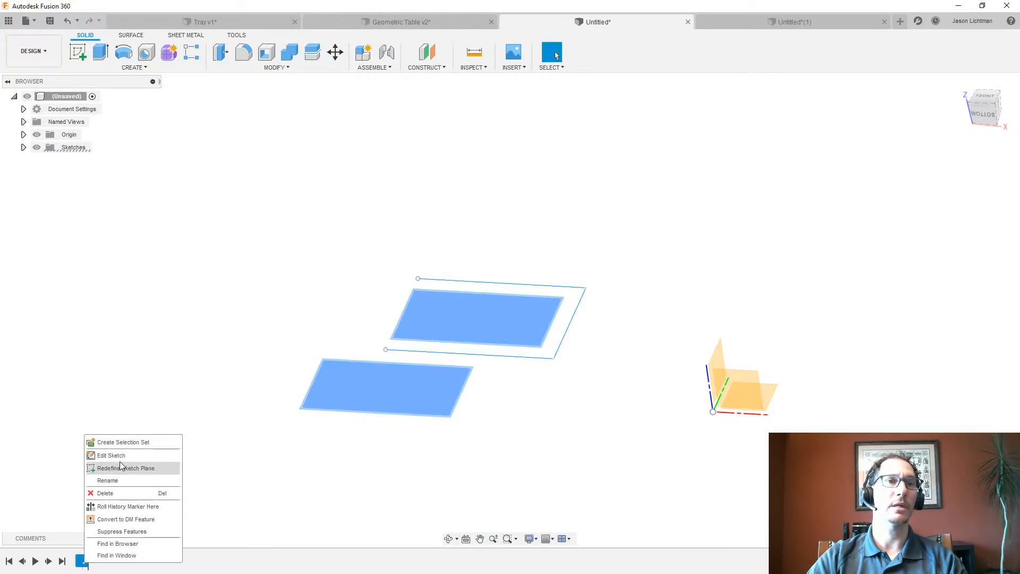
pyautogui.click(140, 466)
# View the design's user and model parameters through Change Parameters, and close the list without edits
pyautogui.click(295, 69)
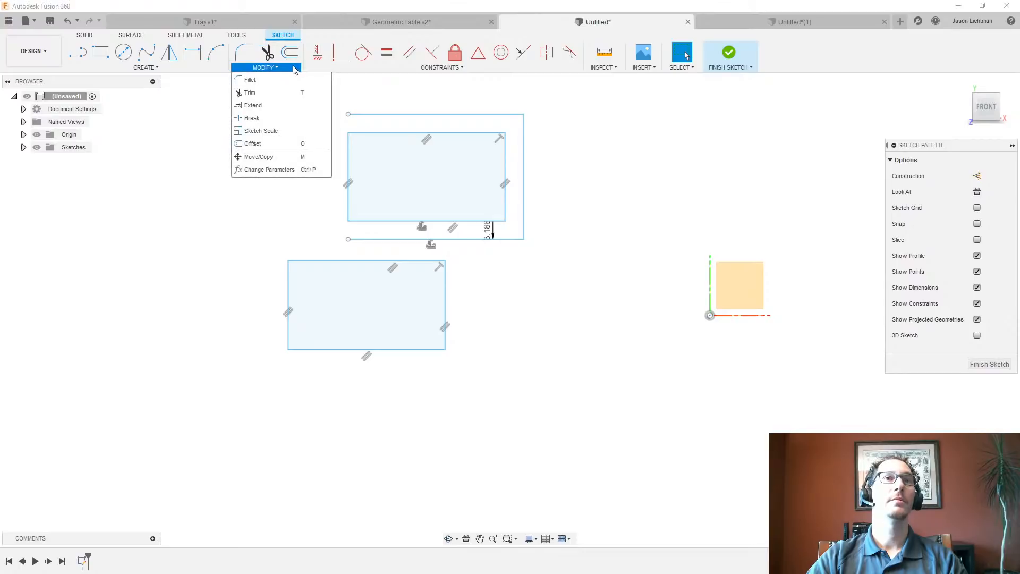
pyautogui.click(283, 170)
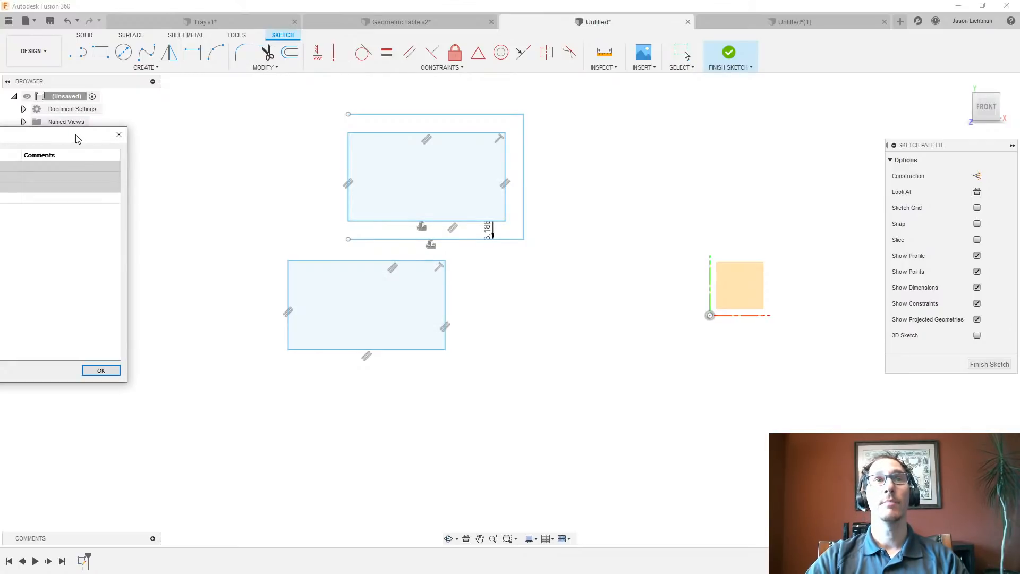
pyautogui.moveTo(469, 203)
pyautogui.mouseDown()
pyautogui.moveTo(777, 265)
pyautogui.moveTo(774, 286)
pyautogui.mouseUp()
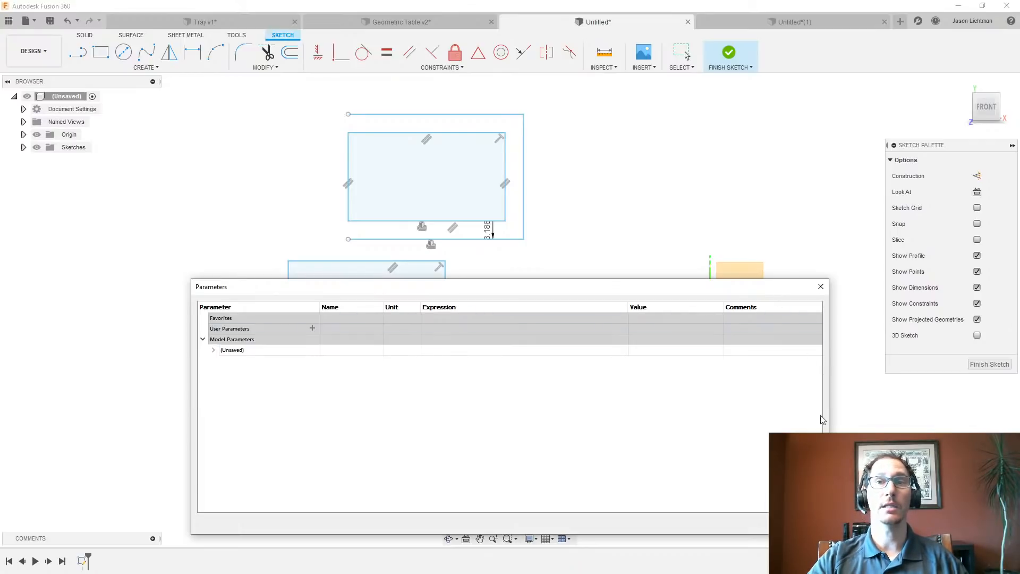
pyautogui.click(800, 523)
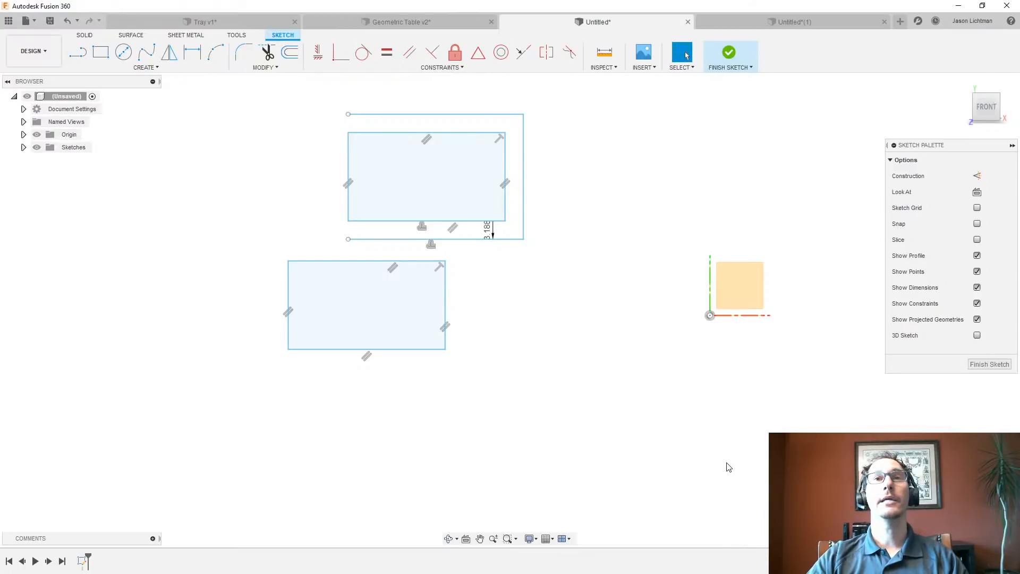
pyautogui.click(267, 67)
pyautogui.click(198, 68)
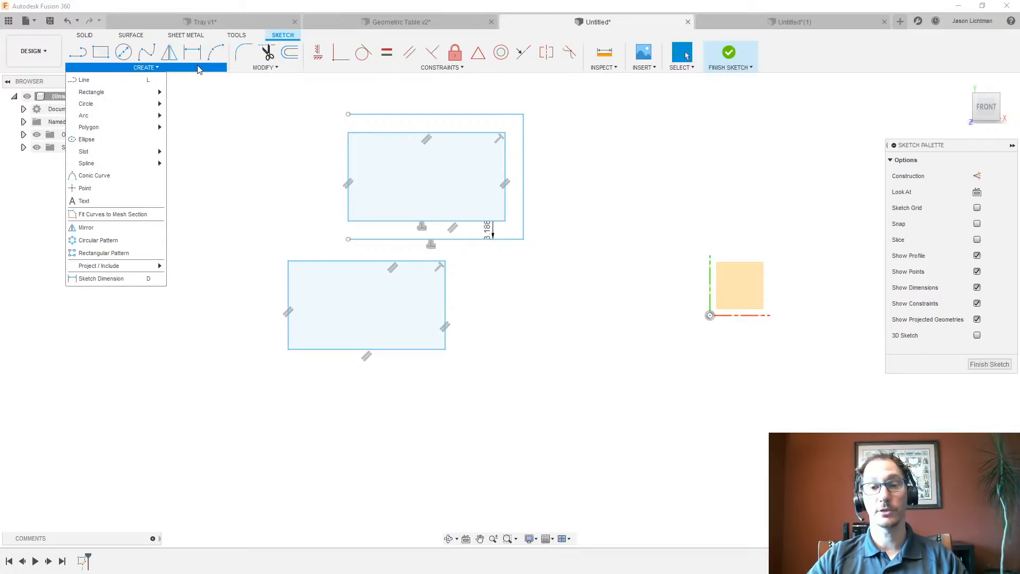
pyautogui.click(264, 68)
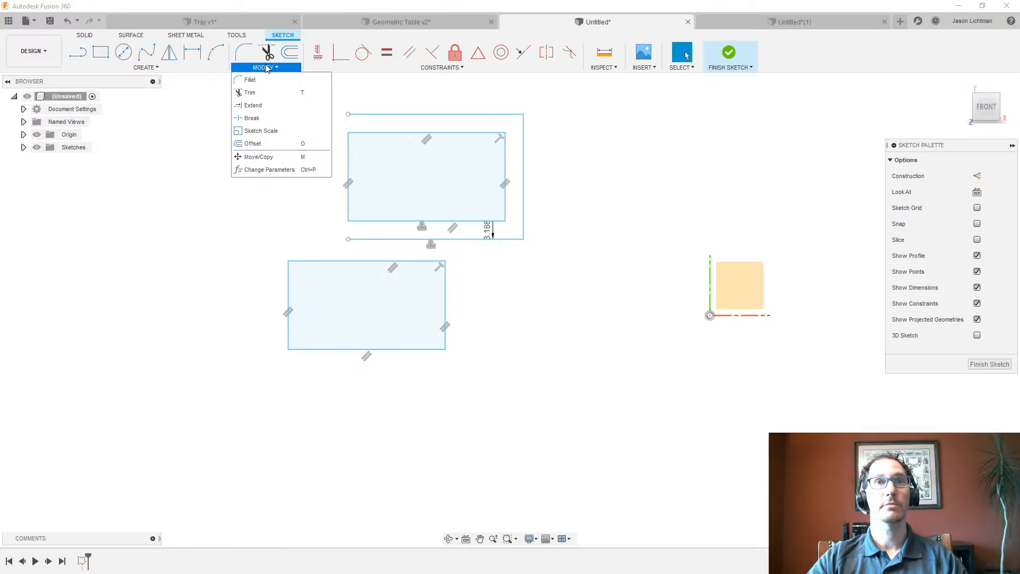
pyautogui.click(207, 123)
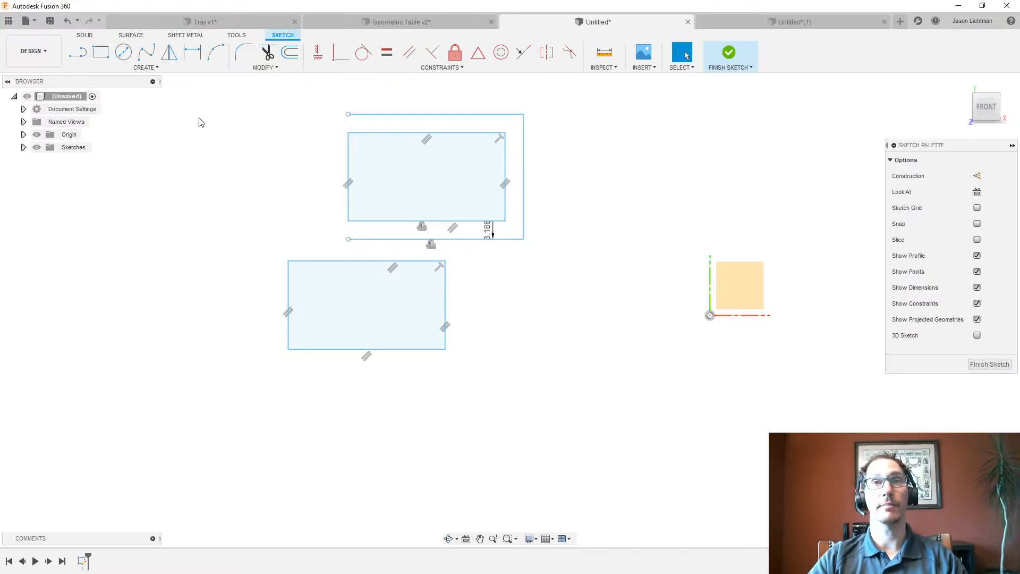
# Delete both rectangles and the offset lines from the sketch
pyautogui.moveTo(215, 92)
pyautogui.mouseDown()
pyautogui.moveTo(615, 400)
pyautogui.moveTo(627, 421)
pyautogui.mouseUp()
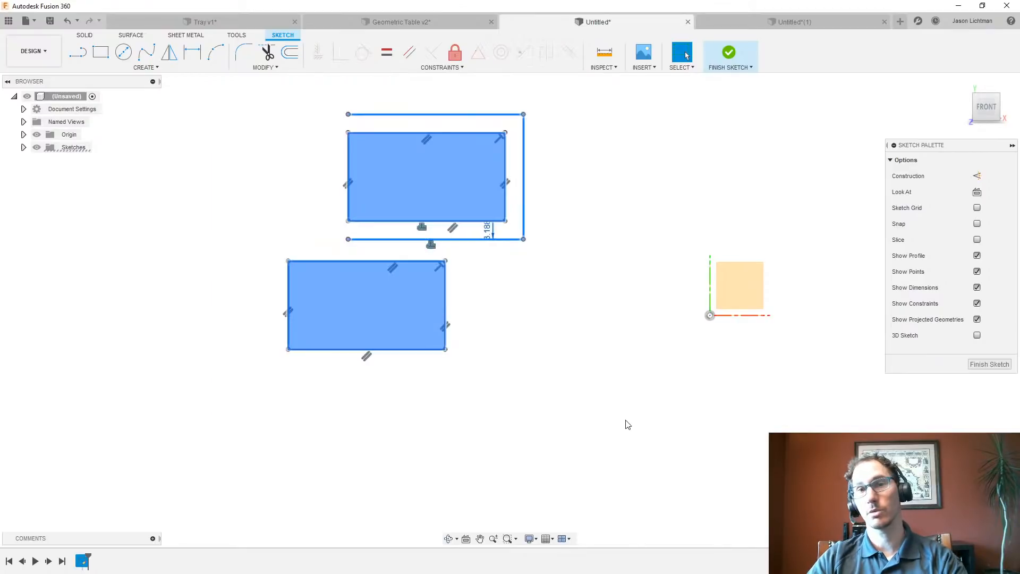
pyautogui.press('Delete')
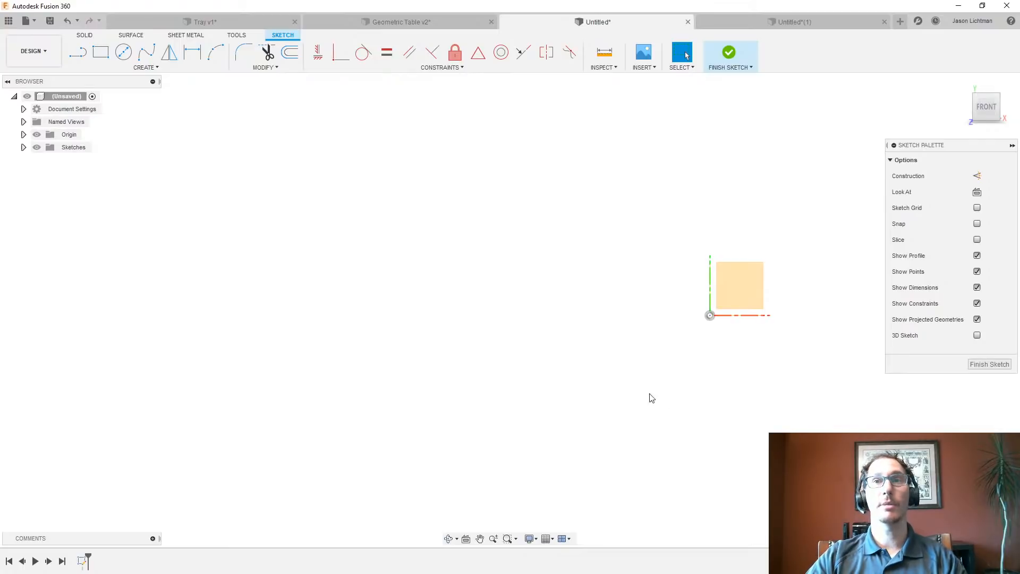
# Draw a center-diameter circle of about 57 mm centered on the origin
pyautogui.moveTo(786, 381); pyautogui.dragTo(529, 365, button='middle')
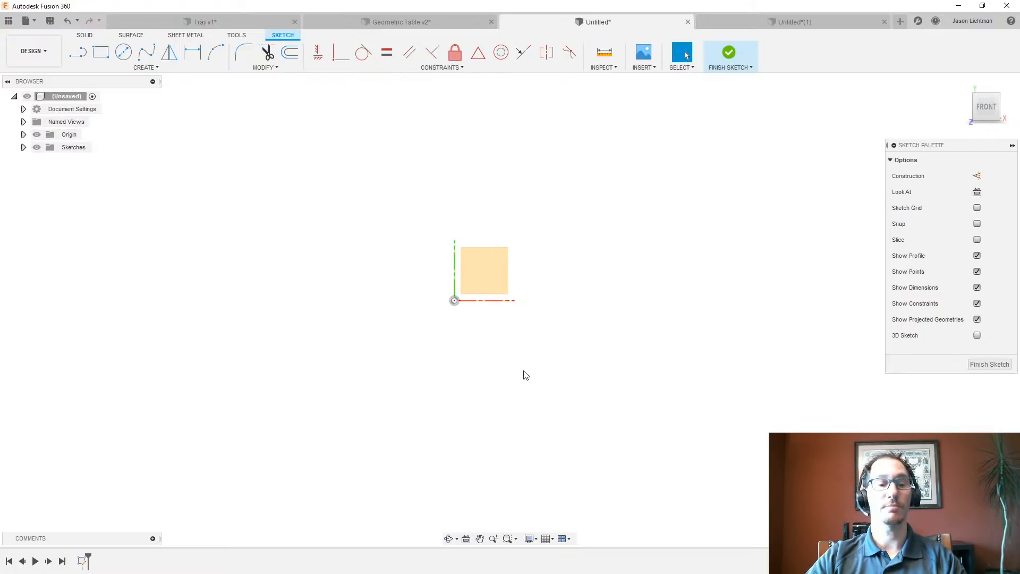
pyautogui.press('c')
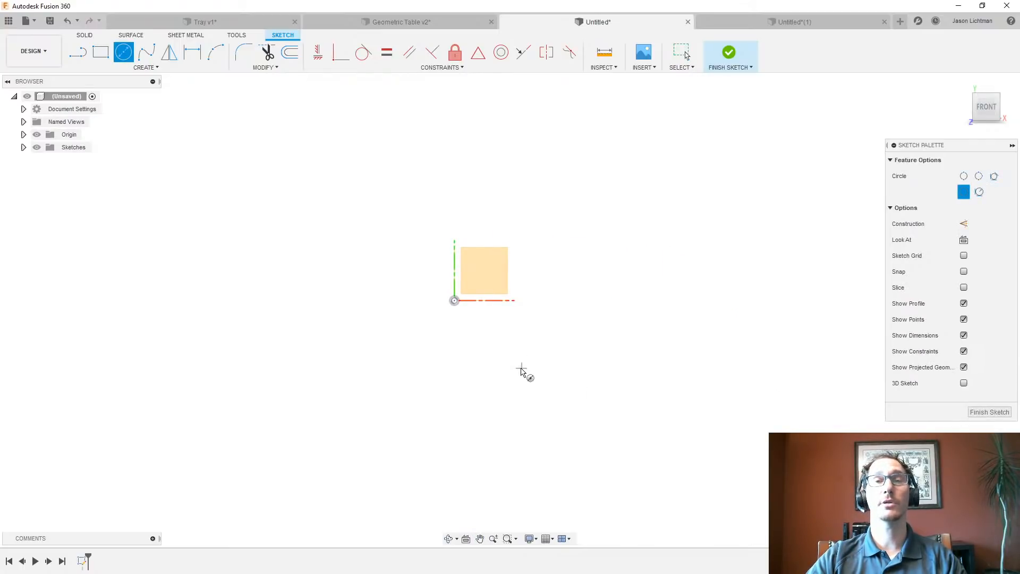
pyautogui.click(455, 301)
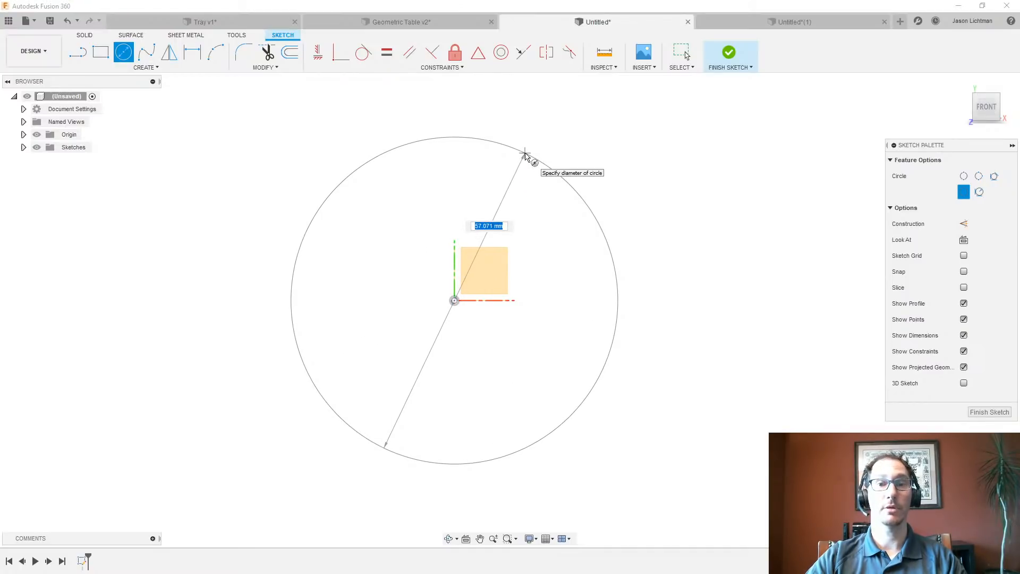
pyautogui.click(525, 155)
pyautogui.press('Escape')
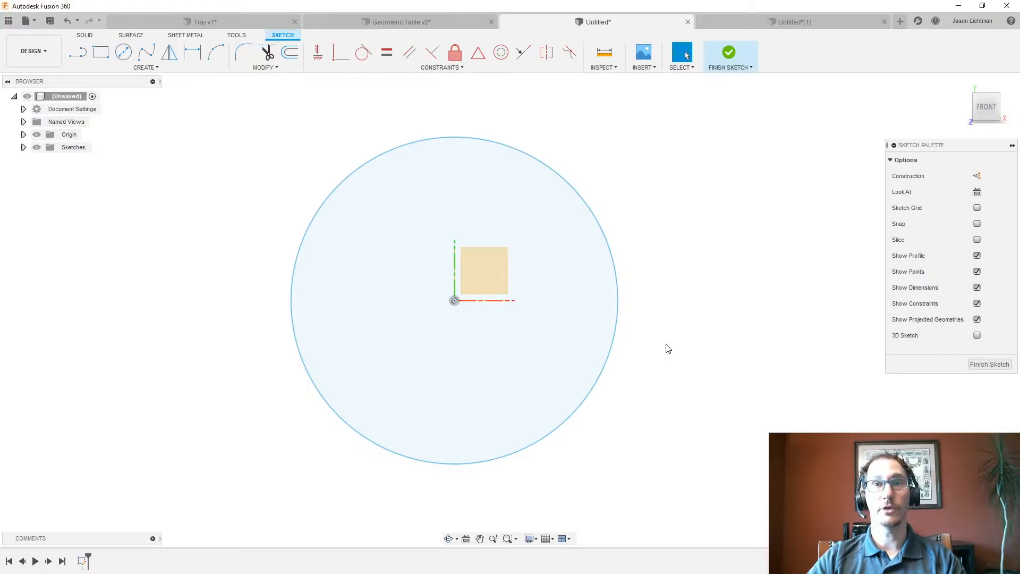
# Shrink the circle freehand to about three quarters of its size, keeping its center on the origin
pyautogui.moveTo(620, 309)
pyautogui.mouseDown()
pyautogui.moveTo(760, 300)
pyautogui.moveTo(677, 285)
pyautogui.moveTo(579, 293)
pyautogui.mouseUp()
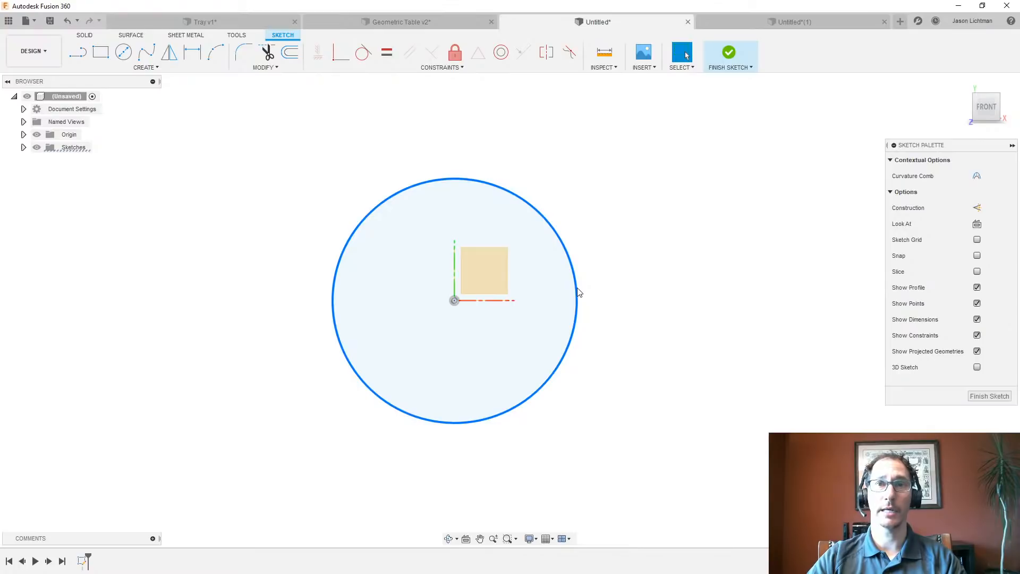
pyautogui.click(602, 313)
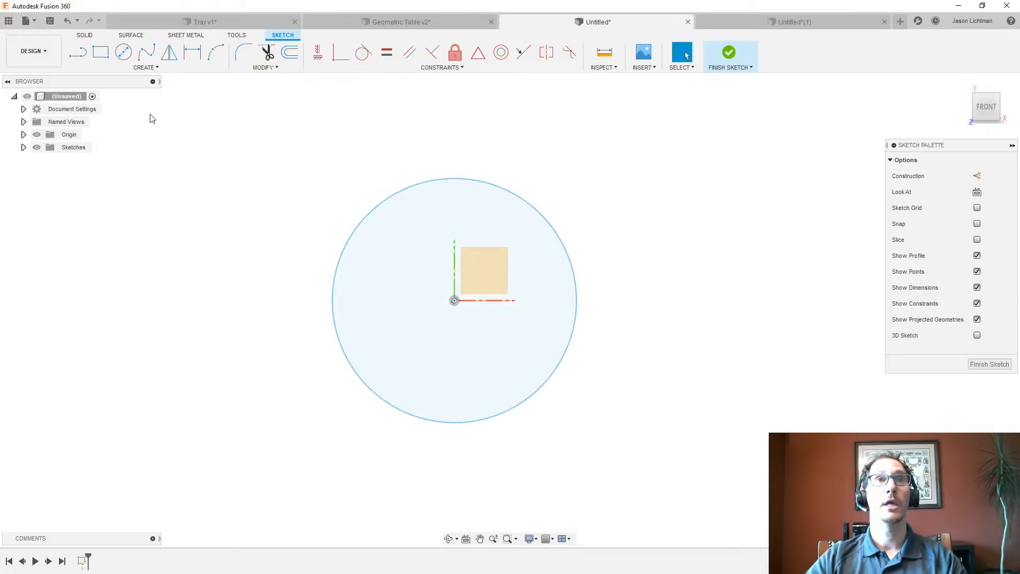
# Dimension the circle's diameter with Sketch Dimension and set it to 50 mm
pyautogui.click(126, 68)
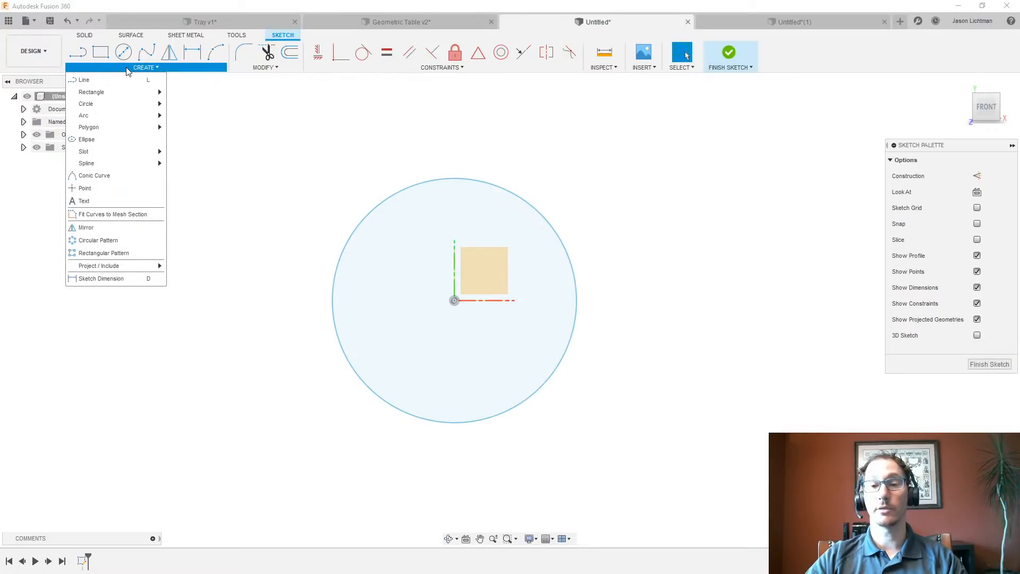
pyautogui.click(110, 279)
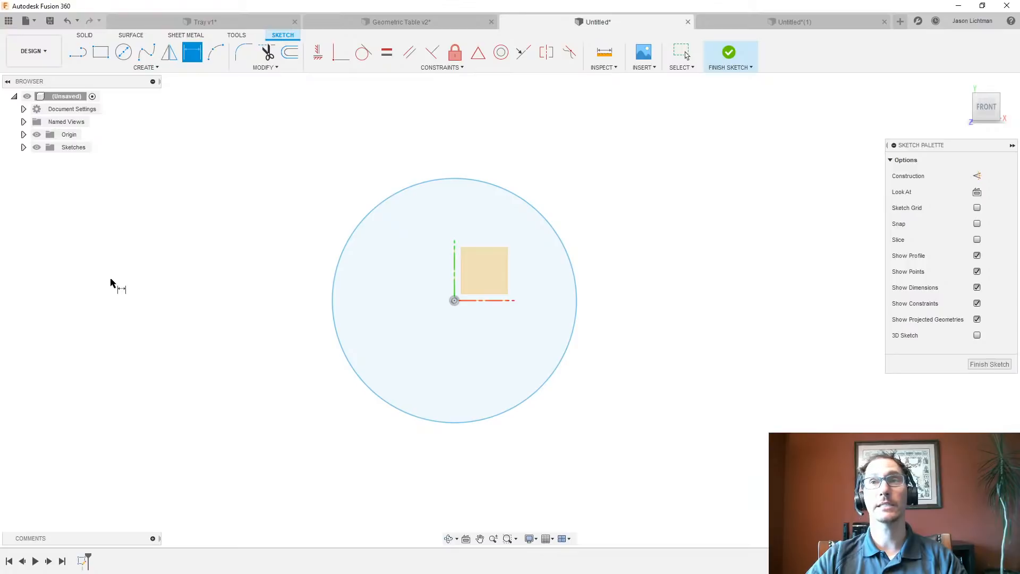
pyautogui.click(534, 211)
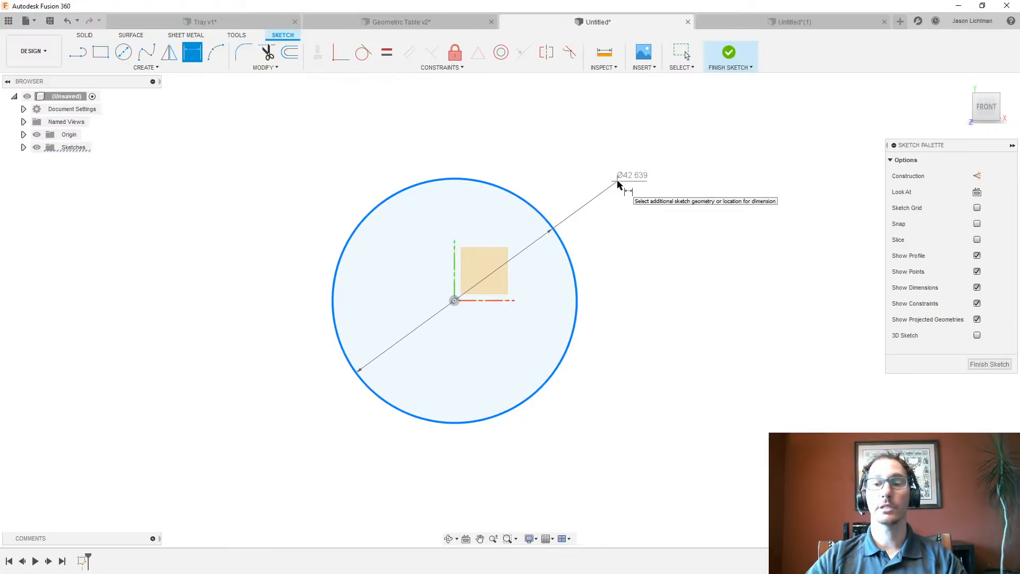
pyautogui.click(617, 184)
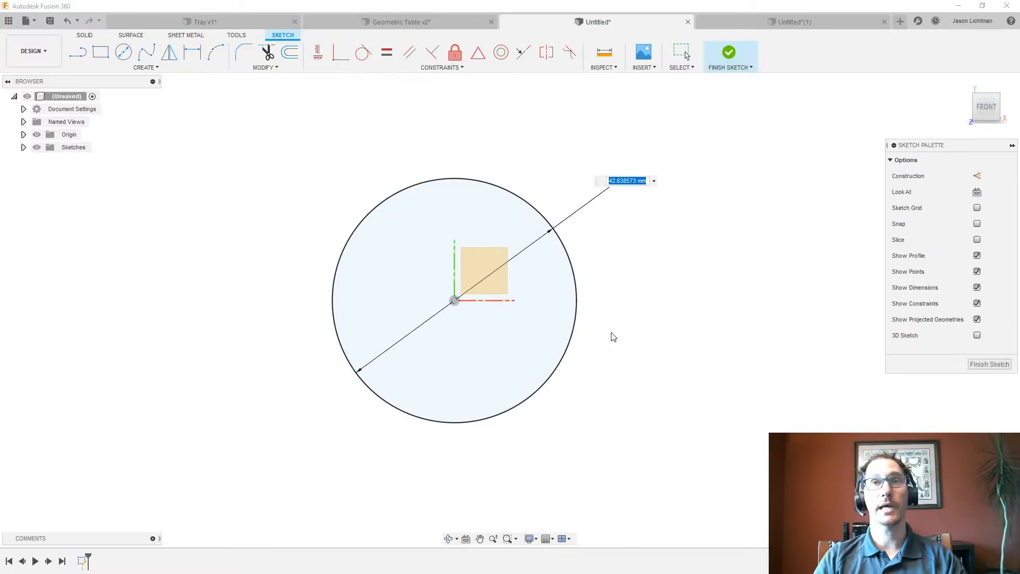
pyautogui.write('50')
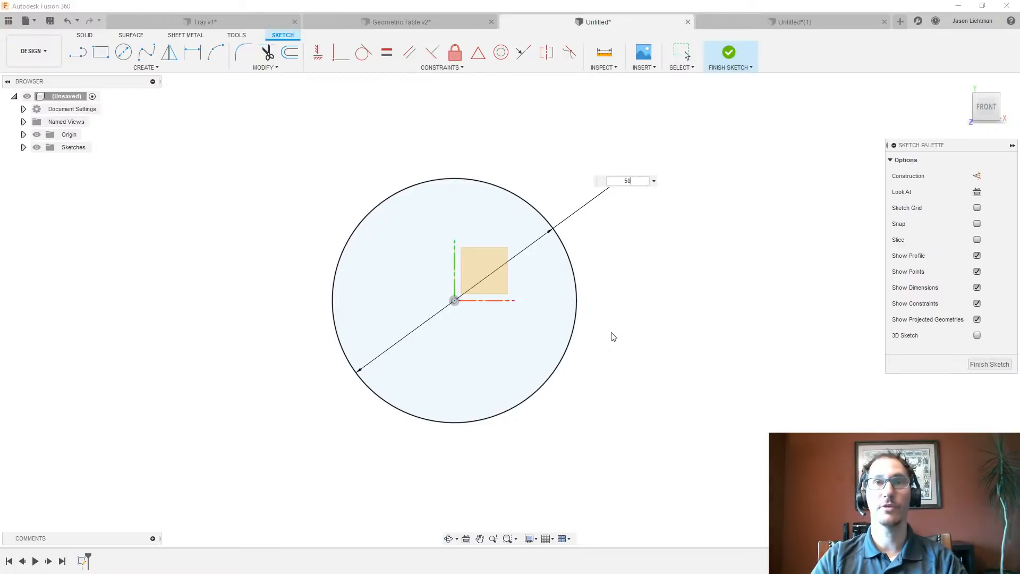
pyautogui.press('Return')
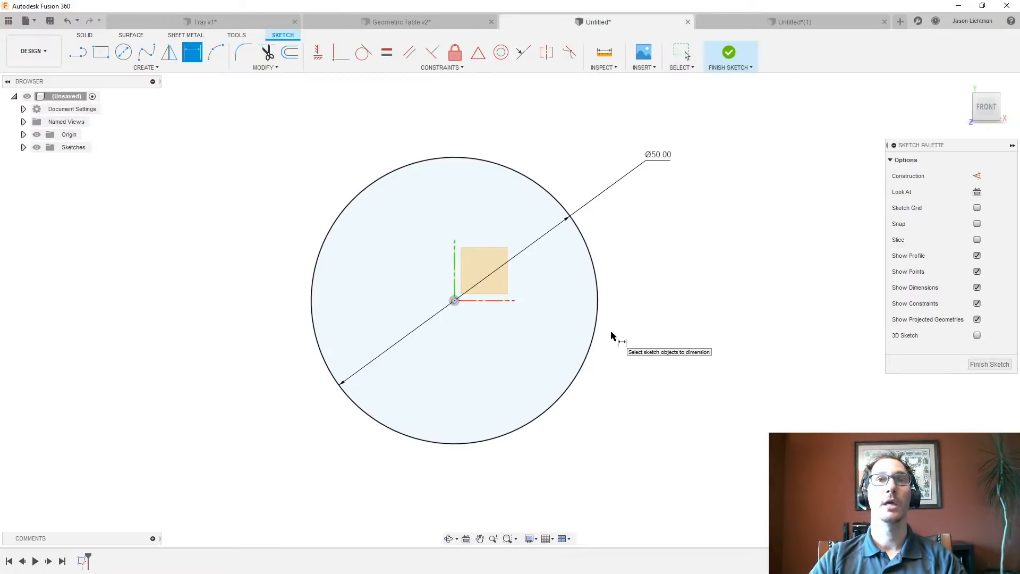
pyautogui.press('Escape')
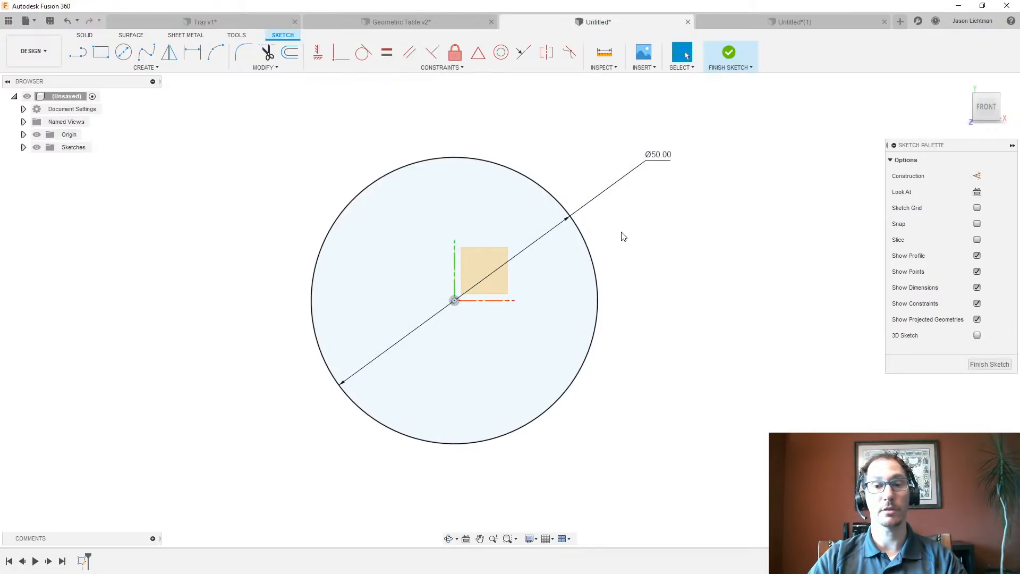
# Draw a two-point rectangle about 129 mm wide that fully encloses the 50 mm circle
pyautogui.scroll(-3, 616, 231)
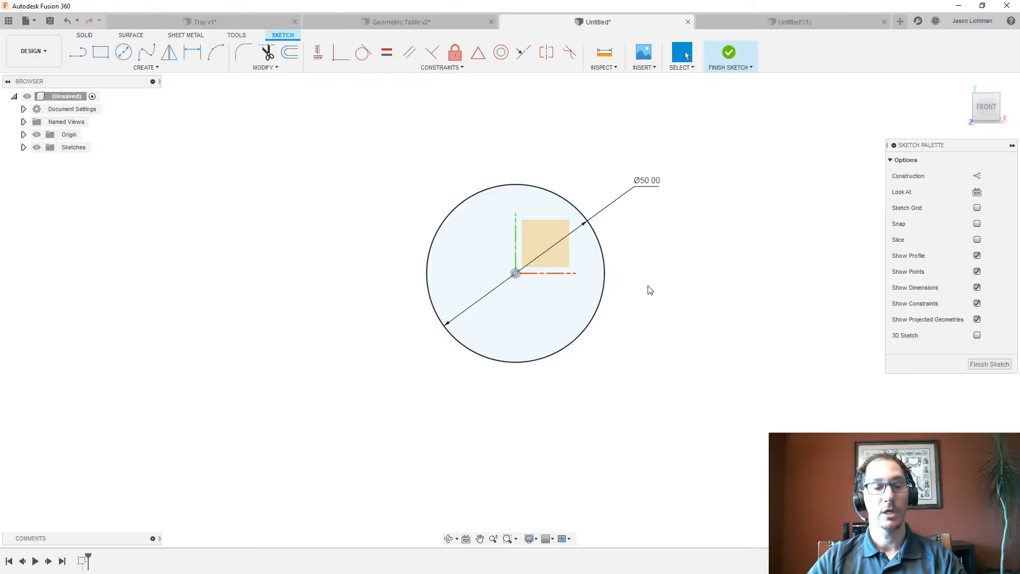
pyautogui.press('r')
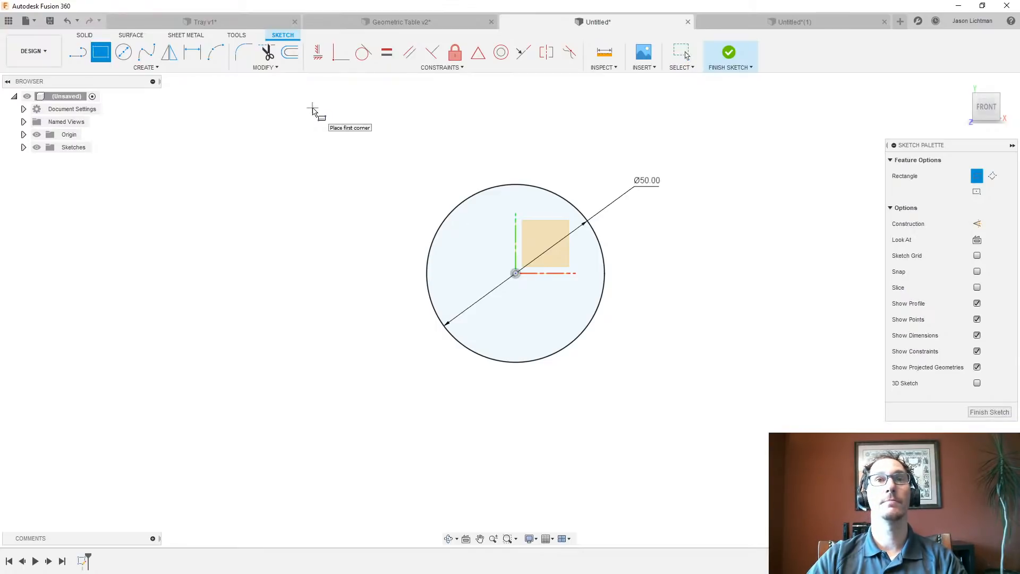
pyautogui.click(295, 105)
pyautogui.click(755, 424)
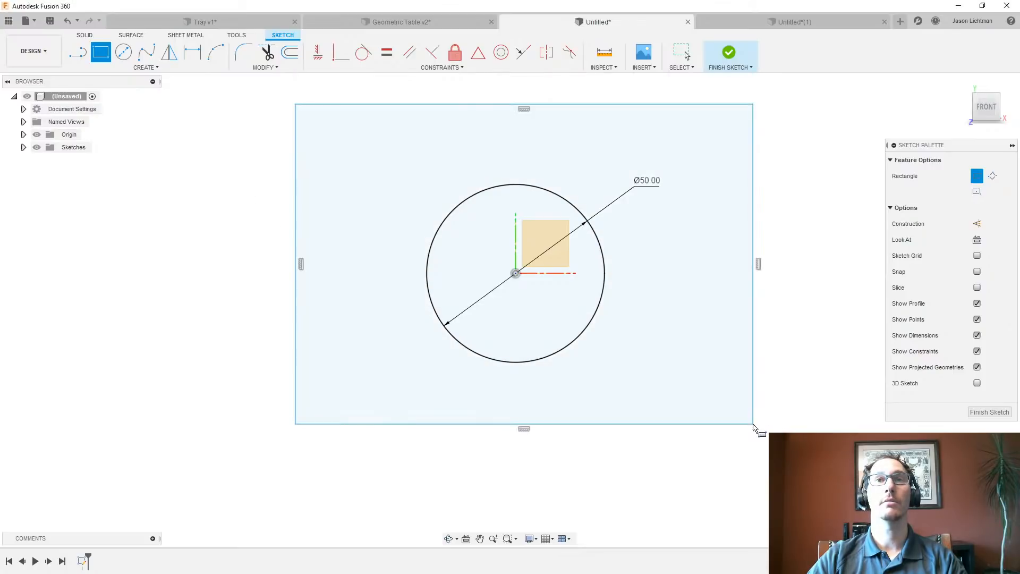
pyautogui.press('Escape')
# Dimension the rectangle around the circle to a width of 100 mm and a height of 75 mm
pyautogui.press('d')
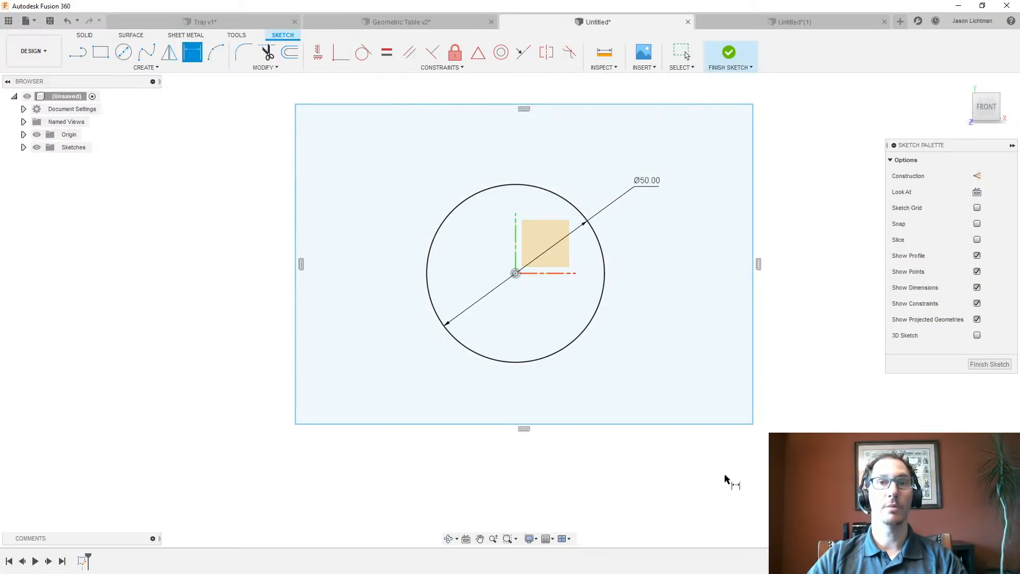
pyautogui.click(610, 425)
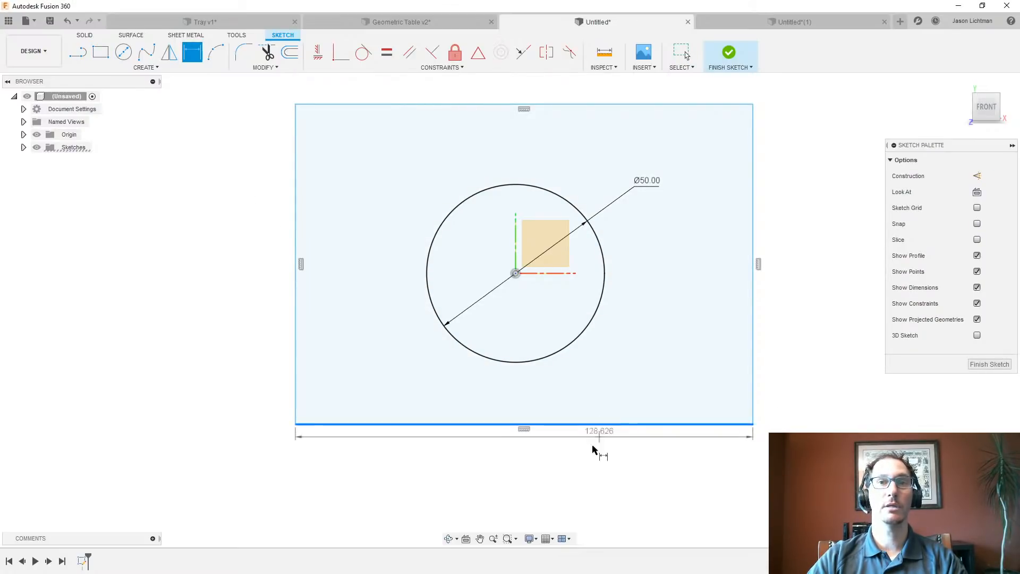
pyautogui.click(564, 492)
pyautogui.write('100')
pyautogui.press('Return')
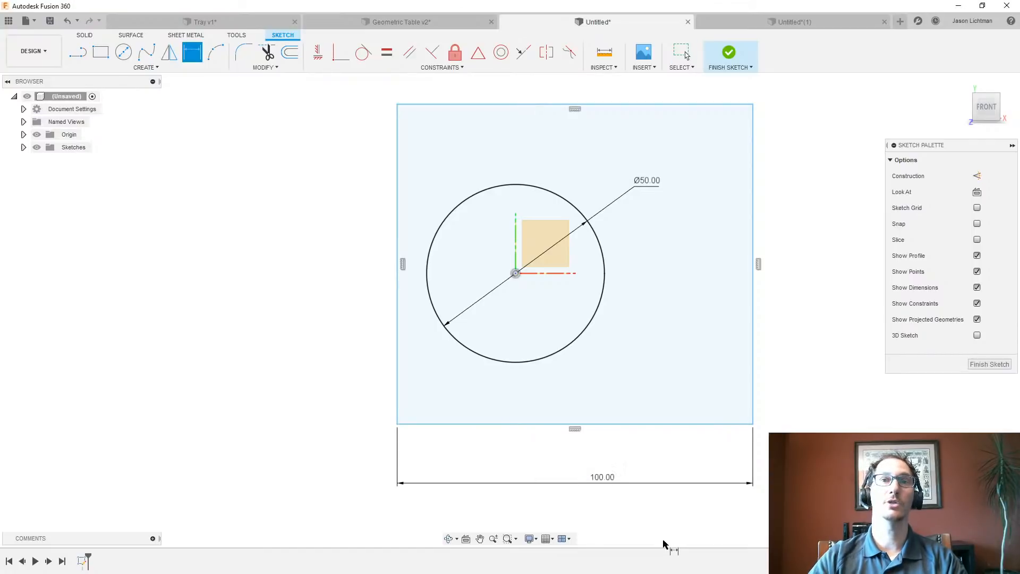
pyautogui.click(398, 212)
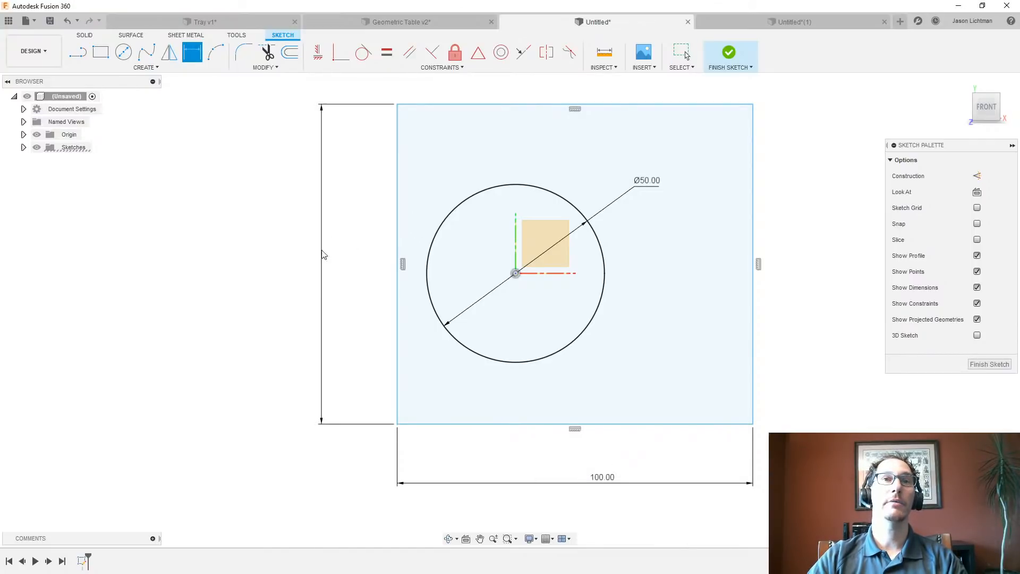
pyautogui.click(323, 248)
pyautogui.write('75')
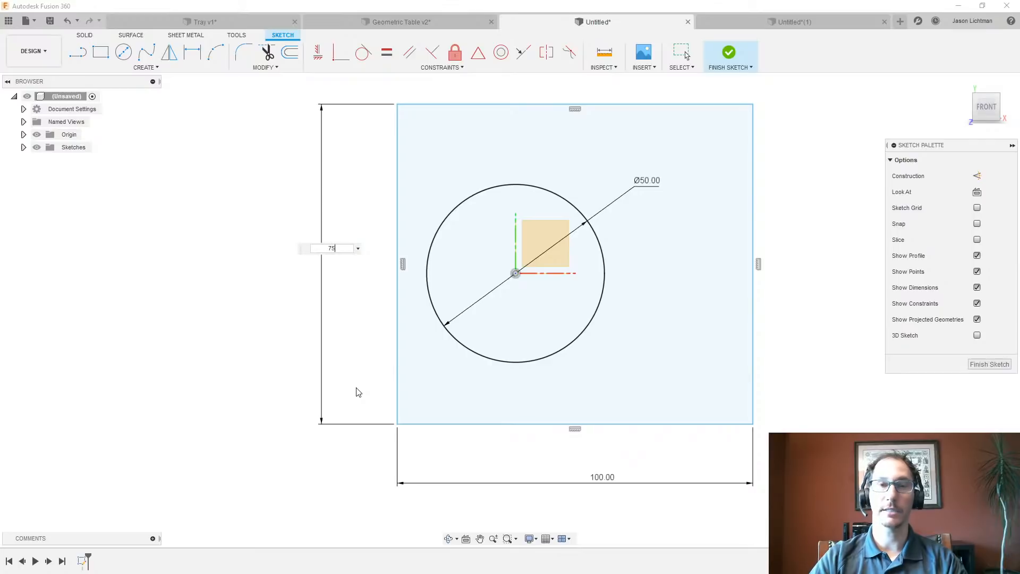
pyautogui.press('Return')
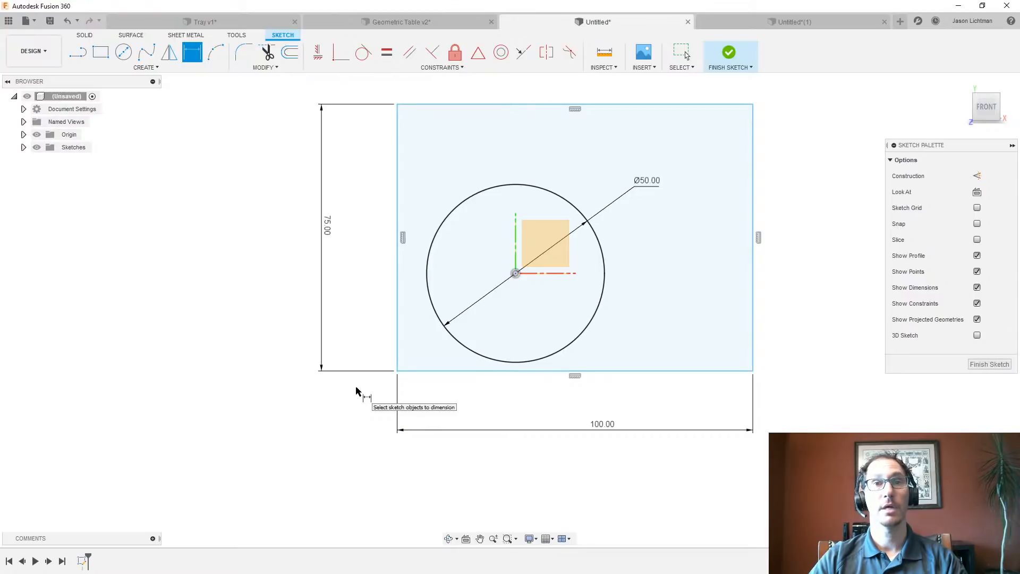
# Move the rectangle and snap its lower-left corner onto the origin point at the circle's centre
pyautogui.press('Escape')
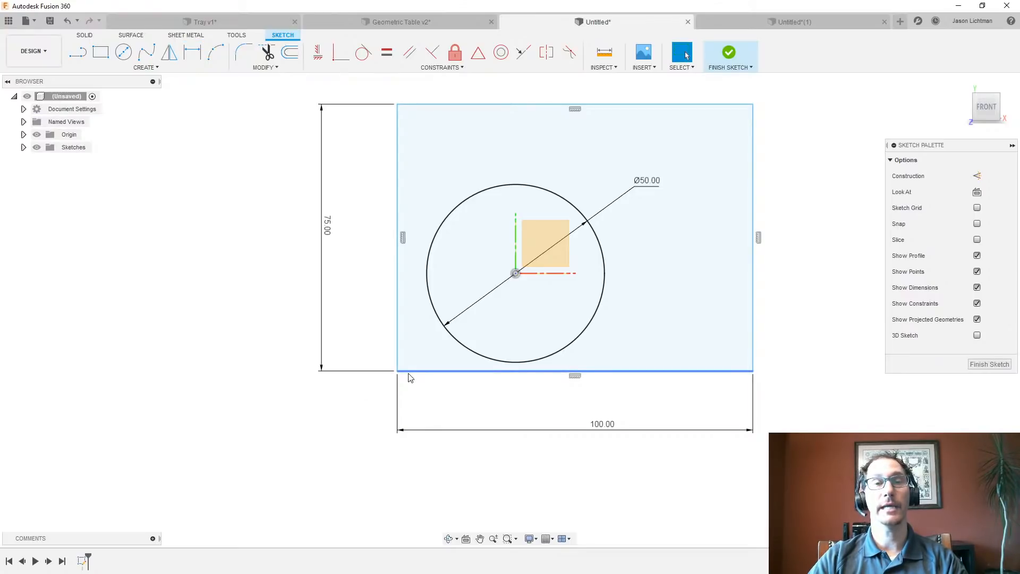
pyautogui.moveTo(410, 377); pyautogui.dragTo(388, 425)
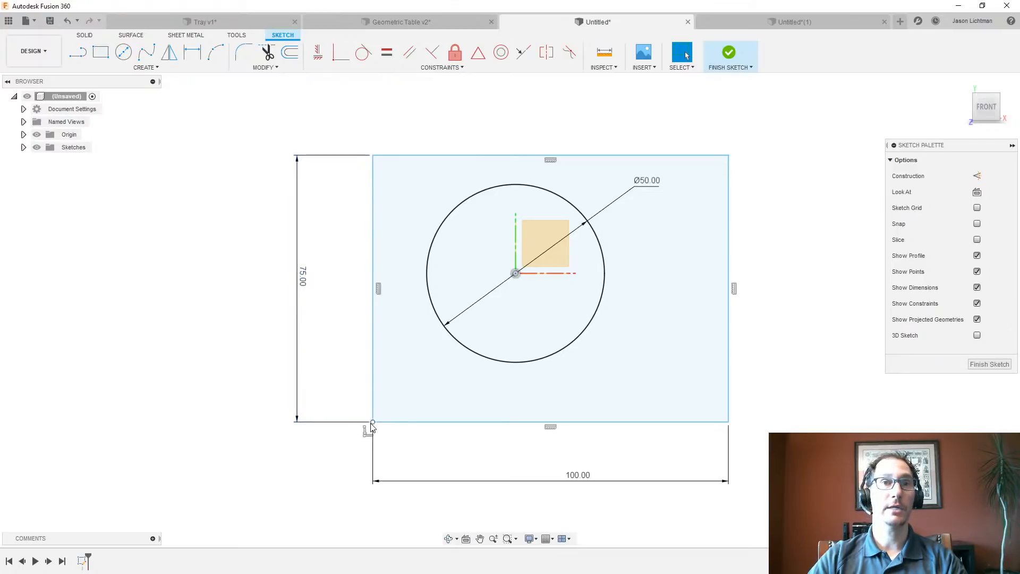
pyautogui.moveTo(373, 422)
pyautogui.mouseDown()
pyautogui.moveTo(439, 335)
pyautogui.moveTo(514, 276)
pyautogui.mouseUp()
pyautogui.scroll(-4, 568, 431)
pyautogui.scroll(2, 711, 270)
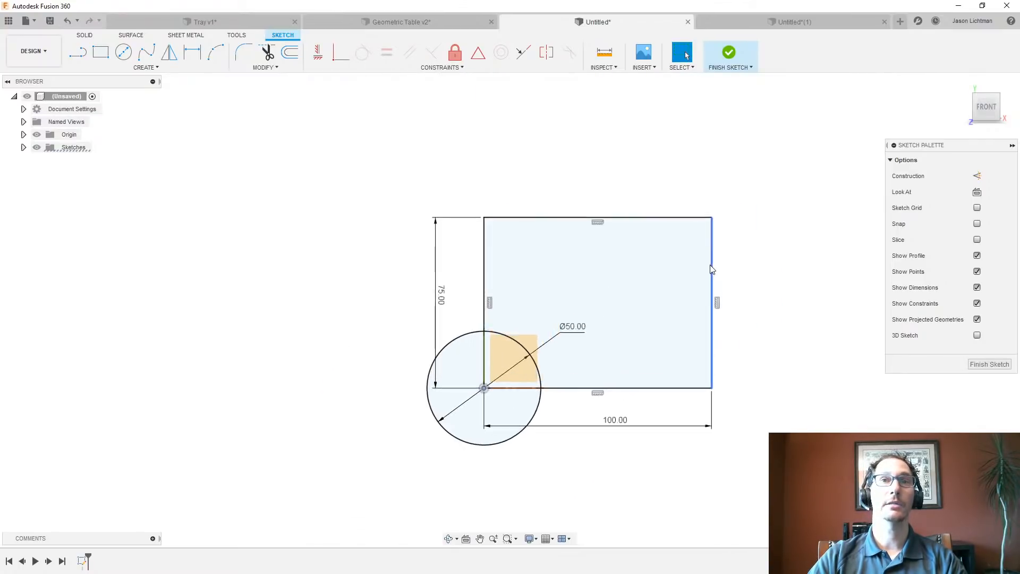
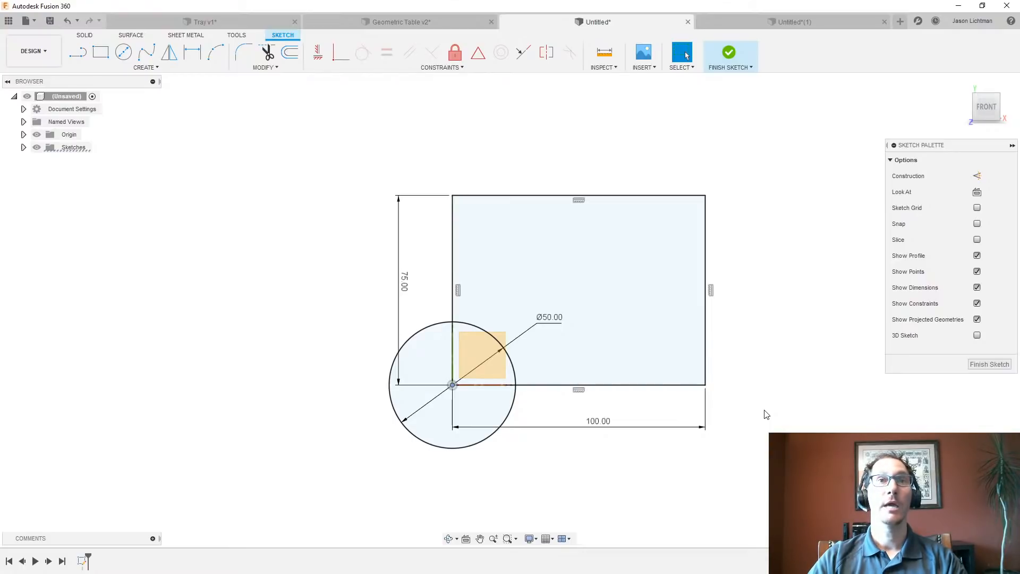
# Expand the Sketches folder to show the sketch, and undo the corner's snap to the circle's centre
pyautogui.click(24, 148)
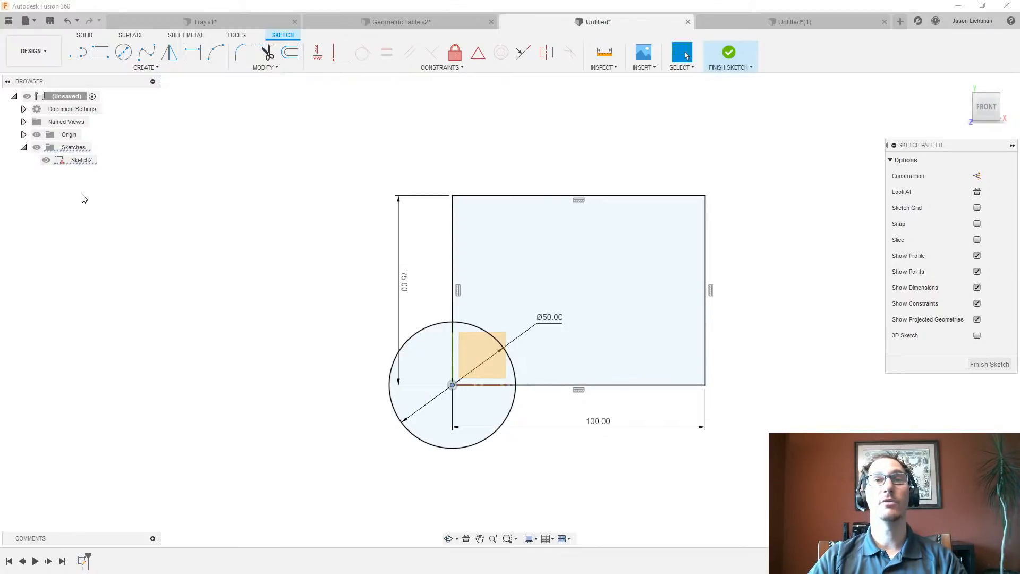
pyautogui.click(254, 246)
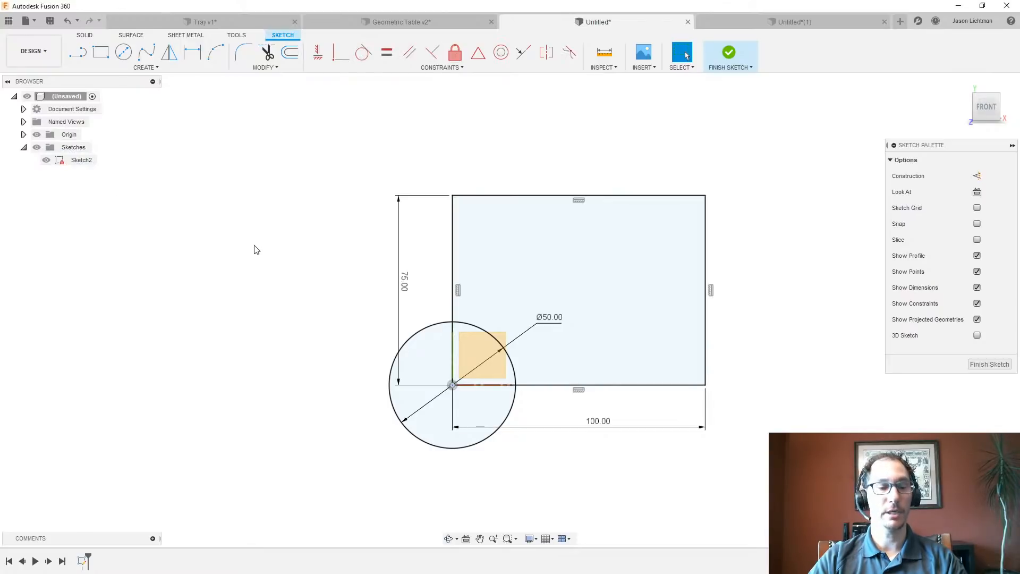
pyautogui.hotkey('ctrl', 'z')
# Snap the rectangle's lower-left corner to the circle's centre again, and undo that move
pyautogui.moveTo(344, 272); pyautogui.dragTo(371, 198, button='middle')
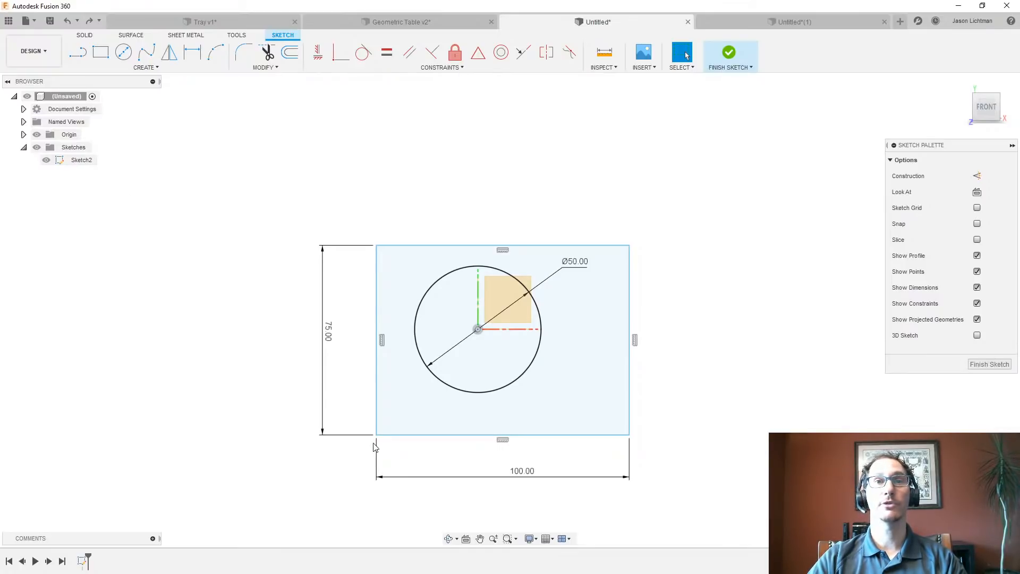
pyautogui.moveTo(376, 439); pyautogui.dragTo(480, 330)
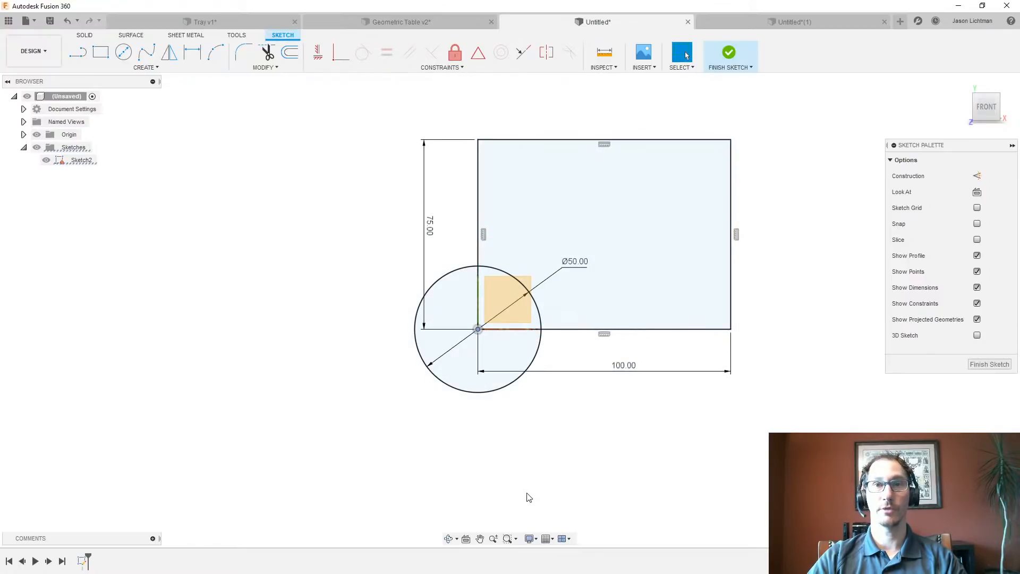
pyautogui.hotkey('ctrl', 'z')
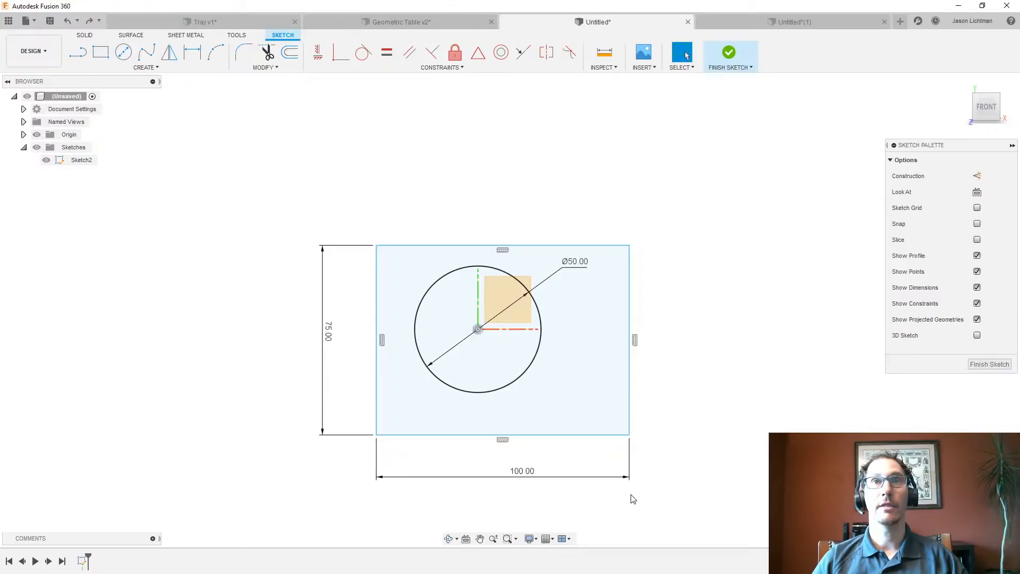
# Hide the origin geometry so only the sketch remains displayed
pyautogui.click(461, 70)
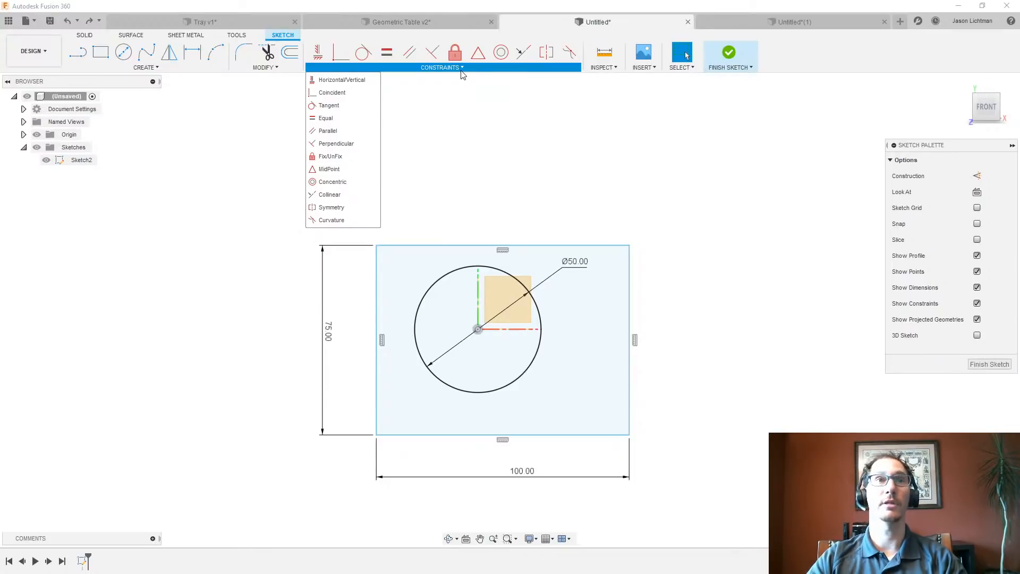
pyautogui.click(36, 134)
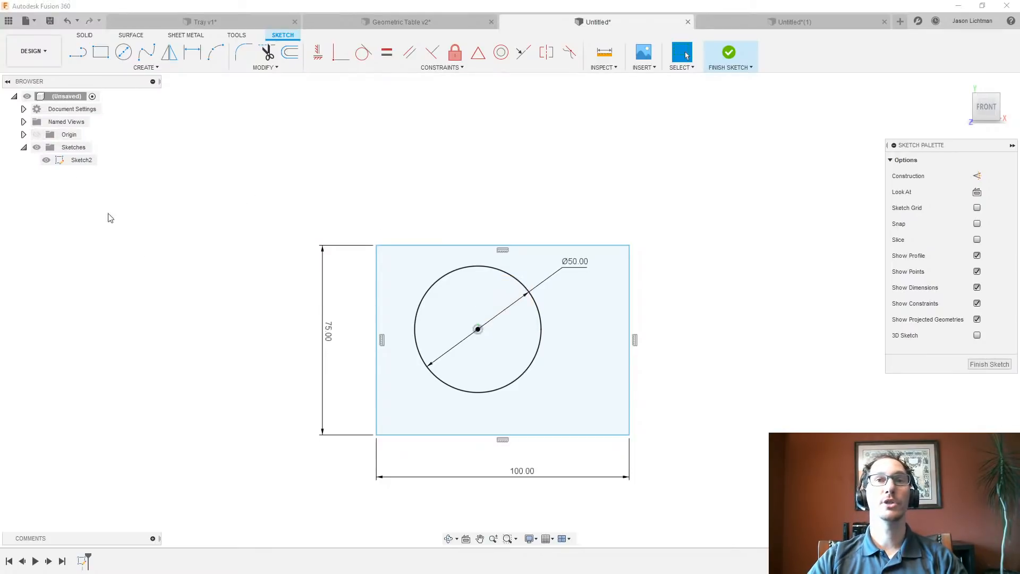
pyautogui.scroll(1, 526, 186)
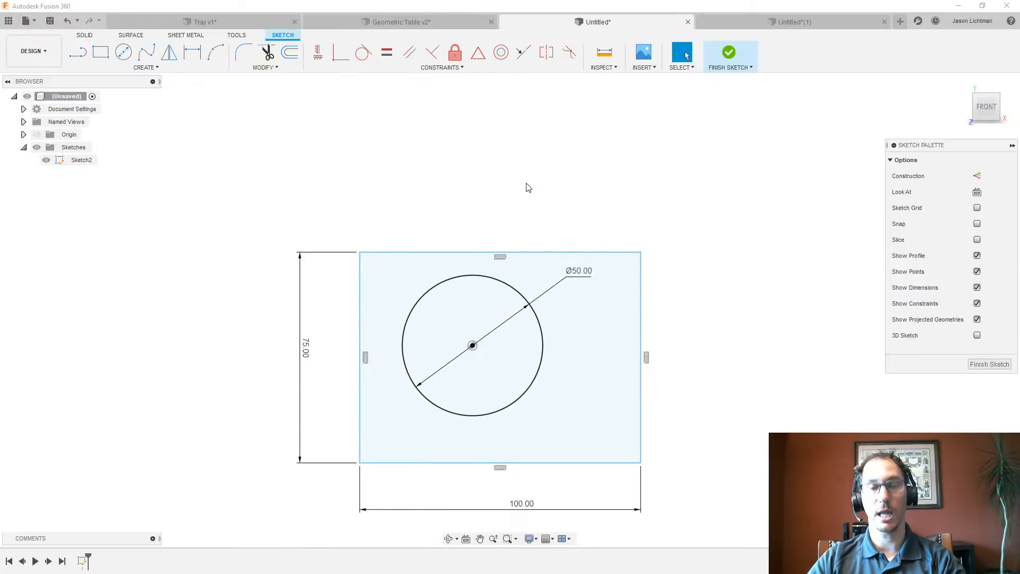
# Sketch a line about 80 mm long from the circle's centre, rising steeply at about 74° past the rectangle's top edge
pyautogui.press('l')
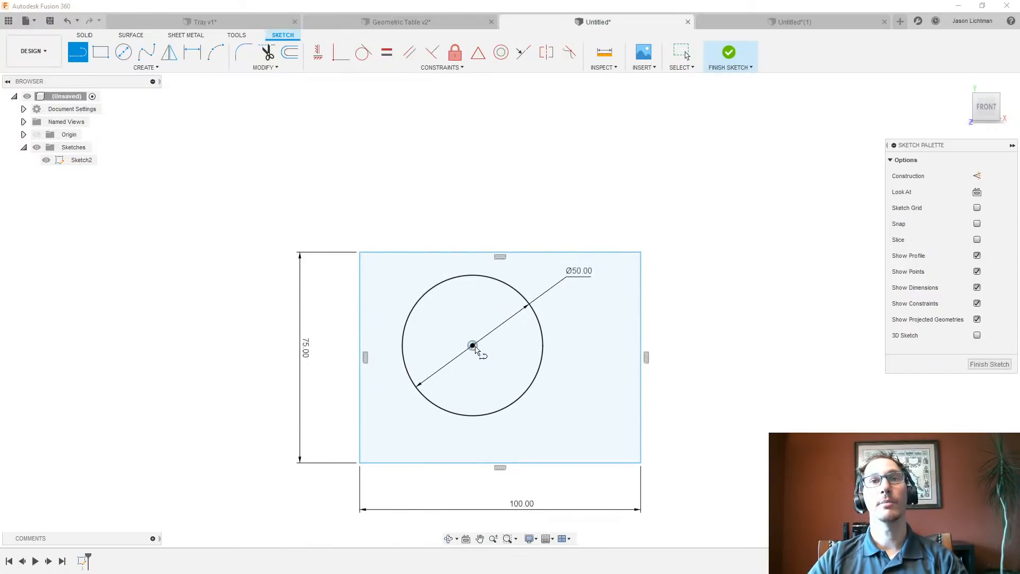
pyautogui.click(473, 346)
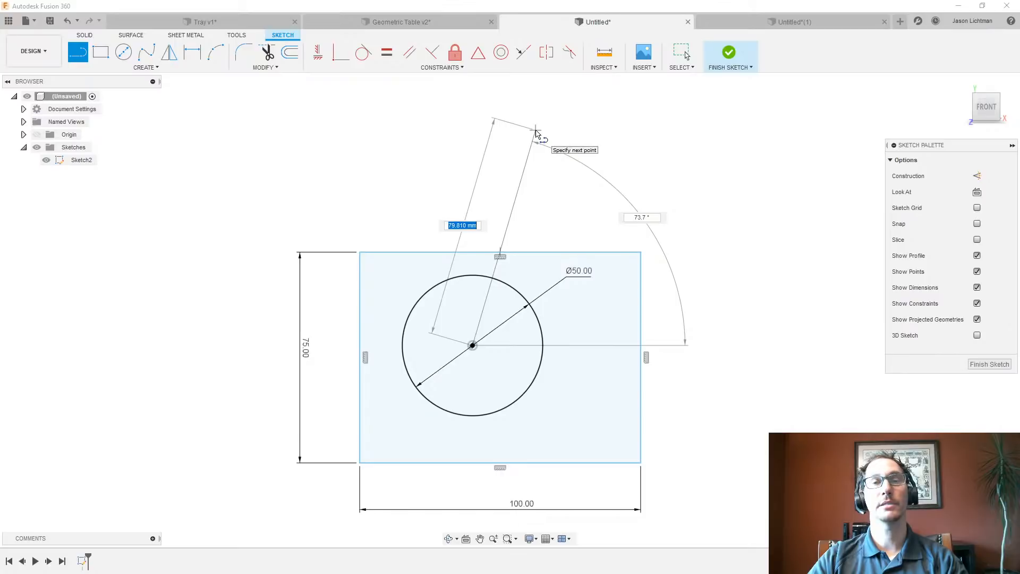
pyautogui.click(535, 130)
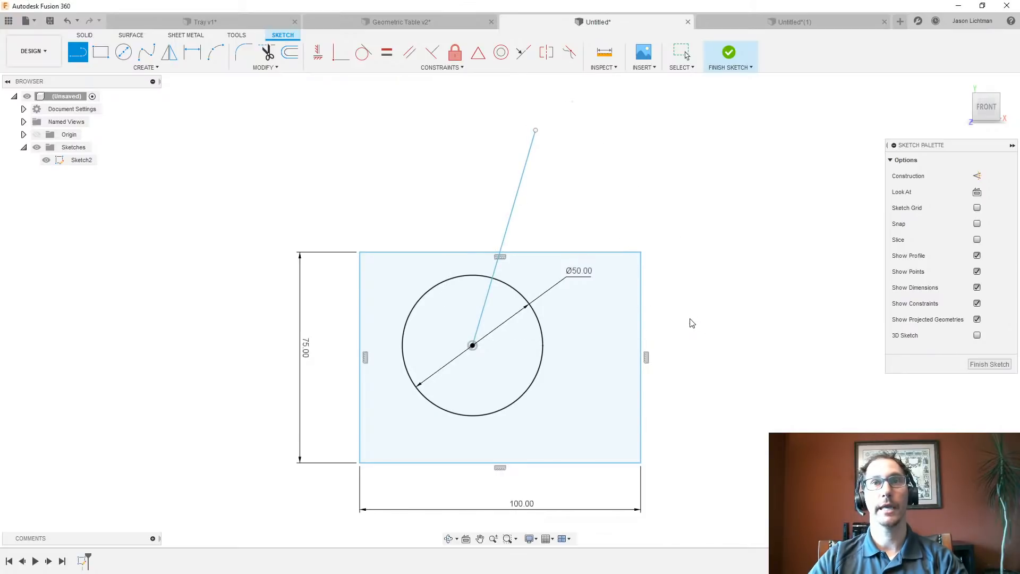
pyautogui.press('Escape')
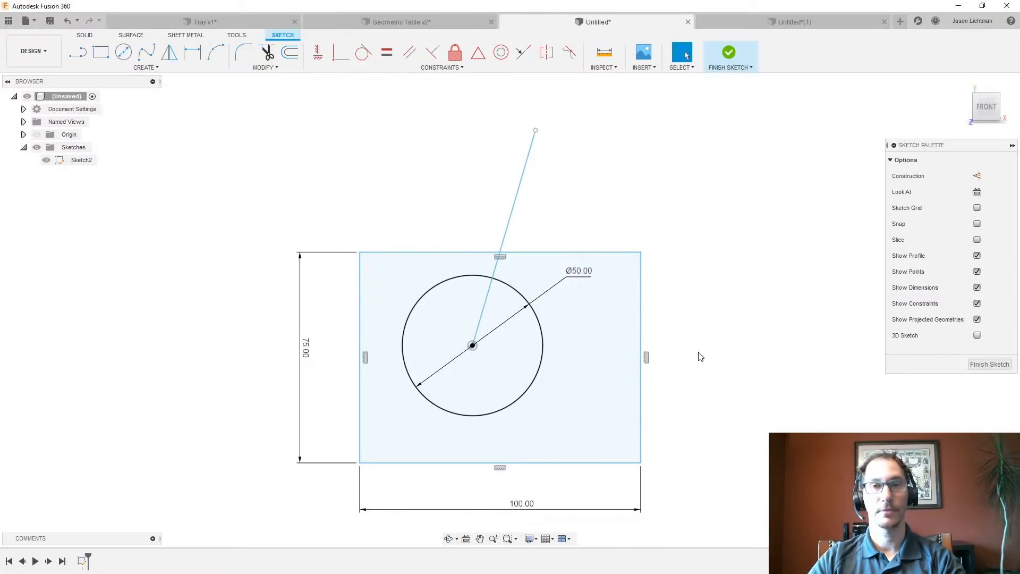
# Sketch a second line about 84 mm long from the circle's centre, sloping about 10° downward past the rectangle's right edge
pyautogui.press('l')
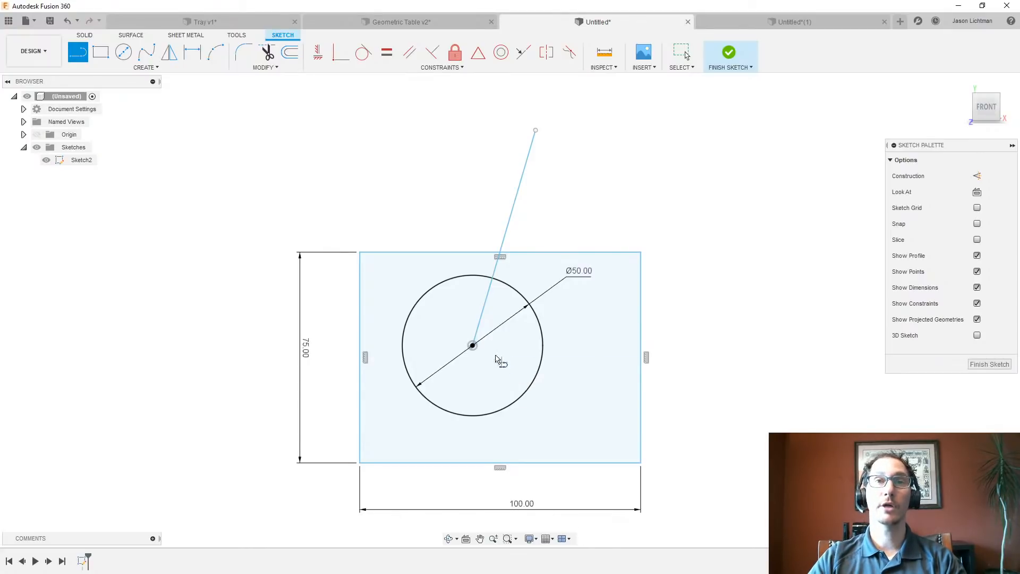
pyautogui.click(473, 345)
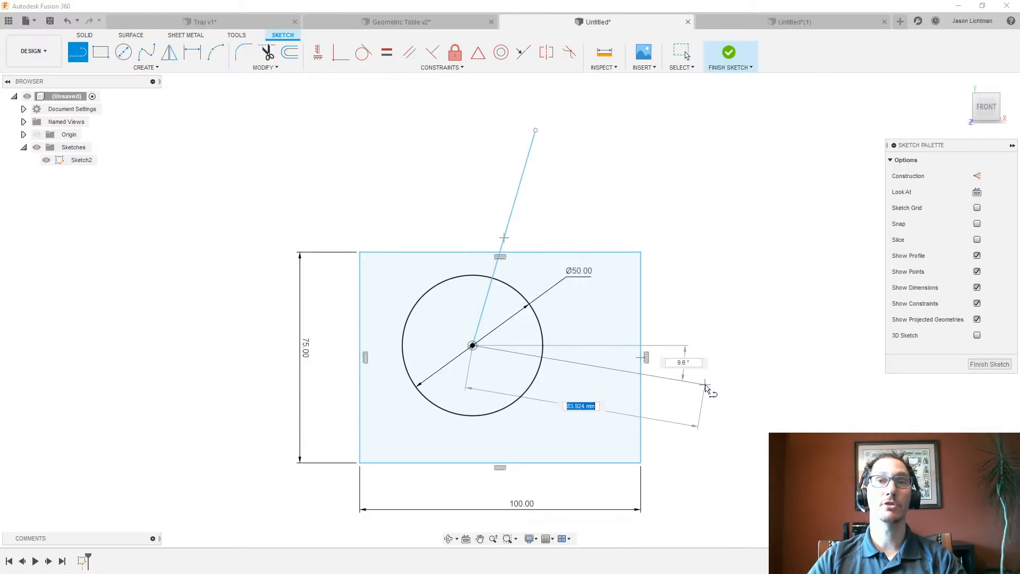
pyautogui.click(706, 385)
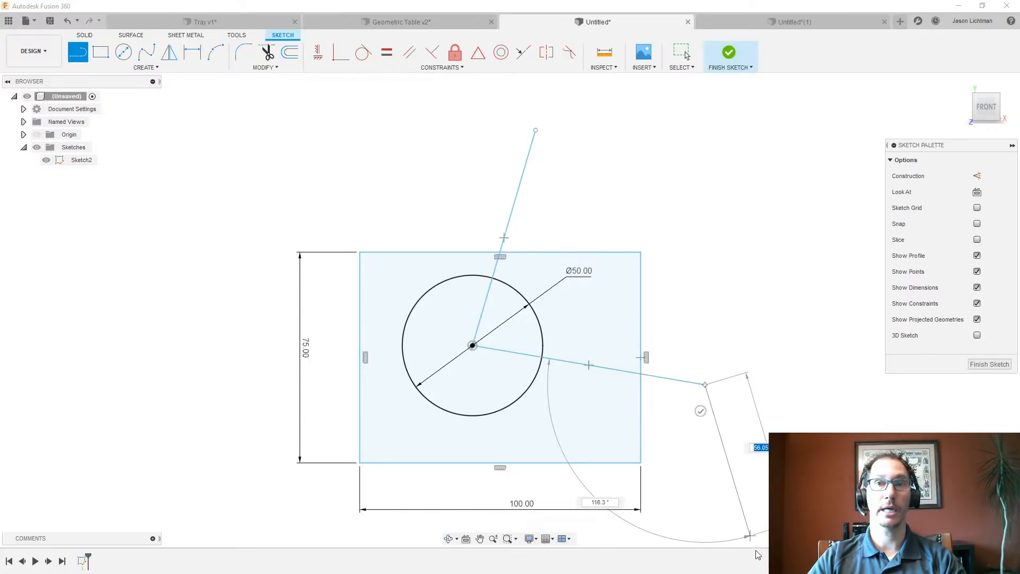
pyautogui.press('Escape')
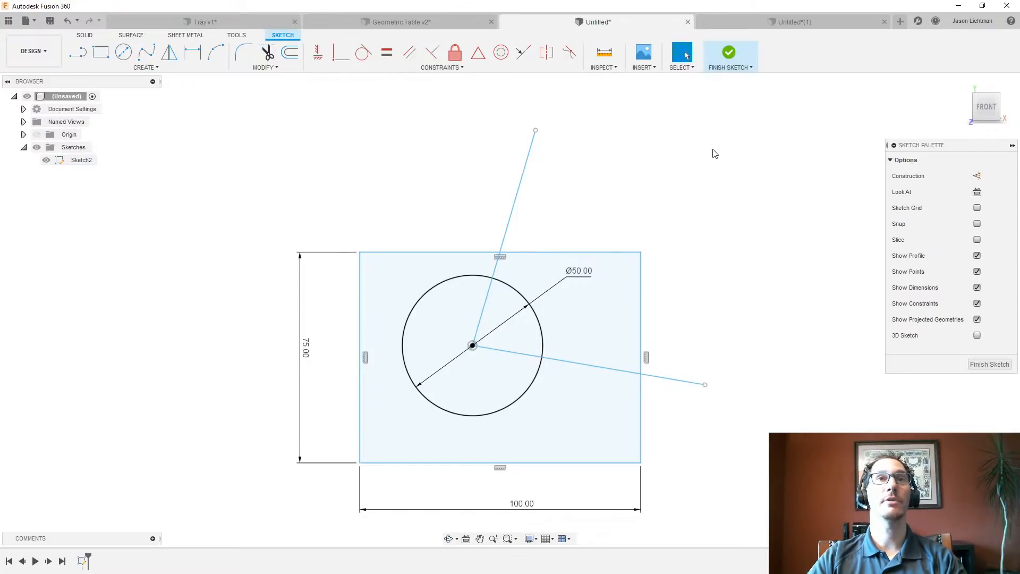
# Examine the orientation of the two lines with the sketch view turned 90° clockwise
pyautogui.click(520, 187)
pyautogui.click(676, 380)
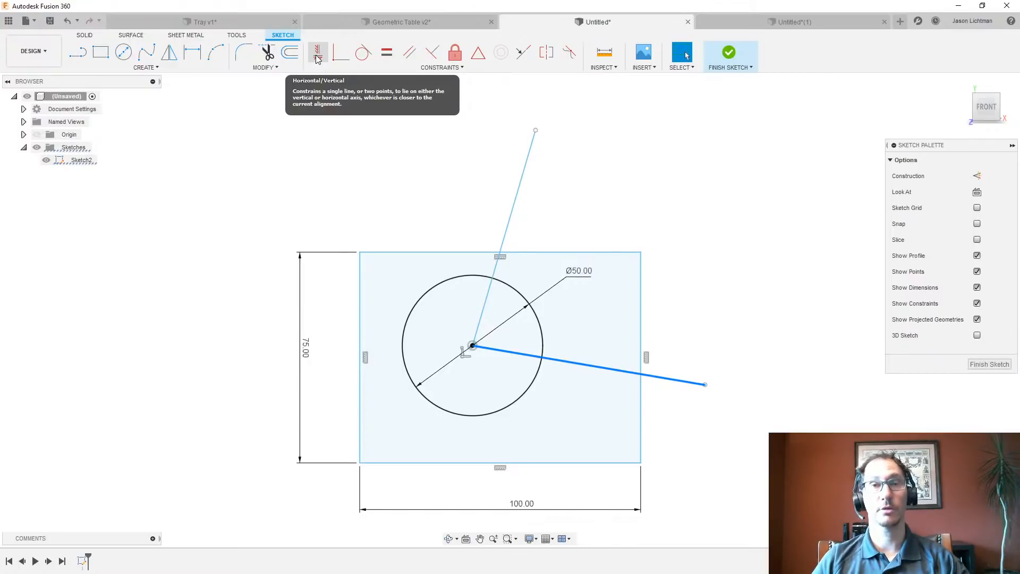
pyautogui.click(350, 116)
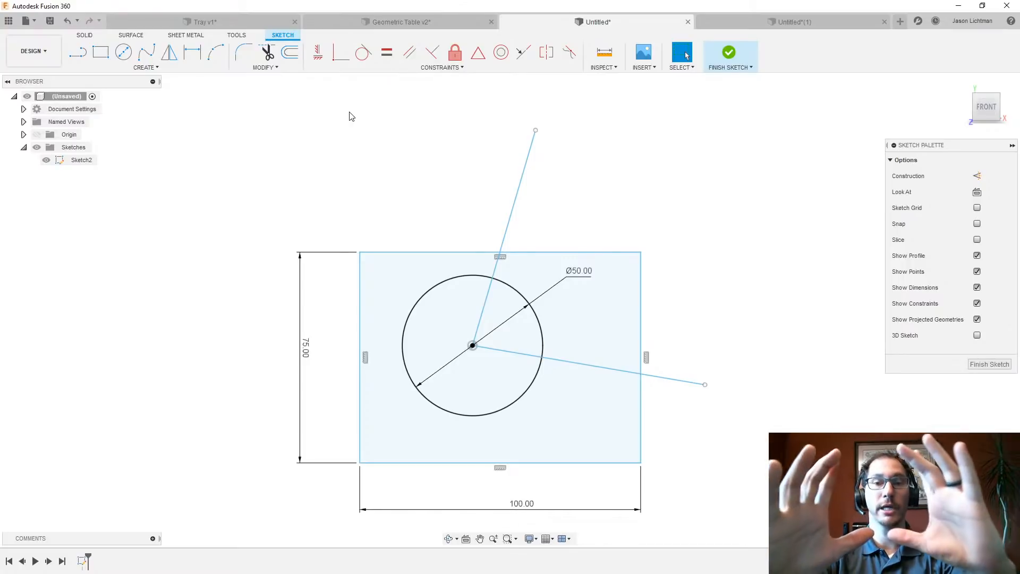
pyautogui.moveTo(1016, 99)
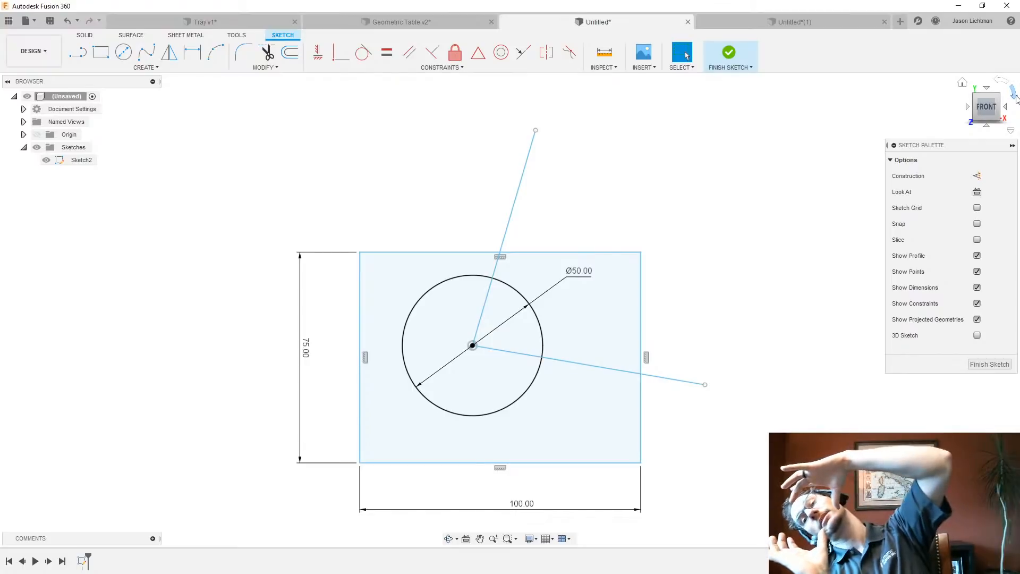
pyautogui.click(1014, 95)
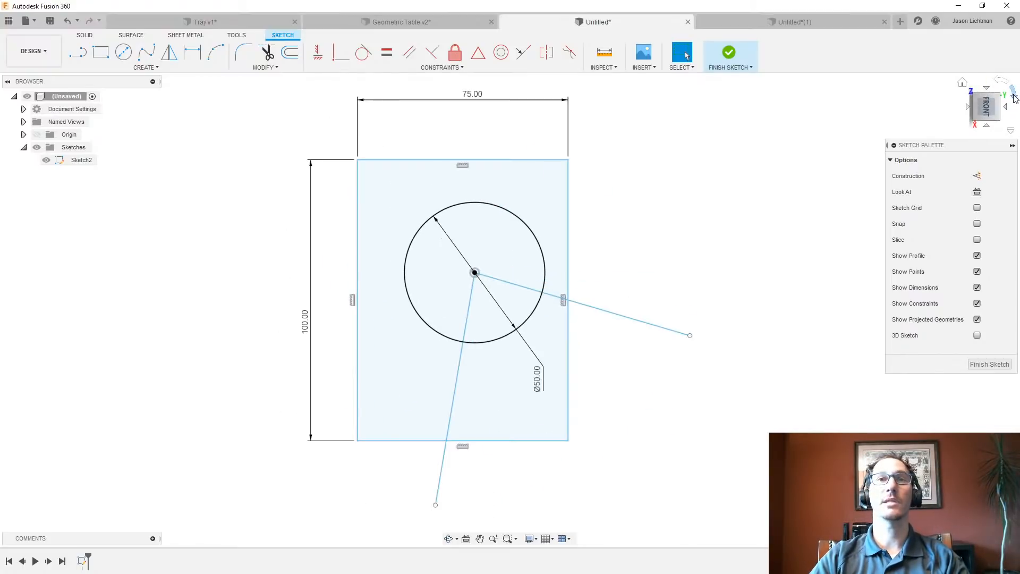
# Make the steep line from the circle's centre vertical with a Horizontal/Vertical constraint
pyautogui.click(616, 319)
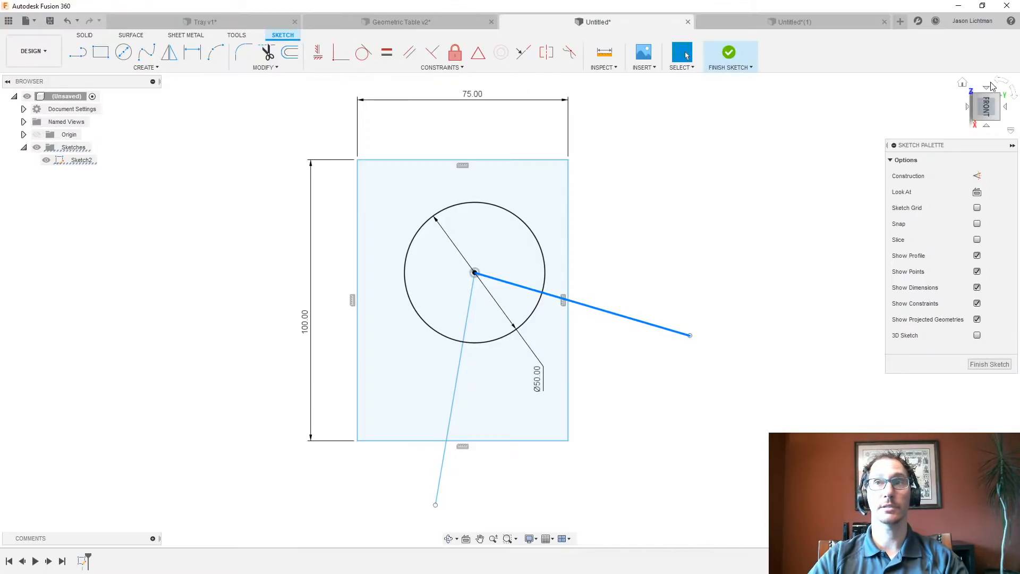
pyautogui.click(998, 81)
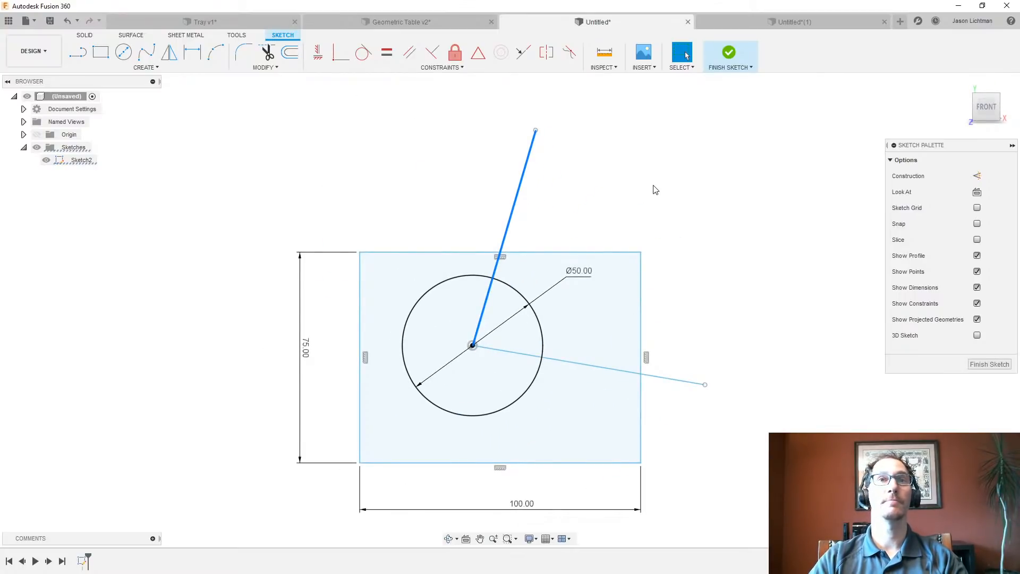
pyautogui.click(319, 61)
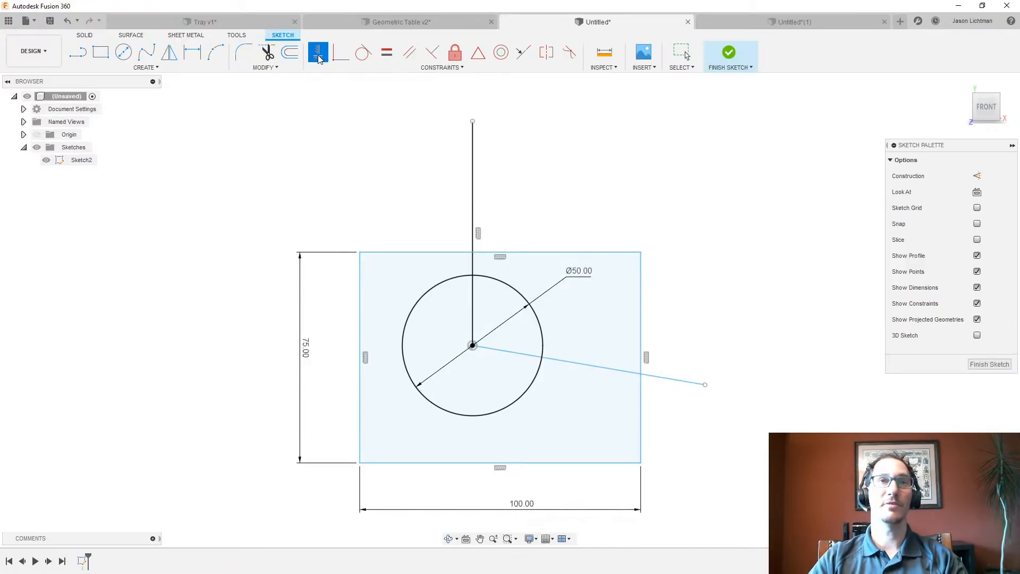
pyautogui.click(318, 53)
pyautogui.press('Escape')
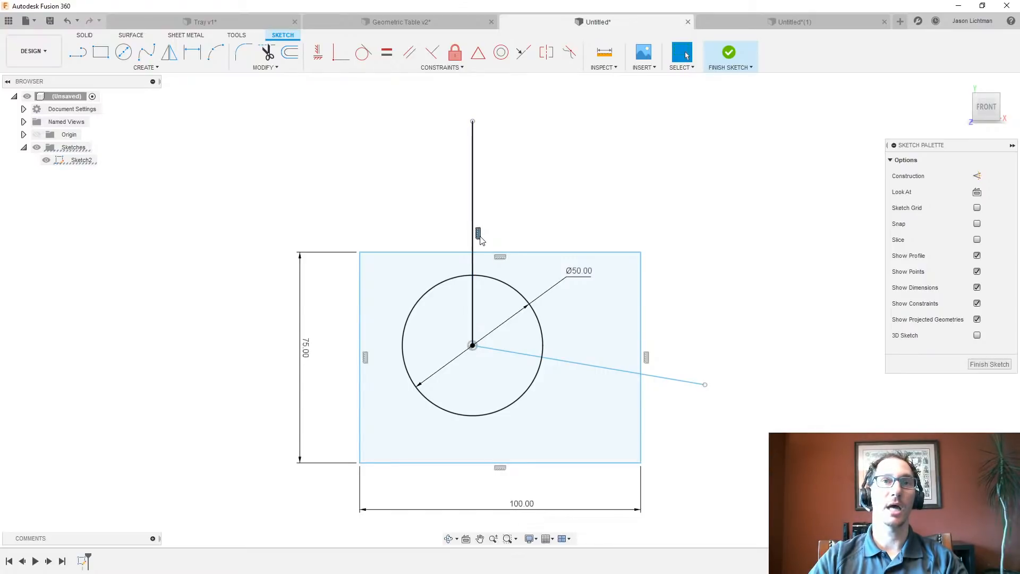
# Make the shallow sloping line from the circle's centre horizontal with a Horizontal/Vertical constraint
pyautogui.click(320, 59)
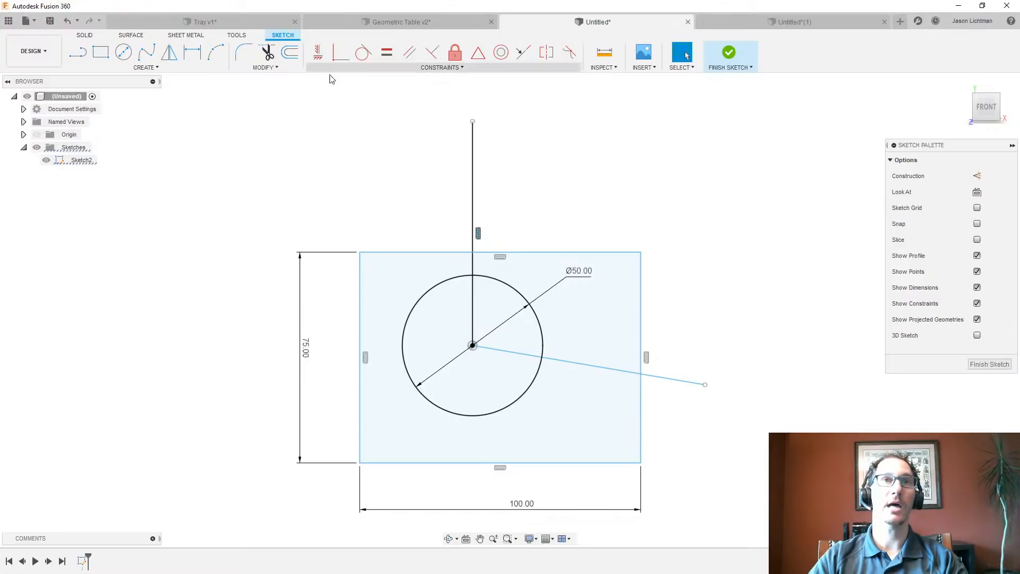
pyautogui.click(667, 383)
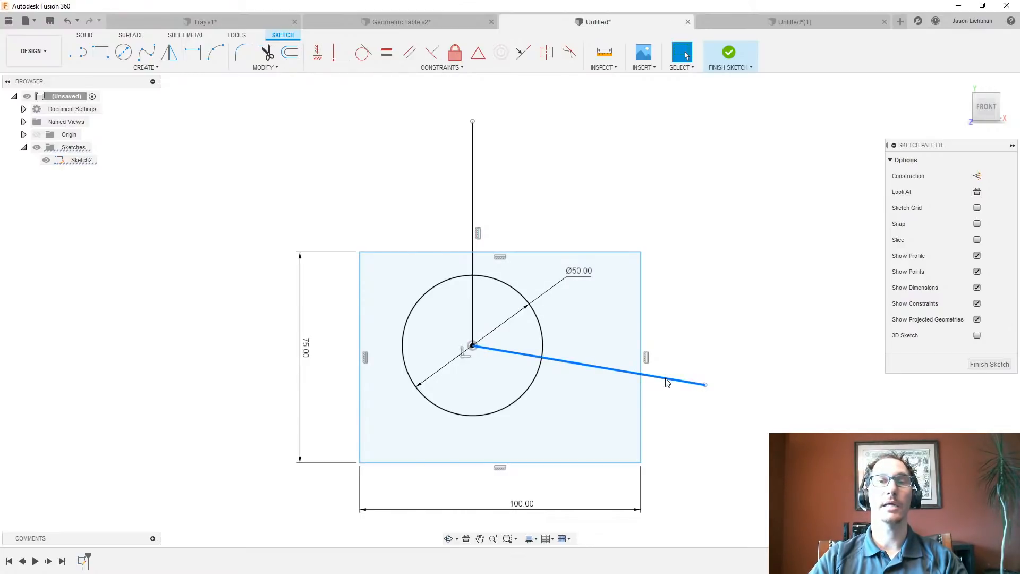
pyautogui.click(320, 57)
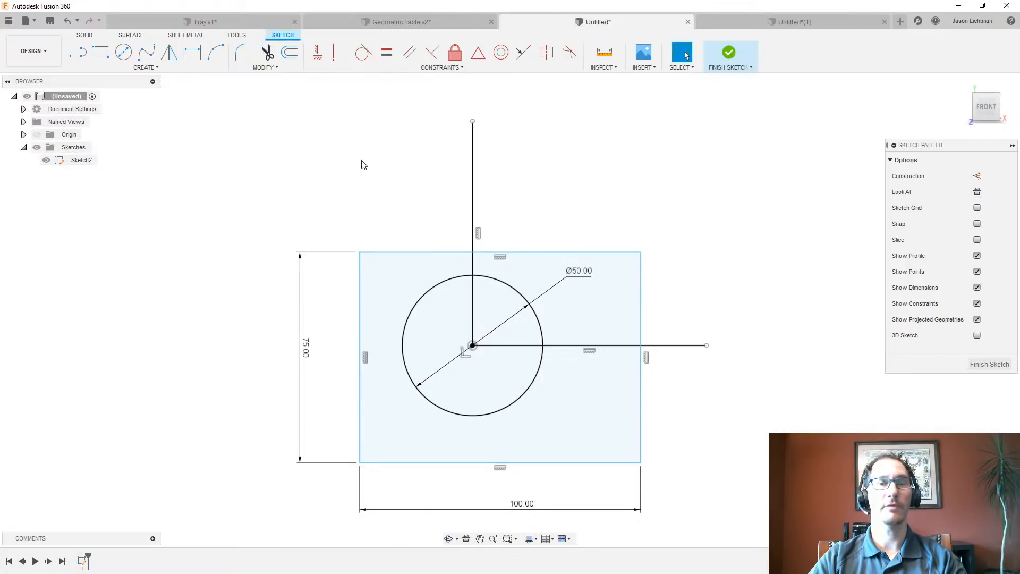
# Convert the vertical line and the horizontal line from the circle's centre into construction lines
pyautogui.click(474, 175)
pyautogui.press('x')
pyautogui.press('Escape')
pyautogui.click(586, 345)
pyautogui.press('x')
pyautogui.press('Escape')
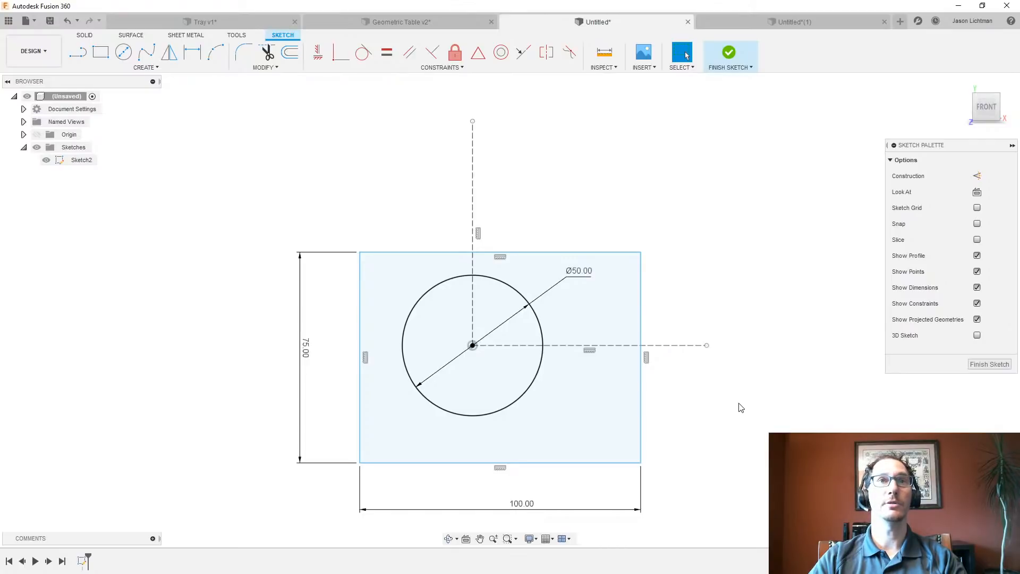
# Constrain the vertical construction line's free end to the midpoint of the rectangle's top edge, and move the rectangle down around the circle
pyautogui.click(435, 71)
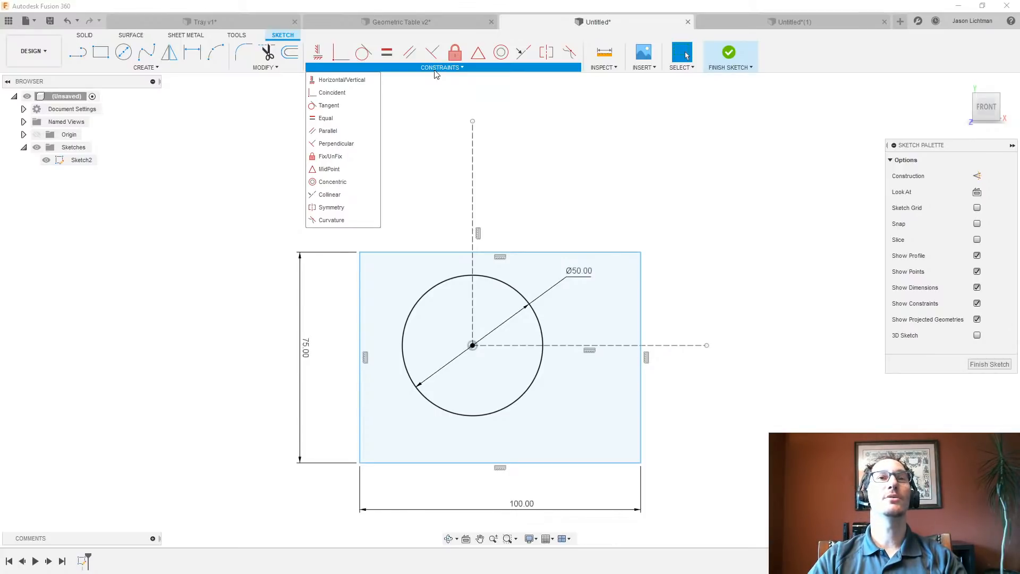
pyautogui.click(330, 170)
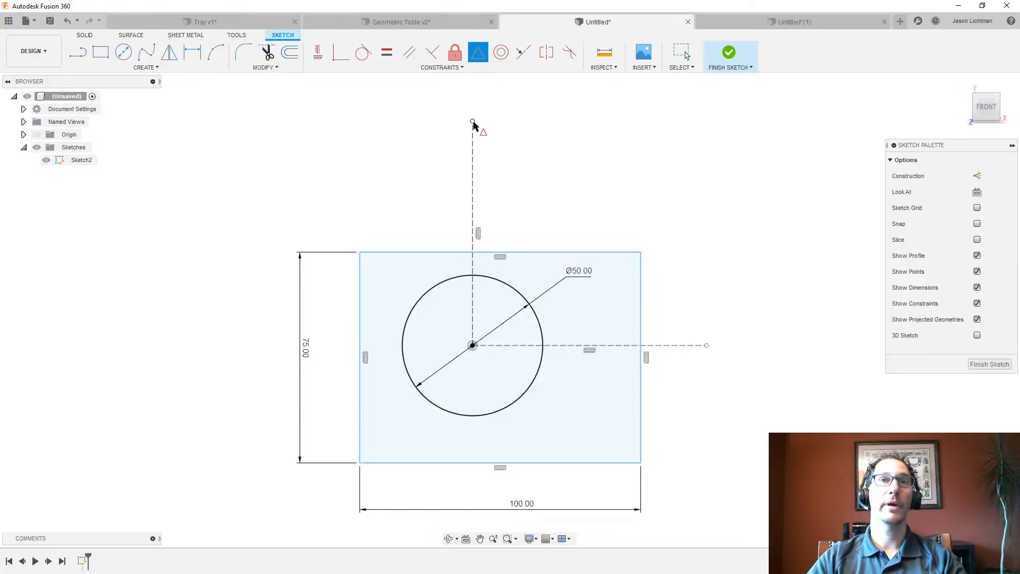
pyautogui.click(473, 122)
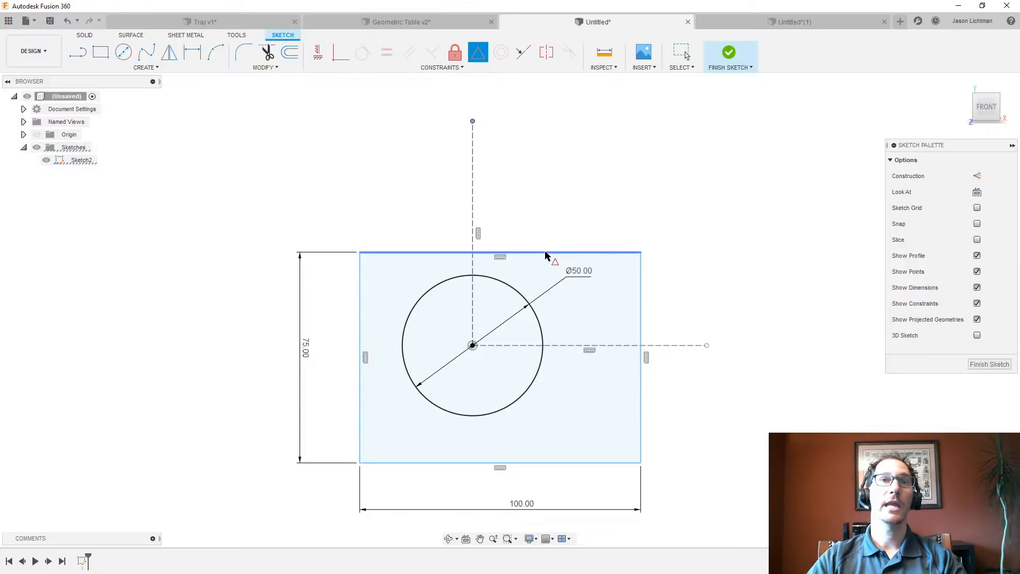
pyautogui.click(545, 253)
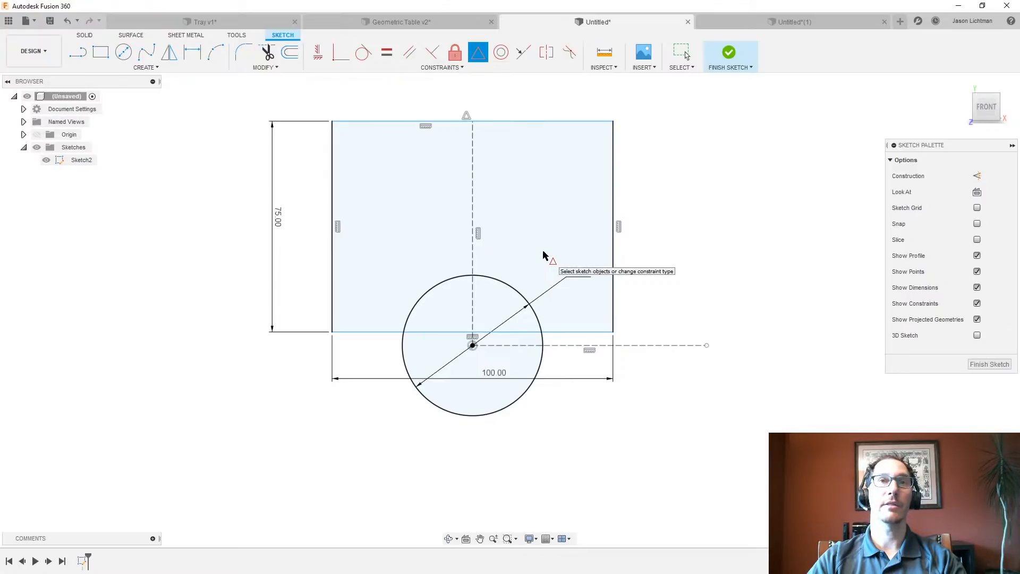
pyautogui.press('Escape')
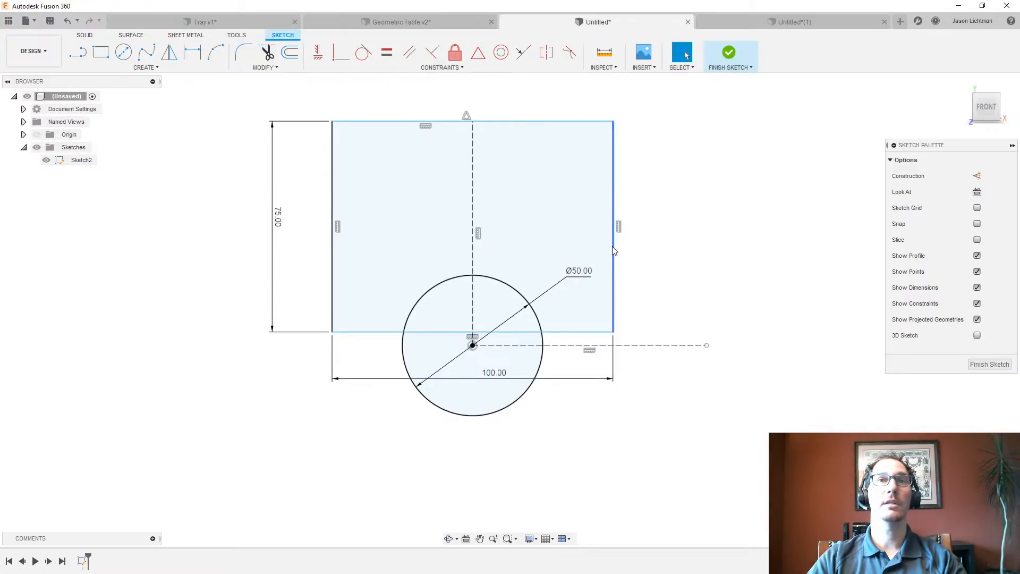
pyautogui.moveTo(602, 338)
pyautogui.mouseDown()
pyautogui.moveTo(583, 490)
pyautogui.moveTo(585, 321)
pyautogui.moveTo(583, 493)
pyautogui.moveTo(562, 360)
pyautogui.moveTo(557, 460)
pyautogui.mouseUp()
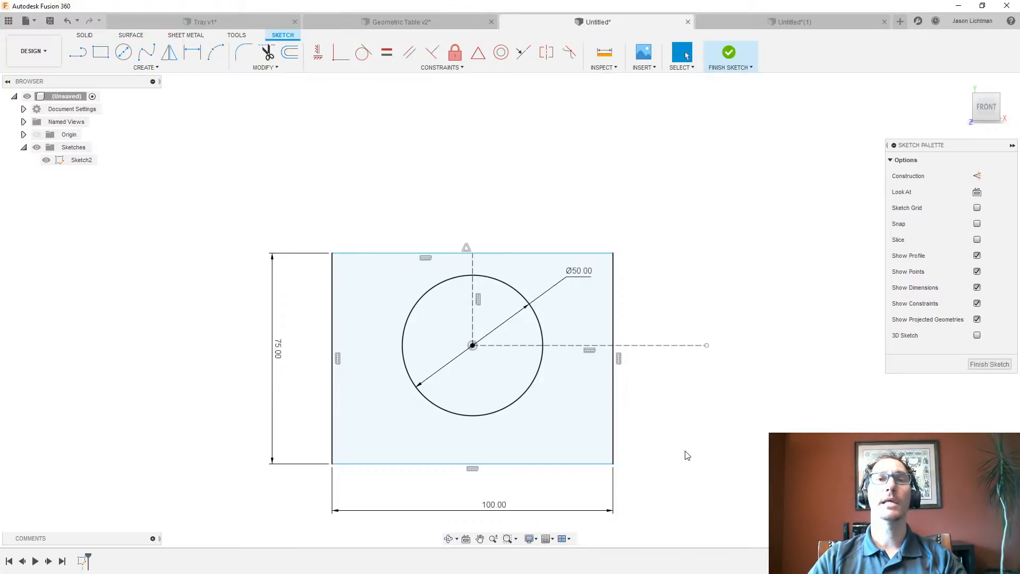
pyautogui.moveTo(581, 465); pyautogui.dragTo(654, 472)
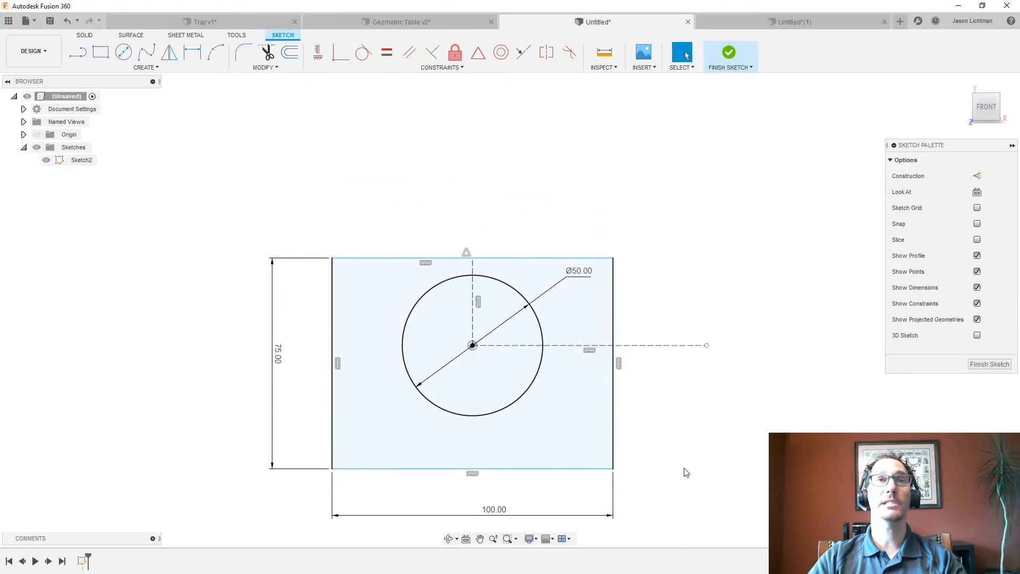
# Try a MidPoint constraint between the horizontal construction line's free end and the rectangle's right edge, and undo it
pyautogui.click(481, 59)
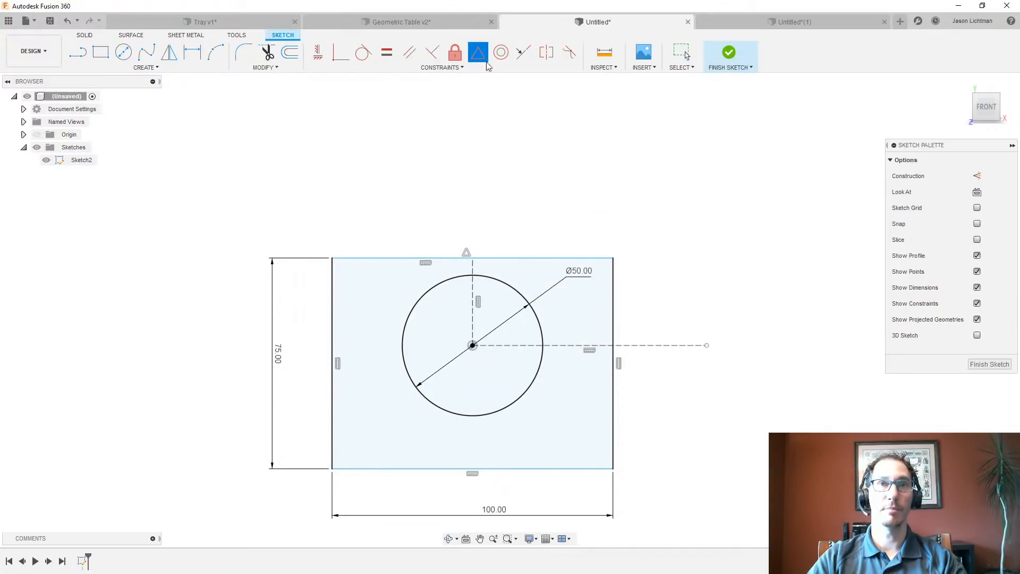
pyautogui.click(707, 345)
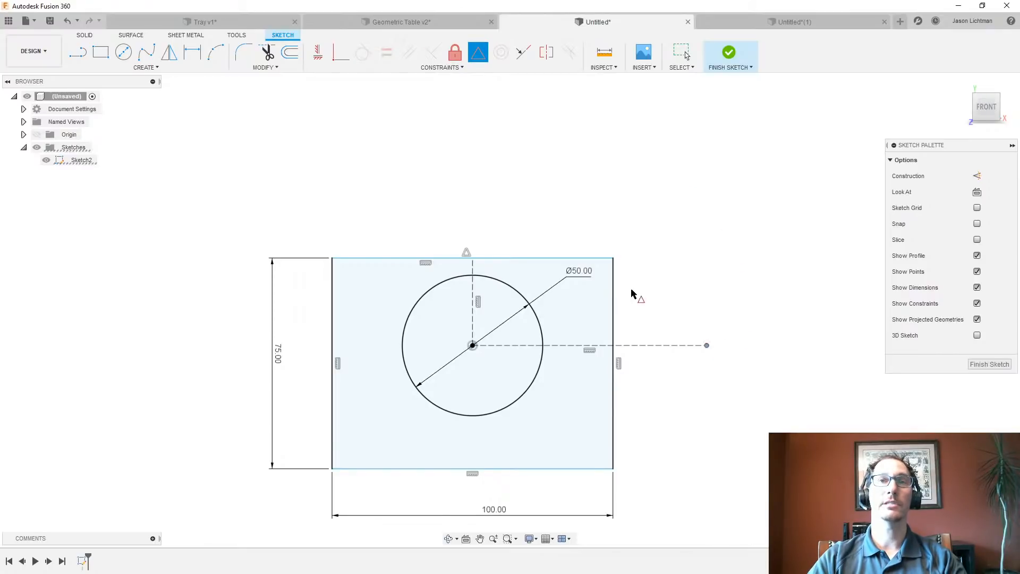
pyautogui.click(611, 319)
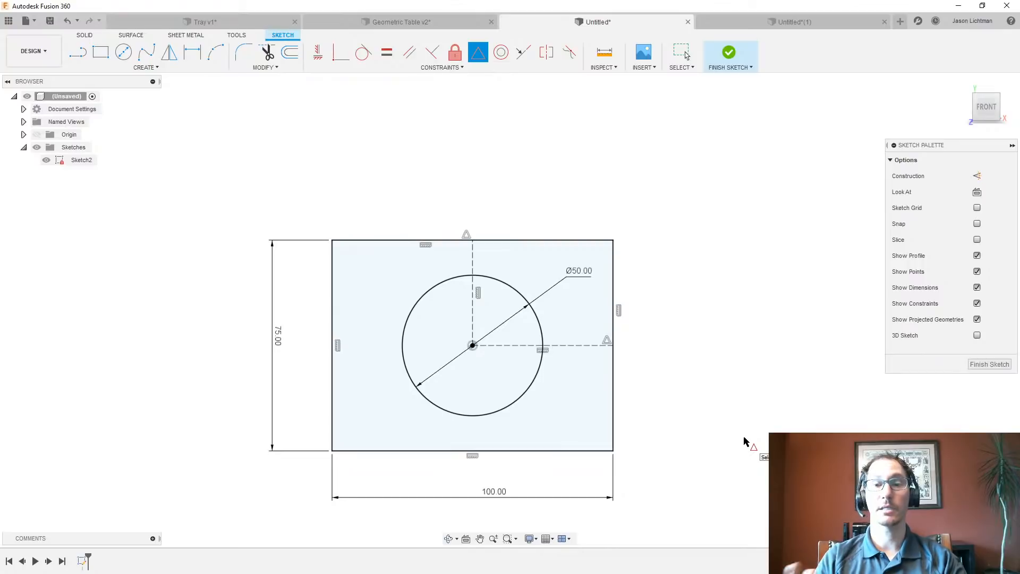
pyautogui.scroll(-1, 745, 441)
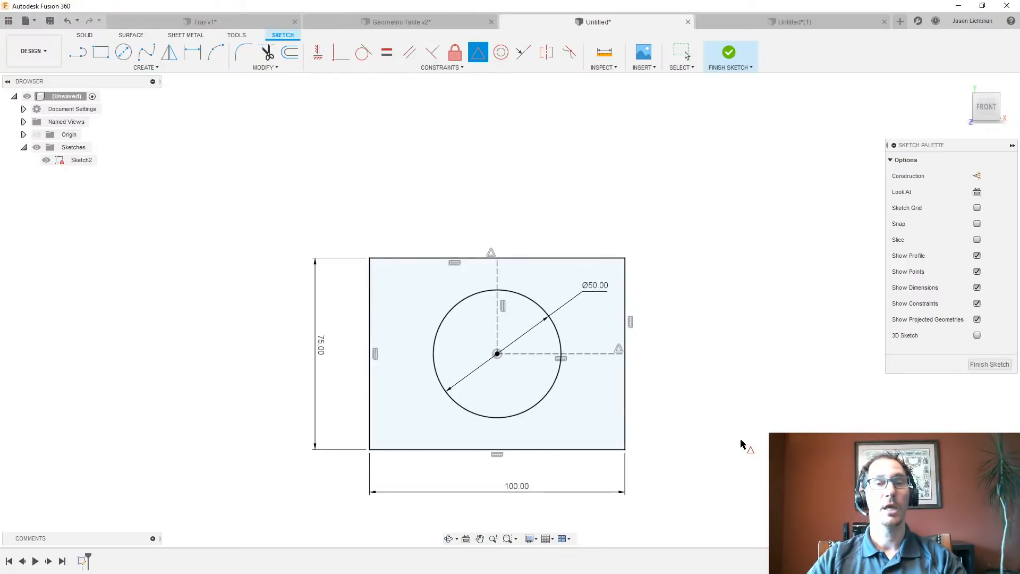
pyautogui.press('Escape')
pyautogui.hotkey('ctrl', 'z')
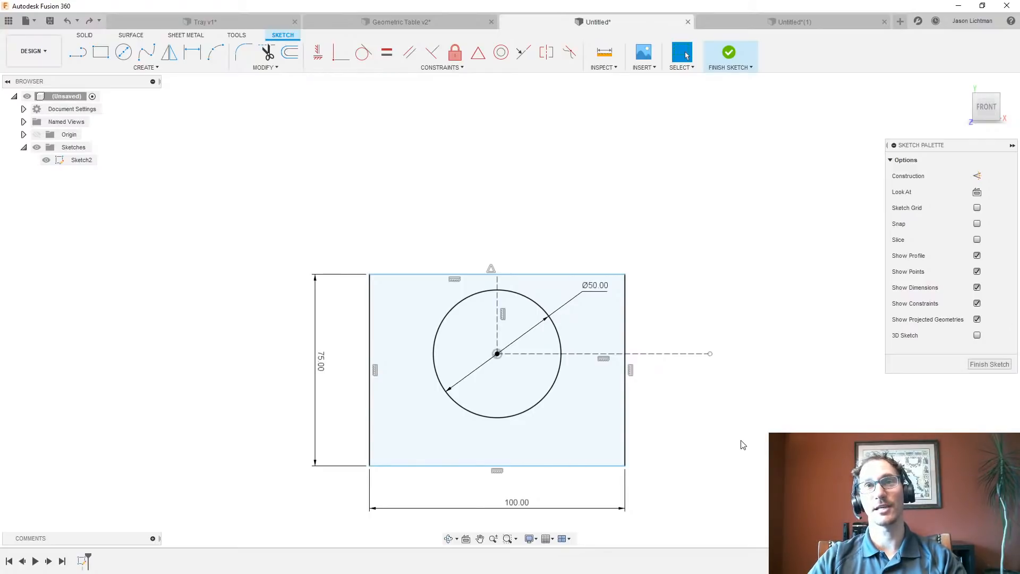
# Make the rectangle's top and bottom edges symmetric about the horizontal construction line with a Symmetry constraint
pyautogui.click(462, 73)
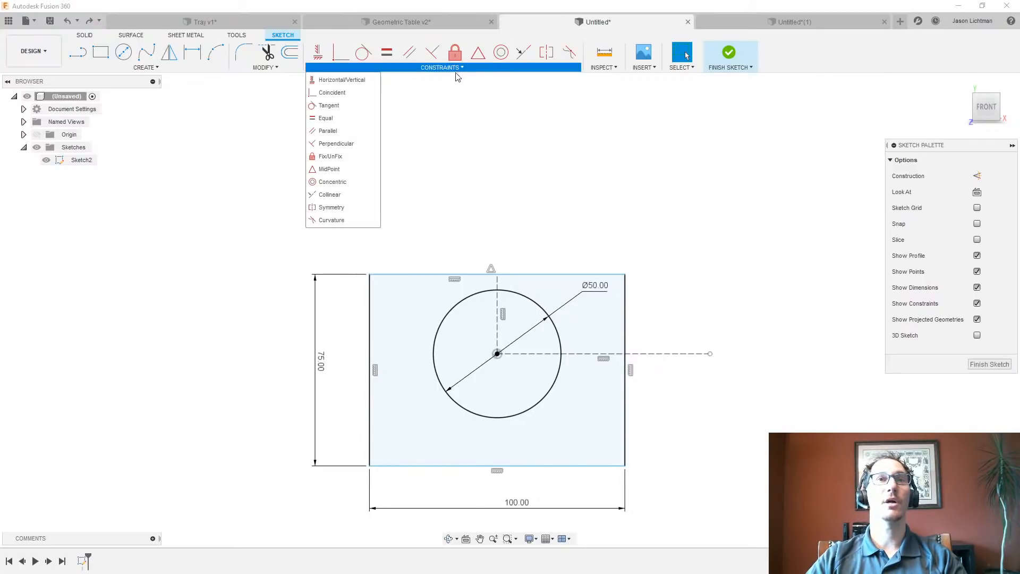
pyautogui.click(322, 208)
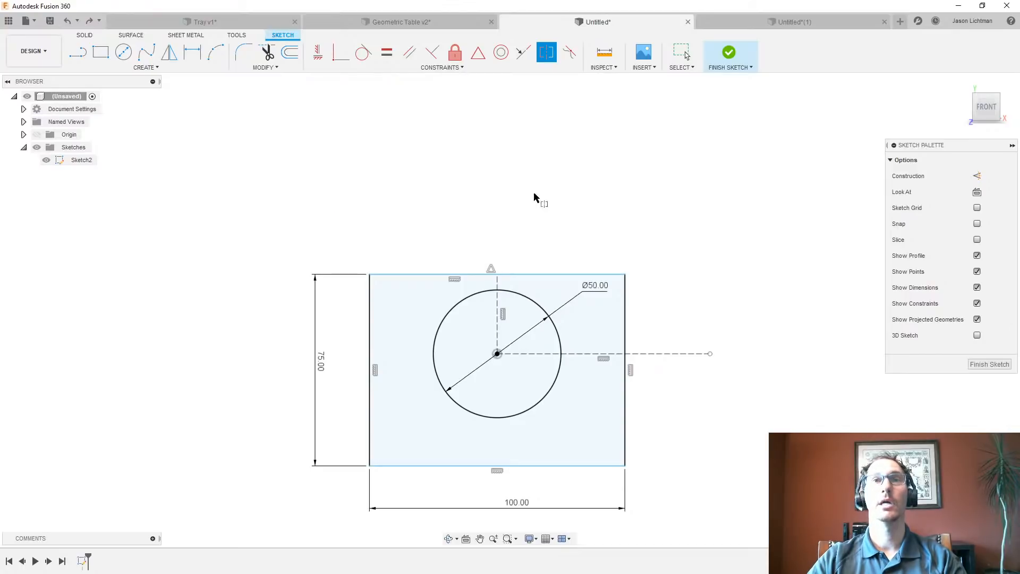
pyautogui.click(547, 275)
pyautogui.click(569, 466)
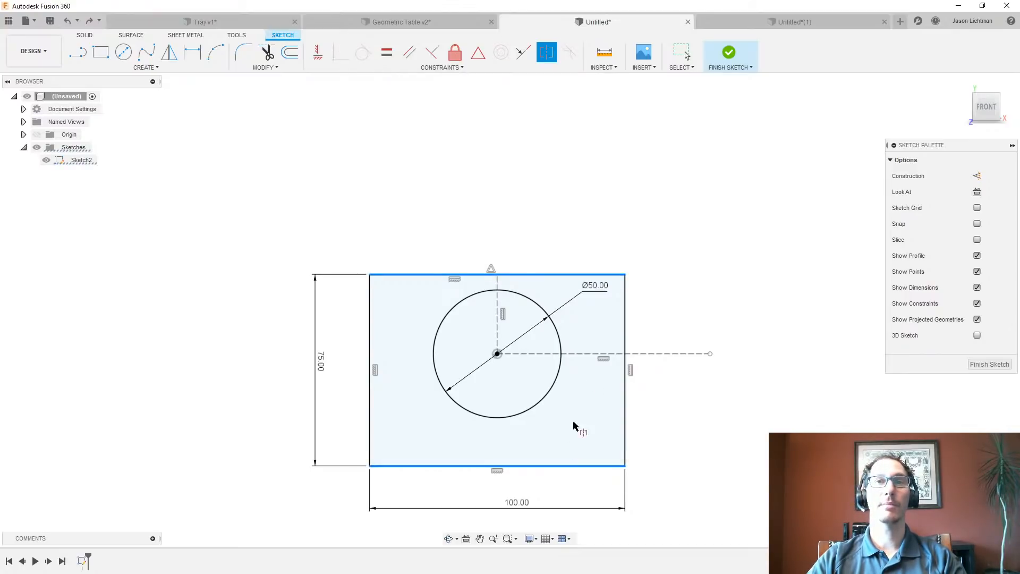
pyautogui.click(593, 354)
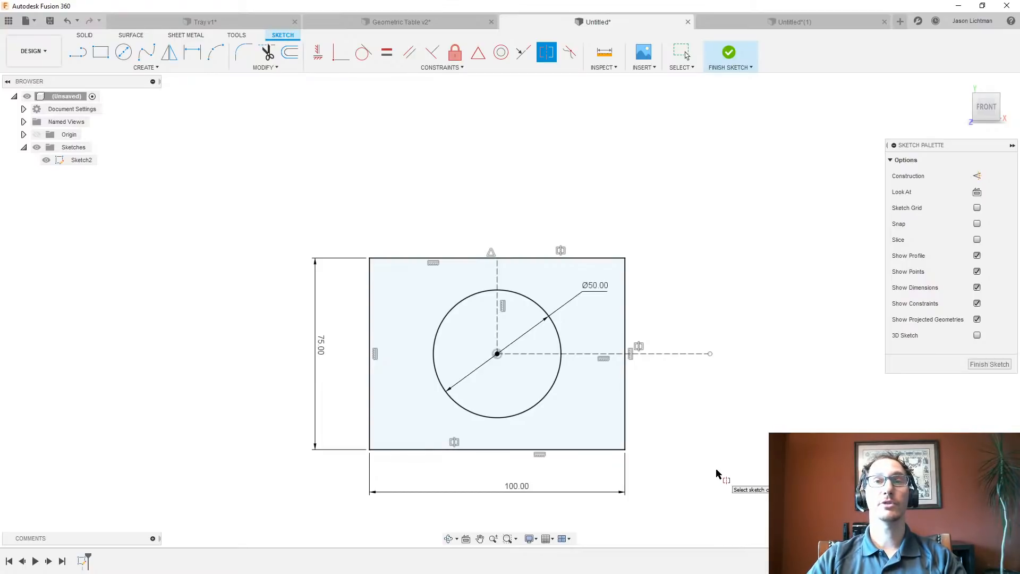
pyautogui.scroll(3, 712, 390)
pyautogui.press('Escape')
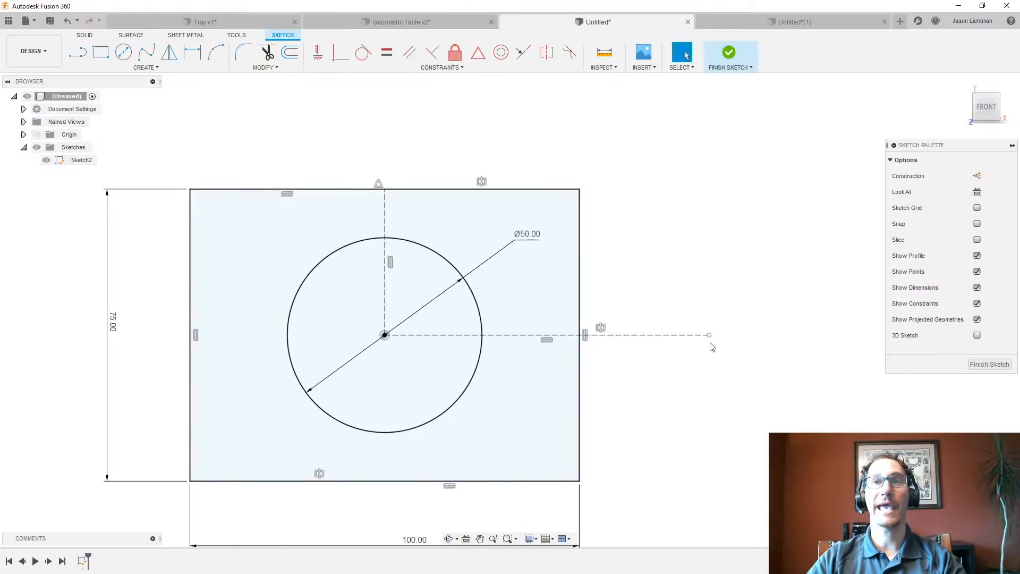
# Shorten the horizontal construction line and make its free end coincident with the rectangle's right edge
pyautogui.moveTo(711, 339); pyautogui.dragTo(633, 365)
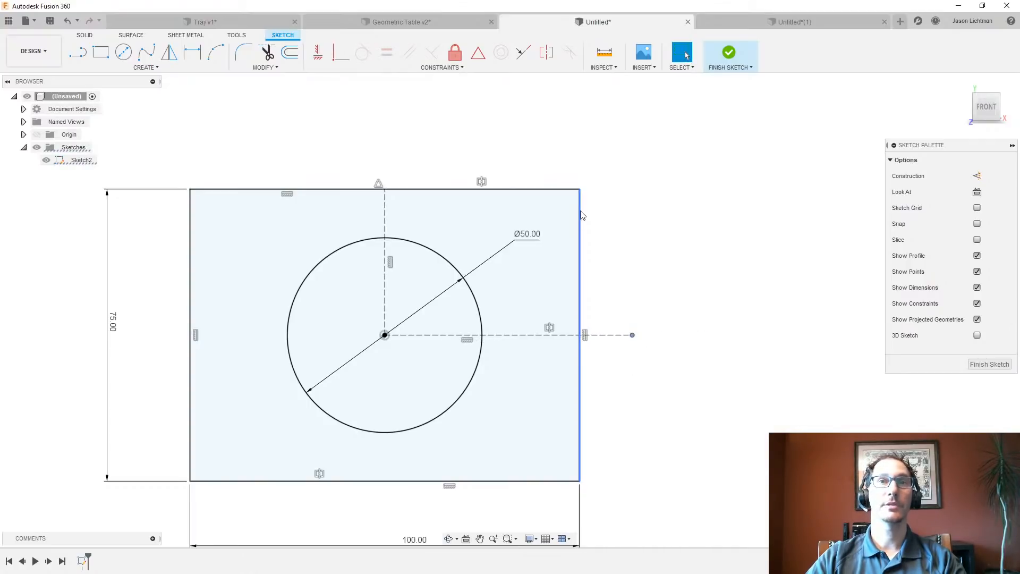
pyautogui.click(658, 434)
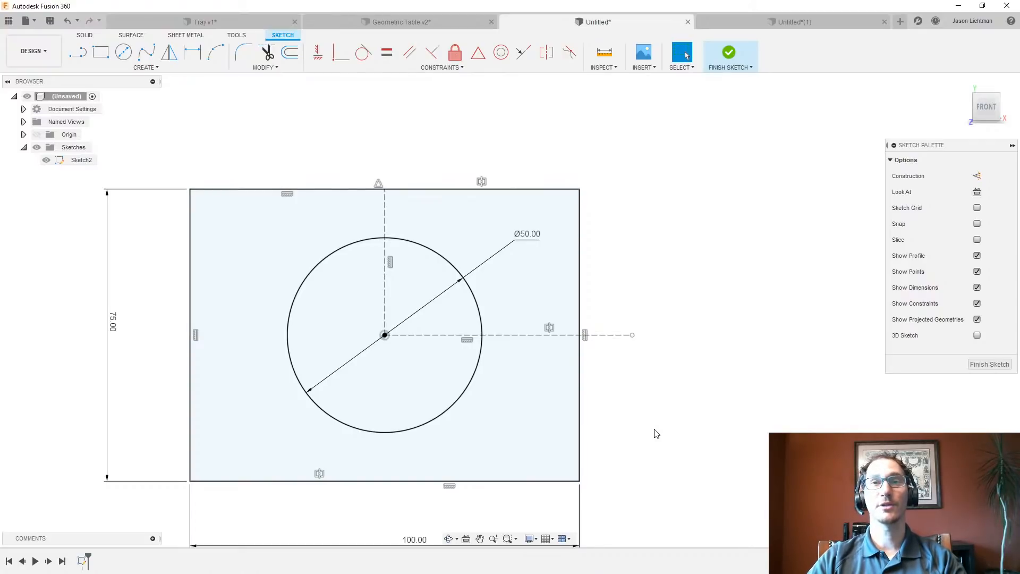
pyautogui.click(633, 337)
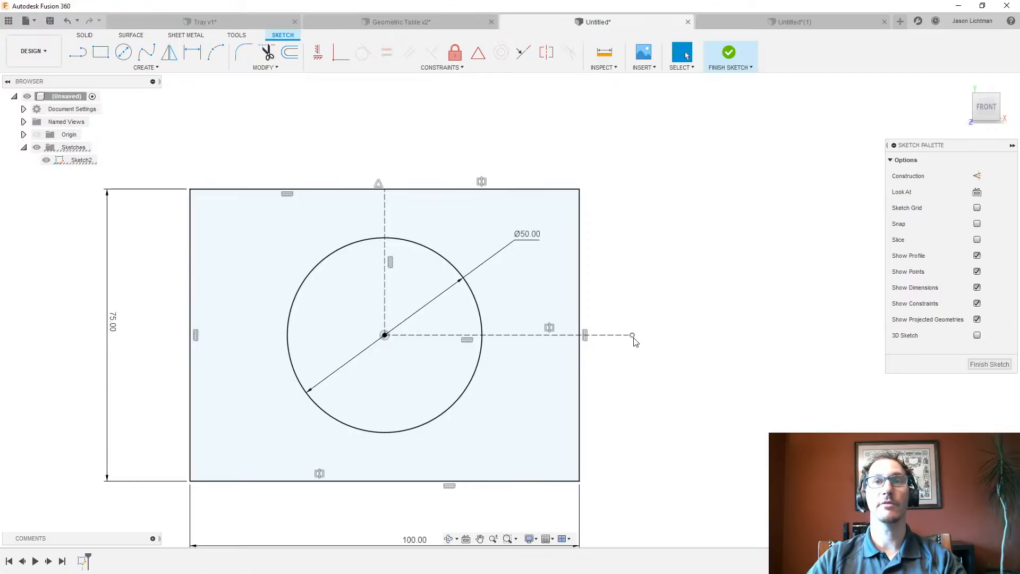
pyautogui.click(428, 68)
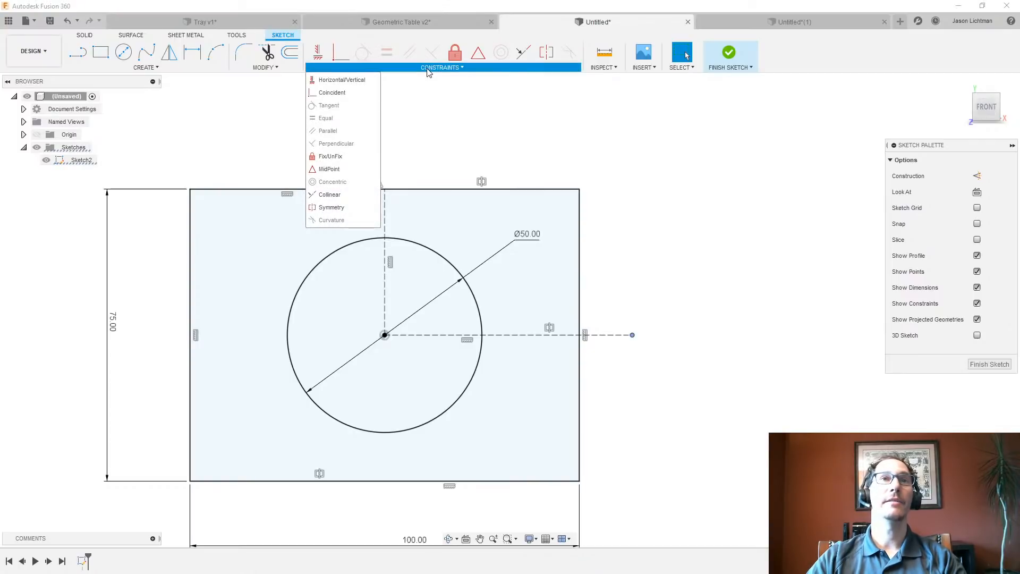
pyautogui.click(353, 93)
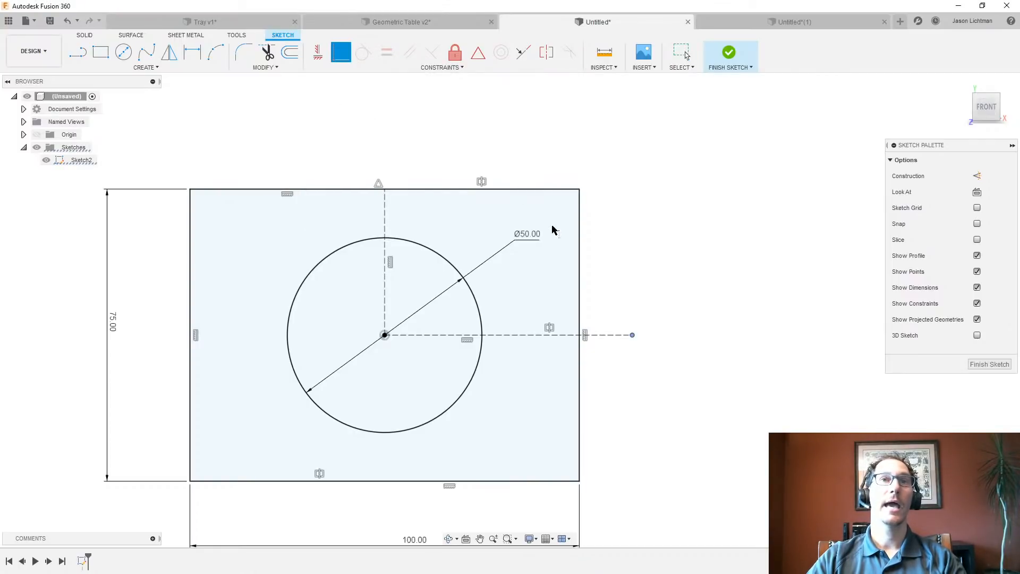
pyautogui.click(580, 265)
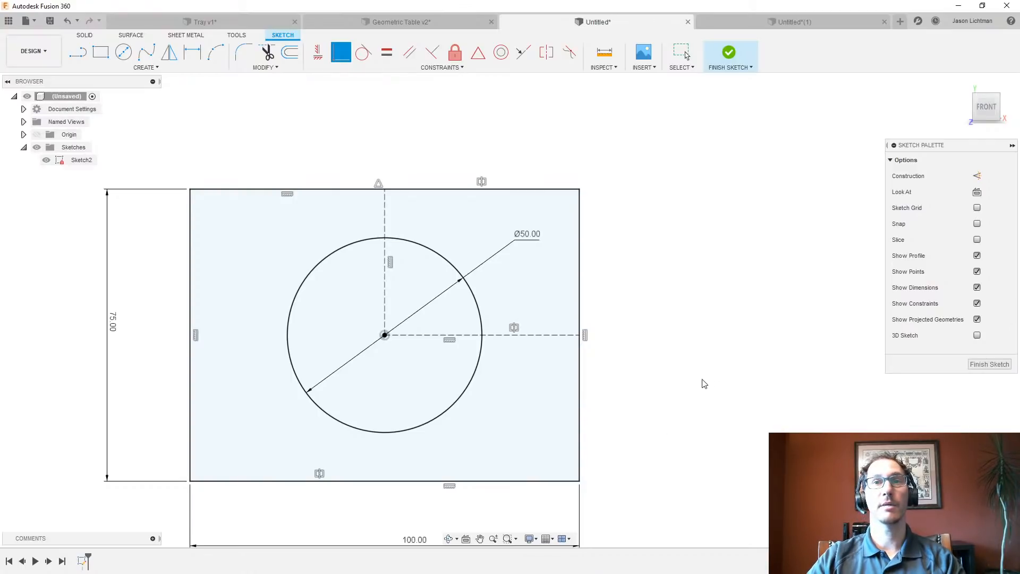
# Sketch a sloping line from outside the rectangle's lower right side to a point inside it, just short of the circle
pyautogui.press('F6')
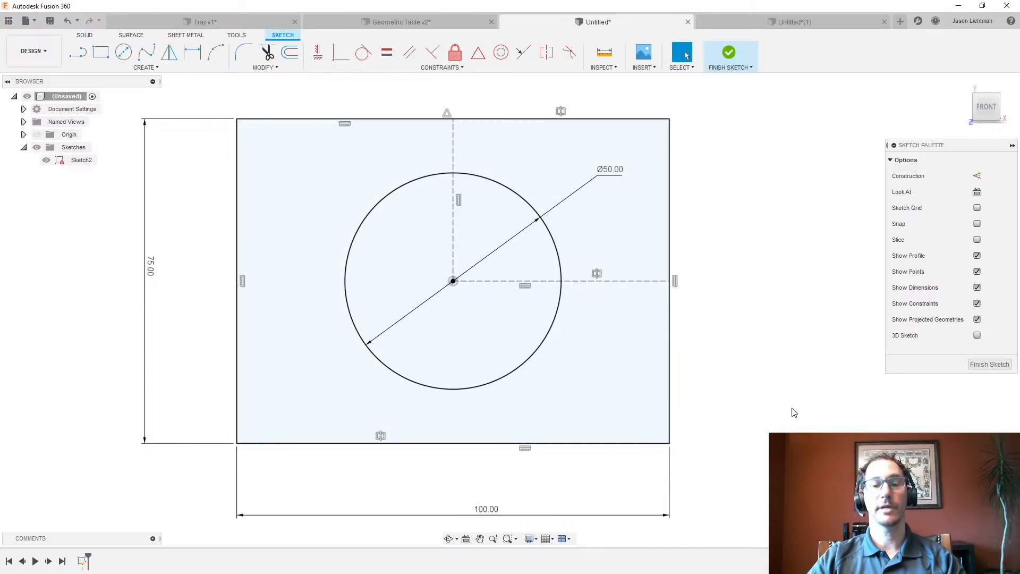
pyautogui.press('l')
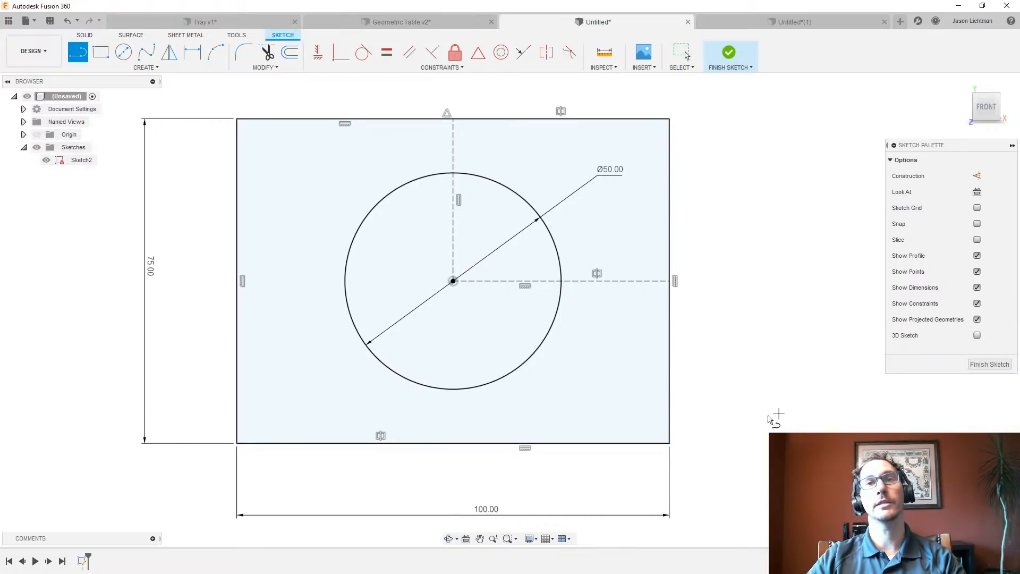
pyautogui.click(744, 409)
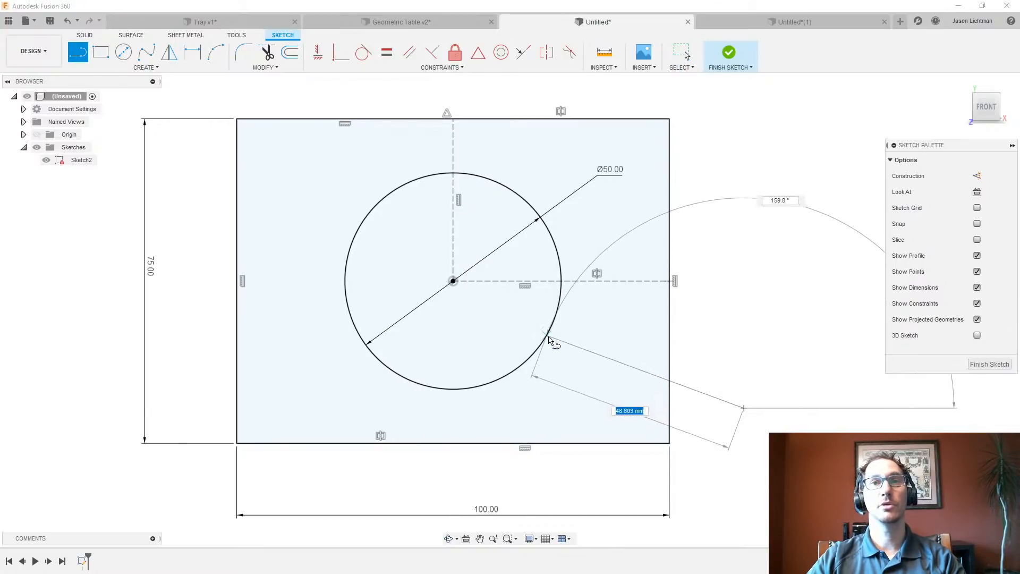
pyautogui.click(563, 352)
pyautogui.press('Escape')
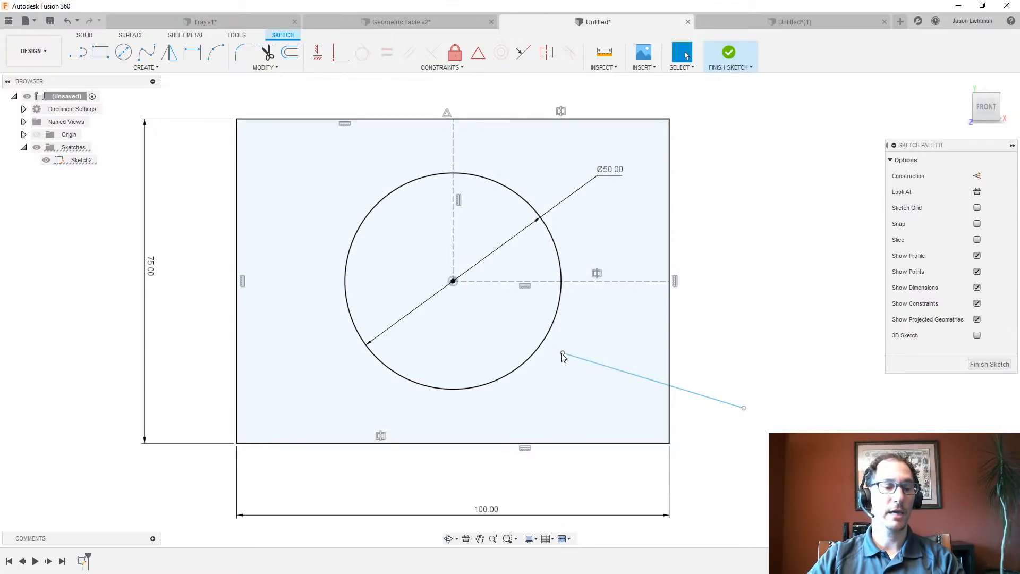
# Try a Coincident constraint between the sloping line's inner endpoint and the circle, and undo it
pyautogui.click(553, 335)
pyautogui.keyDown('shift'); pyautogui.click(551, 331); pyautogui.keyUp('shift')
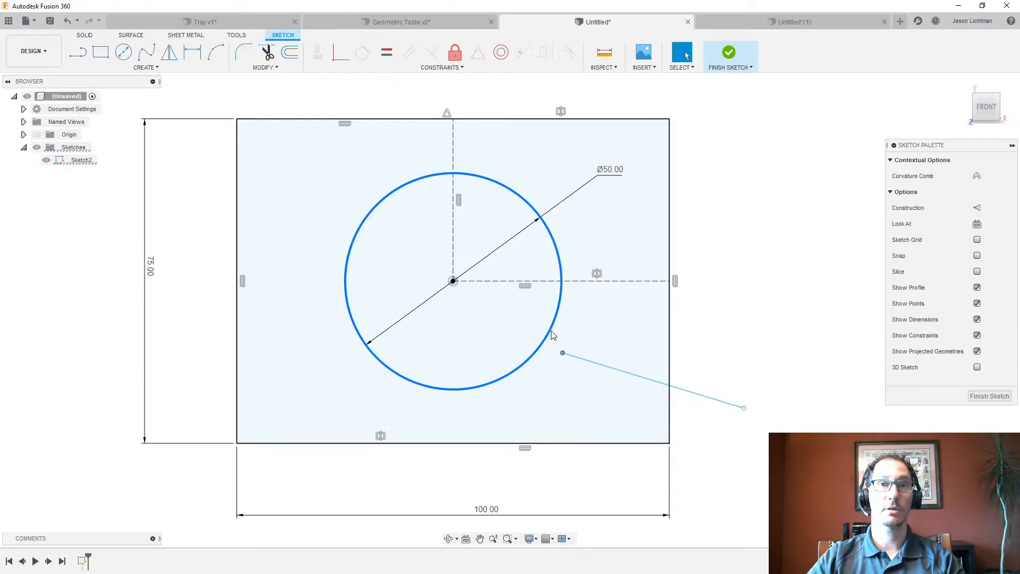
pyautogui.click(340, 52)
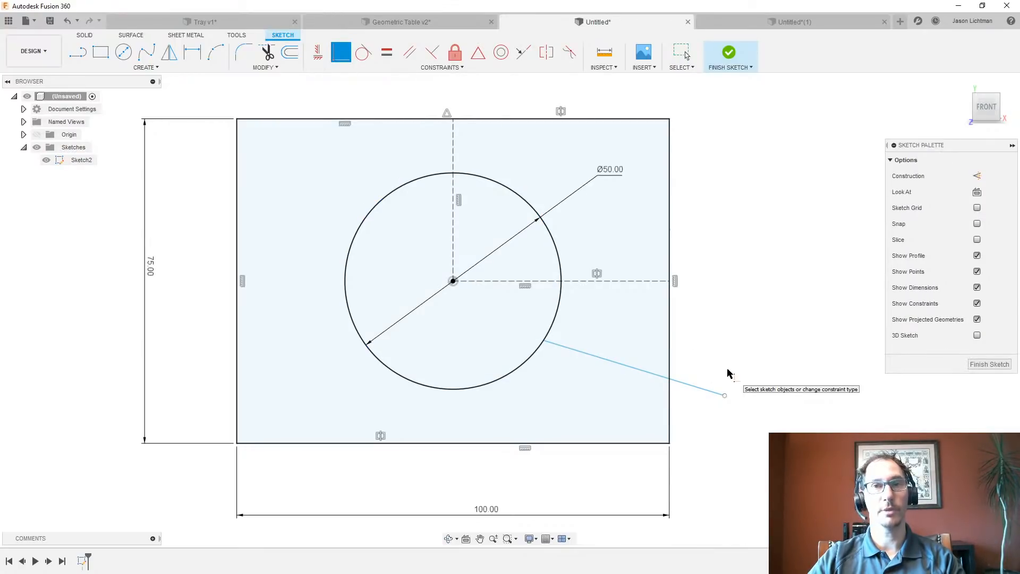
pyautogui.press('Escape')
pyautogui.hotkey('ctrl', 'z')
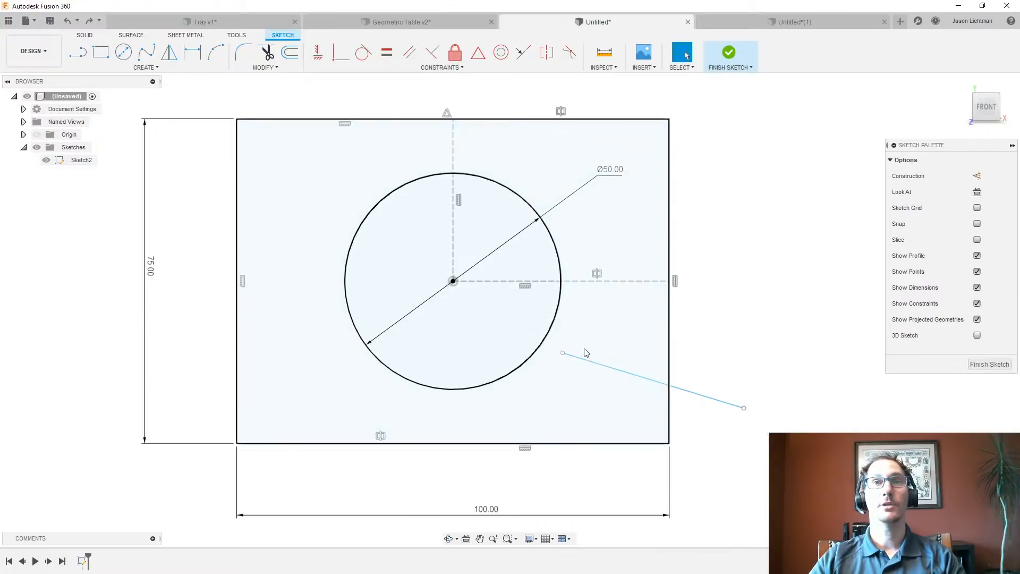
# Attach the sloping line's inner endpoint to the circle with a Coincident constraint
pyautogui.click(564, 354)
pyautogui.click(555, 337)
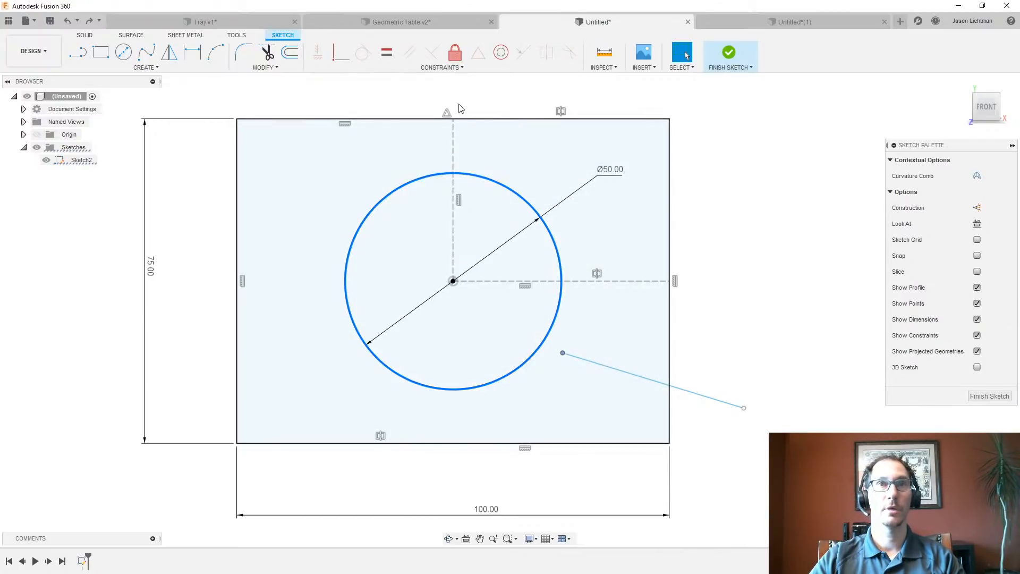
pyautogui.click(447, 67)
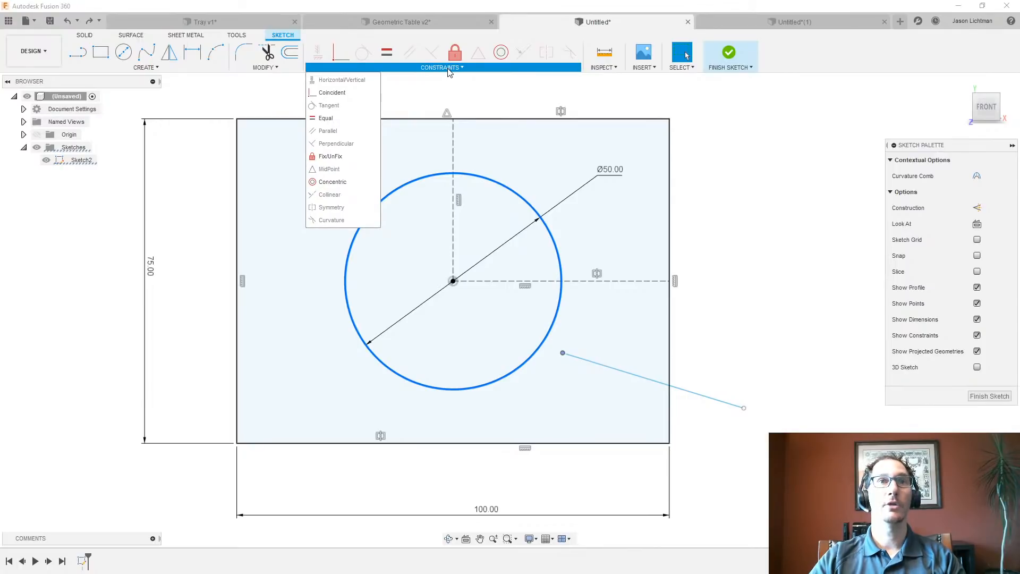
pyautogui.click(332, 92)
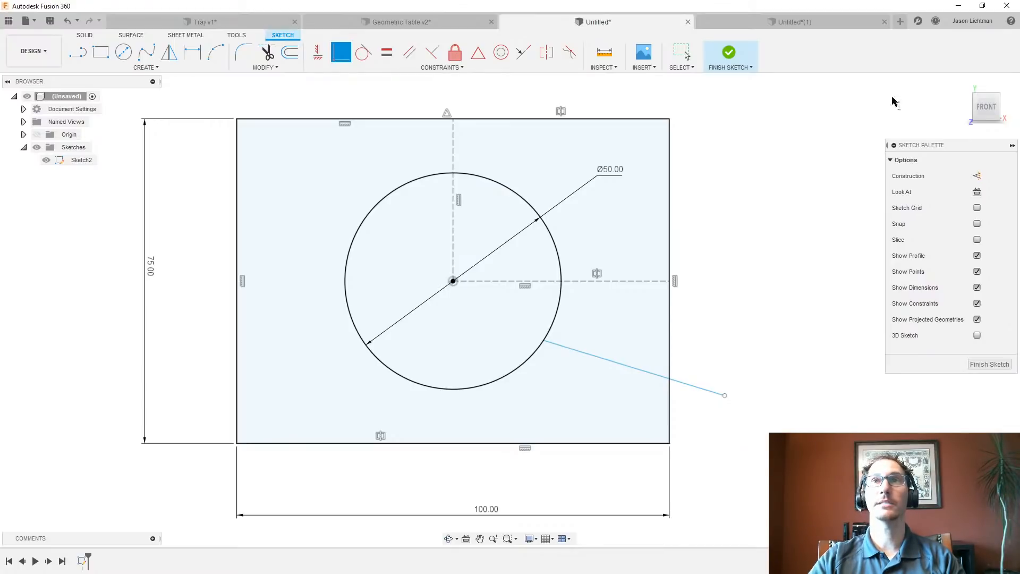
# Create a new design and start a sketch on the front (XY) plane
pyautogui.click(900, 22)
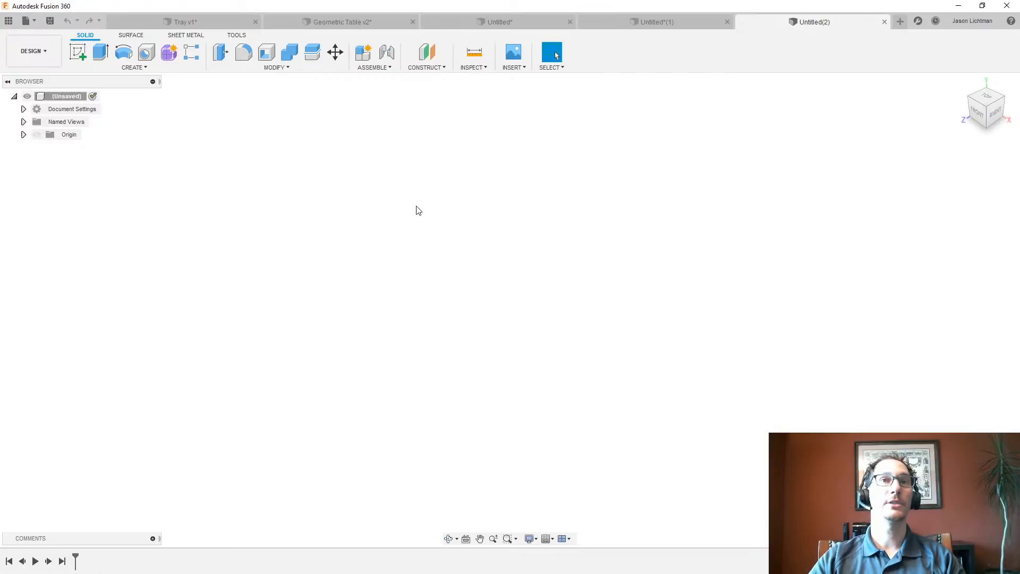
pyautogui.click(78, 51)
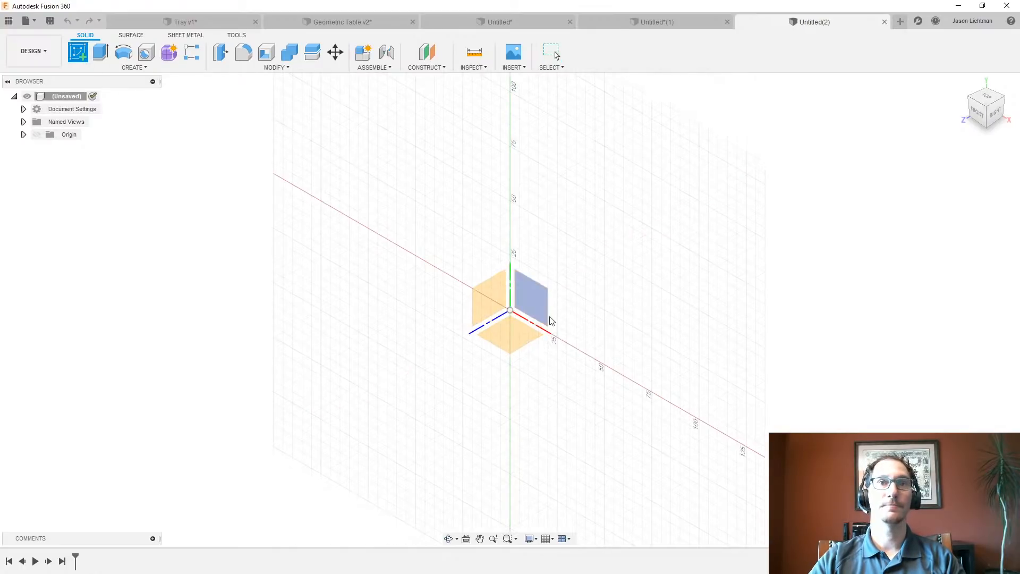
pyautogui.click(538, 306)
# Sketch six separate circles of different sizes scattered around the origin, with the largest one near the middle
pyautogui.press('c')
pyautogui.click(289, 173)
pyautogui.click(296, 149)
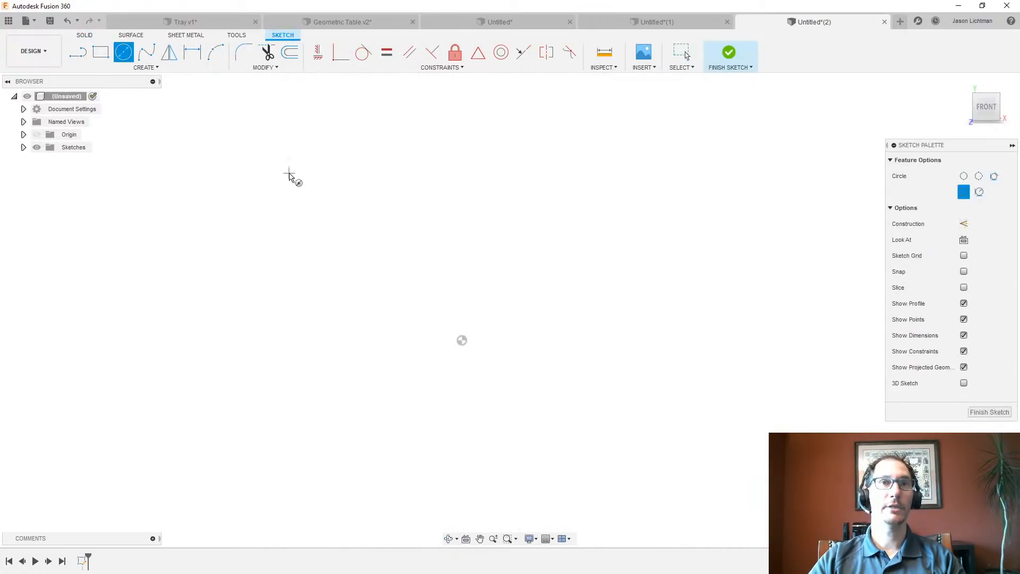
pyautogui.click(306, 278)
pyautogui.click(358, 246)
pyautogui.click(512, 328)
pyautogui.click(590, 250)
pyautogui.click(717, 204)
pyautogui.click(747, 166)
pyautogui.click(584, 174)
pyautogui.click(569, 136)
# Draw a two-point rectangle that encloses all six circles
pyautogui.scroll(-3, 571, 138)
pyautogui.press('r')
pyautogui.click(351, 94)
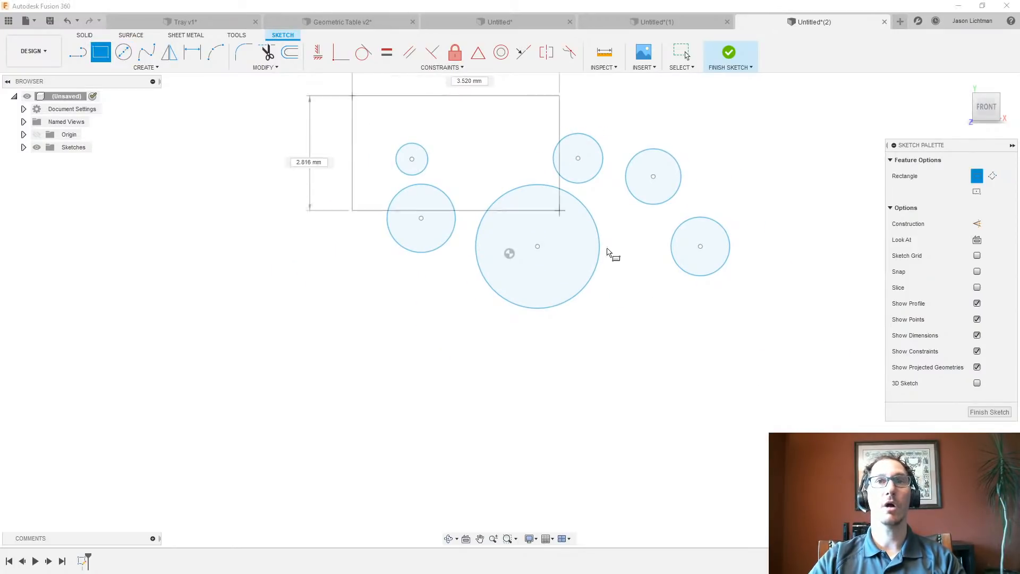
pyautogui.click(779, 364)
pyautogui.press('Escape')
pyautogui.scroll(1, 793, 203)
pyautogui.click(787, 194)
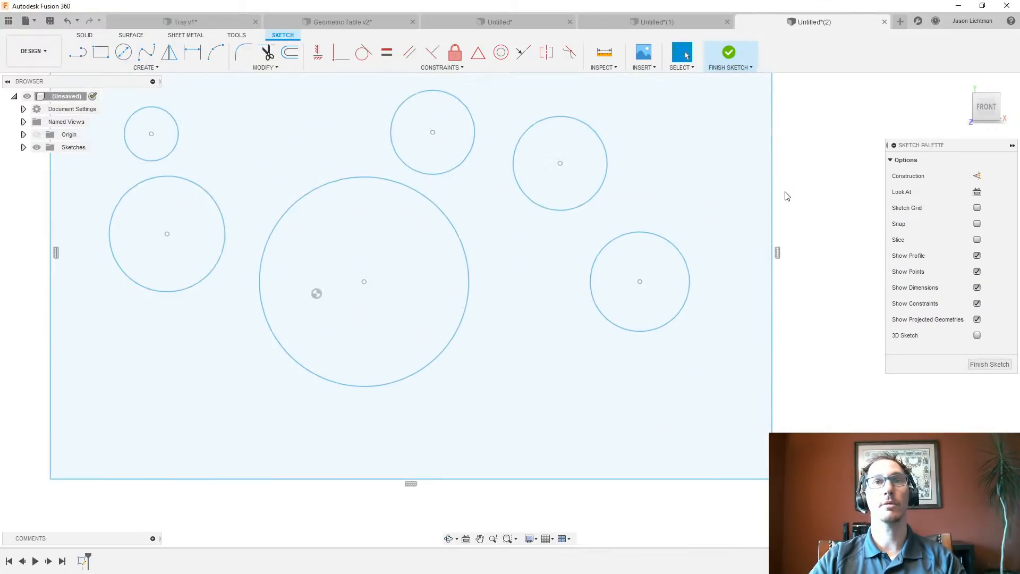
pyautogui.scroll(4, 734, 223)
pyautogui.scroll(-2, 793, 271)
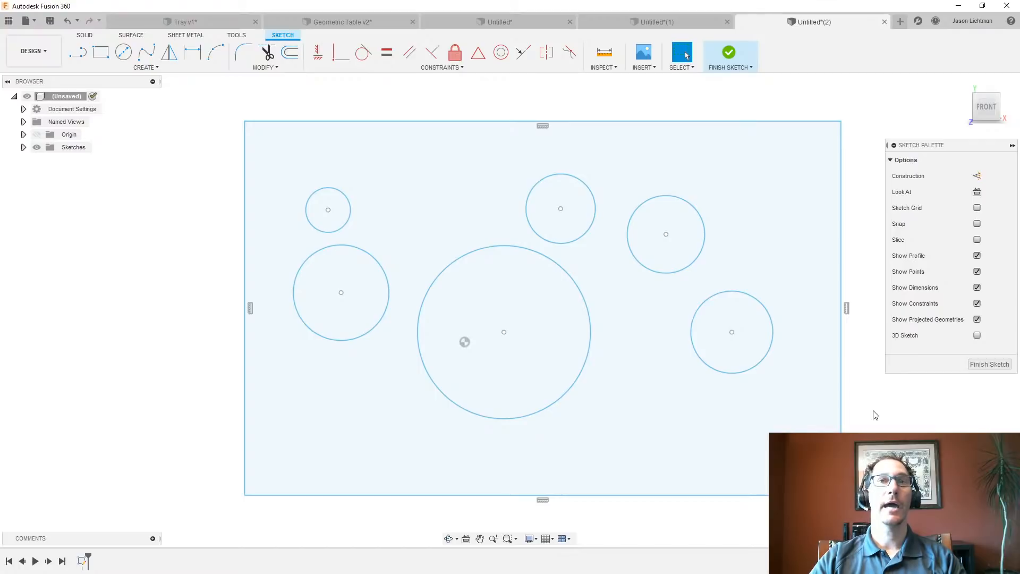
# Select all six circles and make them the same size with an Equal constraint
pyautogui.click(350, 219)
pyautogui.keyDown('shift'); pyautogui.click(368, 258); pyautogui.keyUp('shift')
pyautogui.keyDown('shift'); pyautogui.click(478, 258); pyautogui.keyUp('shift')
pyautogui.keyDown('shift'); pyautogui.click(532, 233); pyautogui.keyUp('shift')
pyautogui.keyDown('shift'); pyautogui.click(628, 237); pyautogui.keyUp('shift')
pyautogui.keyDown('shift'); pyautogui.click(724, 296); pyautogui.keyUp('shift')
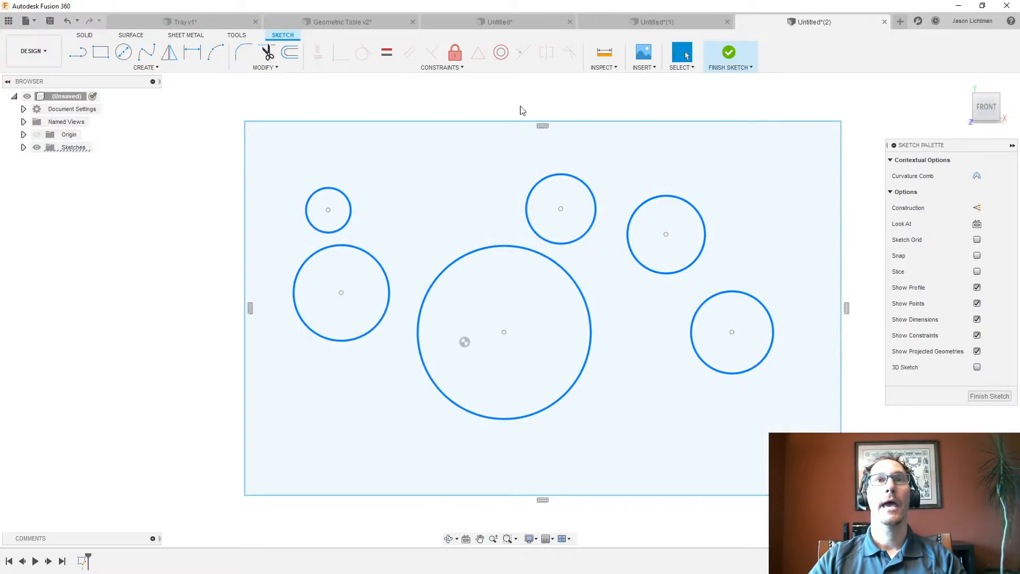
pyautogui.click(393, 53)
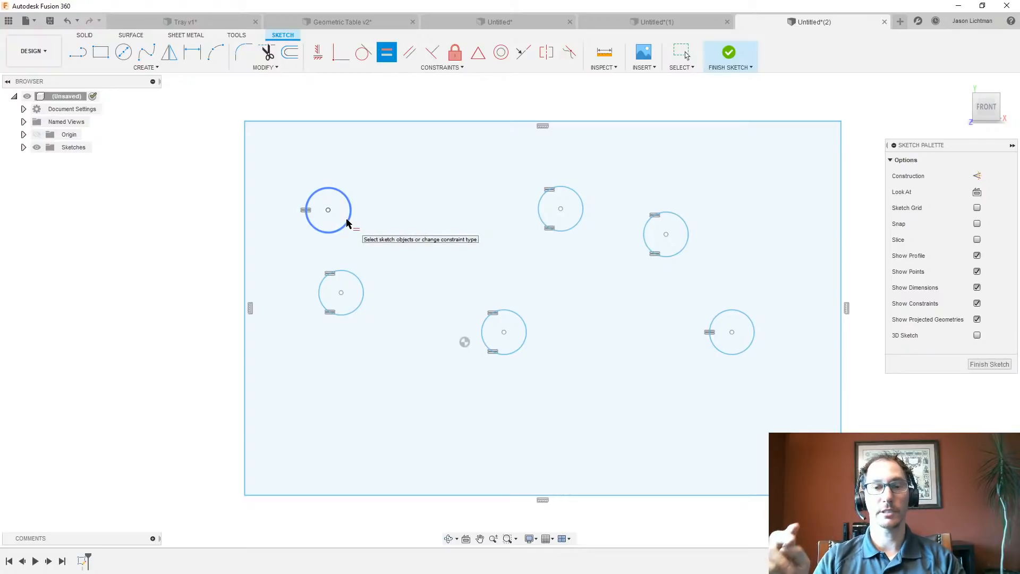
pyautogui.press('Escape')
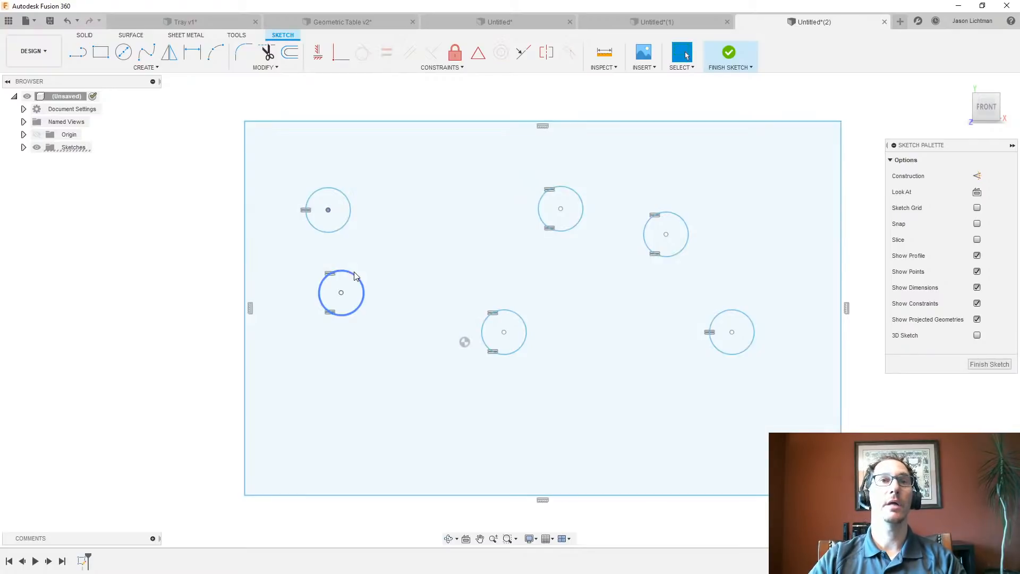
# Try selecting individual circles, clear the selection, and undo the Equal constraint on the six circles
pyautogui.click(341, 299)
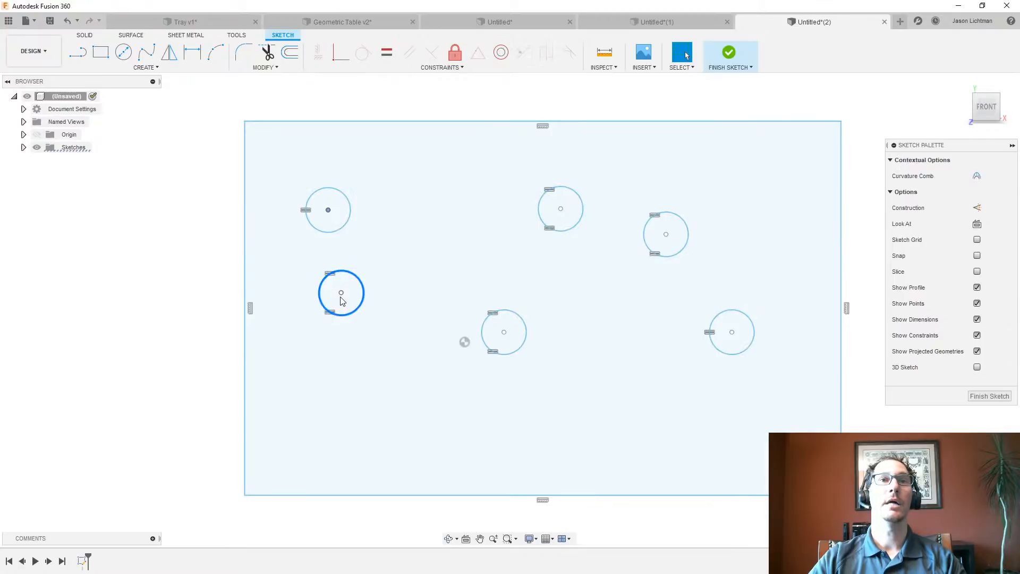
pyautogui.click(523, 322)
pyautogui.keyDown('shift'); pyautogui.click(543, 221); pyautogui.keyUp('shift')
pyautogui.press('Escape')
pyautogui.click(350, 215)
pyautogui.keyDown('shift'); pyautogui.click(363, 292); pyautogui.keyUp('shift')
pyautogui.keyDown('shift'); pyautogui.click(329, 312); pyautogui.keyUp('shift')
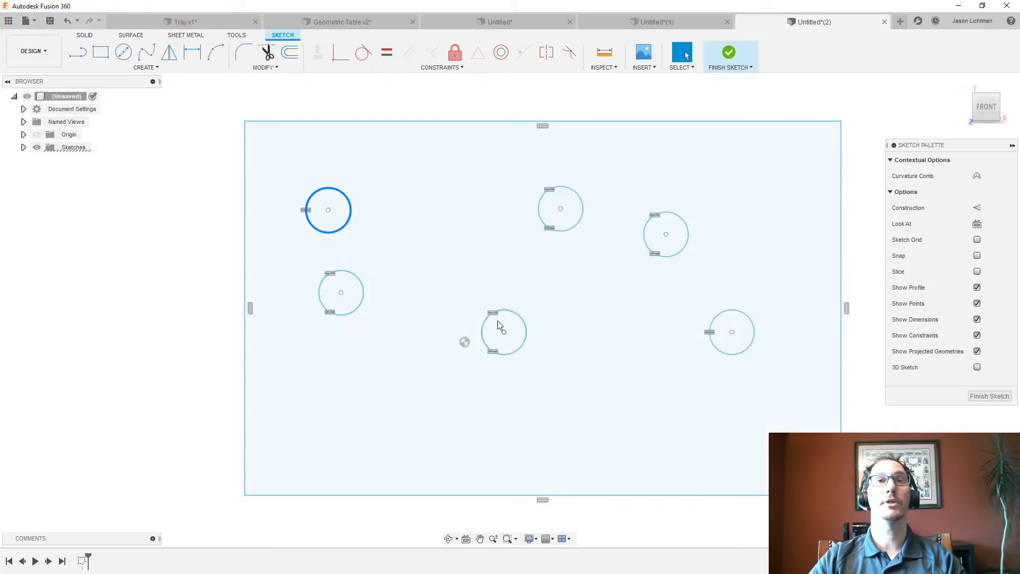
pyautogui.keyDown('shift'); pyautogui.click(497, 315); pyautogui.keyUp('shift')
pyautogui.click(345, 209)
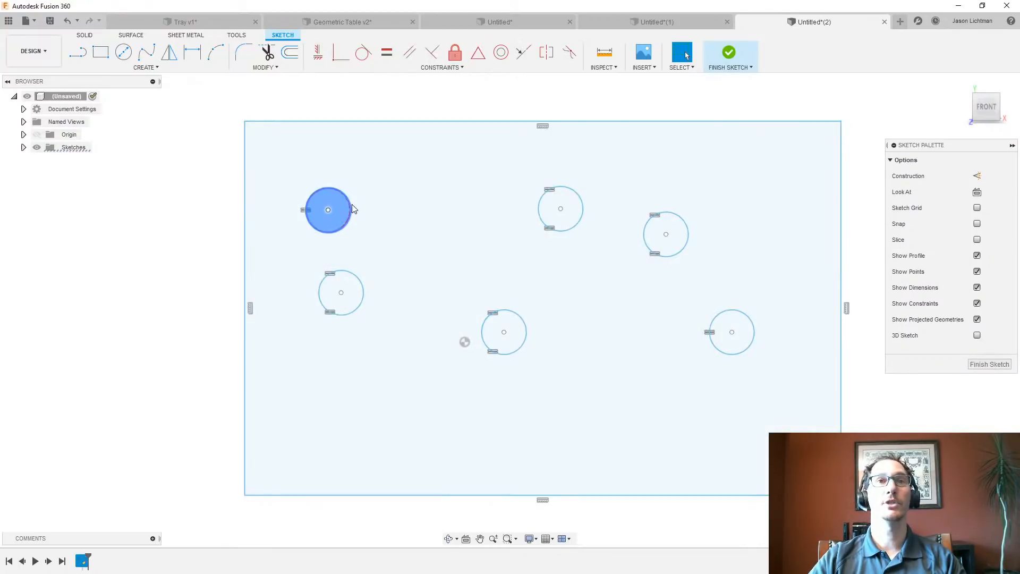
pyautogui.press('Escape')
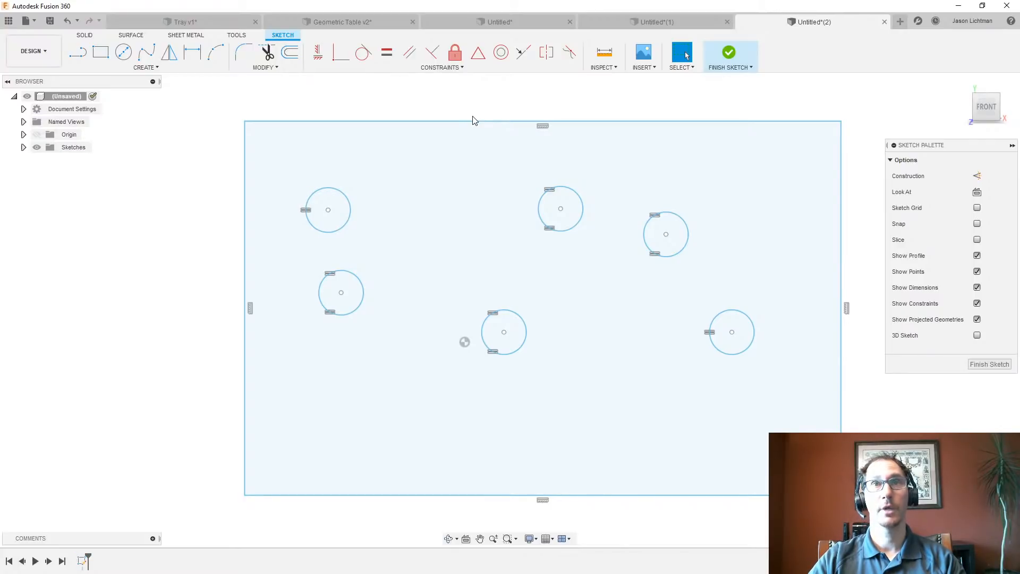
pyautogui.hotkey('ctrl', 'z')
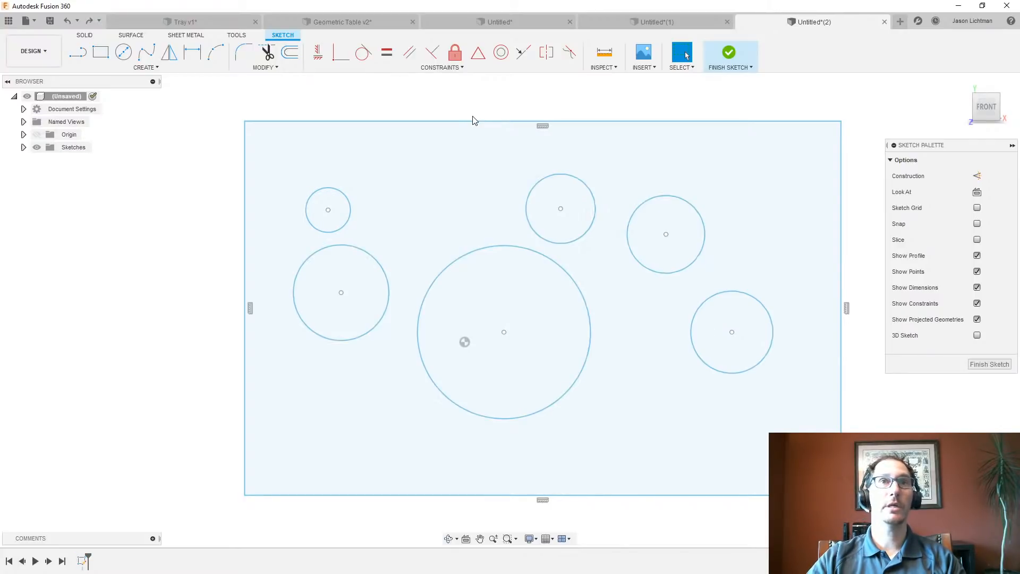
# Use Equal constraints to match the circle below, the large middle circle and the upper middle circle to the small upper-left circle
pyautogui.click(387, 53)
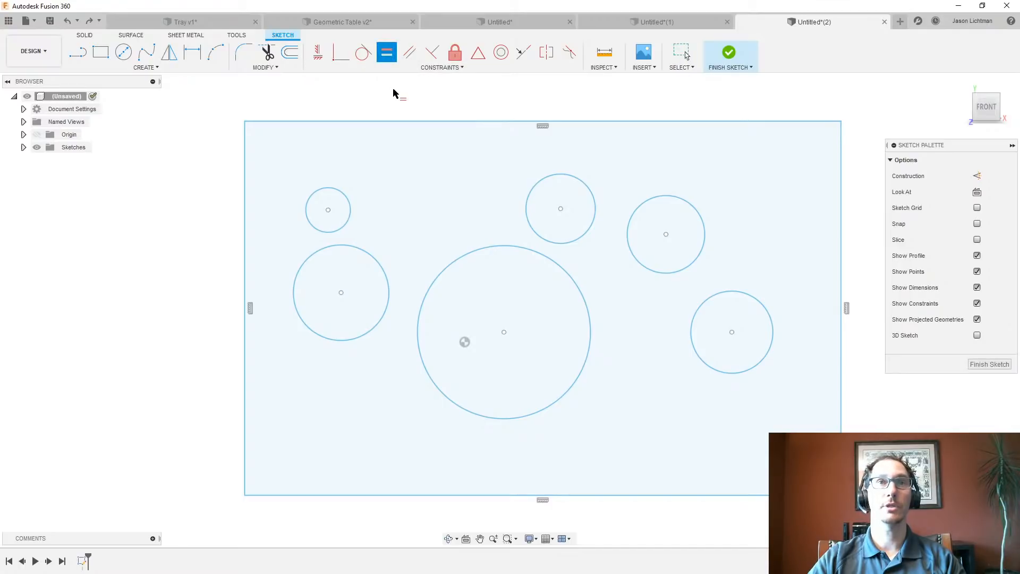
pyautogui.click(350, 213)
pyautogui.click(357, 246)
pyautogui.click(351, 214)
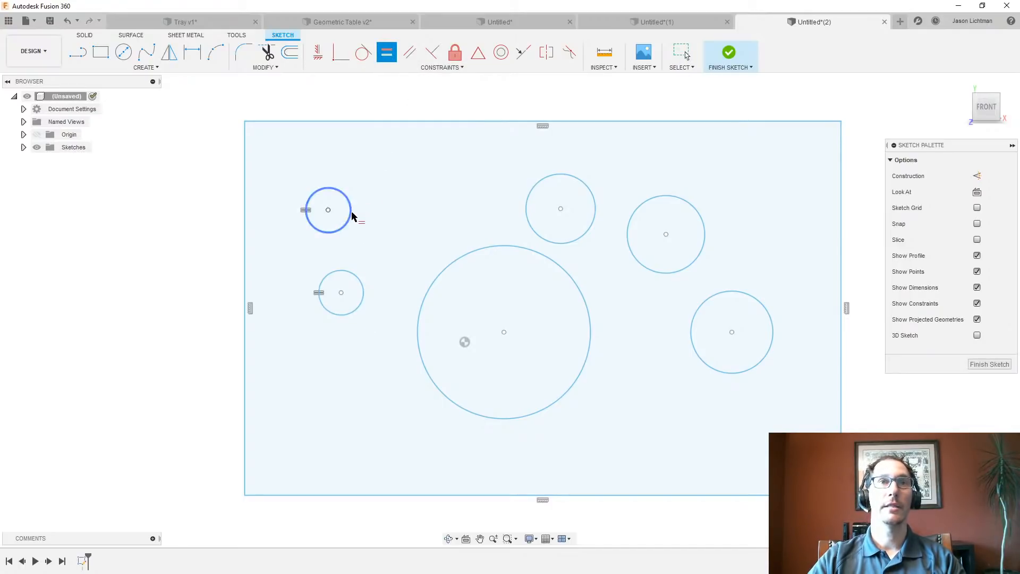
pyautogui.click(450, 269)
pyautogui.click(352, 212)
pyautogui.click(532, 231)
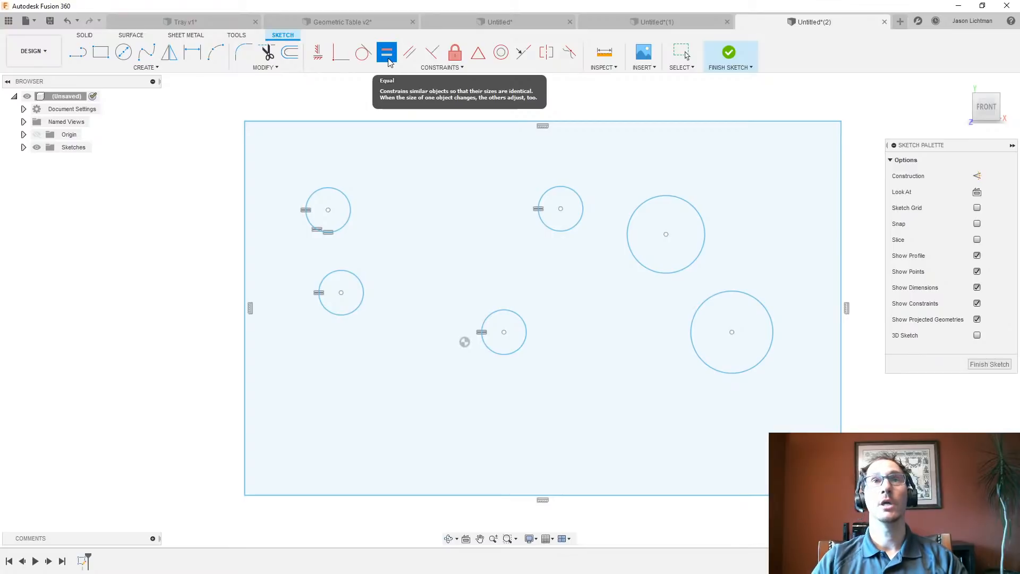
pyautogui.press('Escape')
# Apply a Tangent constraint between the small upper-left circle and the rectangle's left edge
pyautogui.click(404, 70)
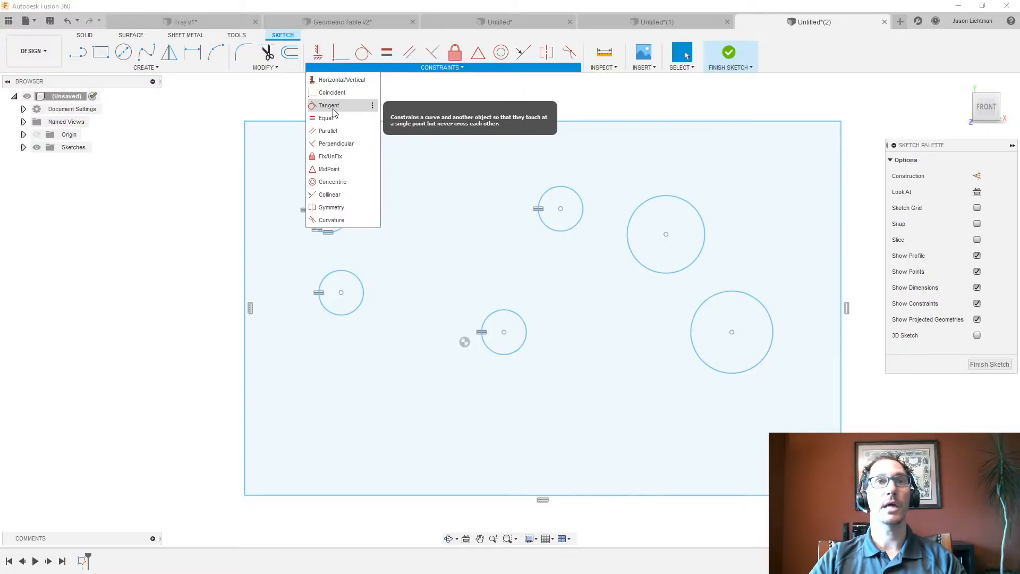
pyautogui.press('Escape')
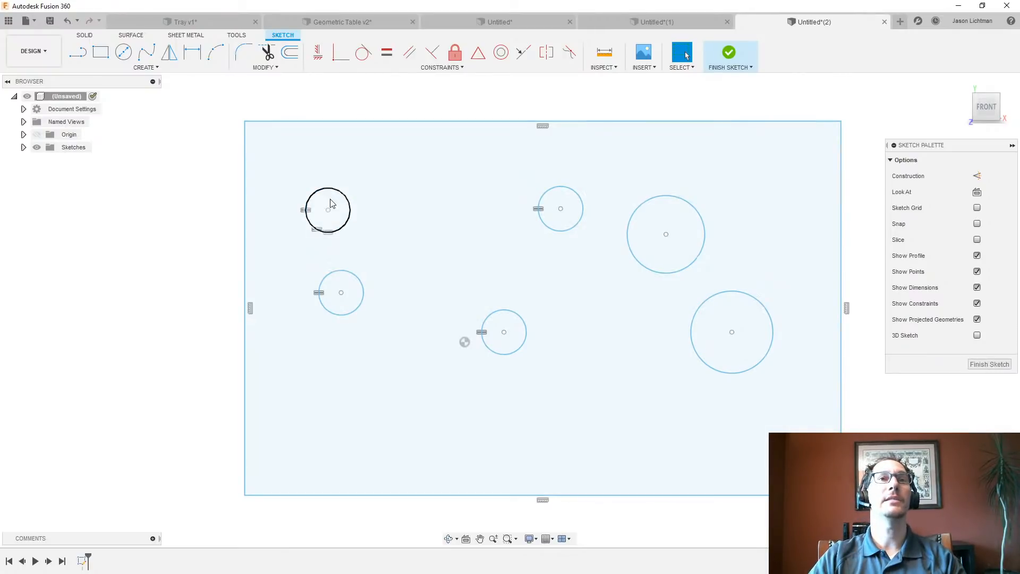
pyautogui.click(363, 52)
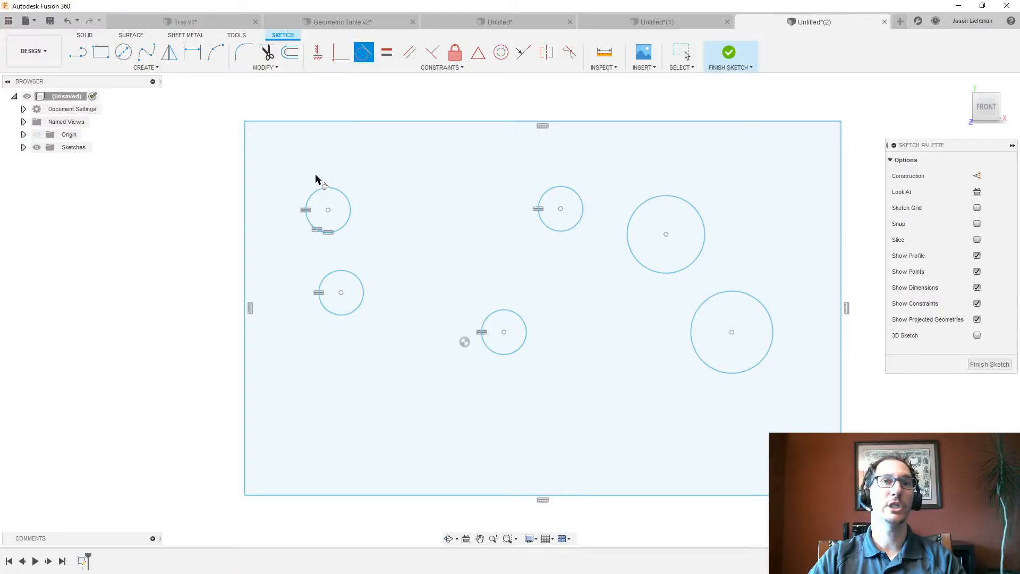
pyautogui.click(313, 196)
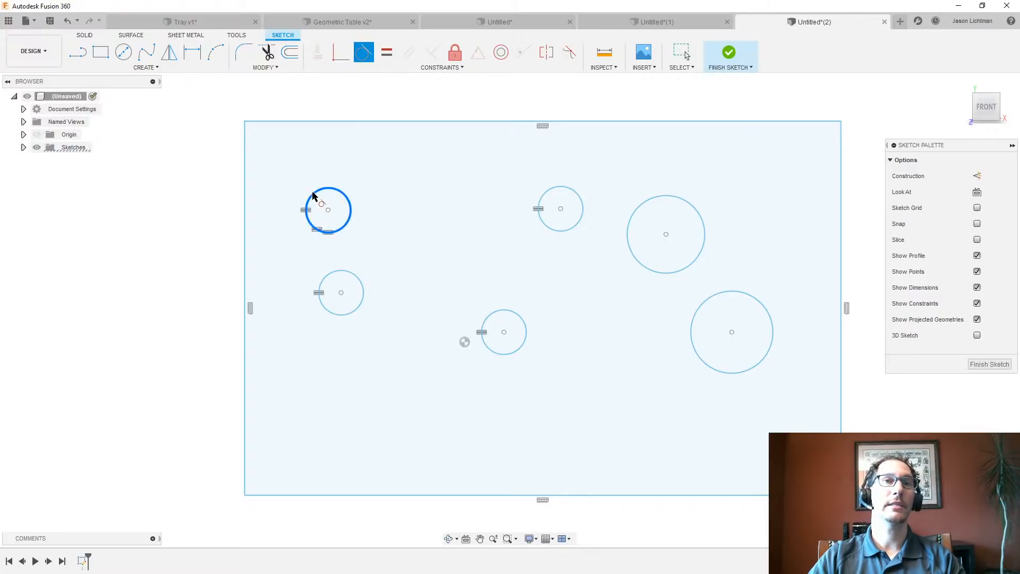
pyautogui.click(245, 178)
pyautogui.press('Escape')
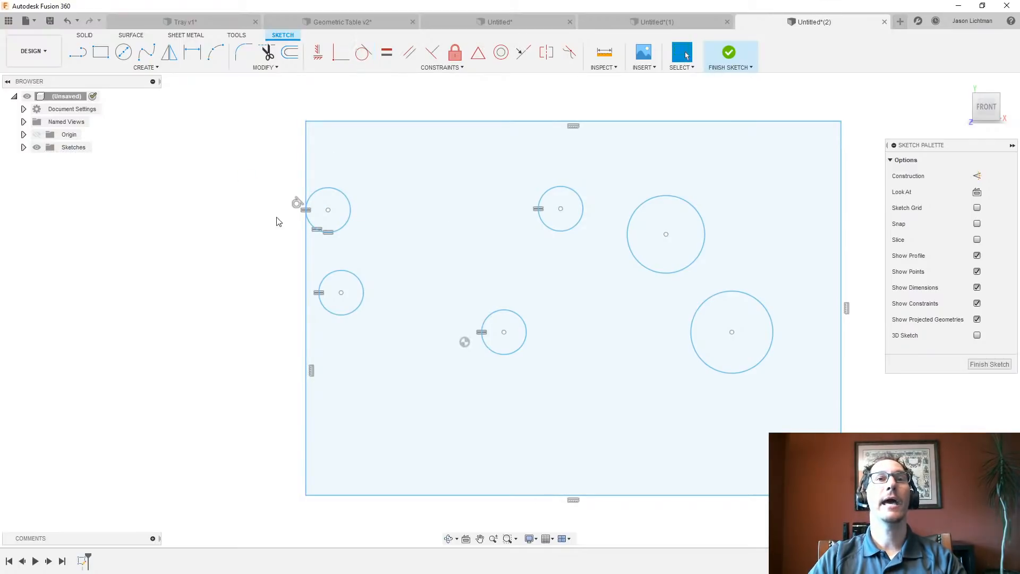
# Inspect the tangent contact closely, and delete the rectangle and all six circles from the sketch
pyautogui.scroll(5, 289, 192)
pyautogui.scroll(2, 289, 192)
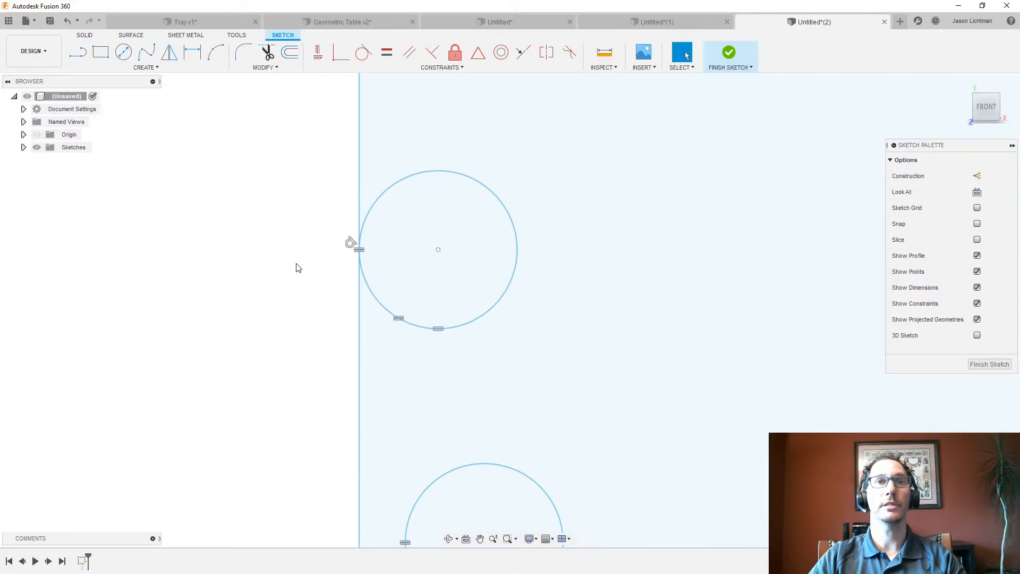
pyautogui.scroll(-3, 296, 273)
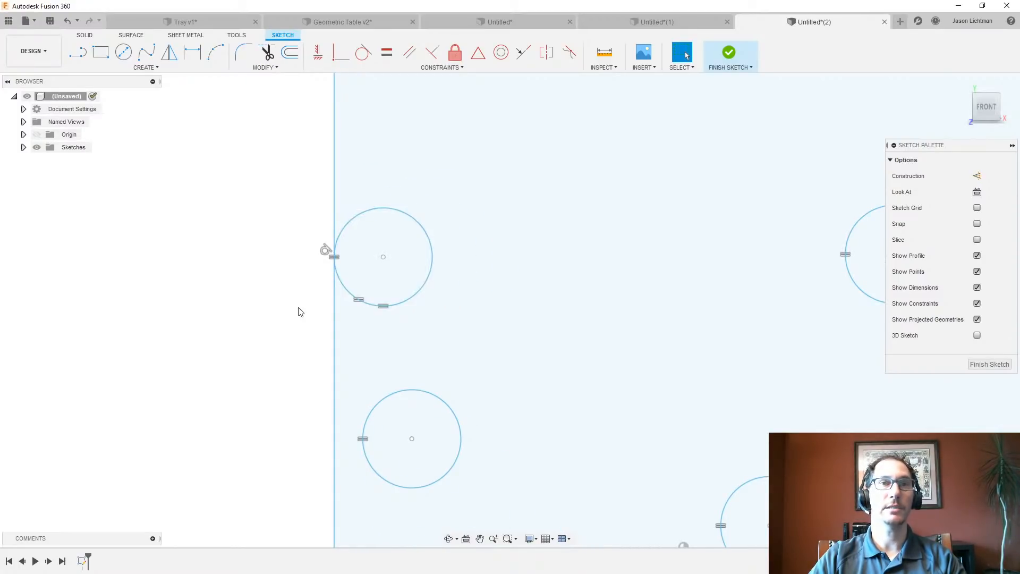
pyautogui.scroll(-3, 304, 311)
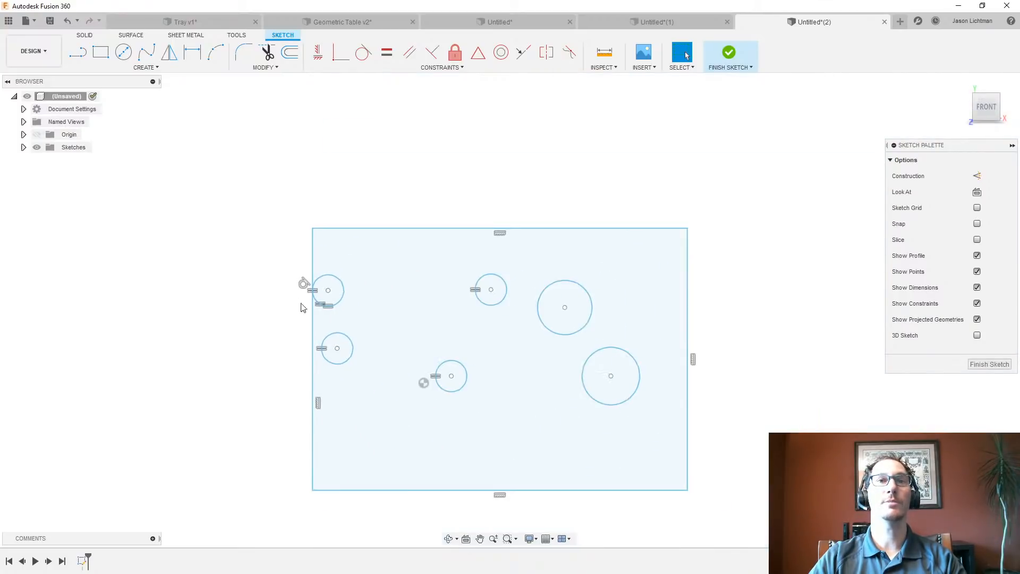
pyautogui.moveTo(261, 176); pyautogui.dragTo(714, 513)
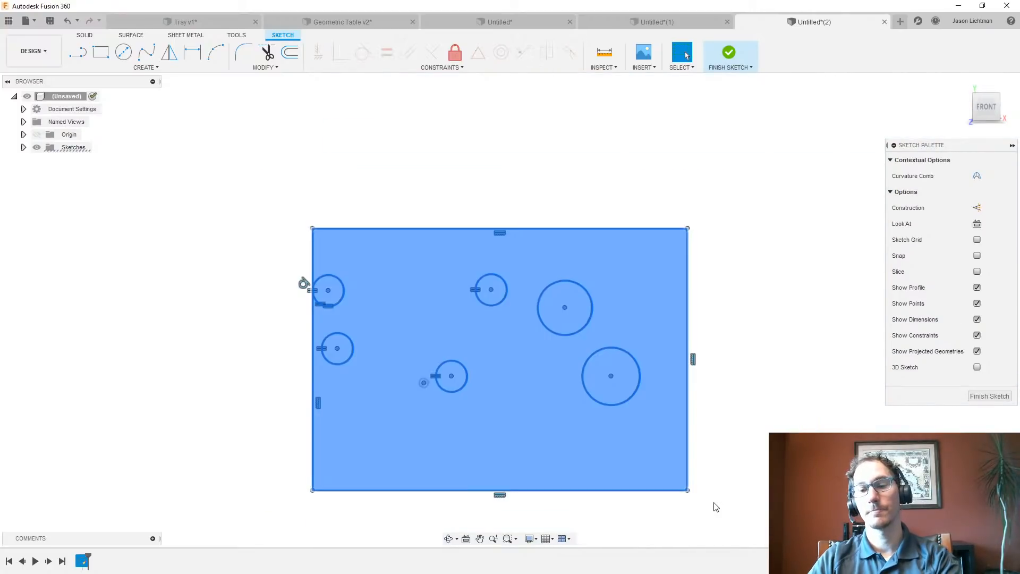
pyautogui.press('Delete')
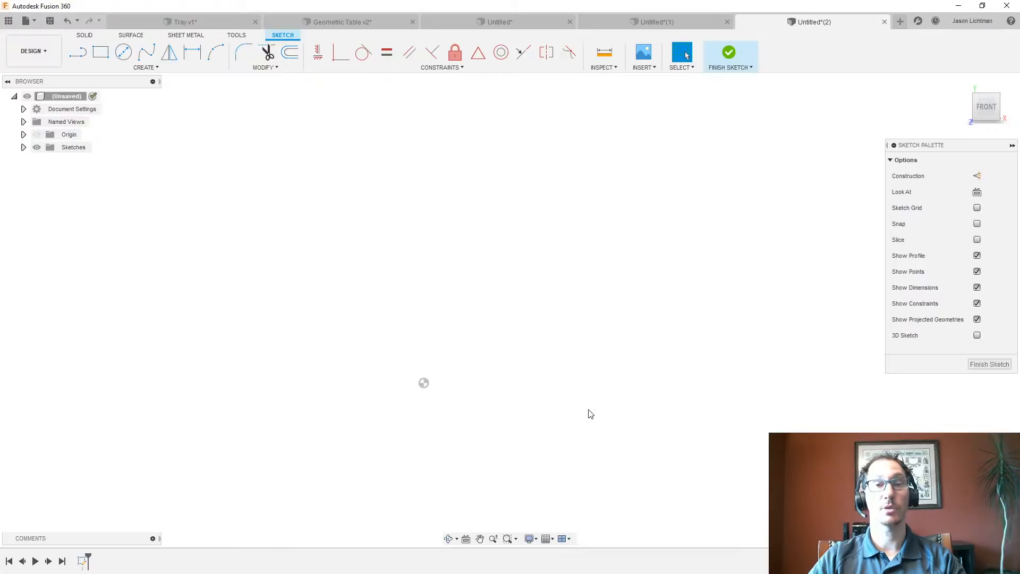
pyautogui.click(193, 67)
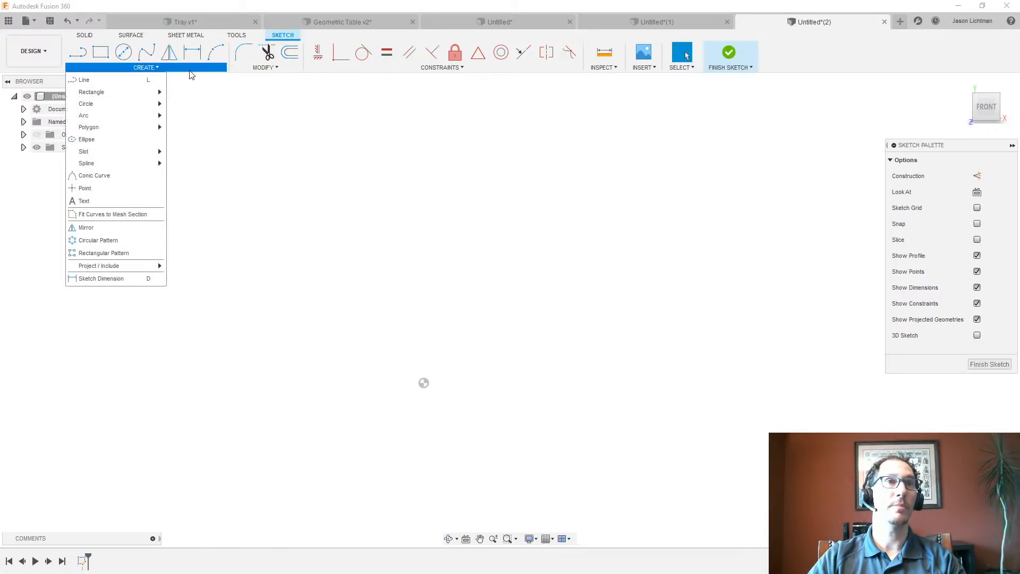
pyautogui.moveTo(101, 152)
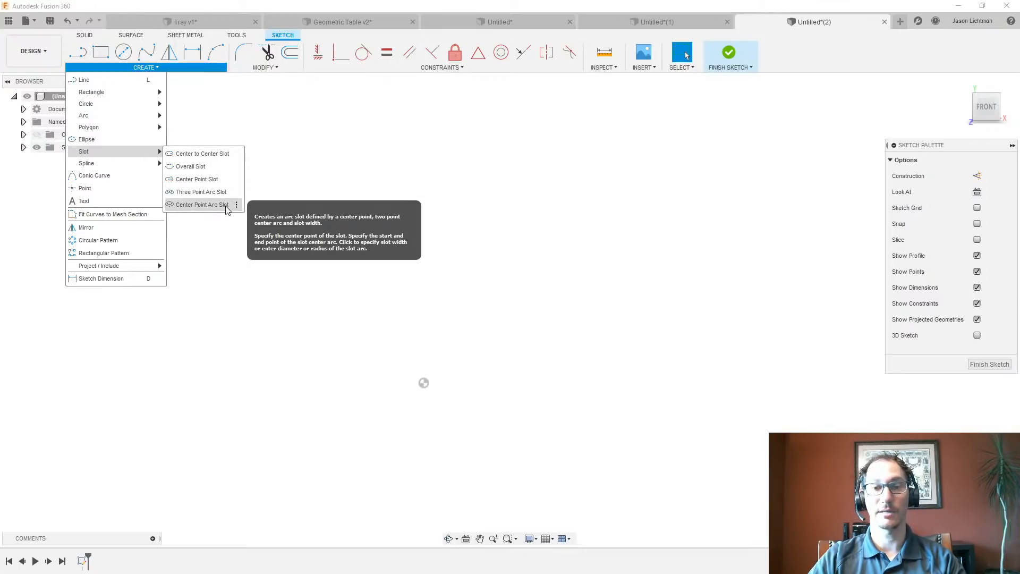
pyautogui.click(202, 205)
# Sketch a wide, low two-point rectangle just above the origin
pyautogui.press('r')
pyautogui.click(253, 241)
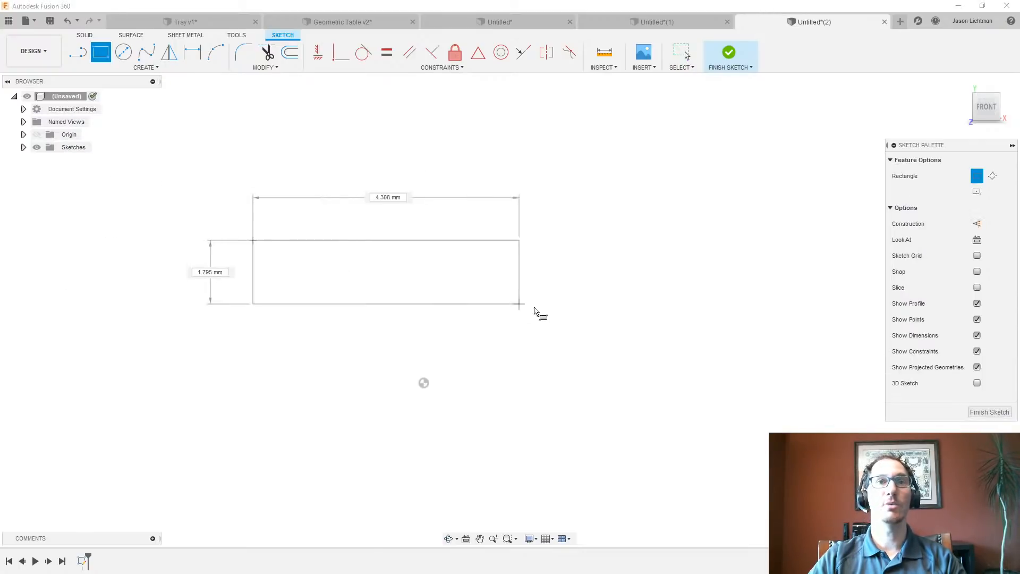
pyautogui.click(658, 345)
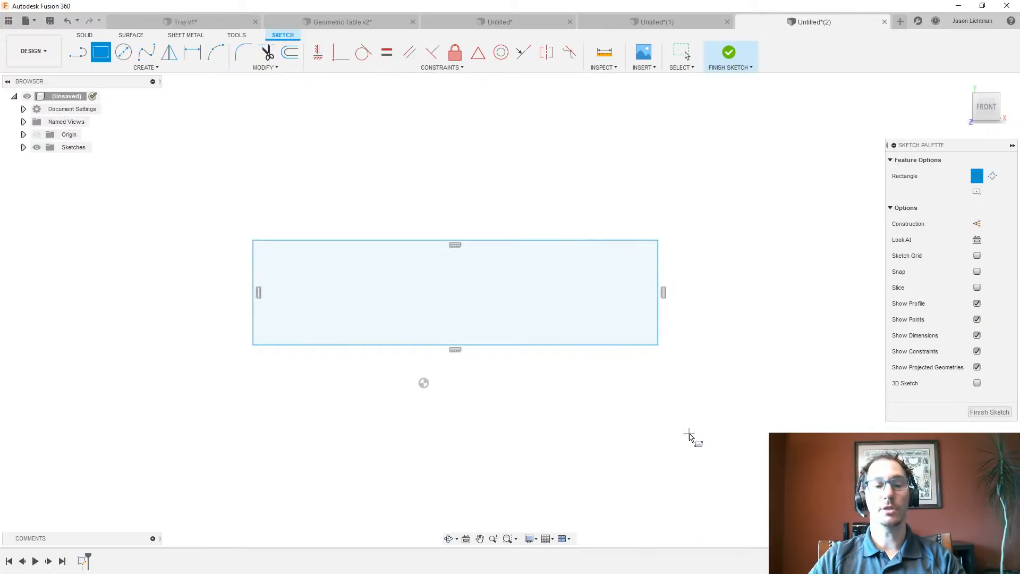
# Sketch a circle near the rectangle's right end and a larger one near its left end, both extending past its long edges
pyautogui.press('c')
pyautogui.click(594, 292)
pyautogui.click(608, 218)
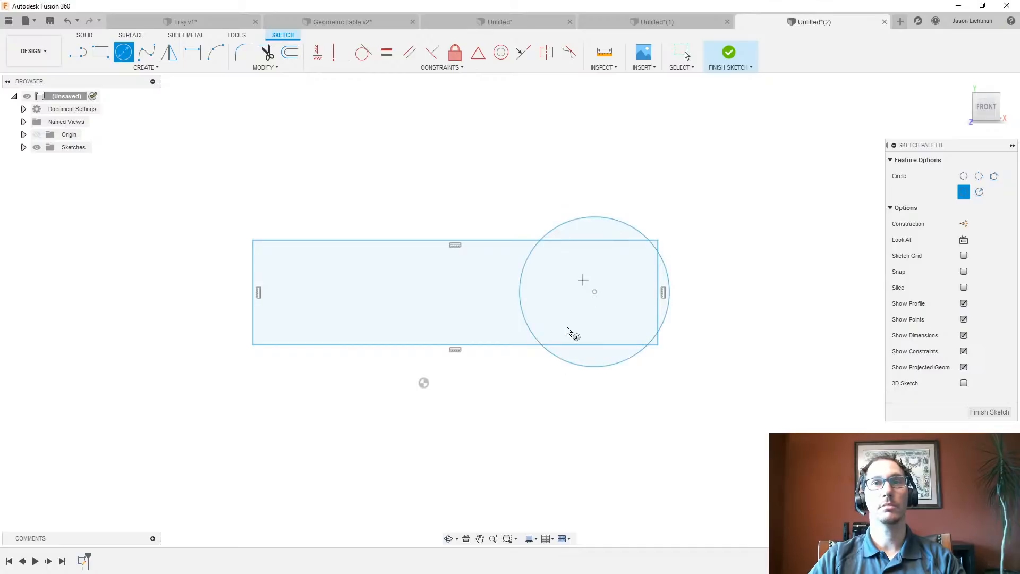
pyautogui.click(334, 301)
pyautogui.click(327, 204)
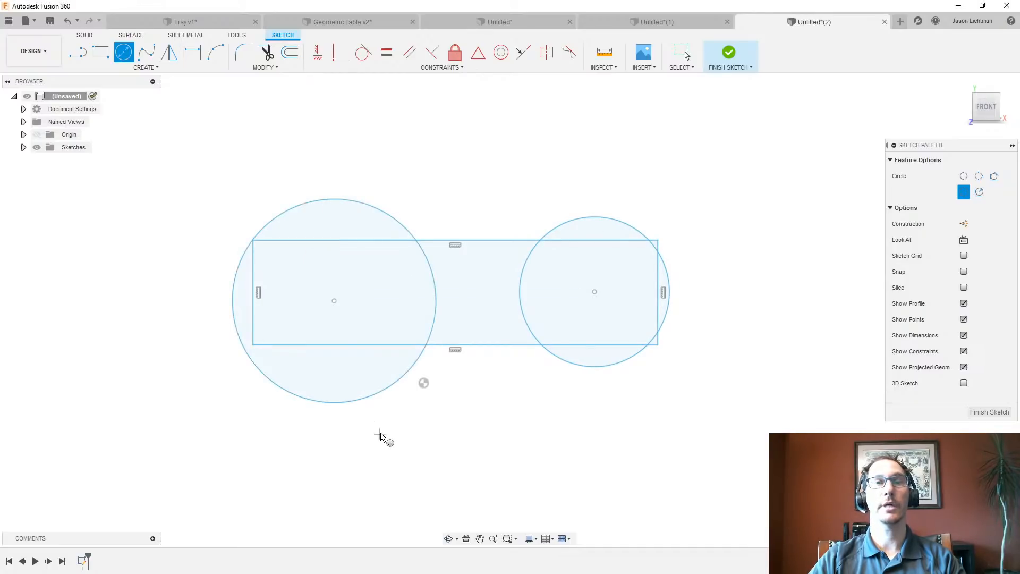
pyautogui.press('Escape')
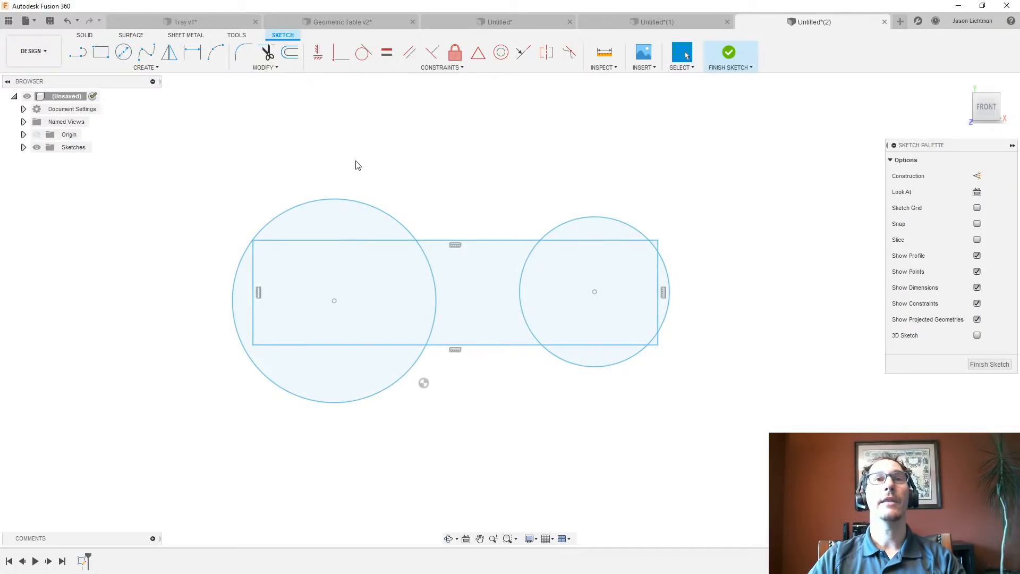
# Apply Tangent constraints between the right circle and the rectangle's upper and lower long edges
pyautogui.click(363, 52)
pyautogui.scroll(3, 600, 198)
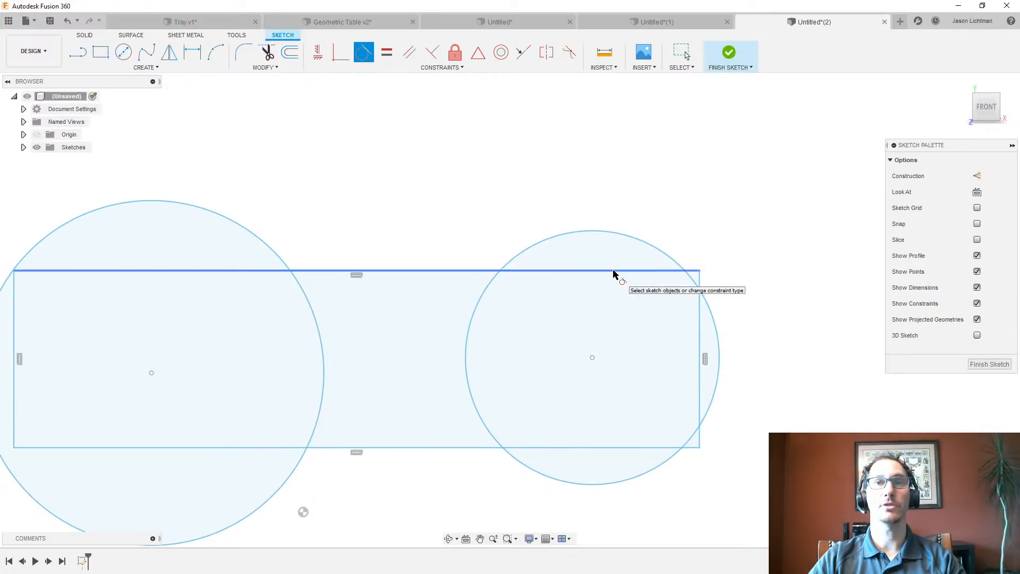
pyautogui.click(614, 272)
pyautogui.click(610, 231)
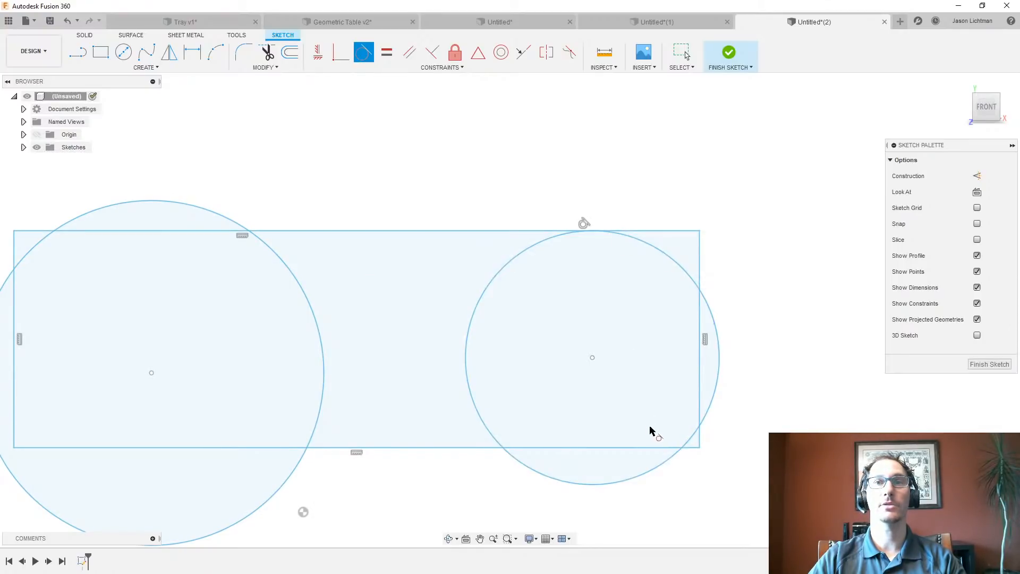
pyautogui.click(651, 447)
pyautogui.click(638, 483)
# Apply Tangent constraints between the larger left circle and the rectangle's upper and lower long edges
pyautogui.scroll(-3, 591, 469)
pyautogui.click(387, 322)
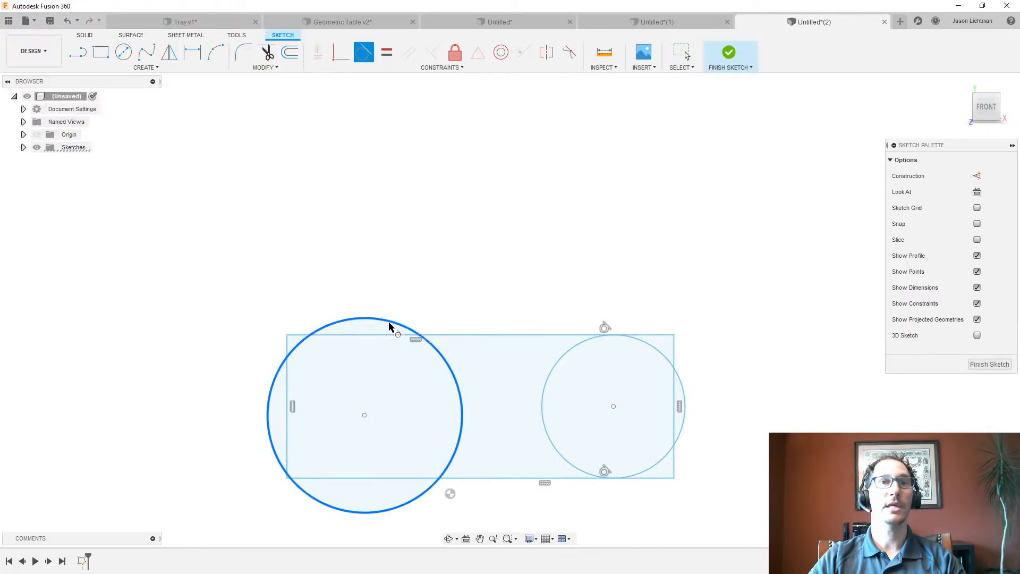
pyautogui.click(457, 335)
pyautogui.click(346, 481)
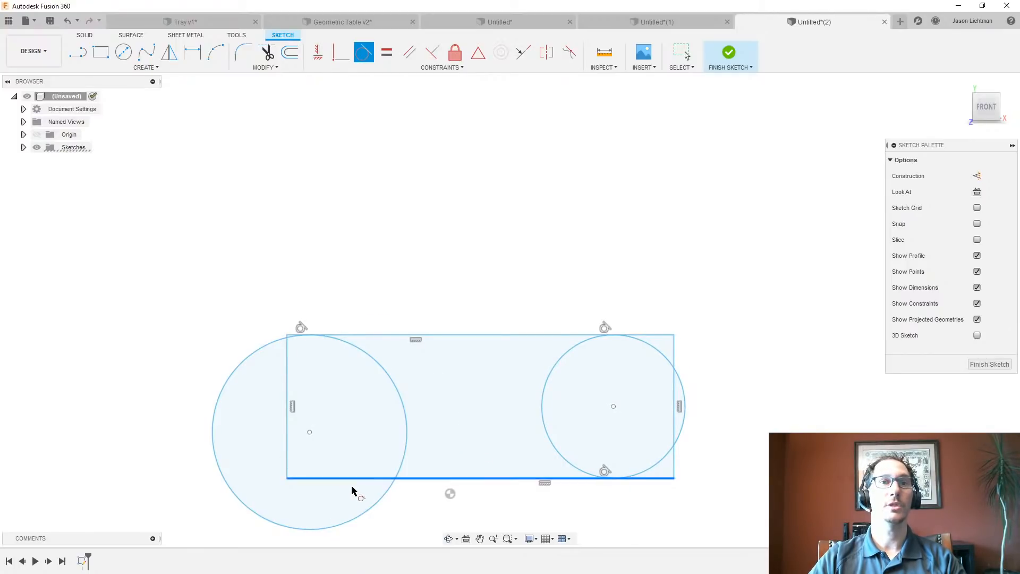
pyautogui.click(353, 522)
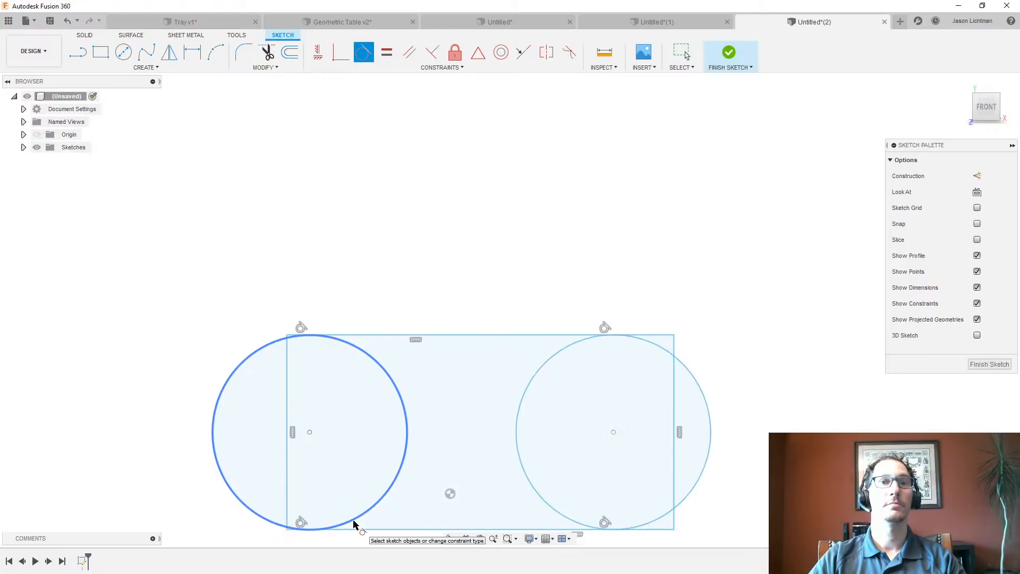
pyautogui.scroll(-2, 388, 445)
pyautogui.scroll(2, 376, 537)
pyautogui.press('Escape')
# Delete the rectangle's two short vertical edges that cut through the circles
pyautogui.click(305, 382)
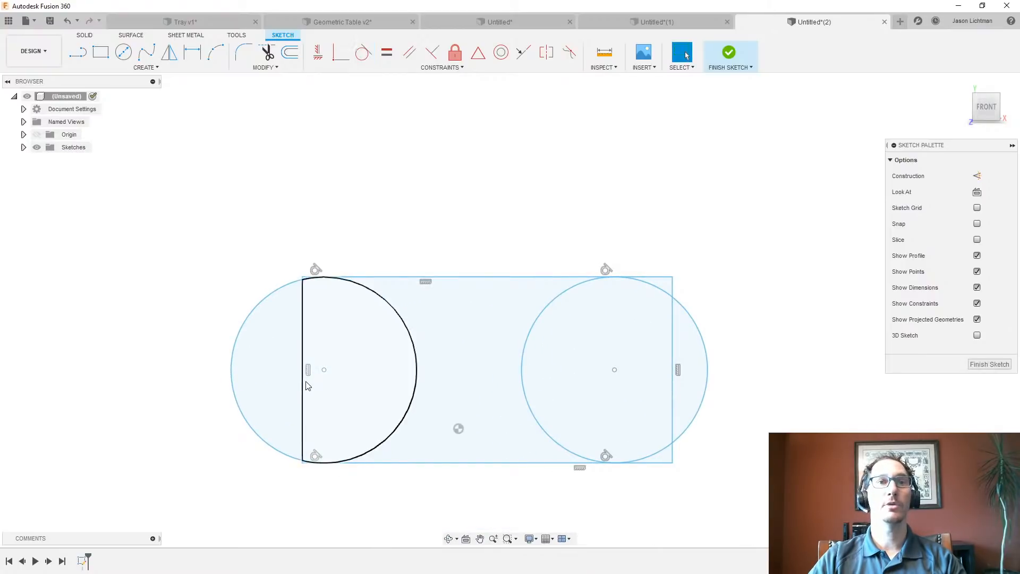
pyautogui.click(673, 359)
pyautogui.press('Delete')
pyautogui.moveTo(694, 469); pyautogui.dragTo(716, 443, button='middle')
# Trim away the inner halves of both circles, leaving the outer arcs as the ends of a slot
pyautogui.press('t')
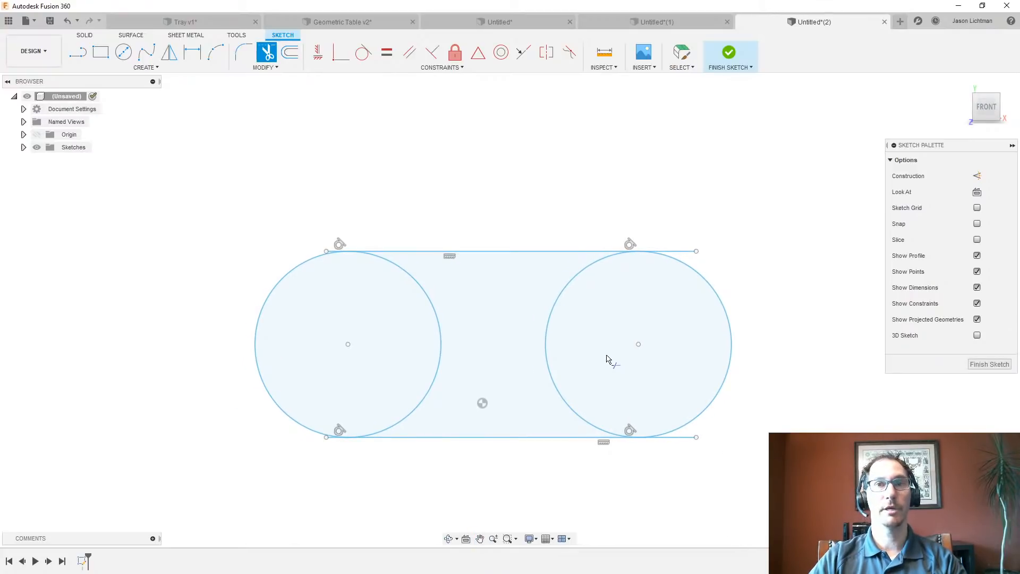
pyautogui.click(545, 345)
pyautogui.click(440, 351)
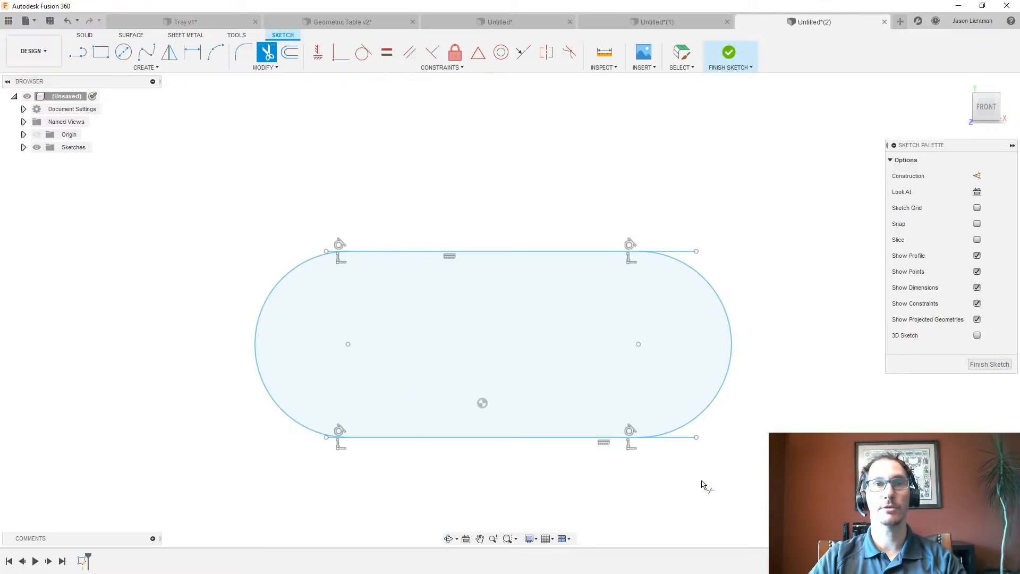
# Trim the four overhanging ends of the horizontal lines back to their tangent points with the arcs
pyautogui.scroll(5, 694, 460)
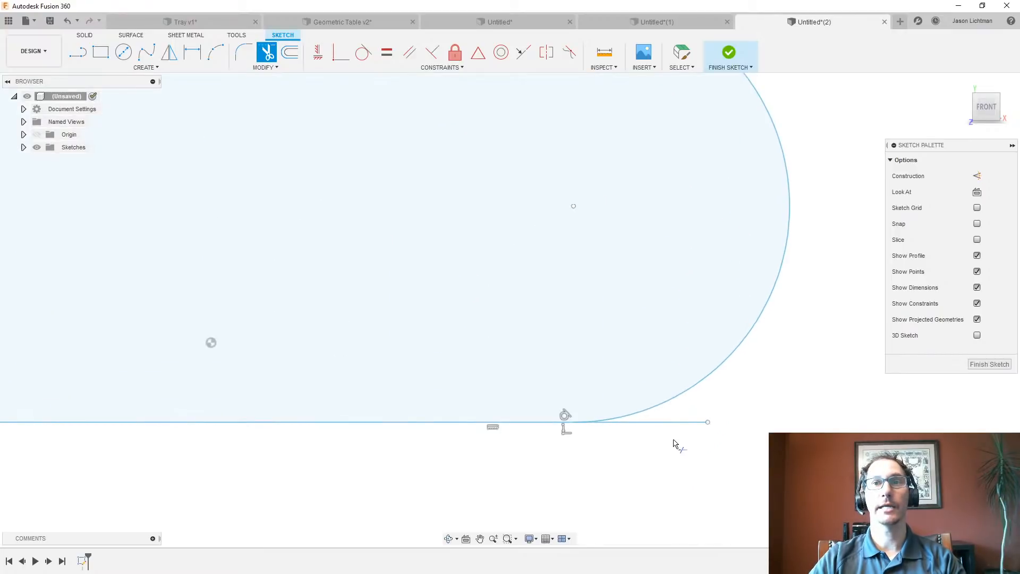
pyautogui.scroll(-5, 697, 407)
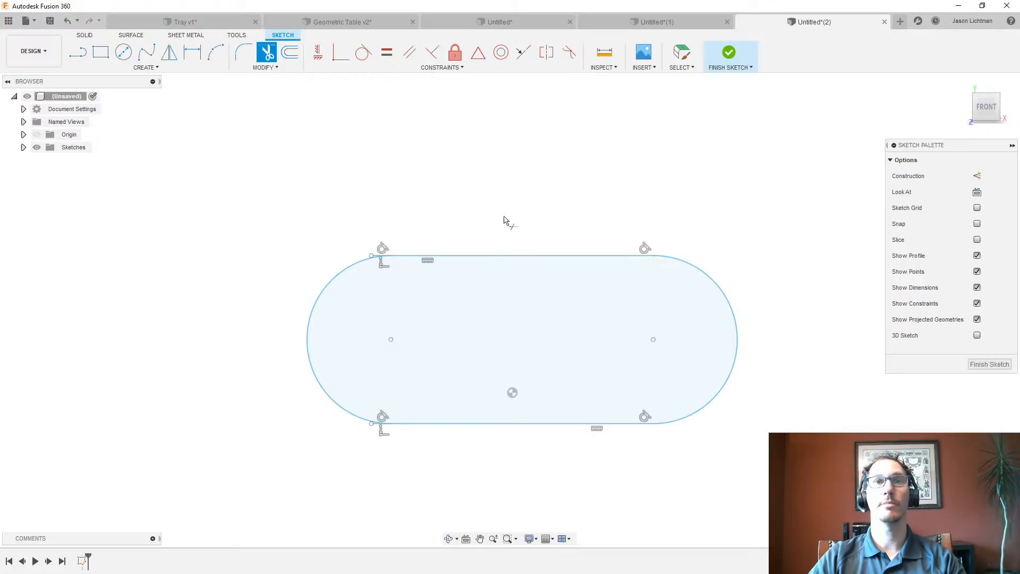
pyautogui.scroll(5, 376, 247)
pyautogui.scroll(-6, 376, 294)
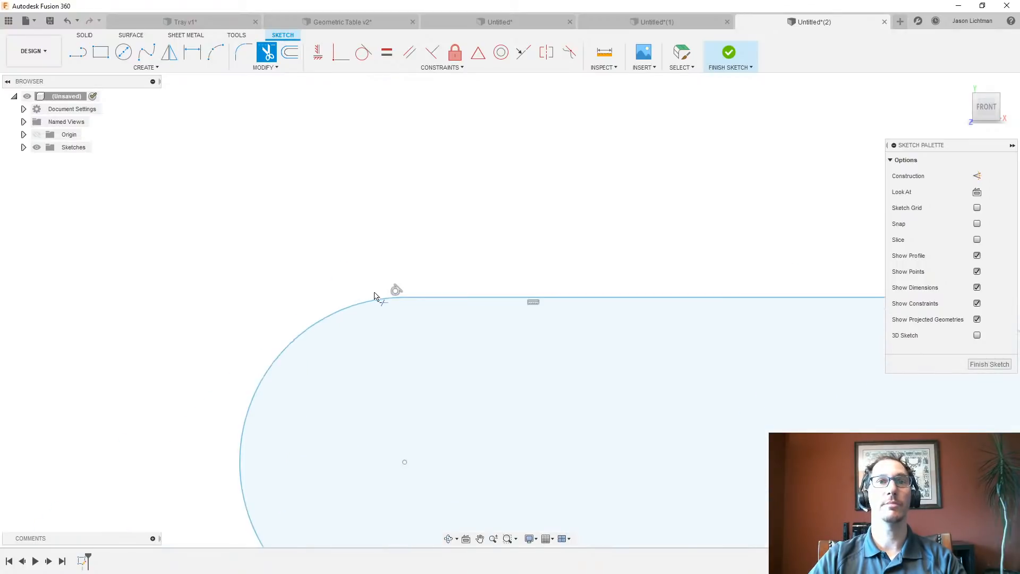
pyautogui.scroll(5, 372, 413)
pyautogui.scroll(4, 405, 393)
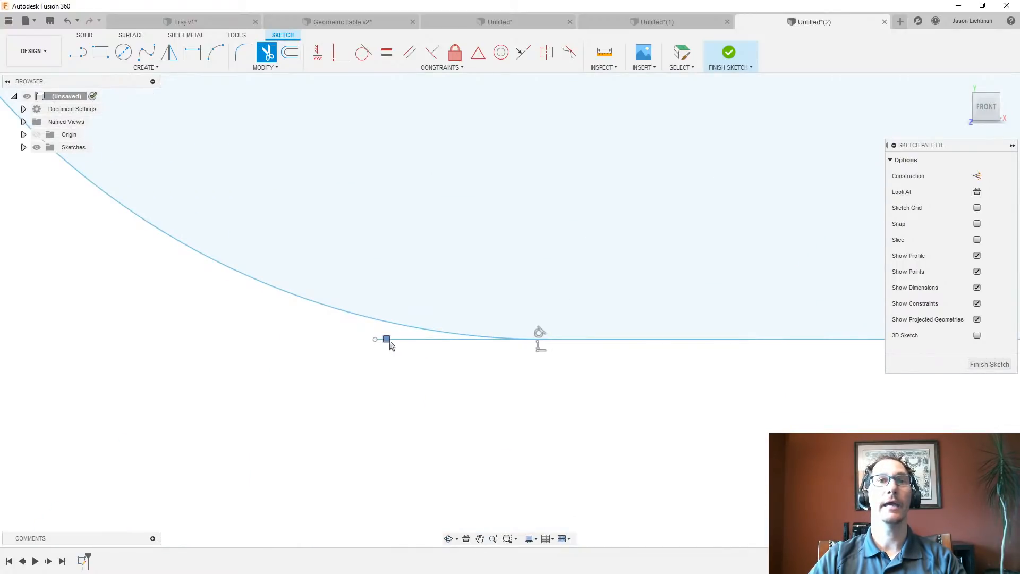
pyautogui.scroll(-8, 425, 372)
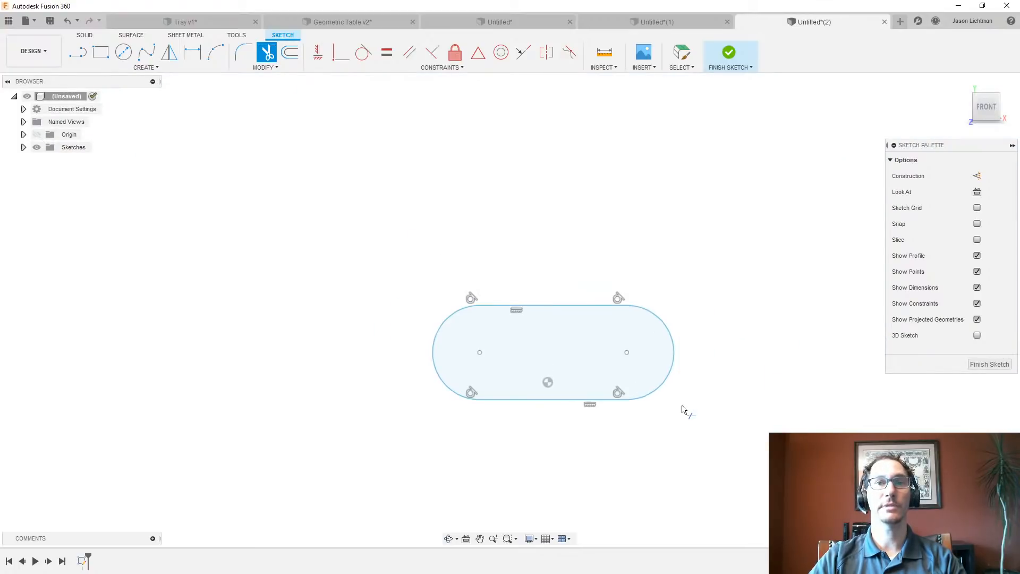
pyautogui.scroll(2, 682, 412)
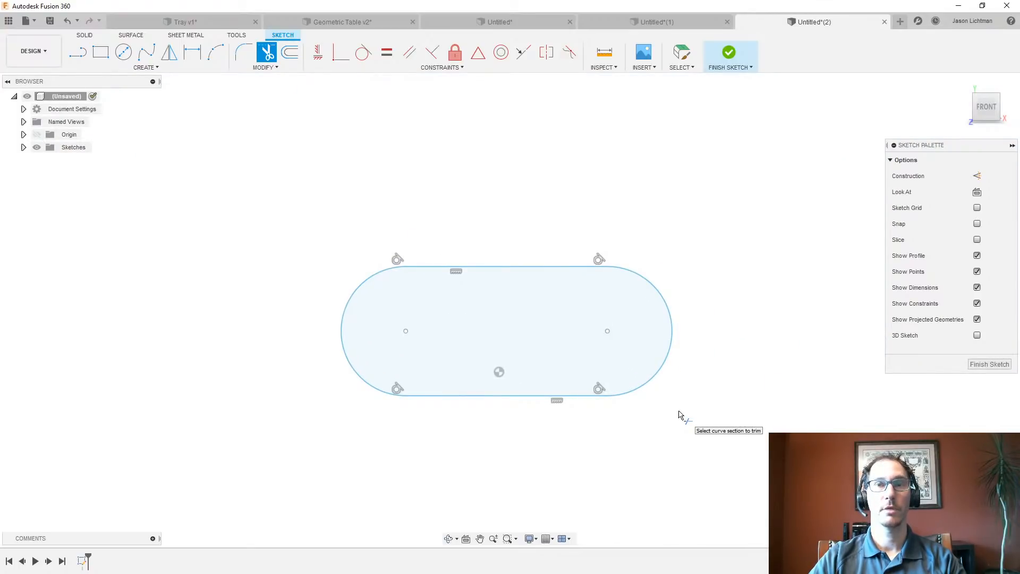
pyautogui.scroll(1, 559, 374)
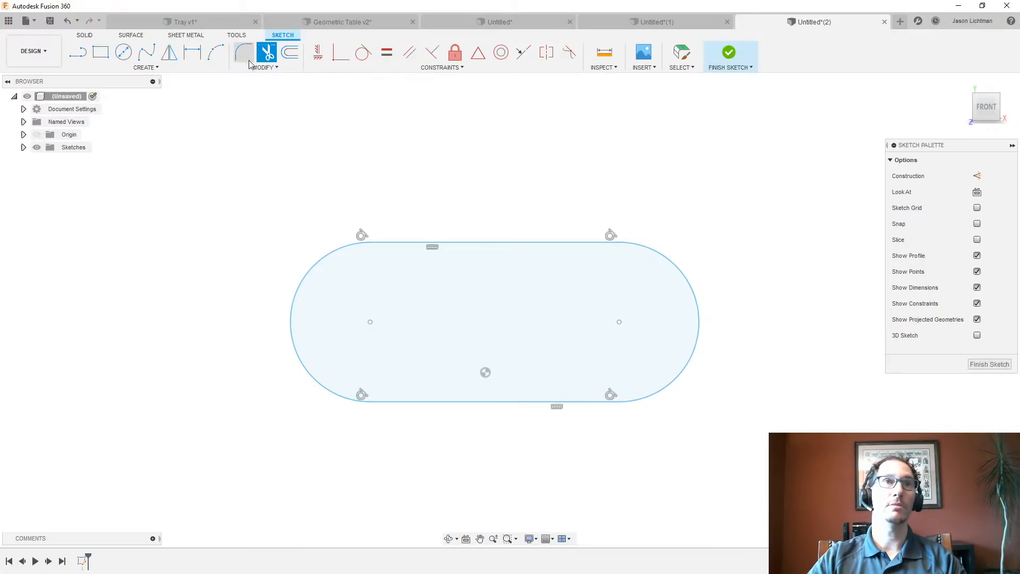
# Sketch a three-point arc bulging right so that it crosses the slot's left rounded end
pyautogui.click(215, 52)
pyautogui.click(265, 189)
pyautogui.click(213, 362)
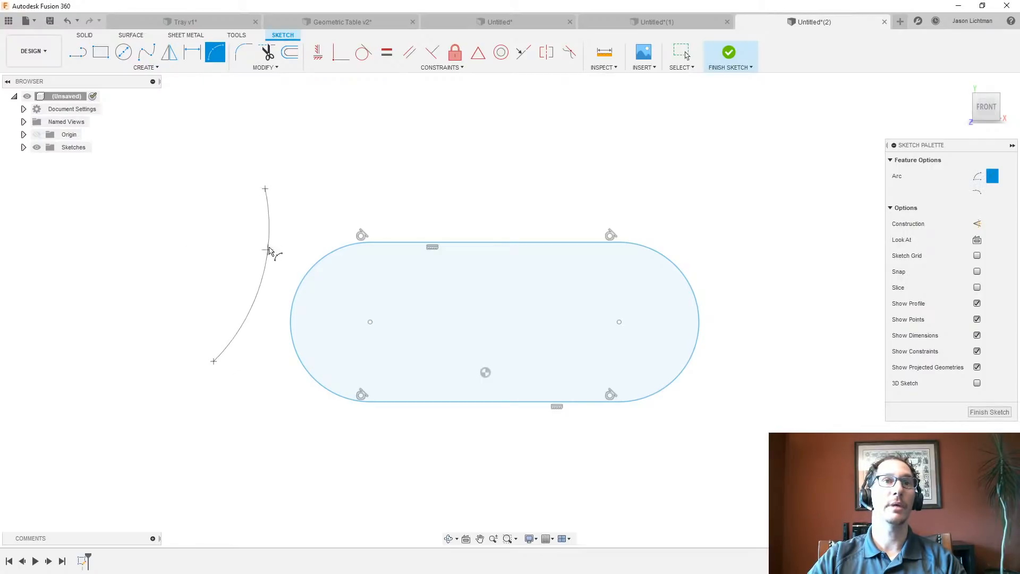
pyautogui.click(295, 224)
pyautogui.press('Escape')
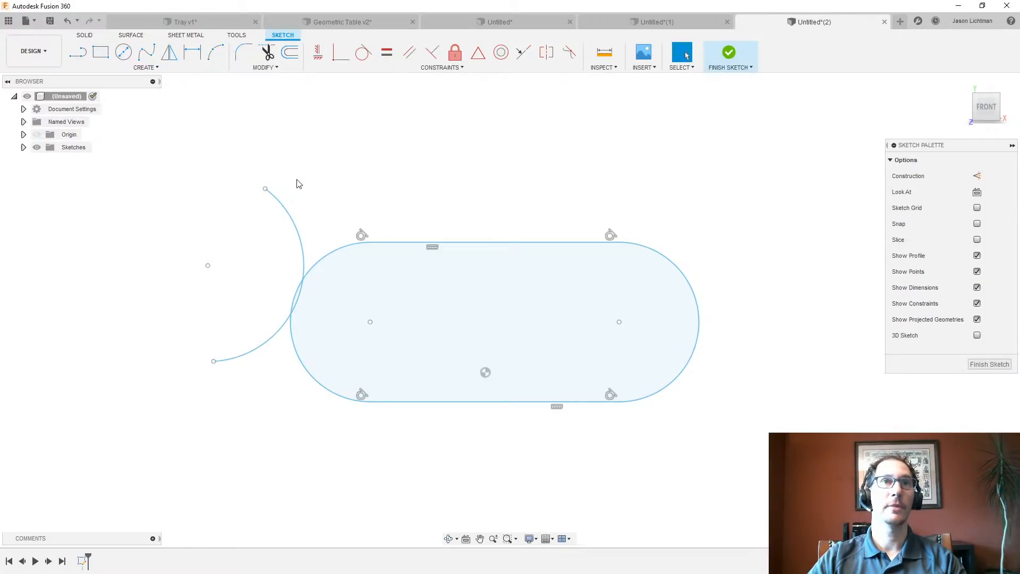
# Apply a Tangent constraint between the new arc and the slot's left end arc
pyautogui.click(363, 52)
pyautogui.click(303, 257)
pyautogui.click(316, 263)
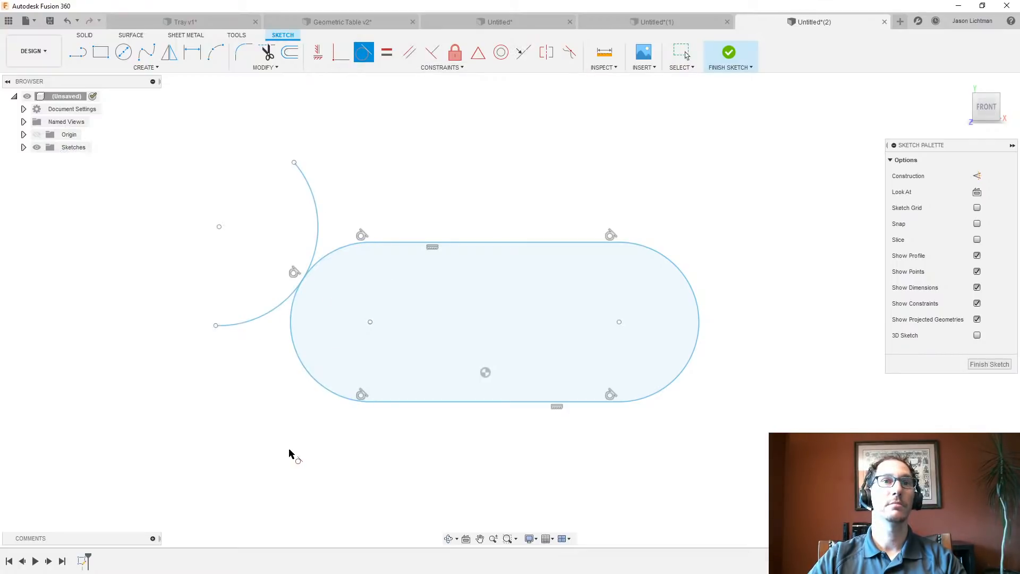
pyautogui.press('Escape')
# Sketch a slanted line beyond the slot's upper right and a second, steeper slanted line crossing its right end
pyautogui.click(387, 70)
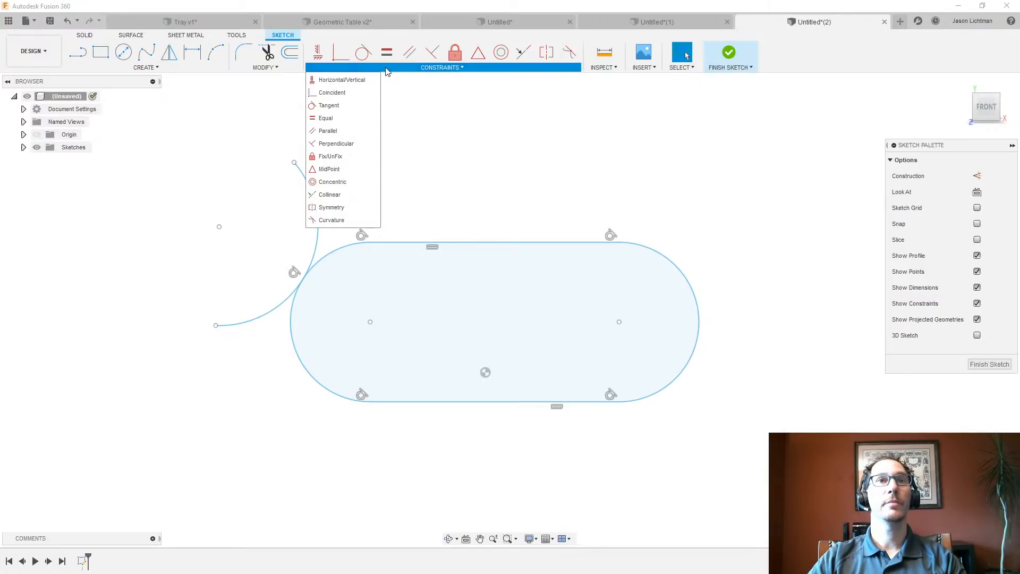
pyautogui.click(343, 132)
pyautogui.press('l')
pyautogui.click(627, 133)
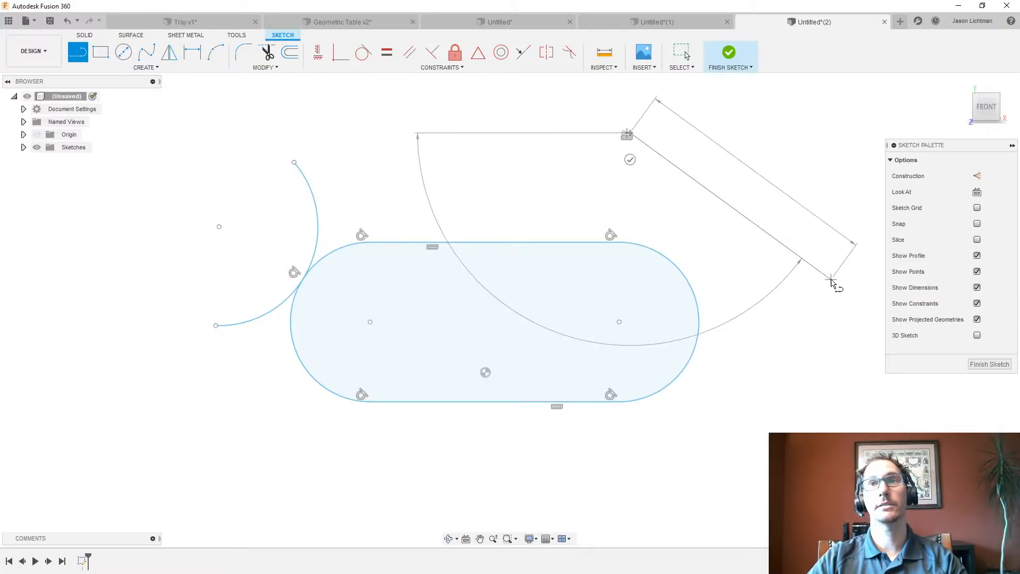
pyautogui.click(831, 280)
pyautogui.press('Escape')
pyautogui.press('l')
pyautogui.click(635, 176)
pyautogui.click(758, 357)
pyautogui.press('Escape')
# Apply a Parallel constraint between the two slanted lines near the slot's right end
pyautogui.click(409, 52)
pyautogui.click(668, 225)
pyautogui.click(688, 180)
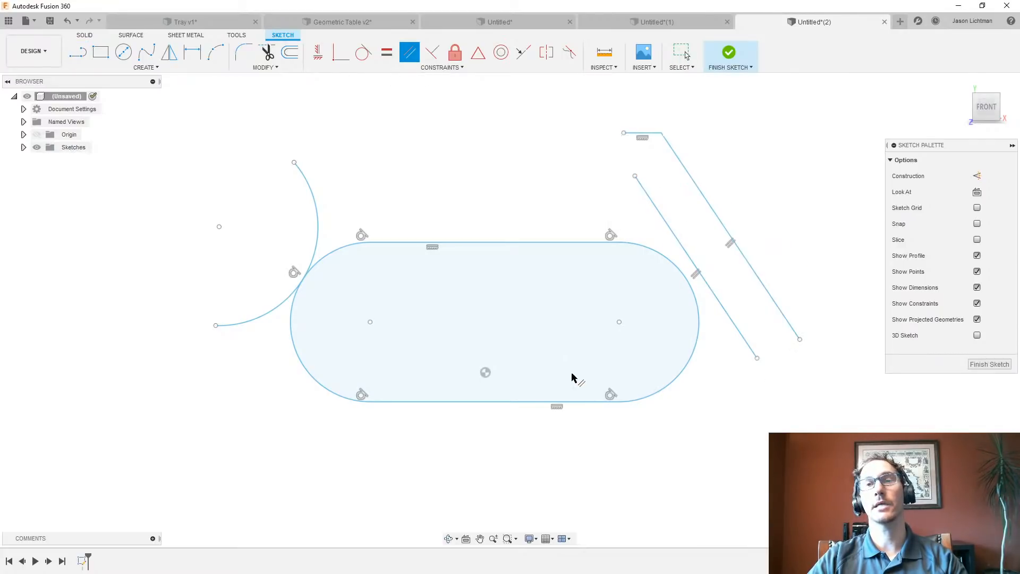
pyautogui.press('Escape')
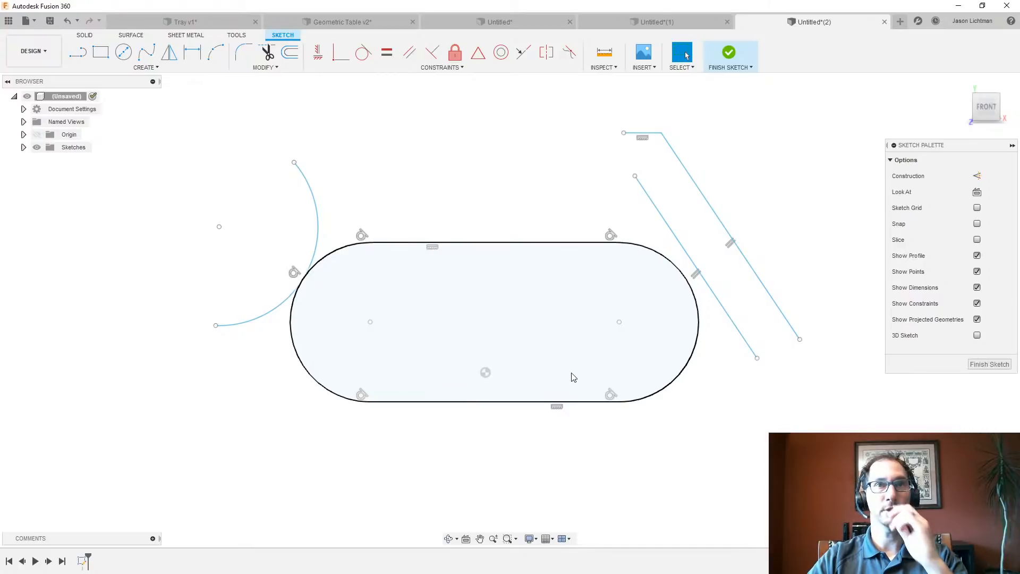
# Sketch a short line leftward from the inner slanted line, ending just above the slot's upper edge
pyautogui.click(439, 59)
pyautogui.click(655, 207)
pyautogui.click(557, 224)
pyautogui.press('Escape')
# Apply a Perpendicular constraint between the short line and the inner slanted line
pyautogui.click(432, 52)
pyautogui.click(587, 219)
pyautogui.click(674, 230)
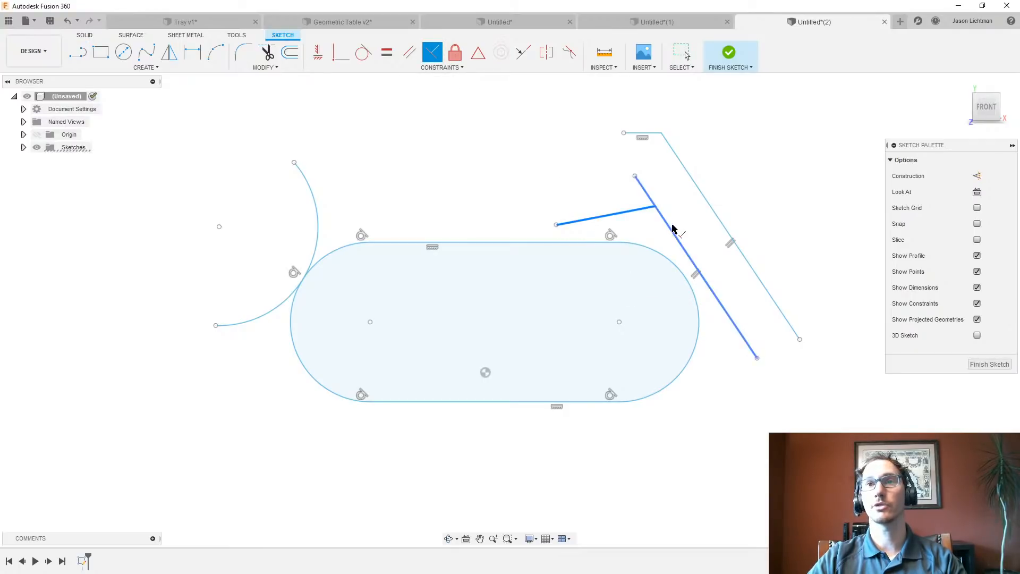
pyautogui.click(675, 230)
pyautogui.press('Escape')
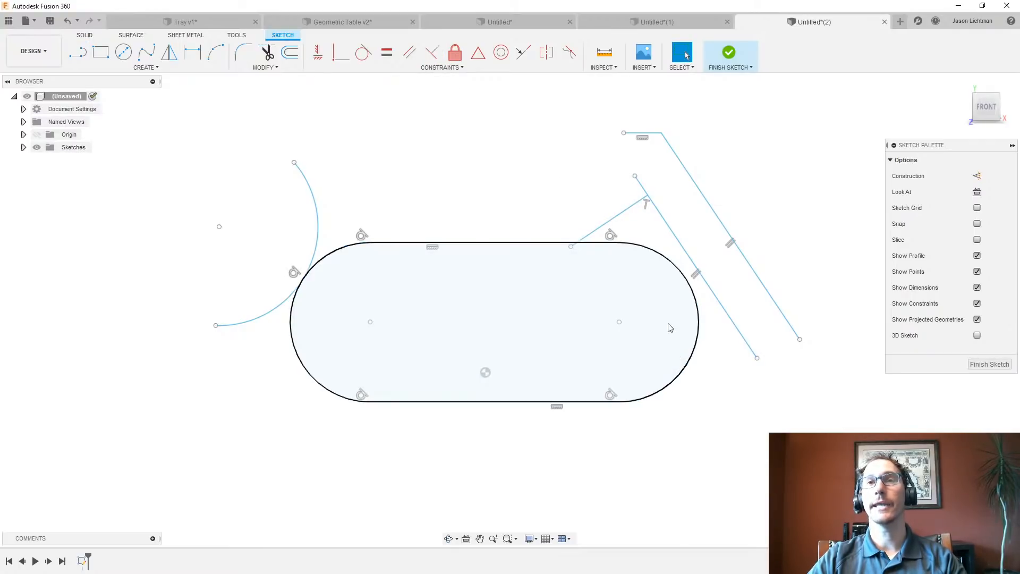
# Delete the slot, the arc and all the lines from the sketch
pyautogui.click(453, 68)
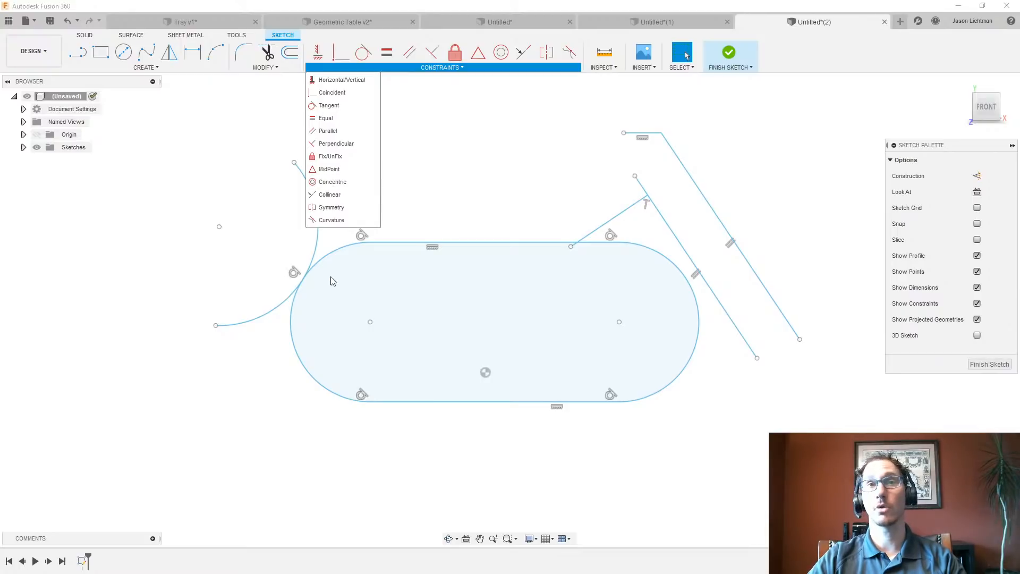
pyautogui.click(269, 242)
pyautogui.moveTo(185, 94)
pyautogui.mouseDown()
pyautogui.moveTo(770, 437)
pyautogui.moveTo(832, 493)
pyautogui.mouseUp()
pyautogui.press('Delete')
# Sketch a large circle to the upper left of the origin and a smaller separate circle to its right
pyautogui.press('c')
pyautogui.click(328, 252)
pyautogui.click(353, 176)
pyautogui.click(500, 206)
pyautogui.click(514, 154)
pyautogui.press('Escape')
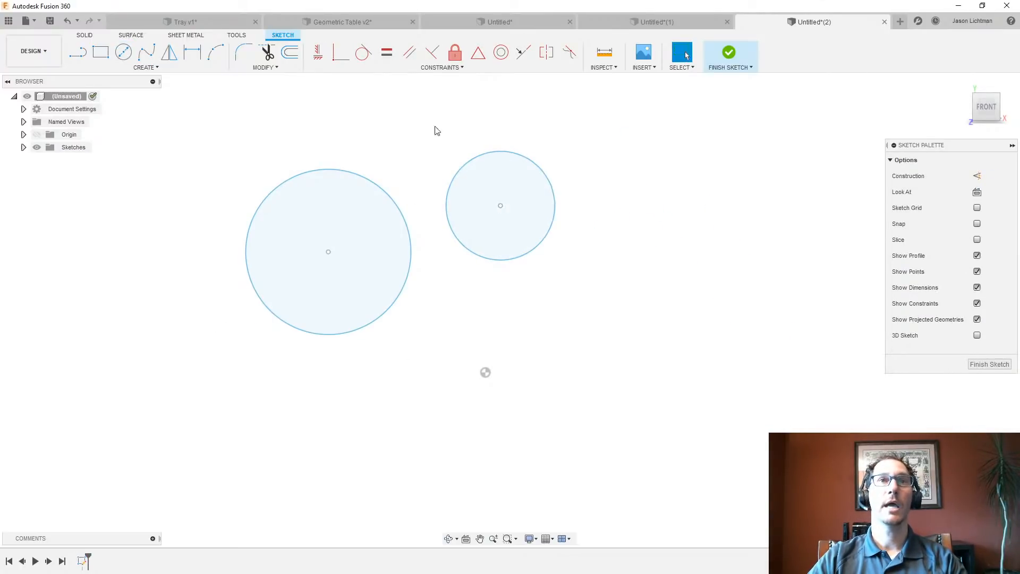
# Apply a Concentric constraint between the small and the large circle
pyautogui.click(500, 52)
pyautogui.click(513, 155)
pyautogui.click(381, 188)
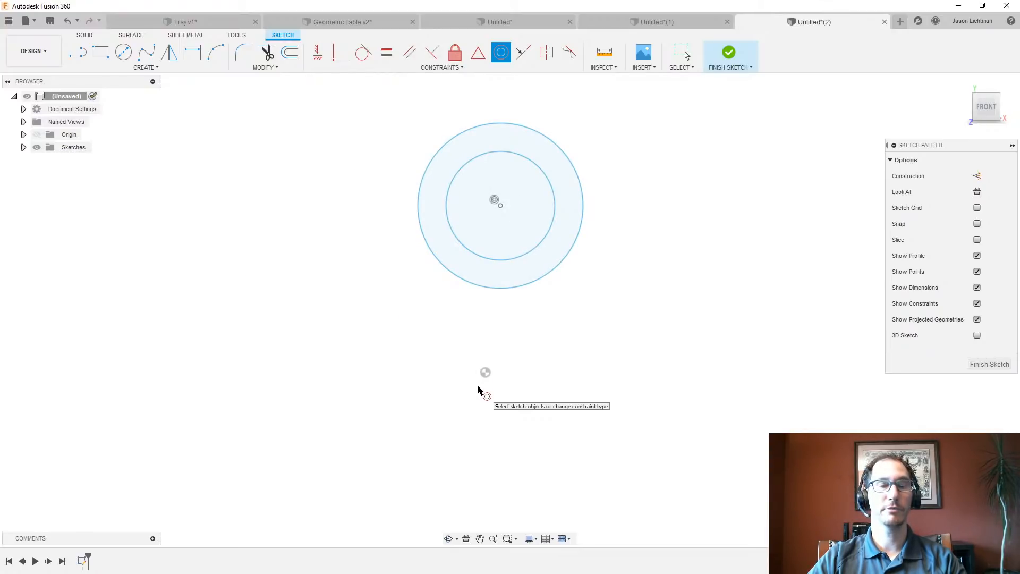
pyautogui.press('Escape')
# Delete the inner circle and sketch a three-point arc to the left of the remaining circle
pyautogui.click(547, 178)
pyautogui.press('Delete')
pyautogui.click(215, 51)
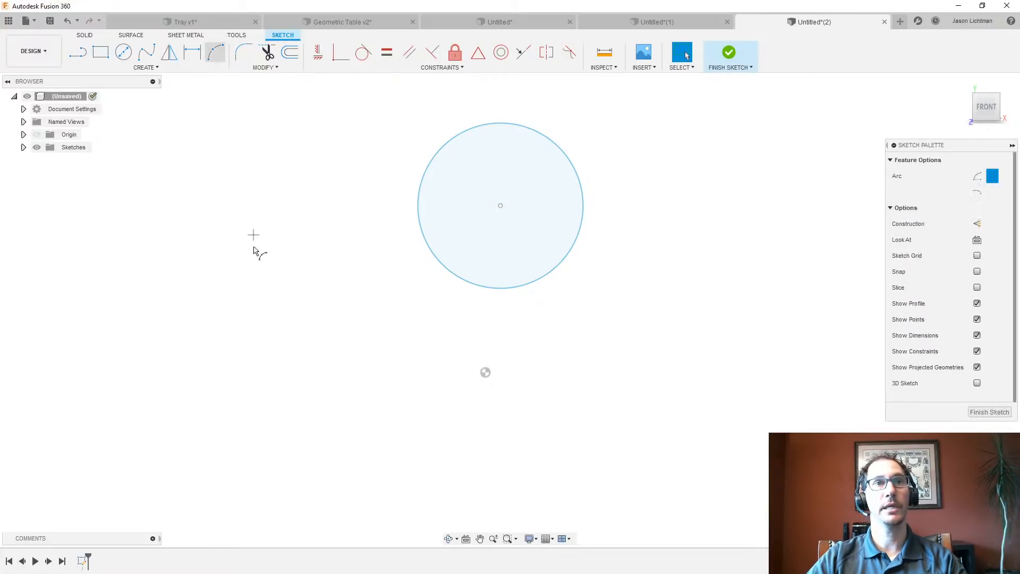
pyautogui.click(259, 163)
pyautogui.click(214, 246)
pyautogui.click(260, 175)
pyautogui.press('Escape')
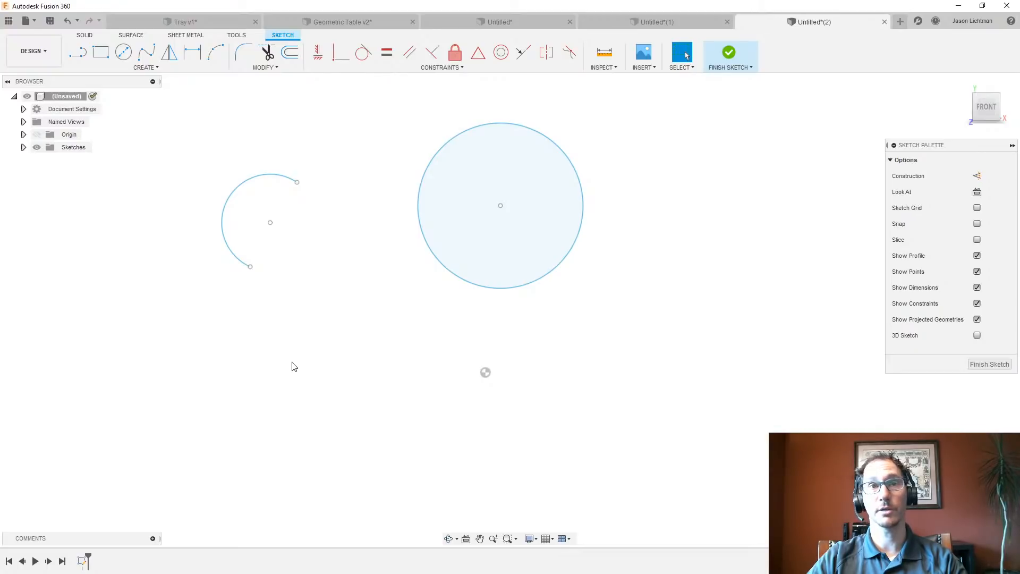
# Apply a Concentric constraint between the arc and the circle
pyautogui.click(501, 53)
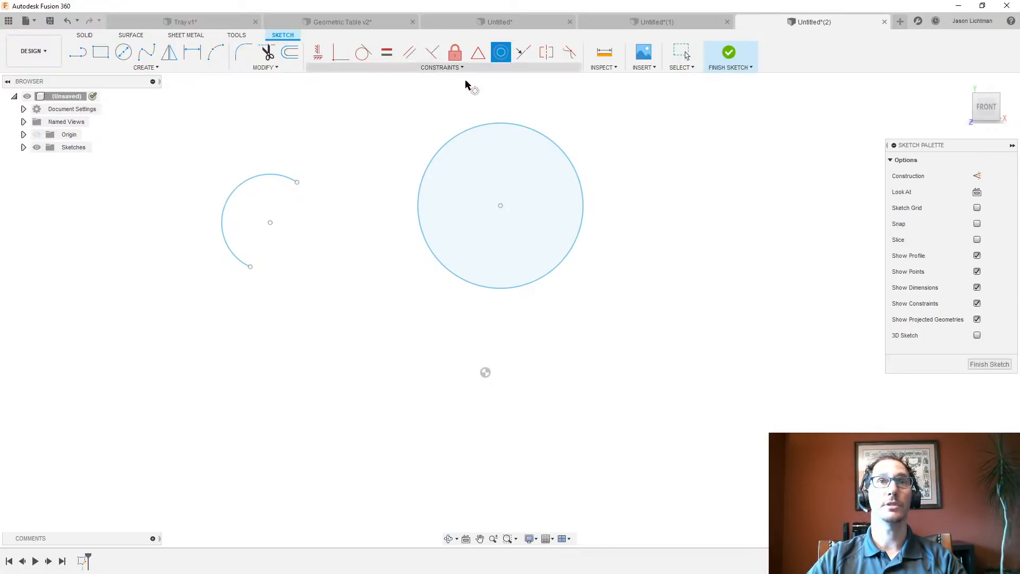
pyautogui.click(295, 179)
pyautogui.click(457, 139)
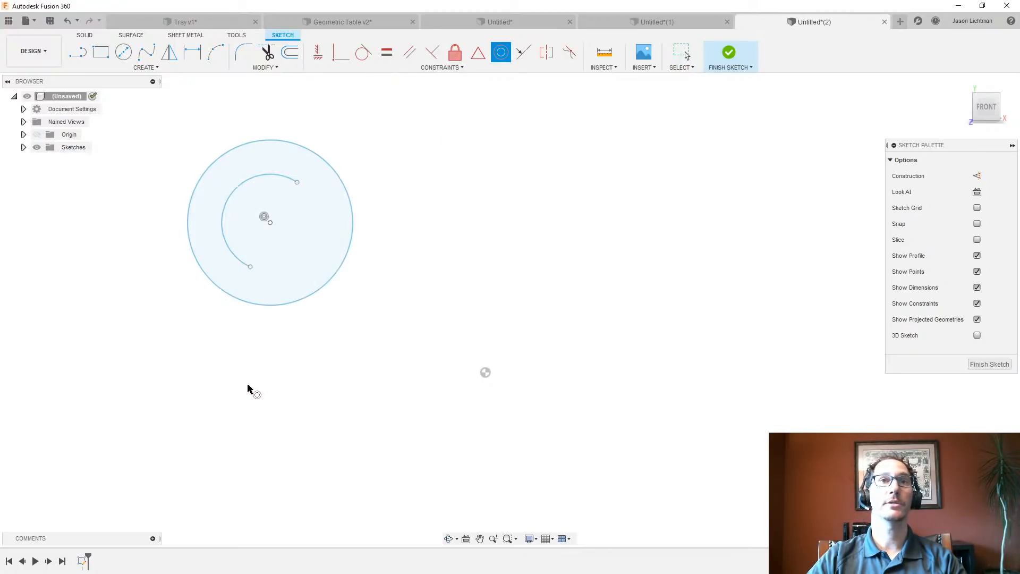
pyautogui.press('Escape')
# Inspect the concentric pair closely, and delete the circle surrounding the arc
pyautogui.moveTo(356, 319)
pyautogui.mouseDown(button='middle')
pyautogui.moveTo(373, 314)
pyautogui.moveTo(574, 404)
pyautogui.mouseUp(button='middle')
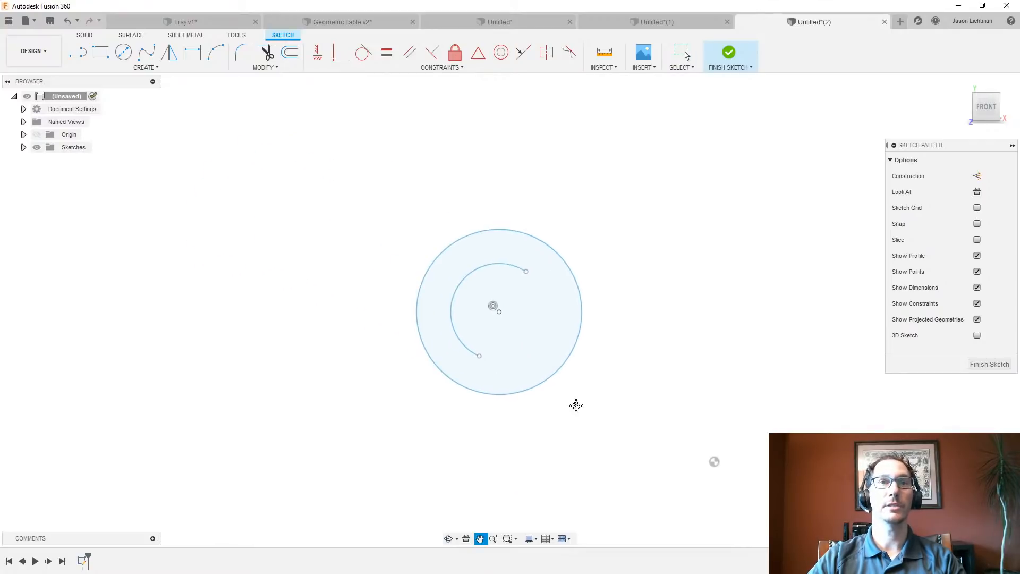
pyautogui.scroll(2, 575, 404)
pyautogui.scroll(1, 575, 403)
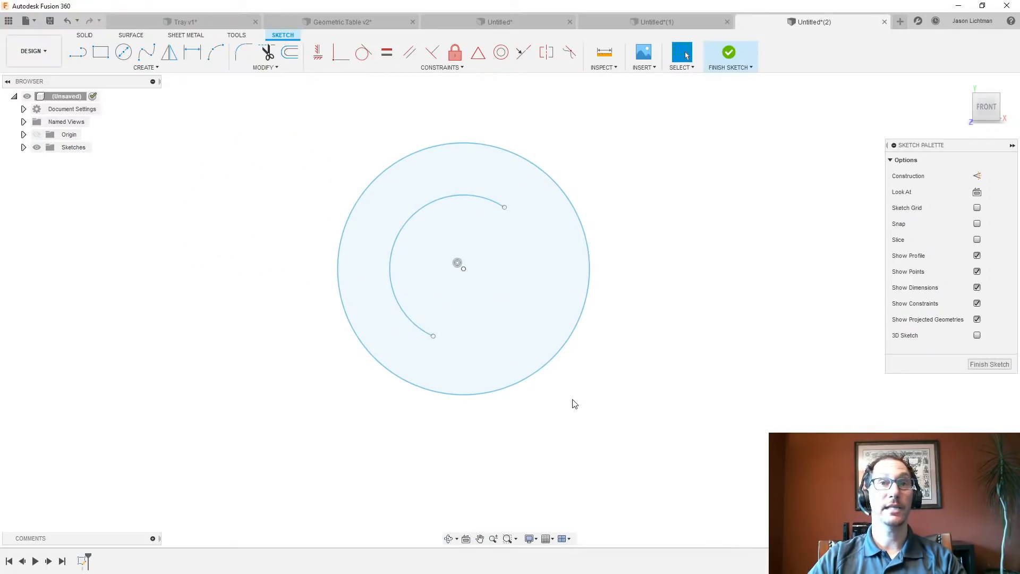
pyautogui.scroll(-3, 575, 404)
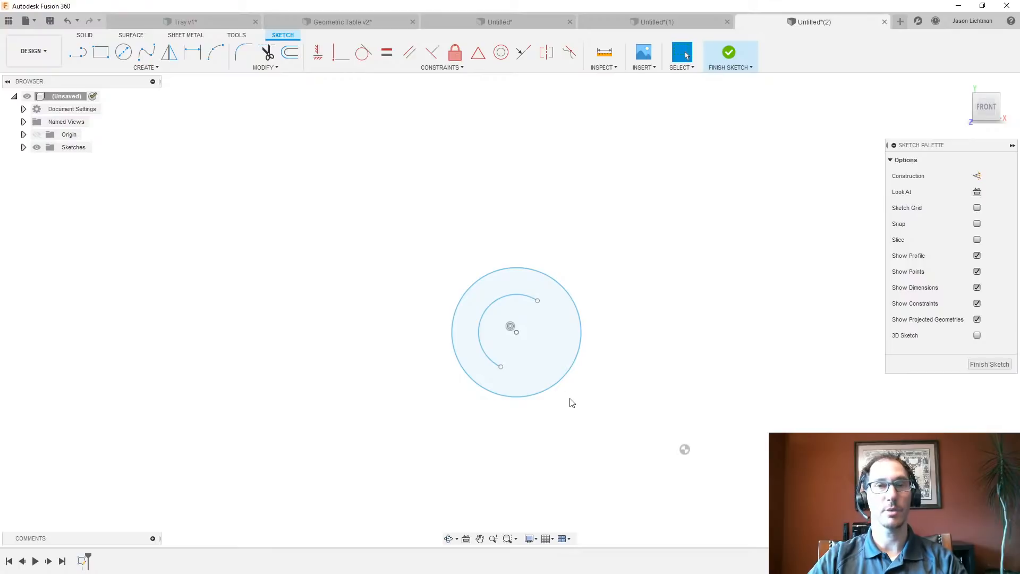
pyautogui.click(535, 274)
pyautogui.press('Delete')
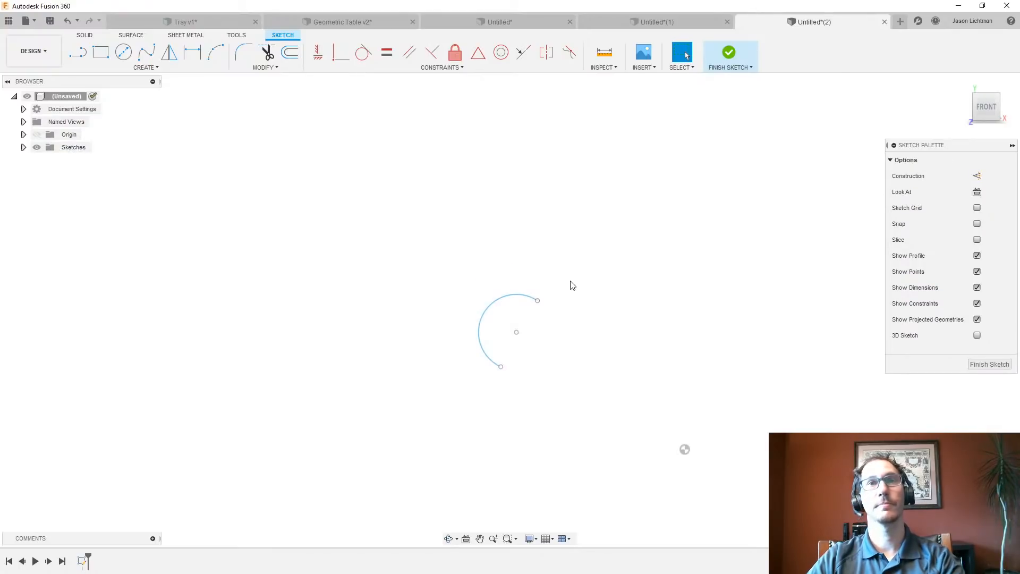
# Sketch a second three-point arc, nearly a full circle, above the existing arc
pyautogui.click(222, 57)
pyautogui.click(561, 176)
pyautogui.click(524, 194)
pyautogui.click(553, 252)
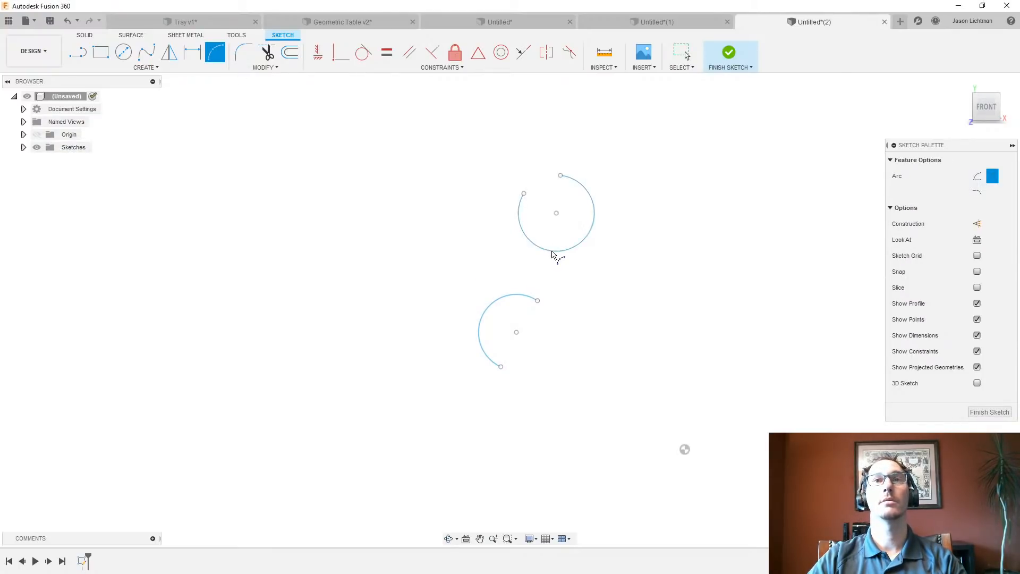
# Apply a Concentric constraint between the two arcs
pyautogui.click(596, 212)
pyautogui.click(518, 301)
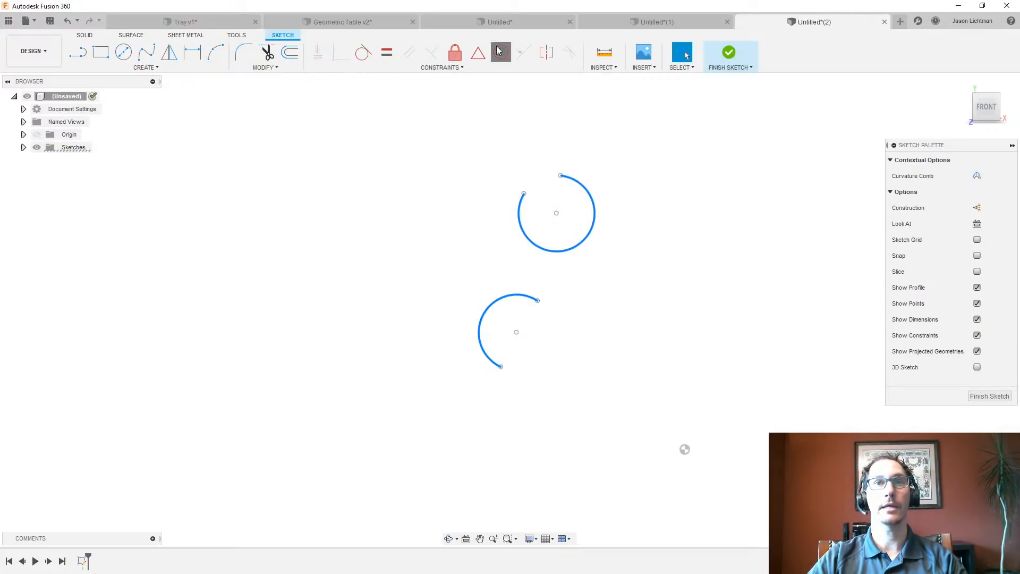
pyautogui.click(501, 52)
pyautogui.scroll(5, 586, 192)
pyautogui.press('Escape')
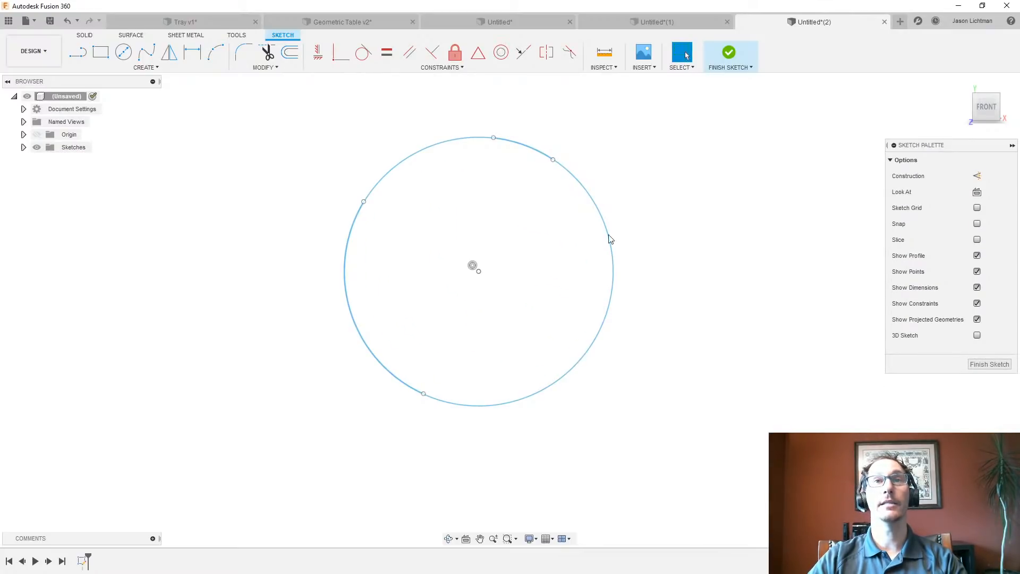
# Test the concentric arcs by moving their endpoints to different radii, and delete both arcs
pyautogui.moveTo(573, 172); pyautogui.dragTo(587, 193)
pyautogui.moveTo(364, 202); pyautogui.dragTo(398, 309)
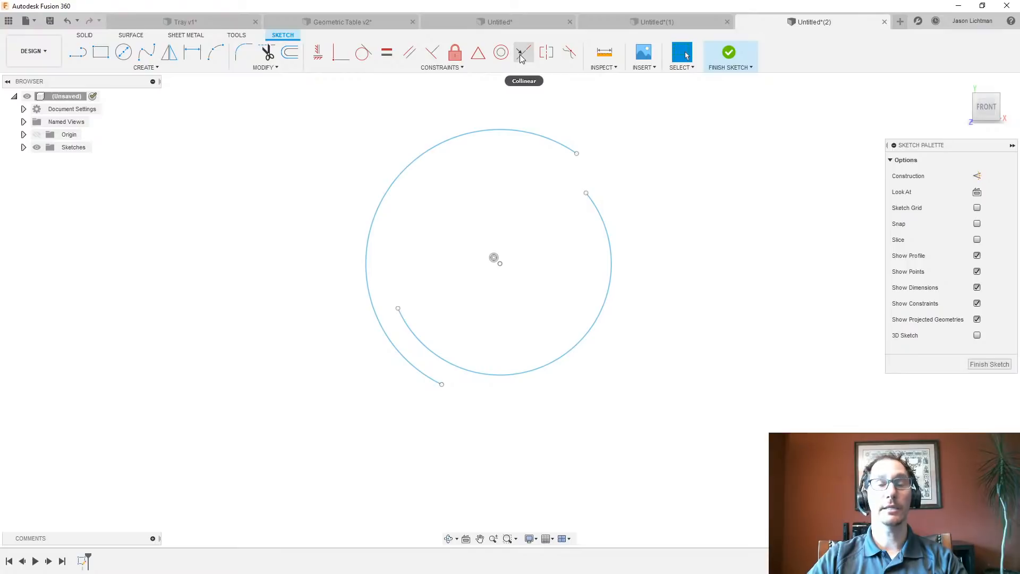
pyautogui.moveTo(686, 451); pyautogui.dragTo(327, 117)
pyautogui.press('Delete')
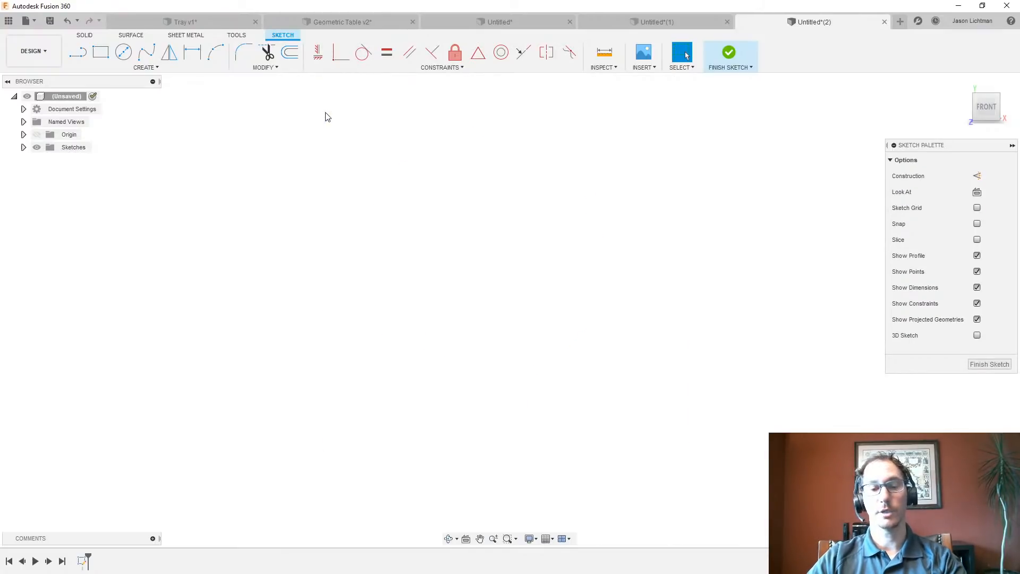
# Sketch a single line sloping down to the right in the upper-left part of the empty sketch
pyautogui.press('l')
pyautogui.click(252, 203)
pyautogui.click(490, 331)
pyautogui.press('Escape')
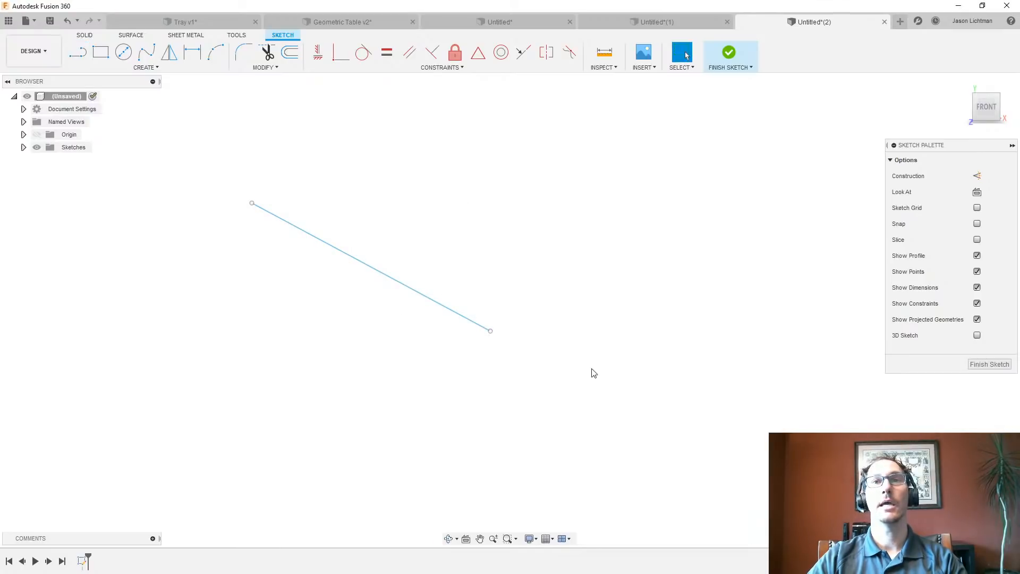
# Sketch a second, separate line rising to the right of the first, and lower its far endpoint to flatten the slope
pyautogui.press('l')
pyautogui.click(561, 368)
pyautogui.click(865, 232)
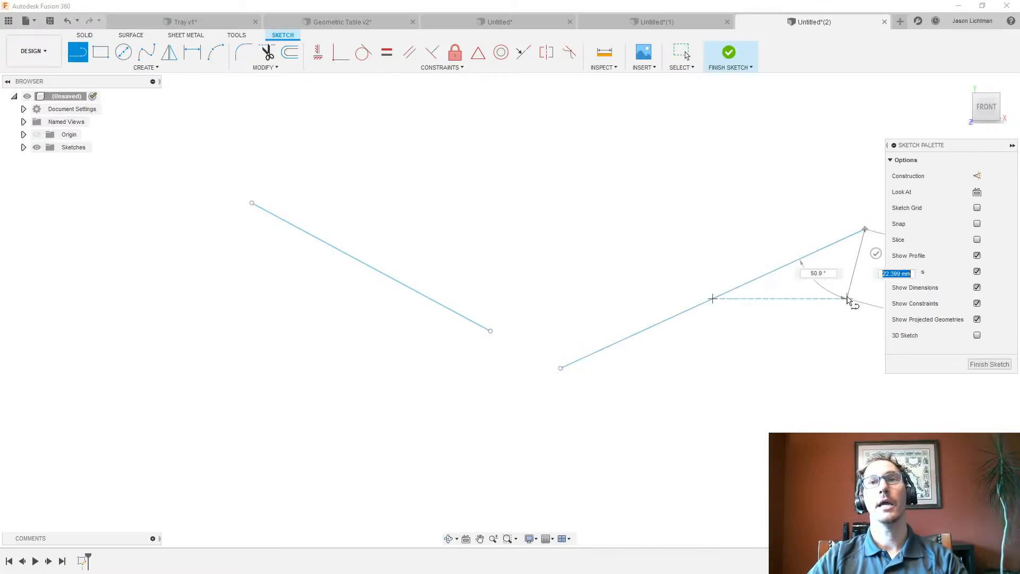
pyautogui.press('Escape')
pyautogui.moveTo(866, 230); pyautogui.dragTo(878, 275)
pyautogui.press('Escape')
# Apply a Collinear constraint between the two lines
pyautogui.click(440, 304)
pyautogui.click(608, 355)
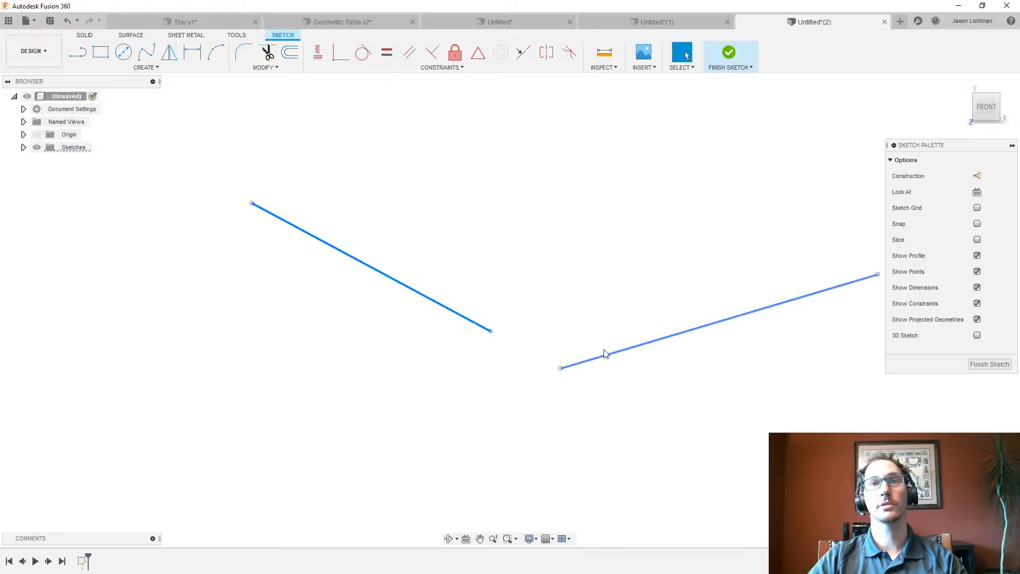
pyautogui.click(523, 54)
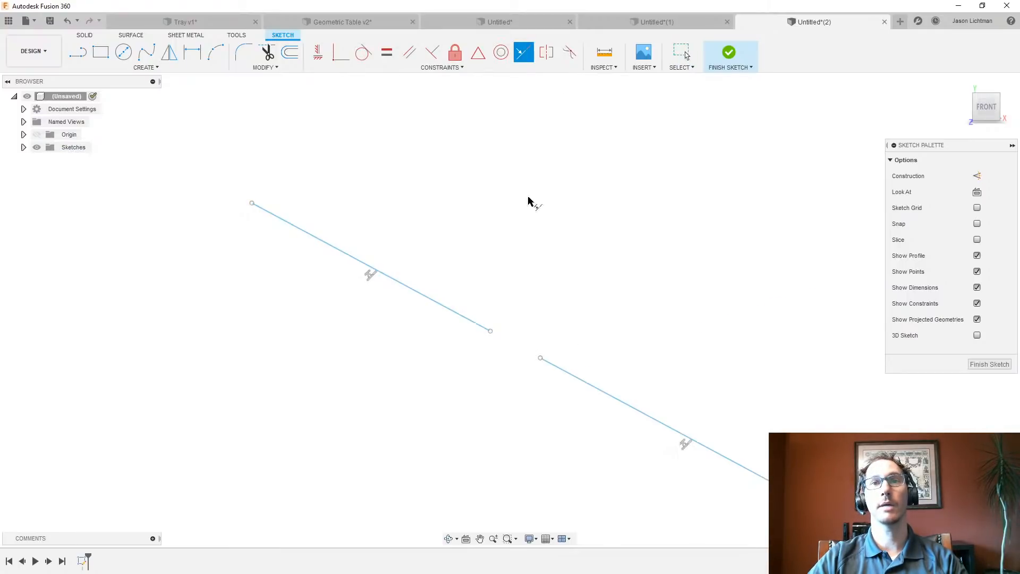
pyautogui.scroll(-3, 563, 229)
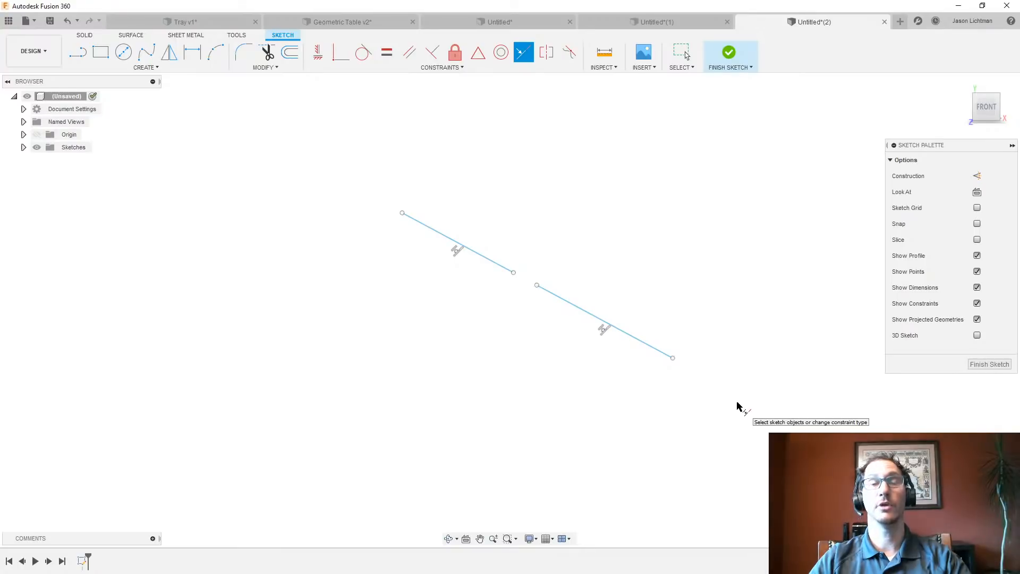
pyautogui.scroll(2, 686, 258)
pyautogui.press('Escape')
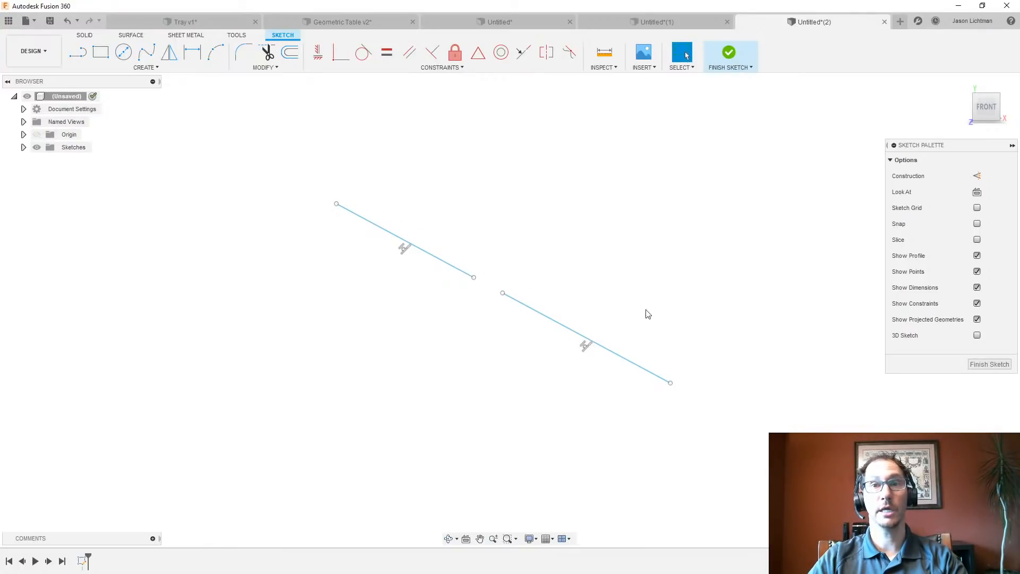
# Delete the Collinear constraint and move the lower line's far endpoint to give it a shallower slope
pyautogui.click(586, 347)
pyautogui.press('Delete')
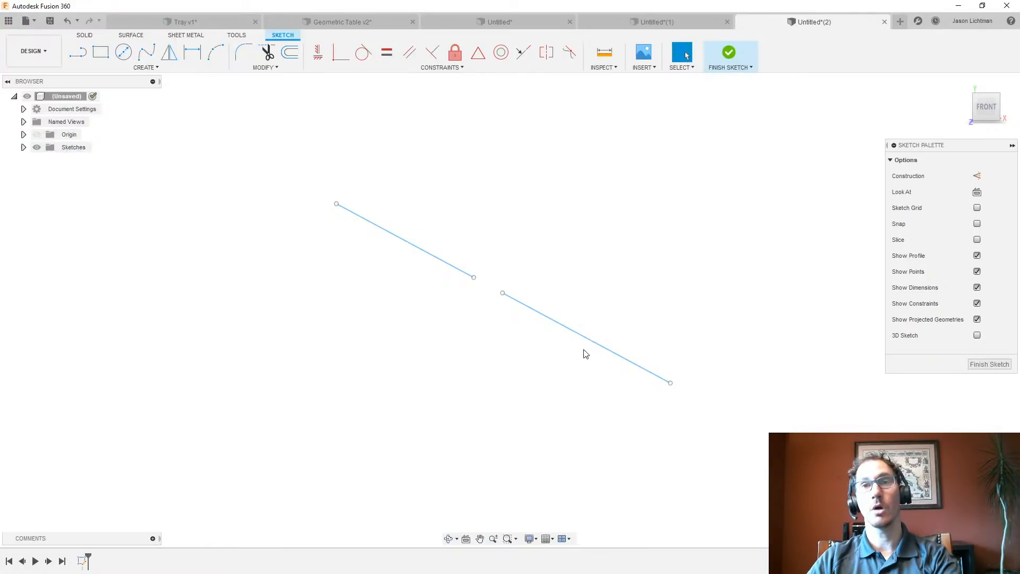
pyautogui.moveTo(671, 383); pyautogui.dragTo(713, 356)
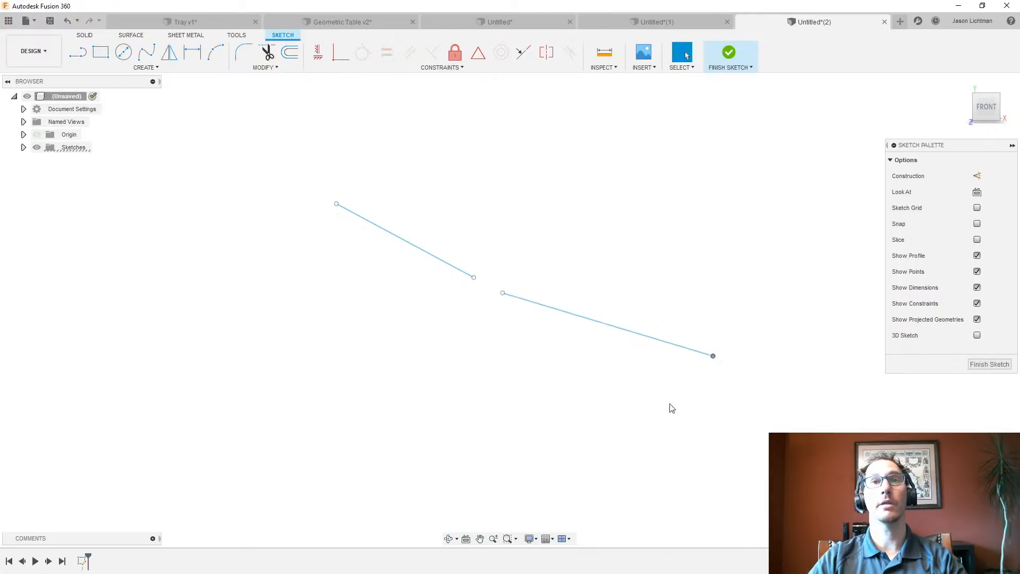
# Apply a Parallel constraint between the two lines
pyautogui.click(409, 52)
pyautogui.click(422, 250)
pyautogui.click(560, 310)
pyautogui.press('Escape')
pyautogui.scroll(3, 515, 239)
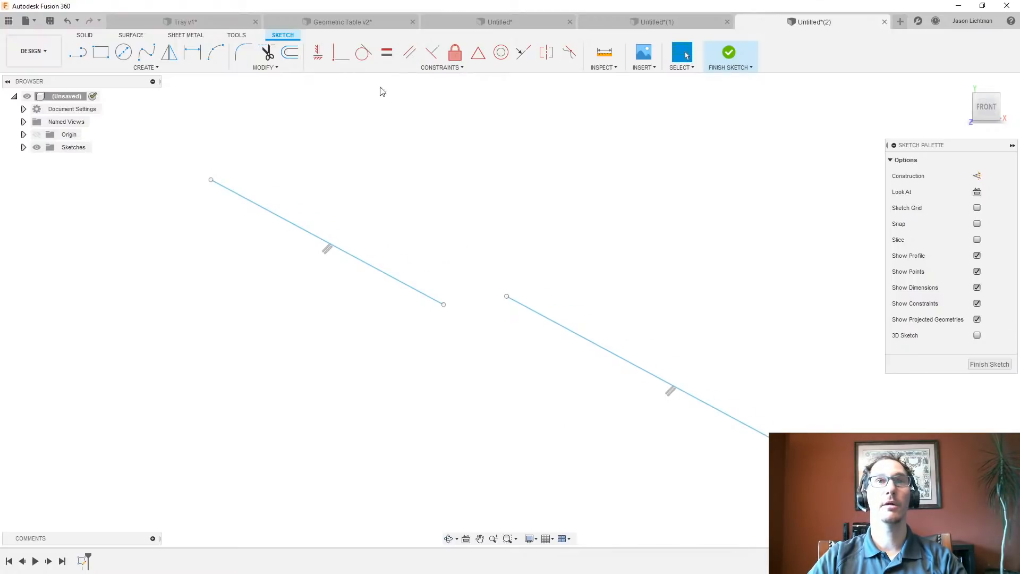
# Make the upper line's lower endpoint Coincident with the lower line, and test the constraint by moving the lower line
pyautogui.click(341, 52)
pyautogui.click(548, 319)
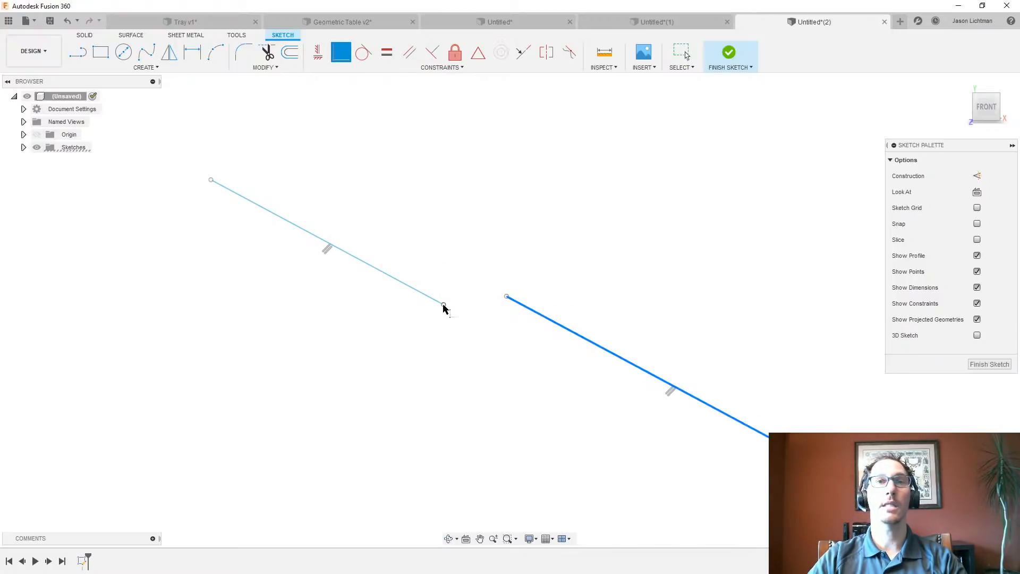
pyautogui.click(442, 303)
pyautogui.press('Escape')
pyautogui.scroll(-3, 438, 411)
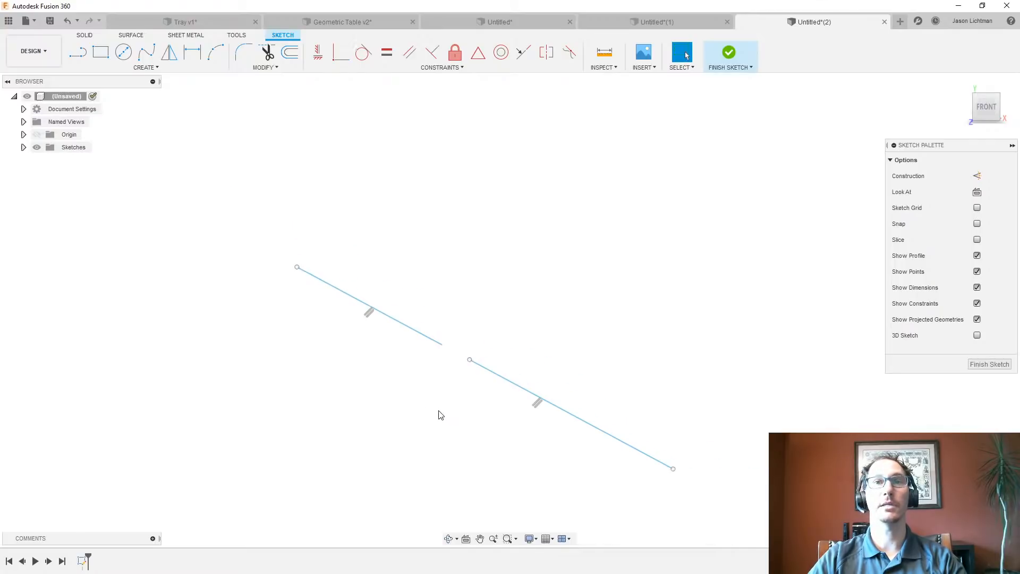
pyautogui.moveTo(534, 395)
pyautogui.mouseDown()
pyautogui.moveTo(494, 413)
pyautogui.moveTo(526, 340)
pyautogui.moveTo(624, 326)
pyautogui.moveTo(611, 367)
pyautogui.moveTo(551, 361)
pyautogui.mouseUp()
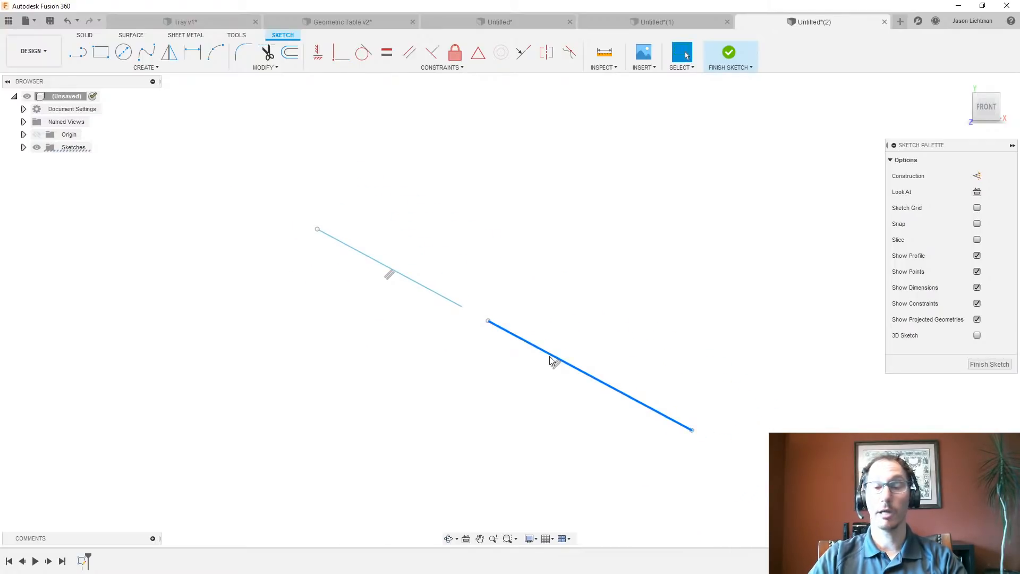
# Review the list of available constraints, and delete both lines from the sketch
pyautogui.click(461, 70)
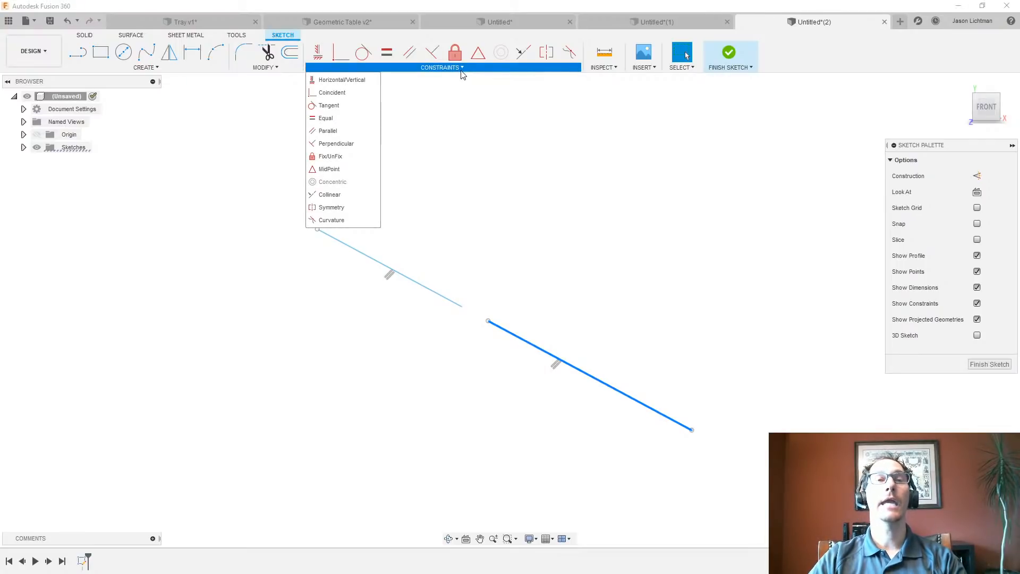
pyautogui.click(345, 221)
pyautogui.moveTo(276, 175); pyautogui.dragTo(755, 507)
pyautogui.press('Delete')
# Sketch a two-point rectangle, nearly square, in the middle of the empty sketch
pyautogui.press('r')
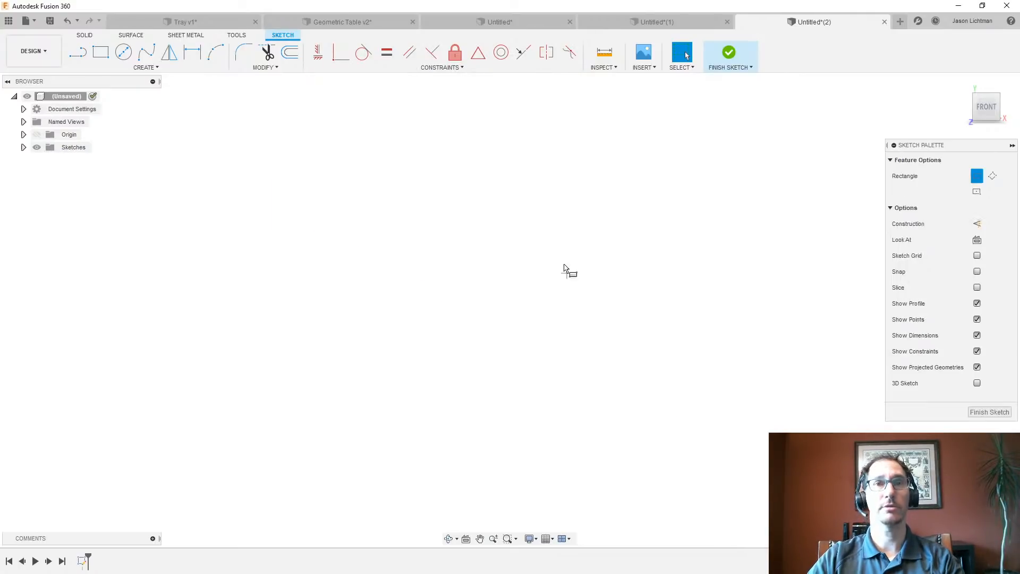
pyautogui.click(543, 200)
pyautogui.click(342, 409)
pyautogui.press('Escape')
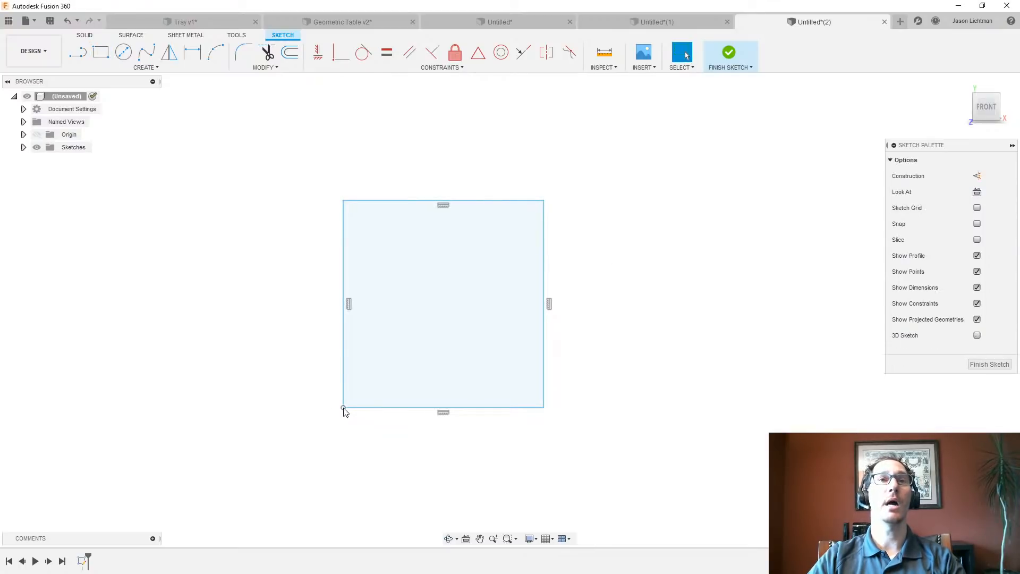
# Fillet the rectangle's upper-left corner with a 30 mm radius, and look closely at where the arc meets the top edge
pyautogui.click(245, 55)
pyautogui.click(344, 202)
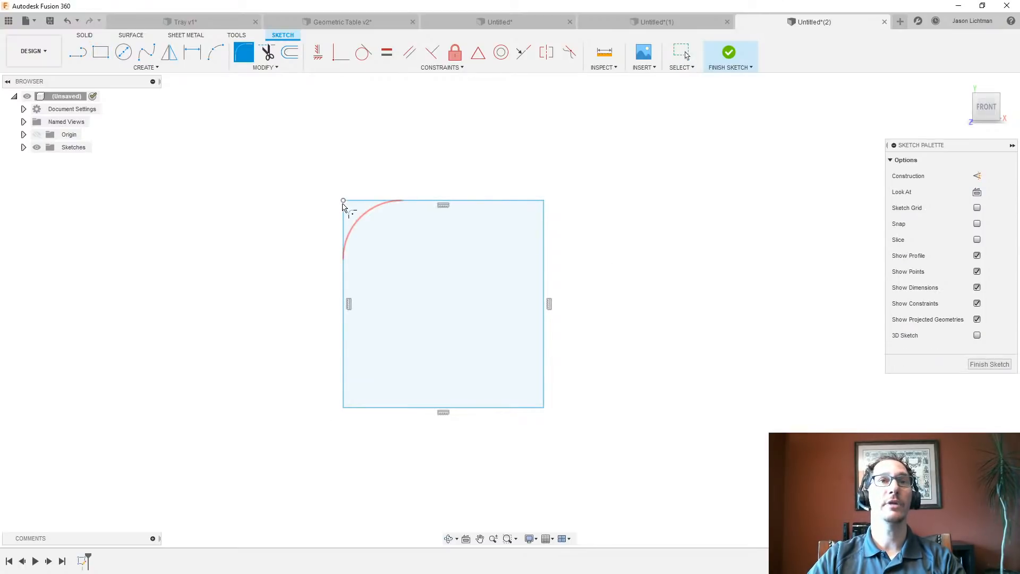
pyautogui.press('Return')
pyautogui.scroll(3, 412, 202)
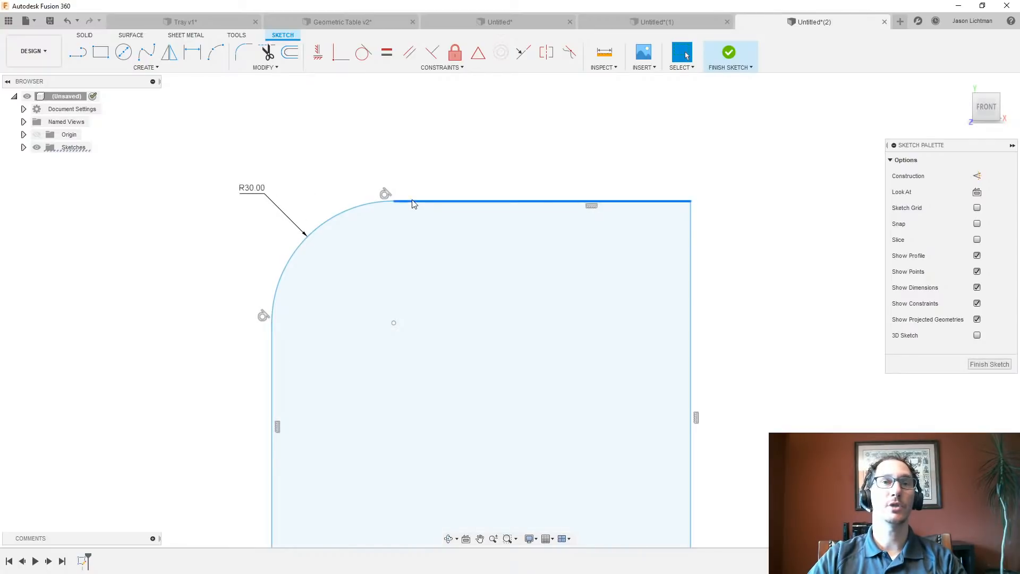
pyautogui.click(377, 203)
pyautogui.click(286, 161)
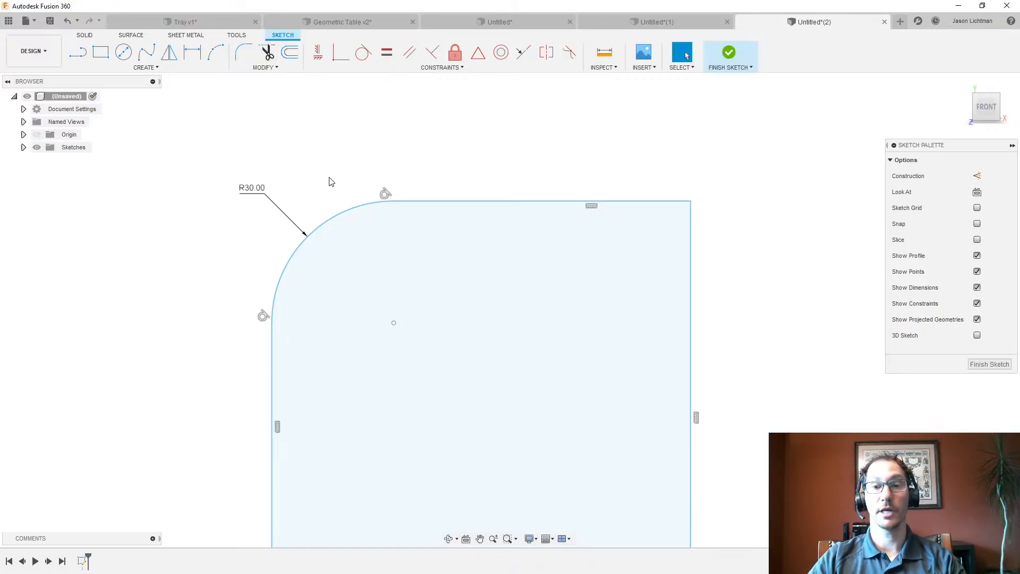
pyautogui.click(414, 67)
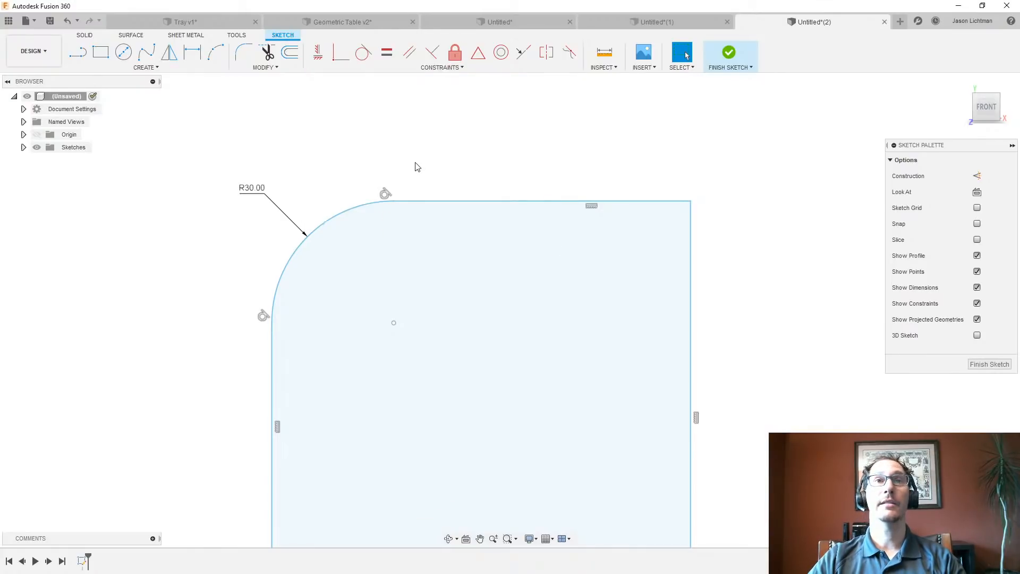
pyautogui.scroll(-3, 416, 161)
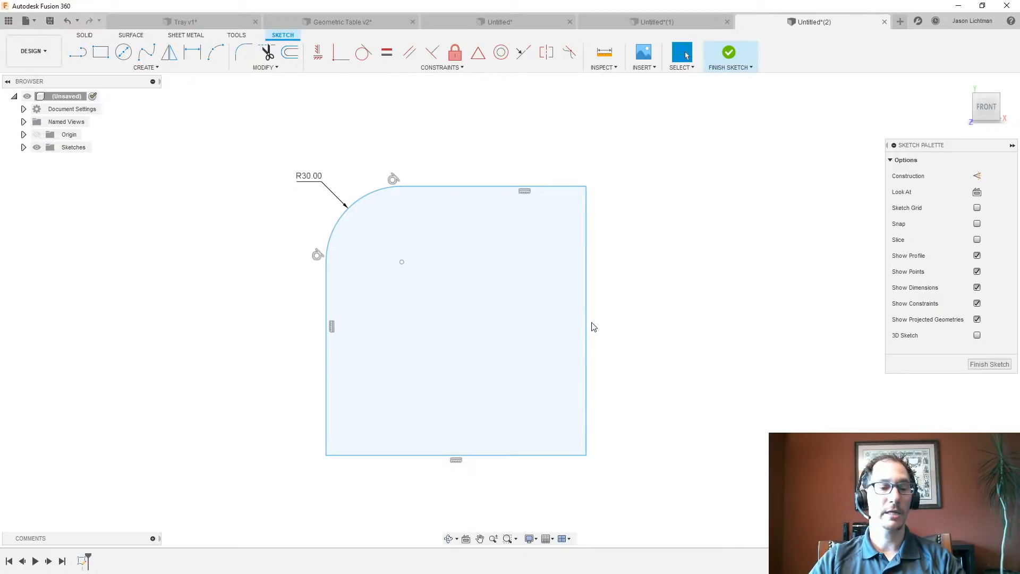
pyautogui.click(586, 289)
pyautogui.press('Delete')
pyautogui.hotkey('ctrl', 'z')
# Delete the vertical constraint on the rectangle's right edge, and move the upper-right corner outward to slant that edge
pyautogui.click(593, 322)
pyautogui.press('Delete')
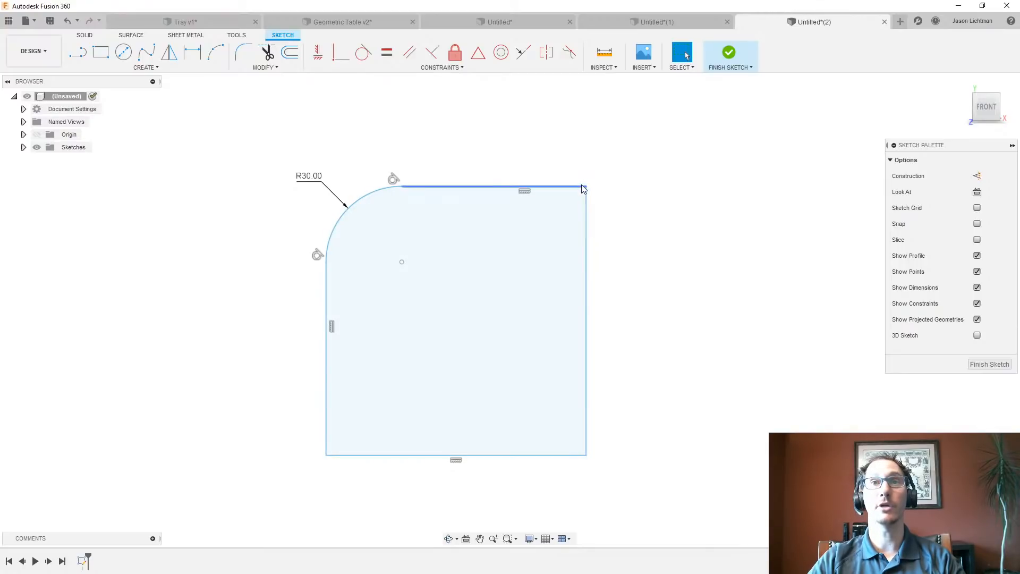
pyautogui.moveTo(585, 187); pyautogui.dragTo(763, 208)
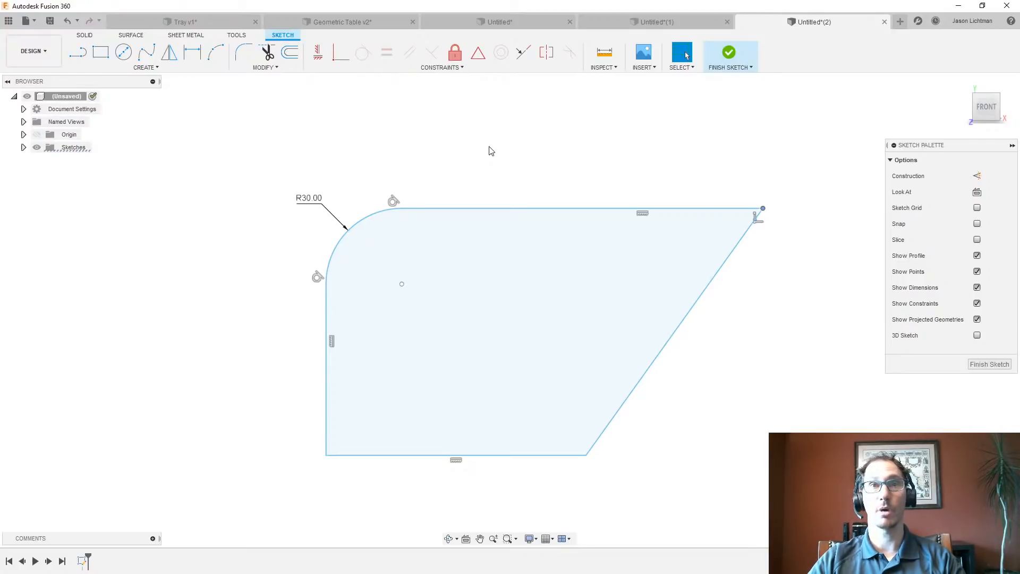
pyautogui.click(263, 68)
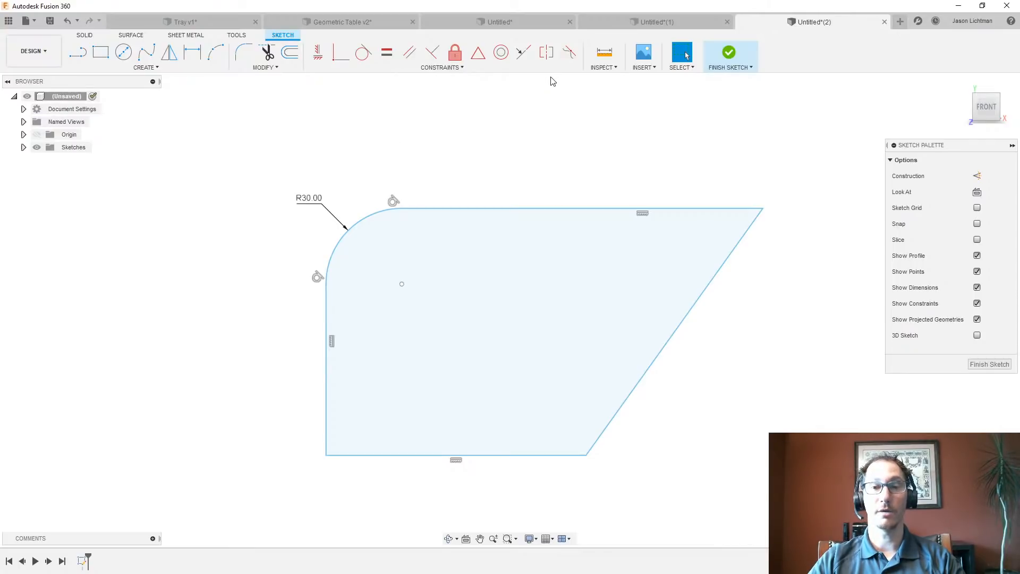
# Switch to the Tray v1 design and open the Hybrid Sketch for editing to examine its upper-left corner
pyautogui.click(223, 22)
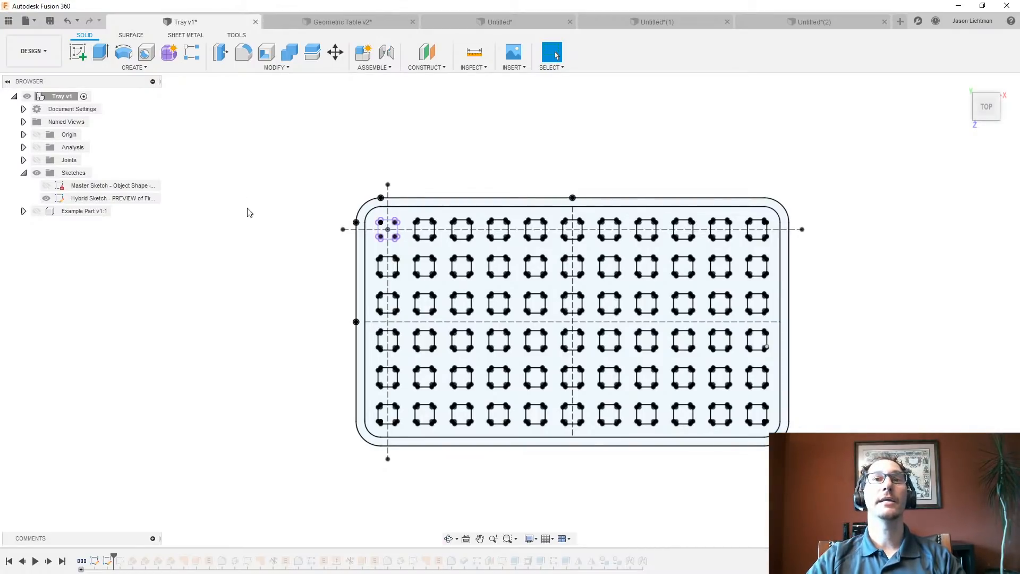
pyautogui.click(108, 560)
pyautogui.rightClick(108, 560)
pyautogui.click(150, 463)
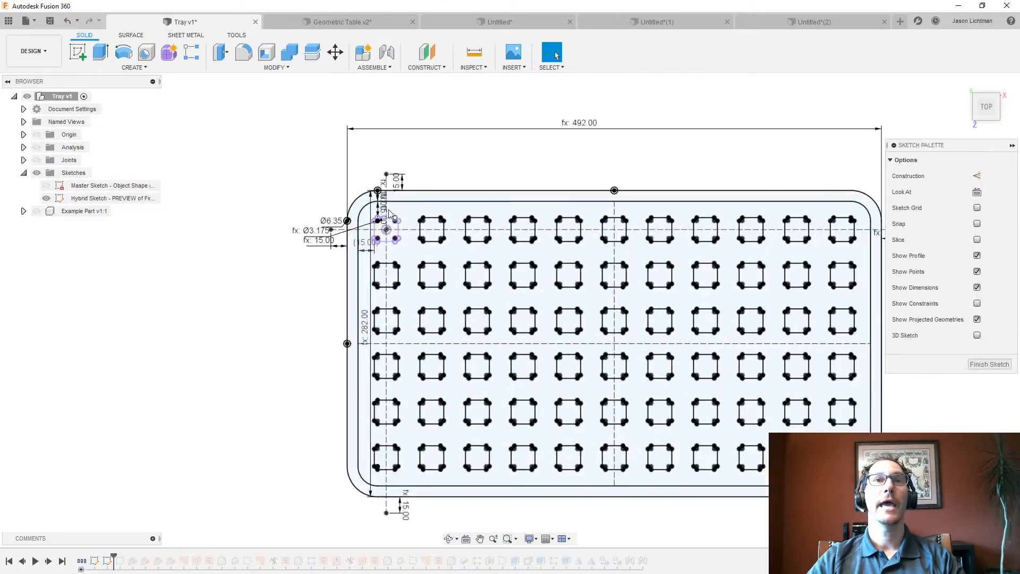
pyautogui.scroll(5, 380, 183)
pyautogui.scroll(3, 380, 184)
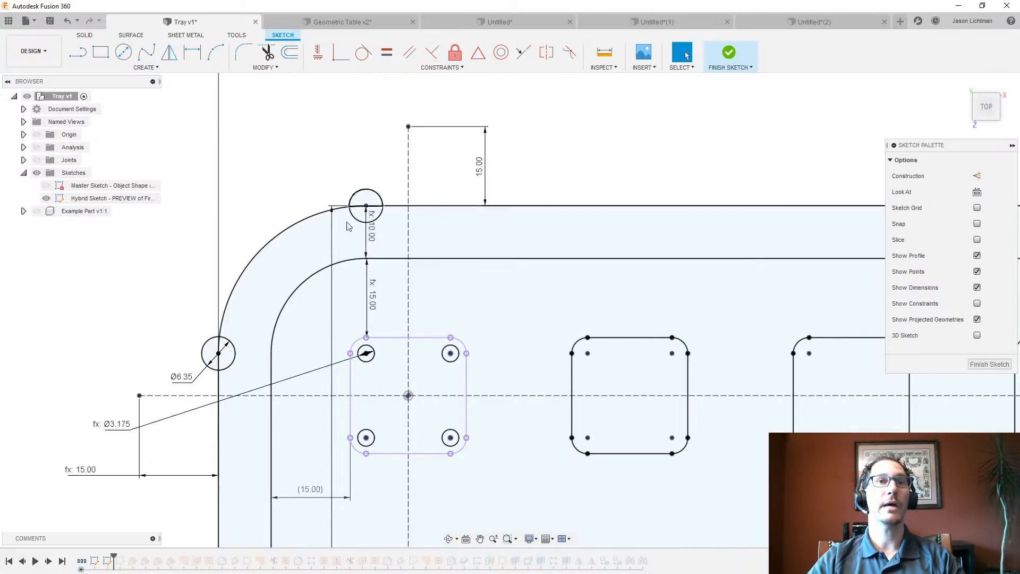
# Check the tray sketch's horizontal construction line, and leave the sketch to return to the Untitled(2) design
pyautogui.click(304, 396)
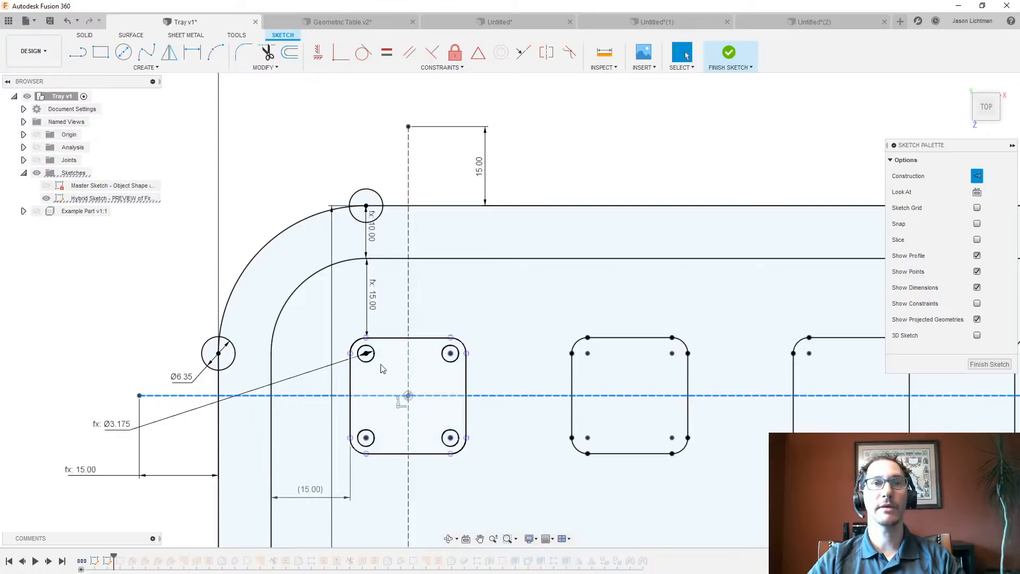
pyautogui.press('Escape')
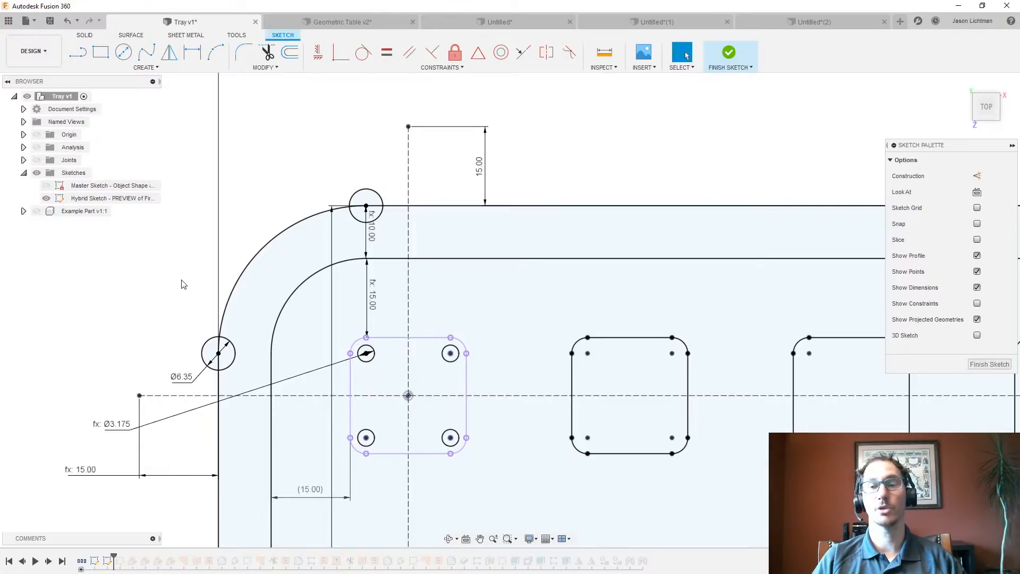
pyautogui.click(989, 364)
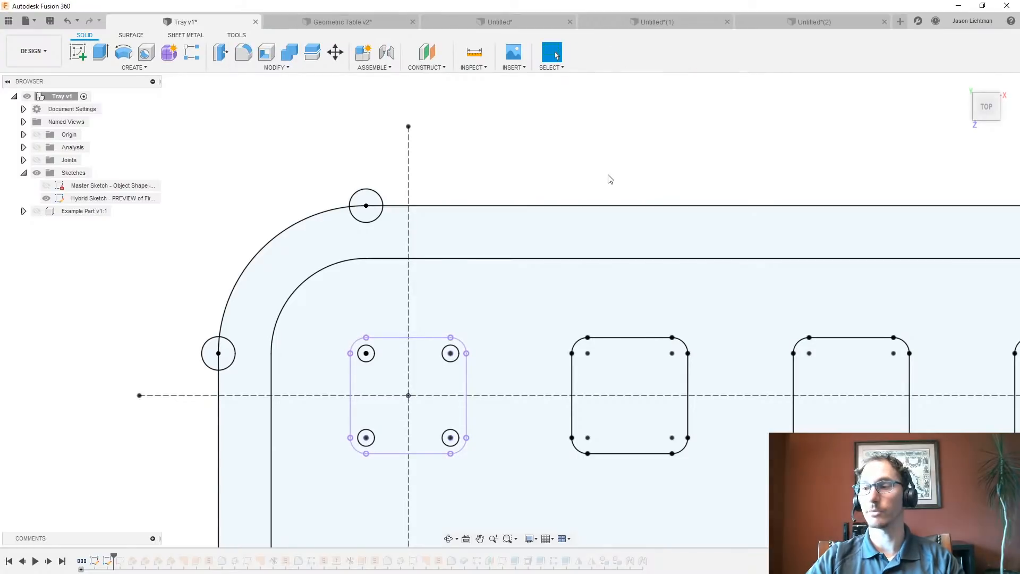
pyautogui.click(866, 21)
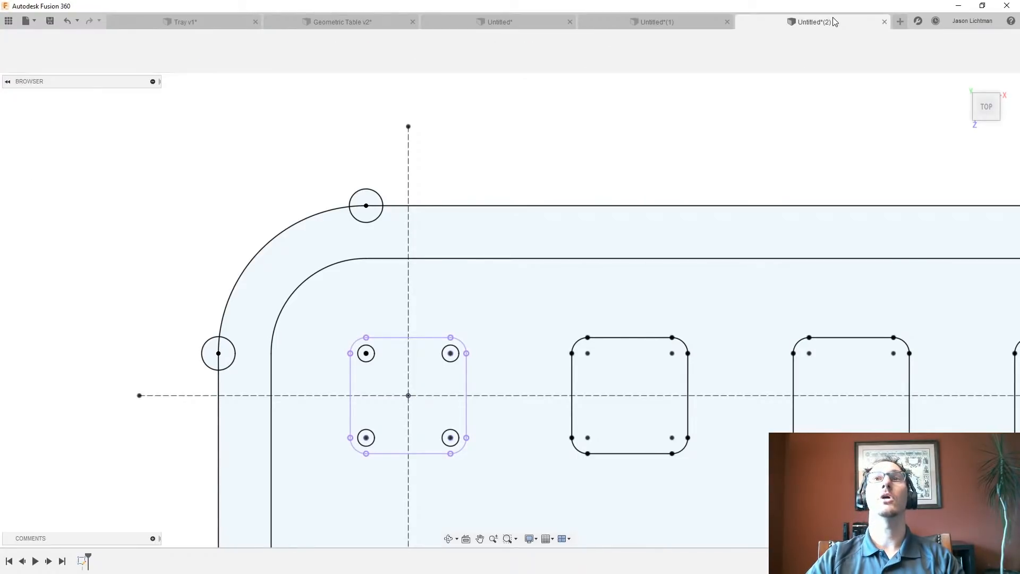
# Create a new design, show its origin, and sketch a circle centred on the origin on the front origin plane
pyautogui.click(900, 22)
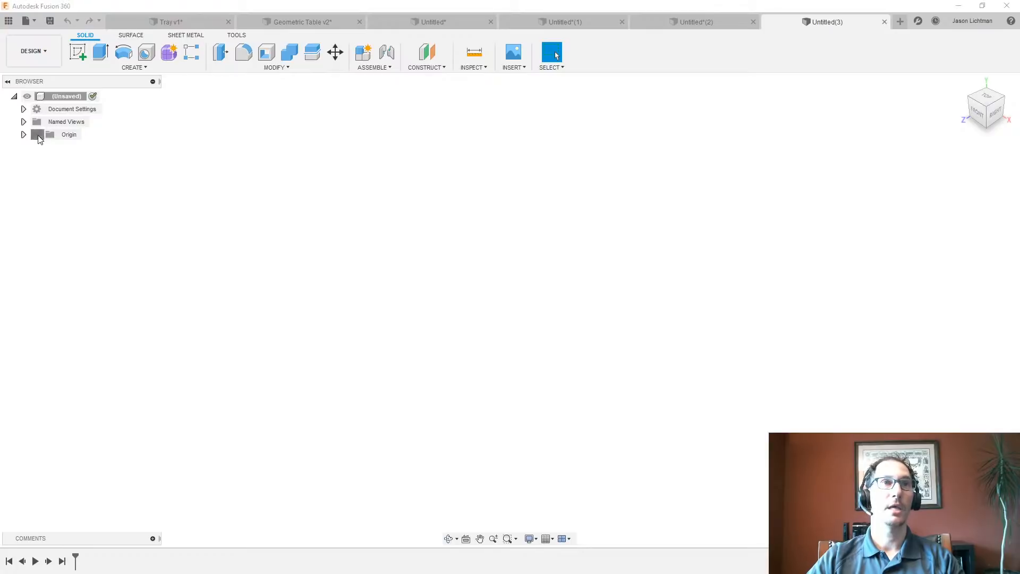
pyautogui.click(38, 135)
pyautogui.rightClick(541, 291)
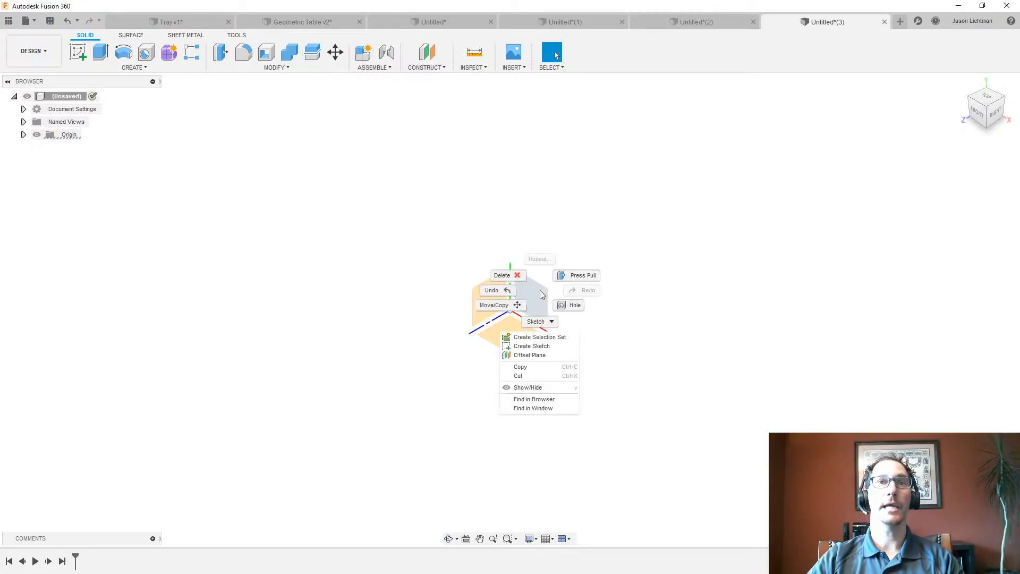
pyautogui.click(540, 346)
pyautogui.press('c')
pyautogui.click(469, 355)
pyautogui.click(528, 222)
pyautogui.scroll(-3, 520, 317)
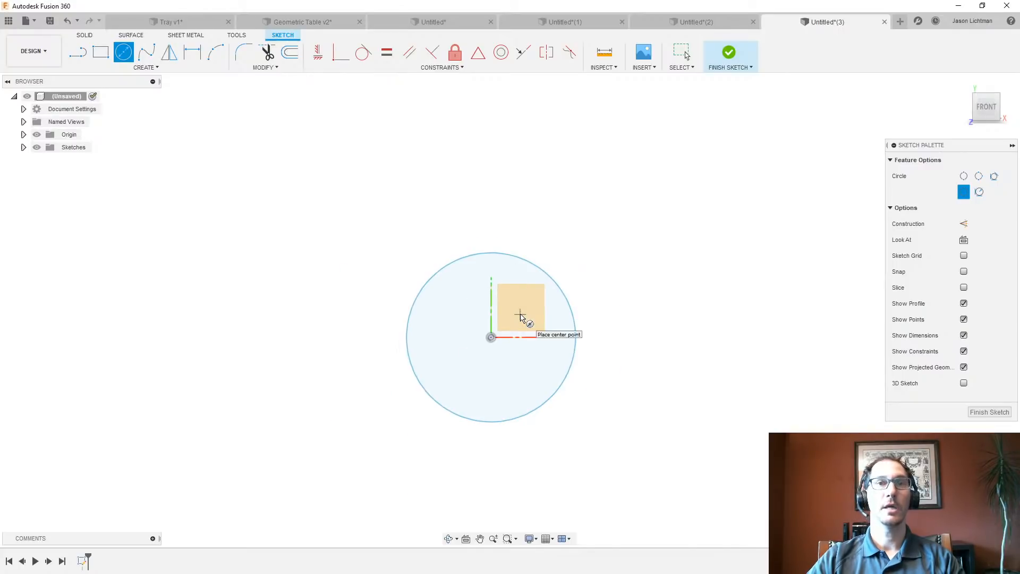
# Draw a center rectangle from the origin, sized to enclose the circle
pyautogui.press('r')
pyautogui.click(492, 337)
pyautogui.click(660, 164)
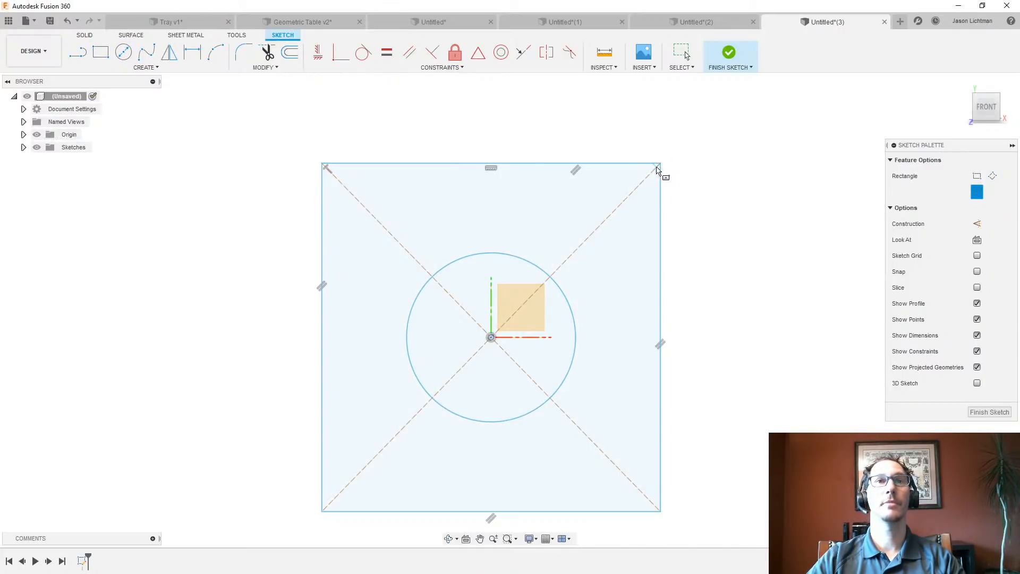
# Fillet all four corners of the rectangle with a 45 mm radius, and finish the sketch
pyautogui.click(252, 54)
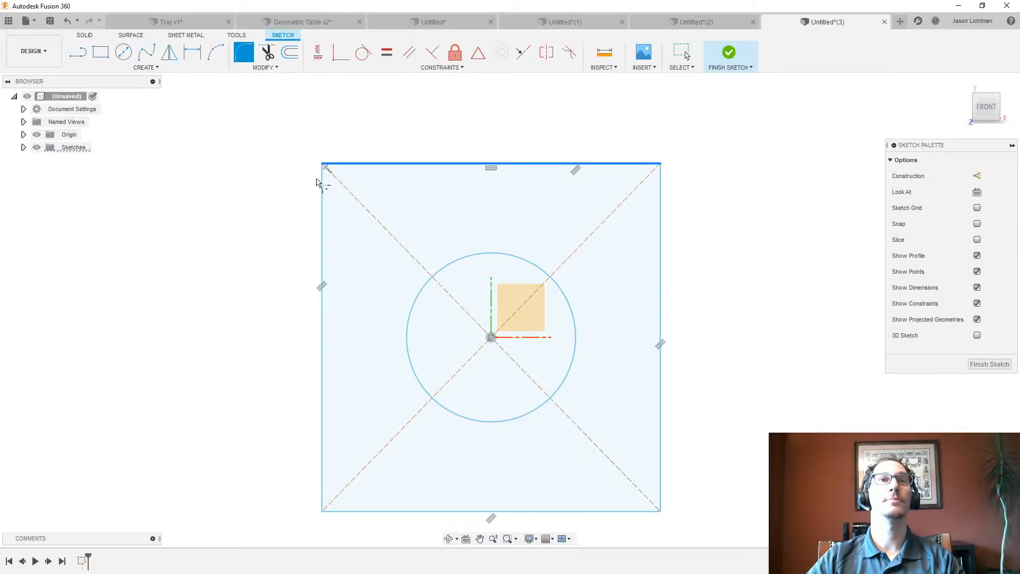
pyautogui.click(321, 165)
pyautogui.press('Return')
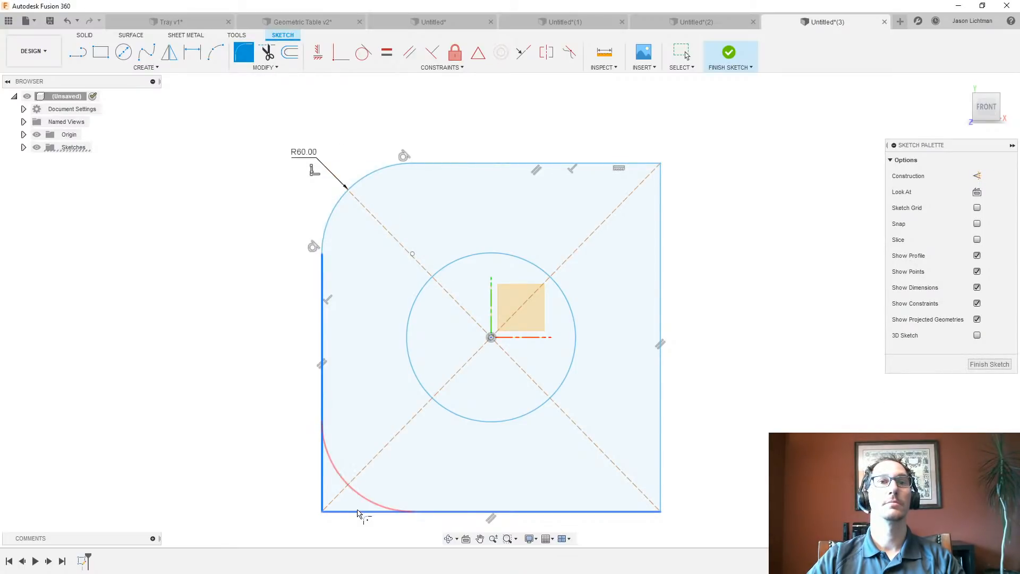
pyautogui.click(358, 514)
pyautogui.press('Return')
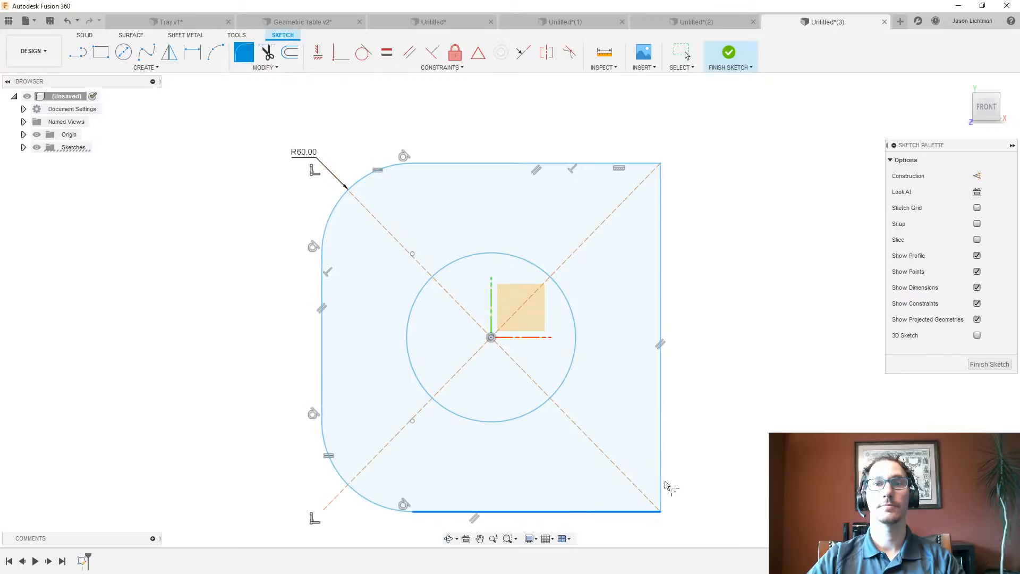
pyautogui.click(664, 480)
pyautogui.press('Return')
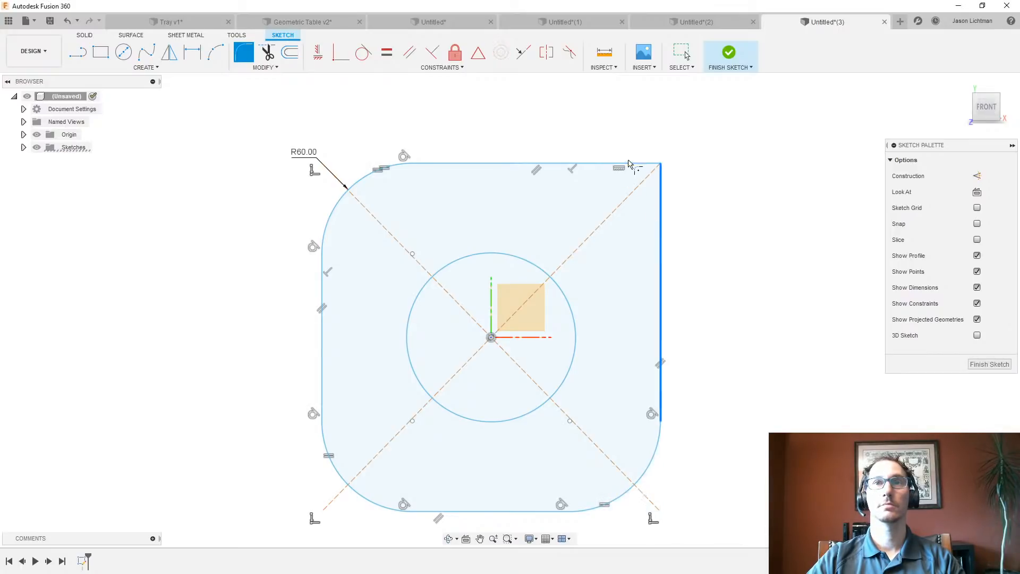
pyautogui.click(629, 163)
pyautogui.moveTo(642, 182)
pyautogui.mouseDown()
pyautogui.moveTo(648, 174)
pyautogui.moveTo(633, 196)
pyautogui.moveTo(656, 159)
pyautogui.moveTo(647, 178)
pyautogui.mouseUp()
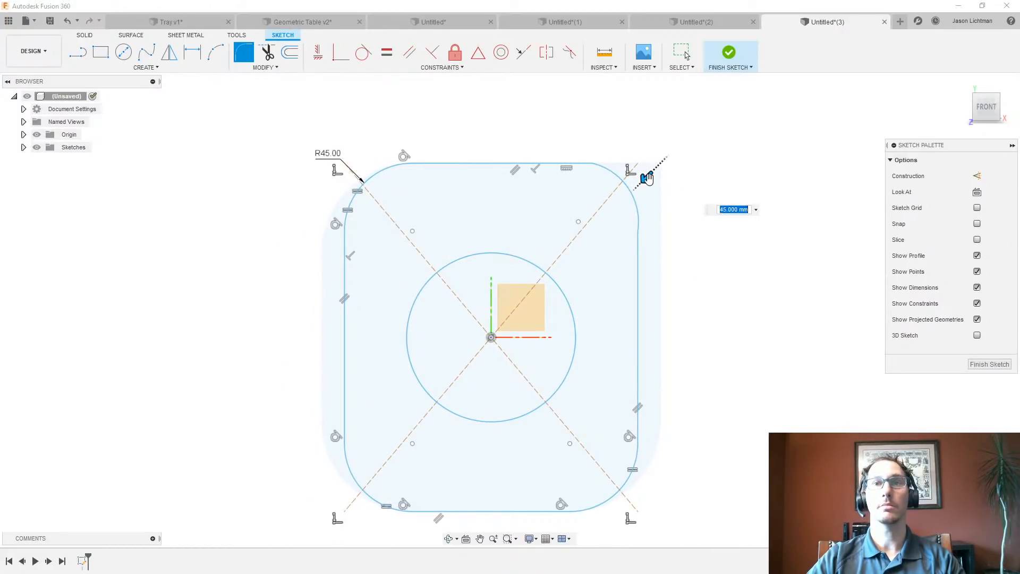
pyautogui.press('Return')
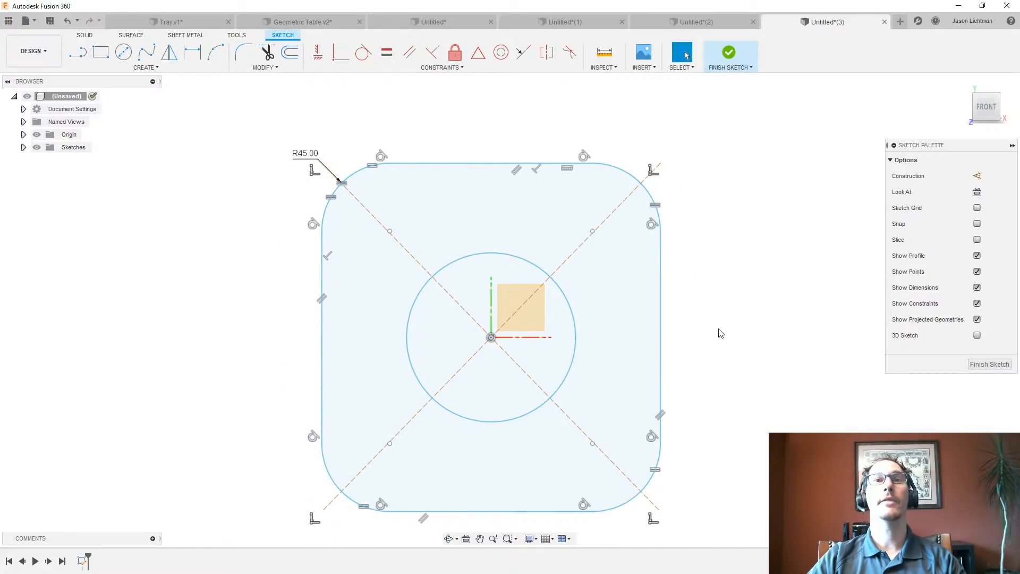
pyautogui.scroll(-1, 719, 330)
pyautogui.moveTo(705, 310); pyautogui.dragTo(703, 282, button='middle')
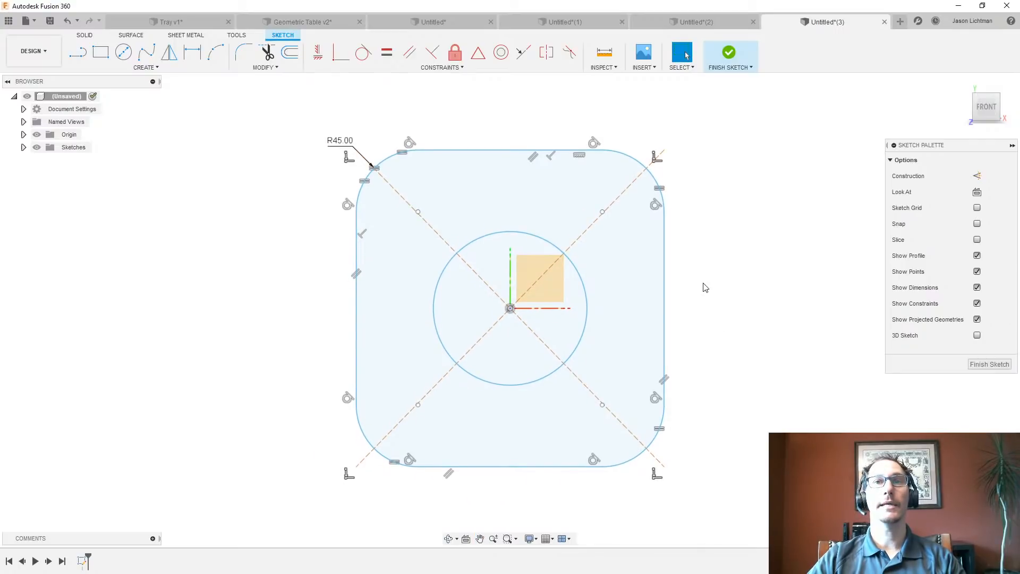
pyautogui.click(971, 366)
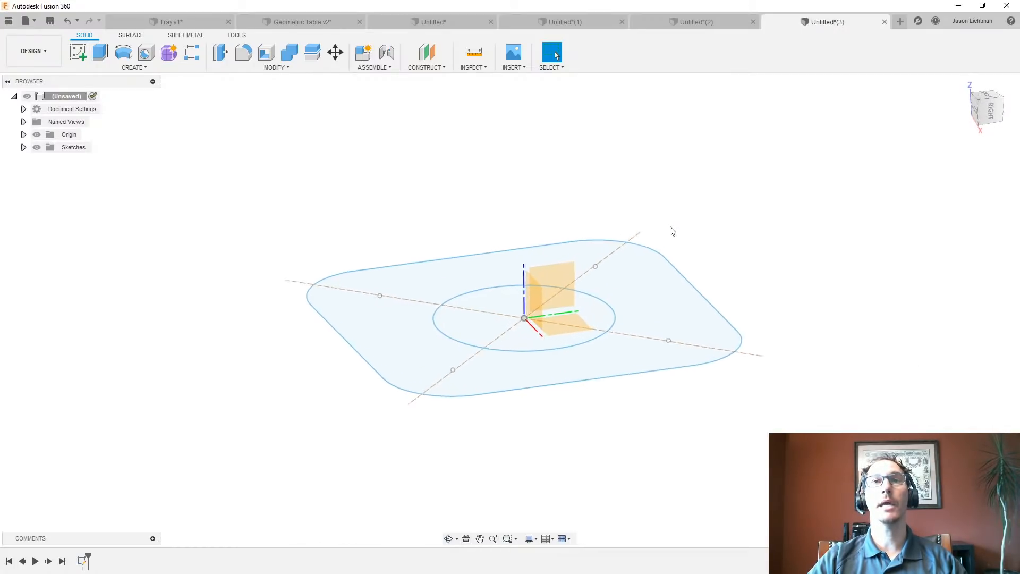
# Create a construction plane offset 100 mm from the origin plane that holds the rectangle sketch
pyautogui.click(427, 51)
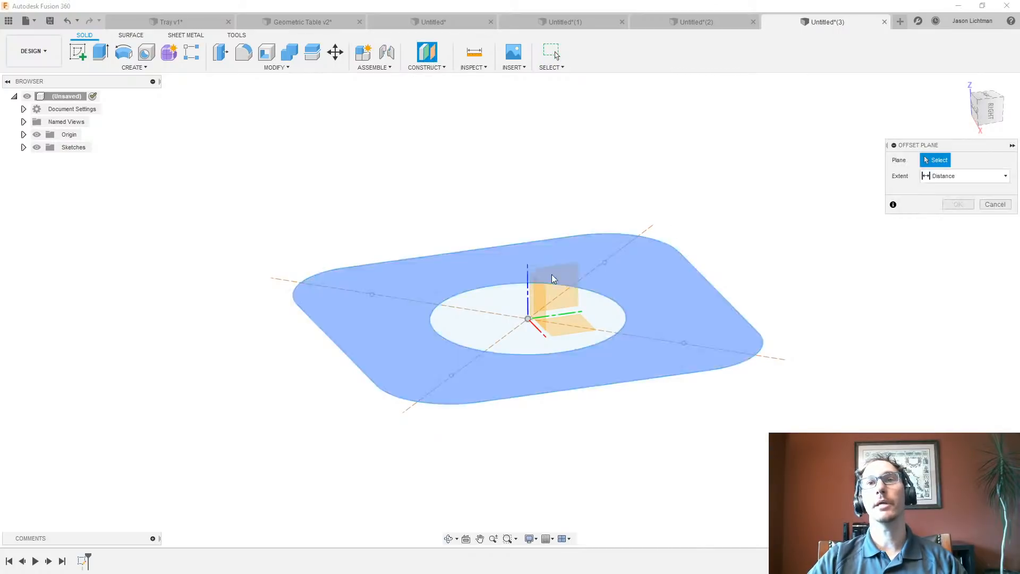
pyautogui.click(568, 322)
pyautogui.moveTo(549, 273); pyautogui.dragTo(552, 149)
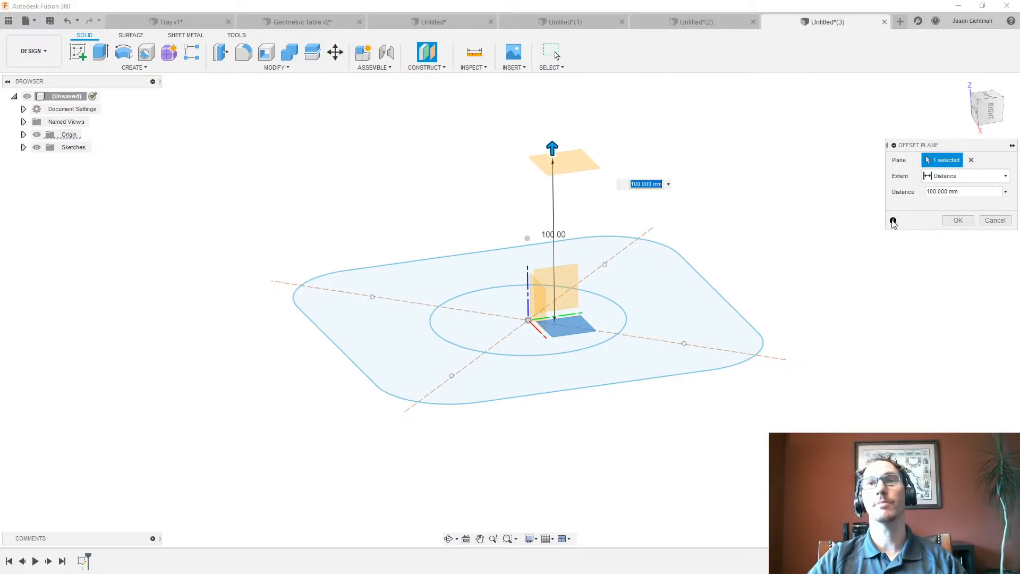
pyautogui.click(951, 221)
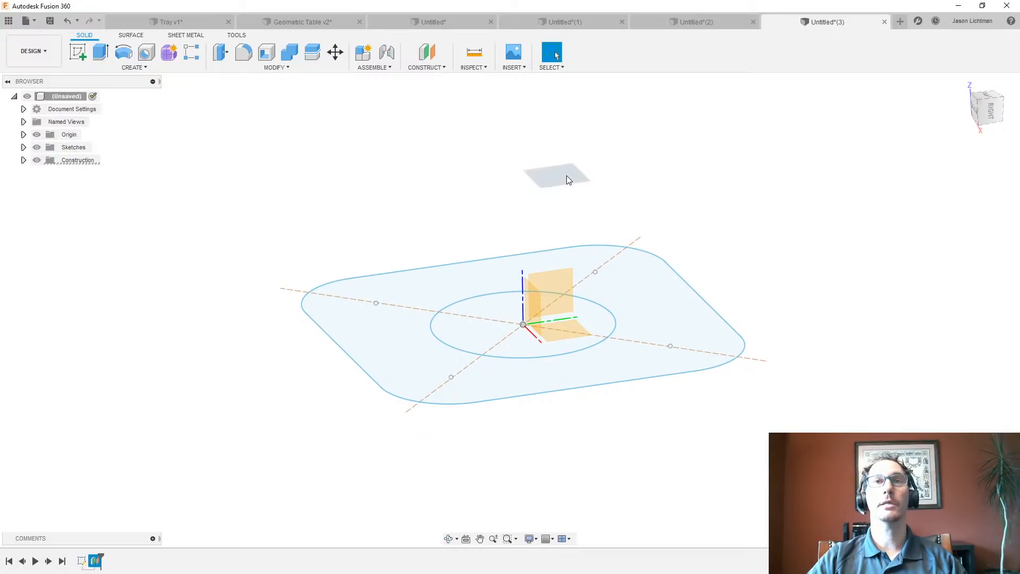
# Start a sketch on the offset plane and project the rectangle's four corner arcs into it with the projection link on
pyautogui.rightClick(566, 176)
pyautogui.click(570, 230)
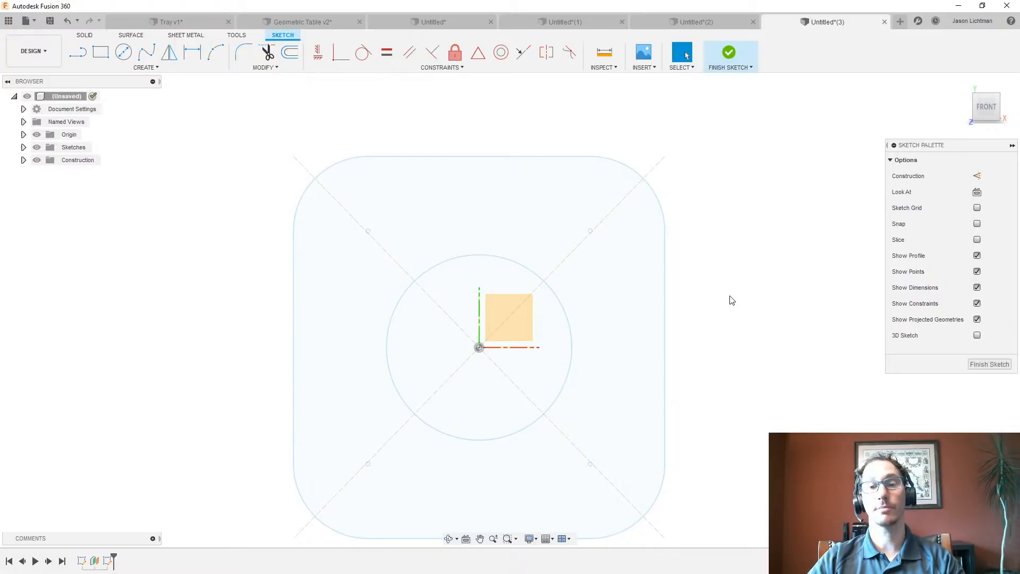
pyautogui.click(150, 74)
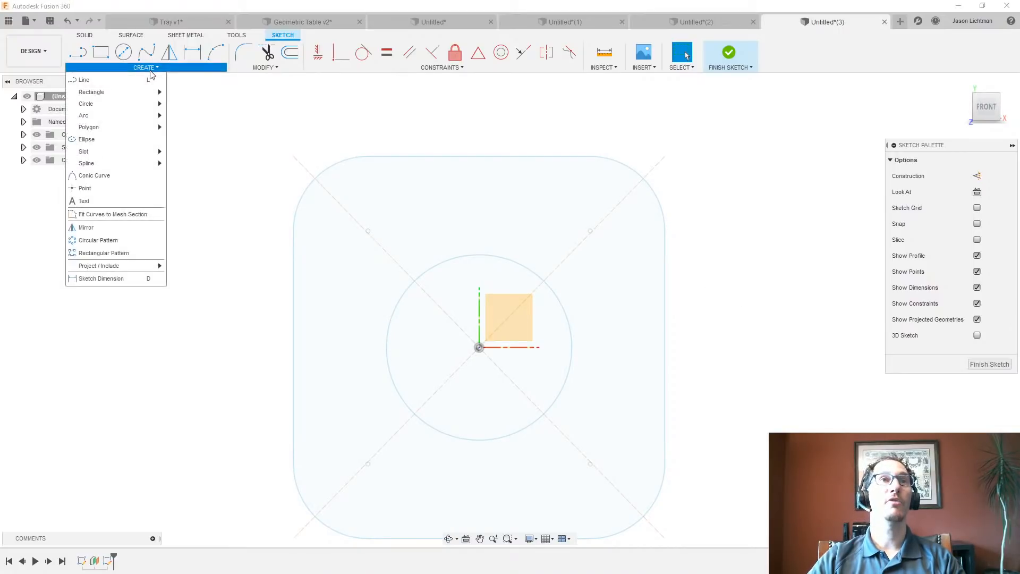
pyautogui.moveTo(125, 267)
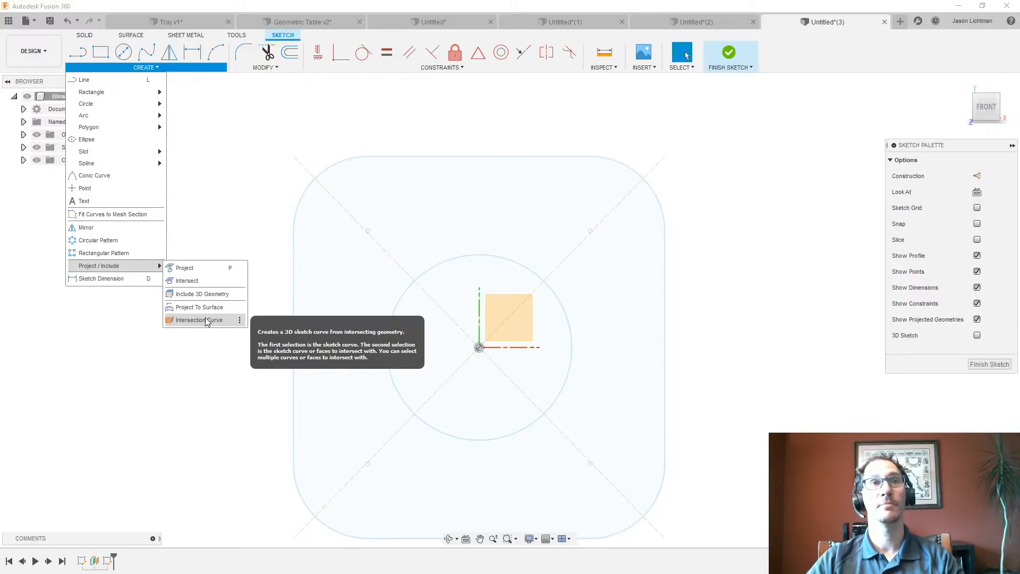
pyautogui.click(199, 273)
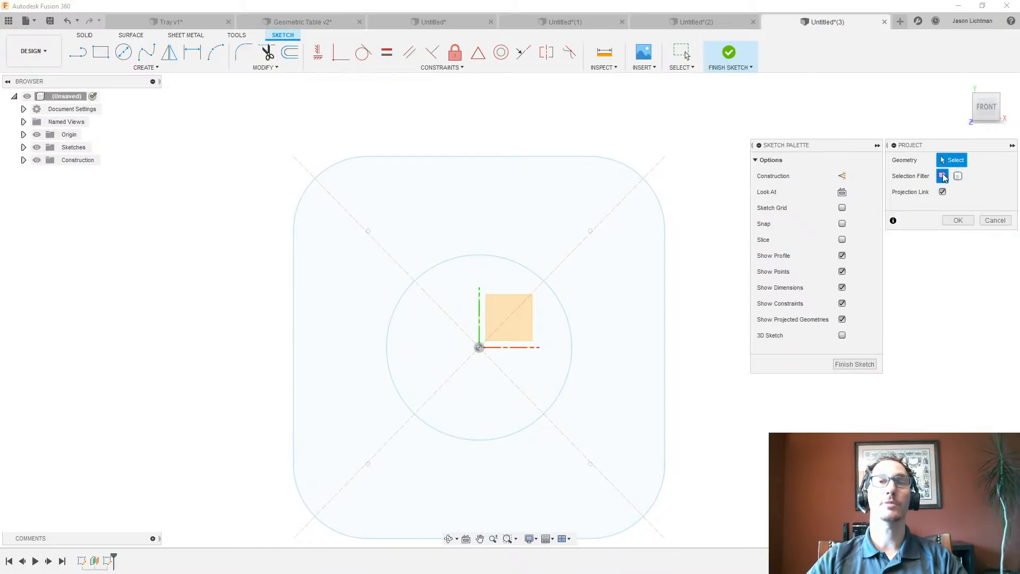
pyautogui.click(658, 196)
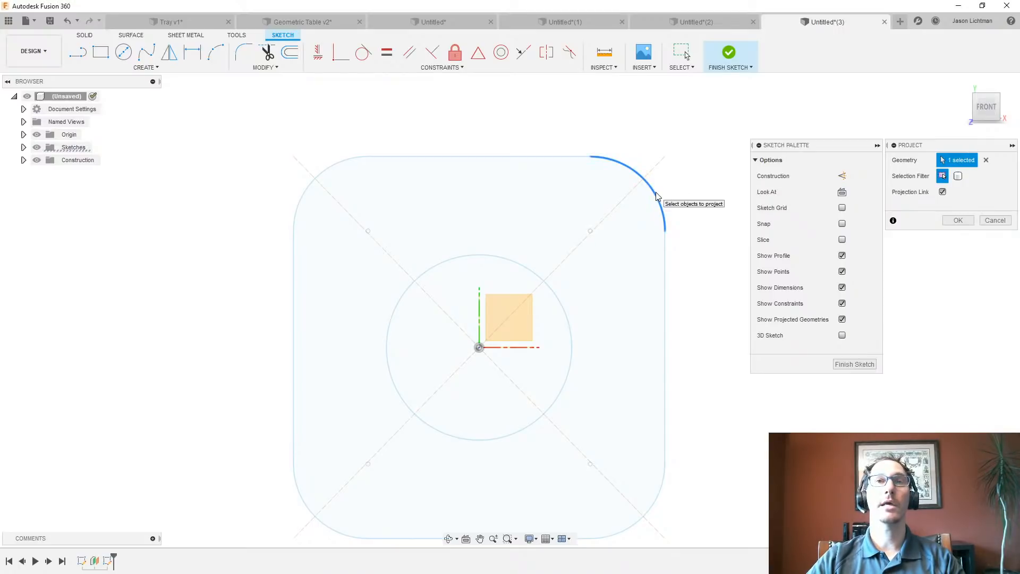
pyautogui.click(346, 159)
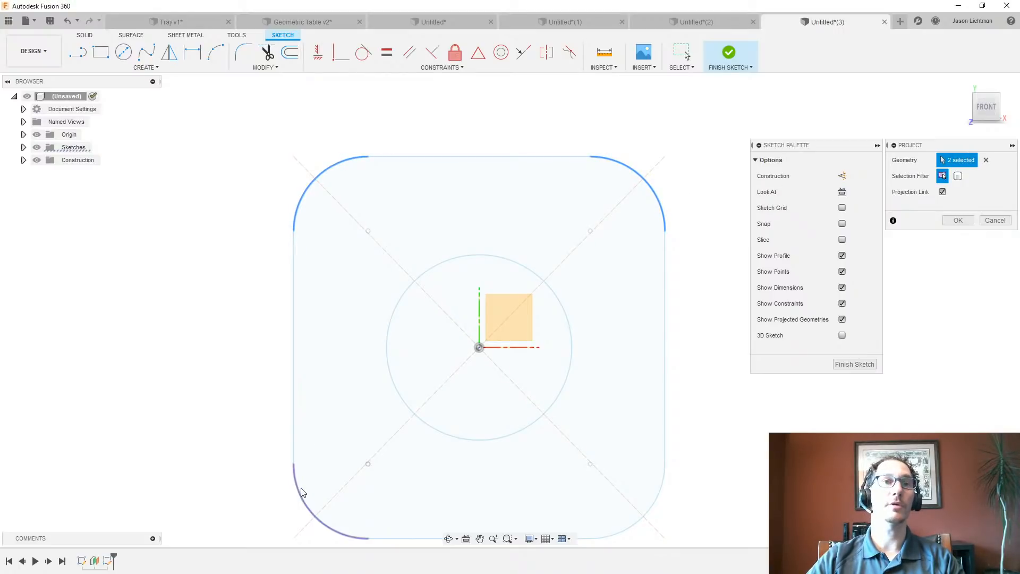
pyautogui.click(645, 515)
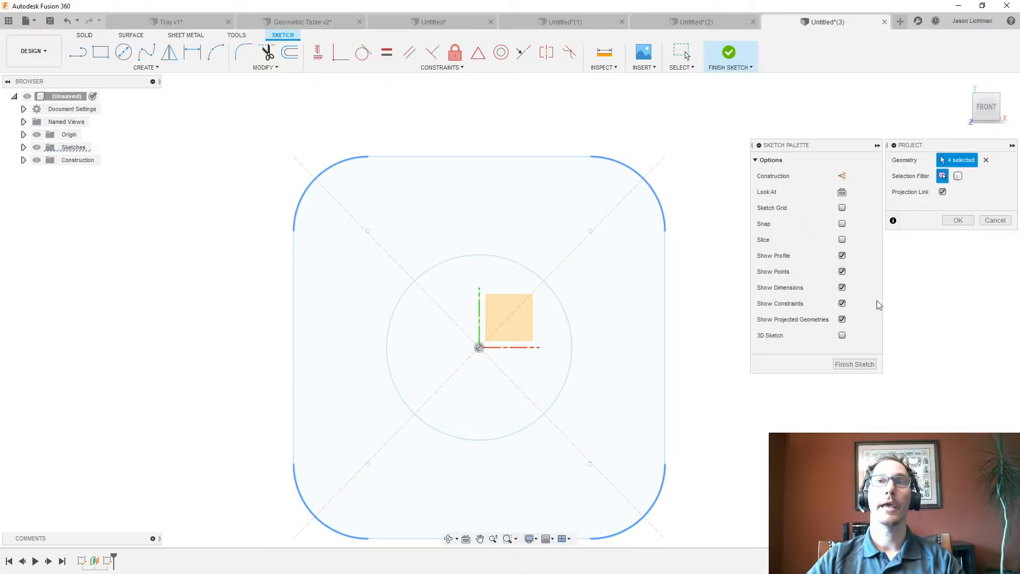
pyautogui.click(952, 221)
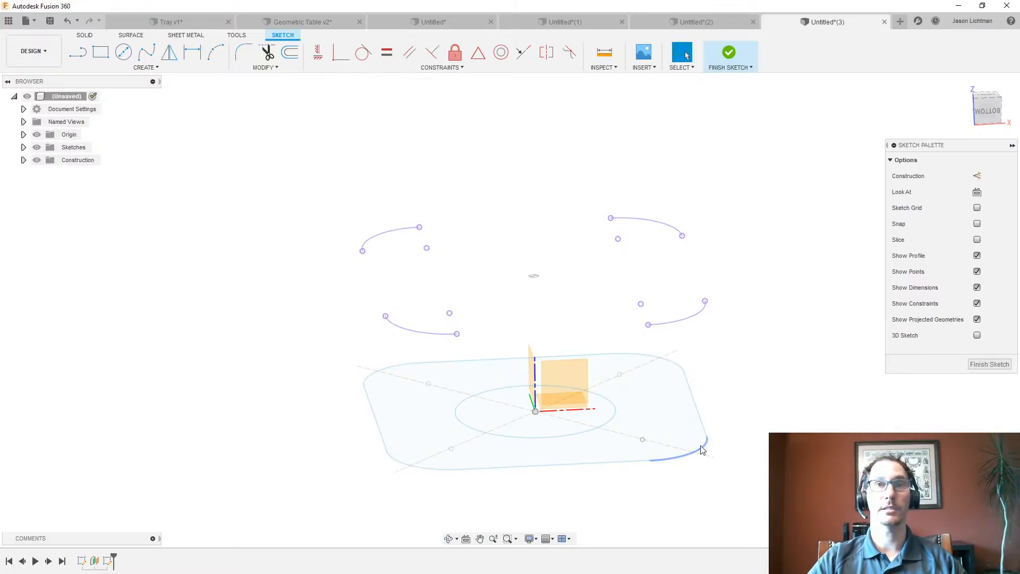
# Draw a circle at the center point of each of the four projected arcs, and return to the front view
pyautogui.keyDown('shift'); pyautogui.moveTo(701, 445); pyautogui.dragTo(699, 445, button='middle'); pyautogui.keyUp('shift')
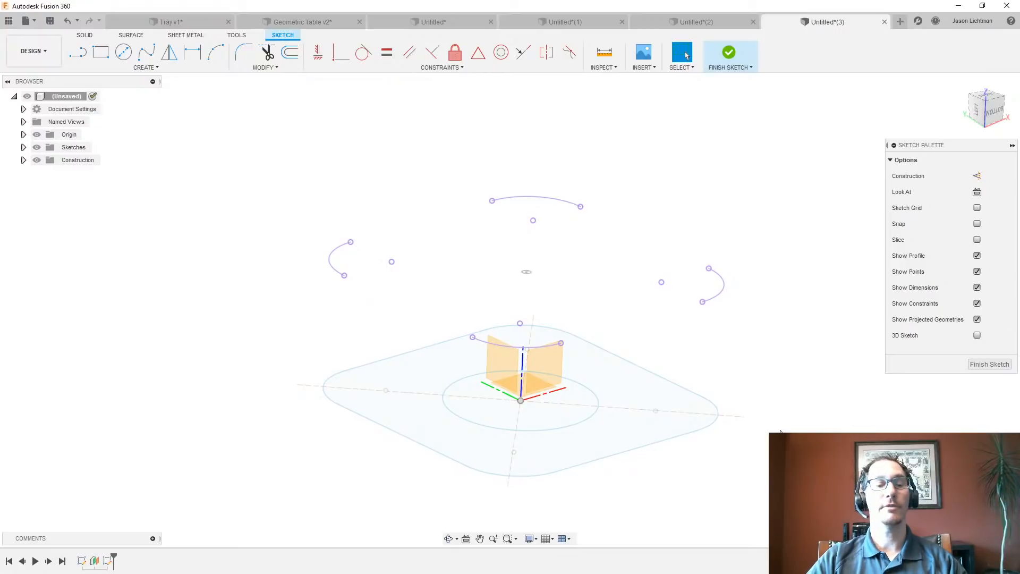
pyautogui.press('c')
pyautogui.click(662, 283)
pyautogui.click(668, 257)
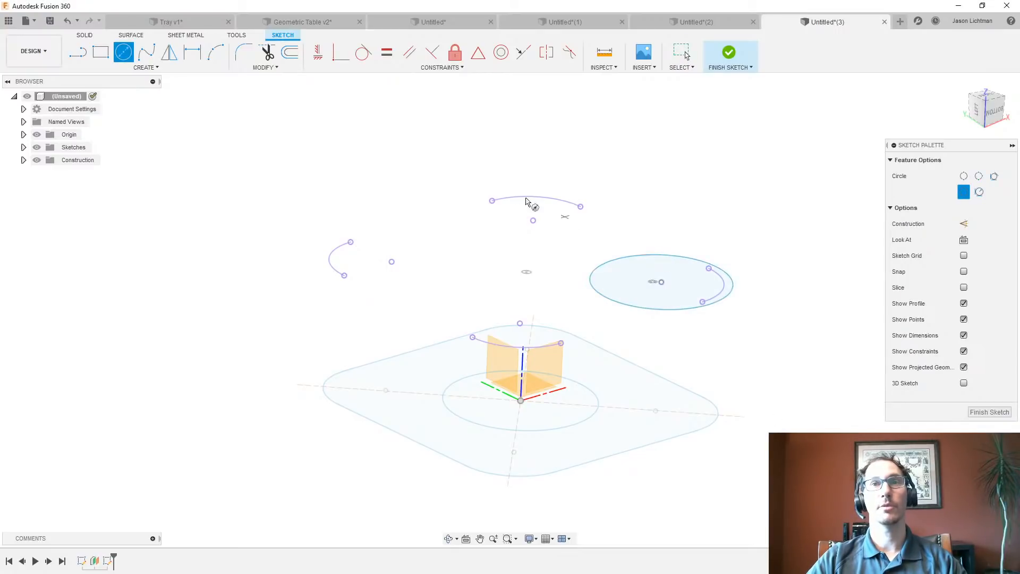
pyautogui.click(533, 220)
pyautogui.click(537, 202)
pyautogui.click(392, 262)
pyautogui.click(428, 278)
pyautogui.click(519, 323)
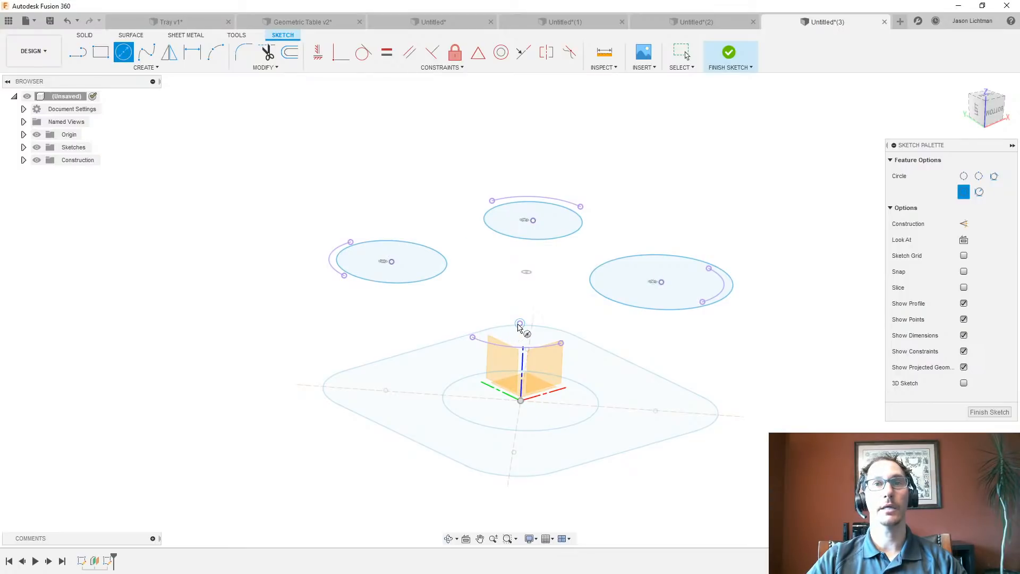
pyautogui.click(526, 298)
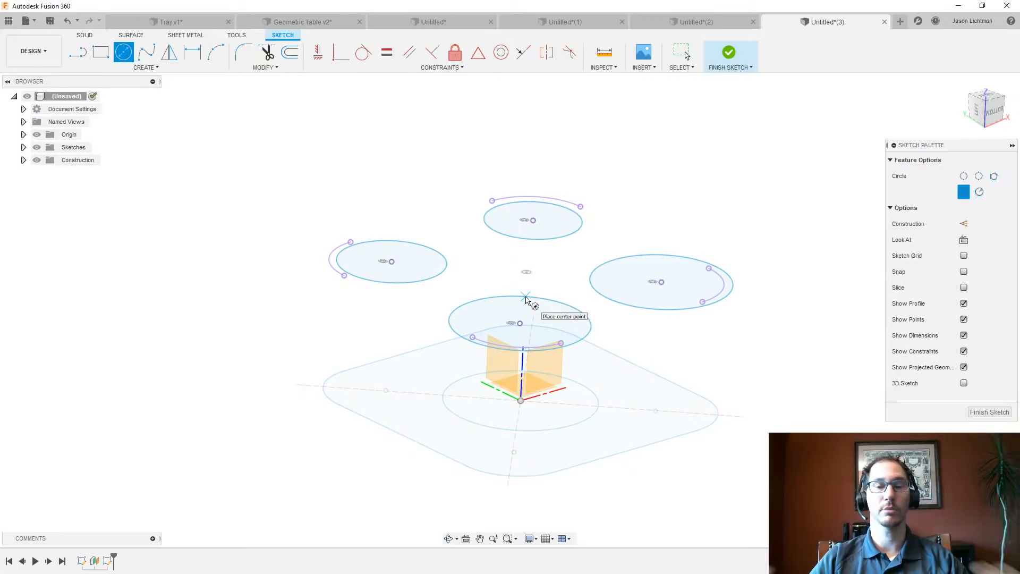
pyautogui.keyDown('shift'); pyautogui.moveTo(528, 296); pyautogui.dragTo(977, 109, button='middle'); pyautogui.keyUp('shift')
pyautogui.click(977, 109)
pyautogui.press('Escape')
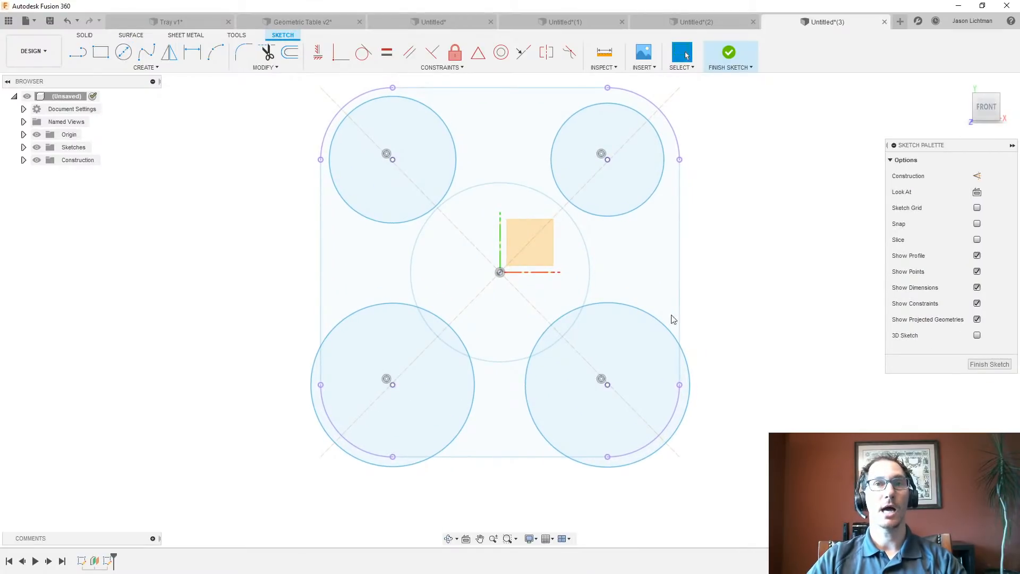
# Make the four circles equal, and shrink them together to about 45 mm in diameter
pyautogui.click(644, 315)
pyautogui.click(466, 346)
pyautogui.click(428, 213)
pyautogui.click(594, 216)
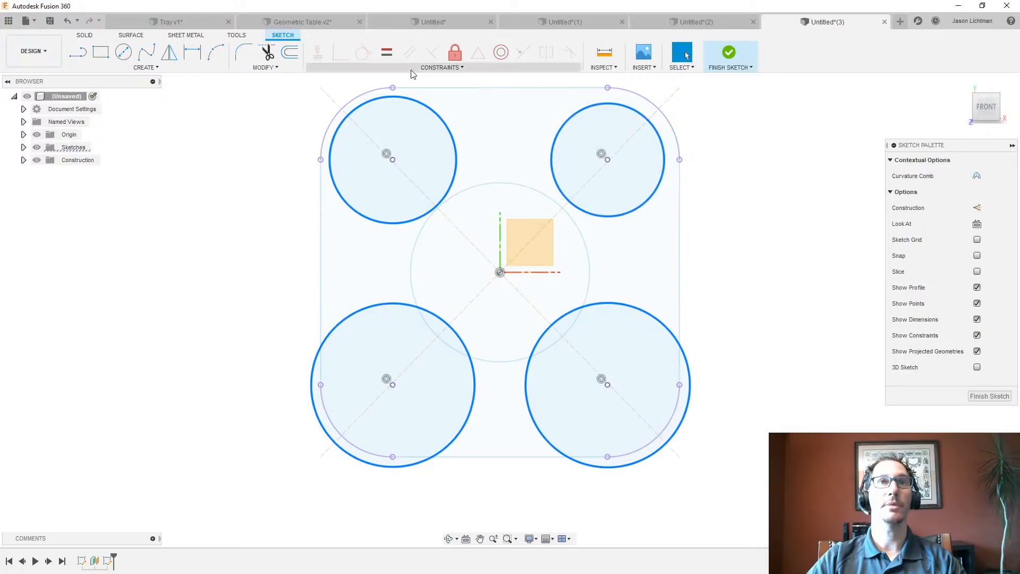
pyautogui.click(387, 54)
pyautogui.moveTo(471, 141); pyautogui.dragTo(428, 148)
pyautogui.press('Escape')
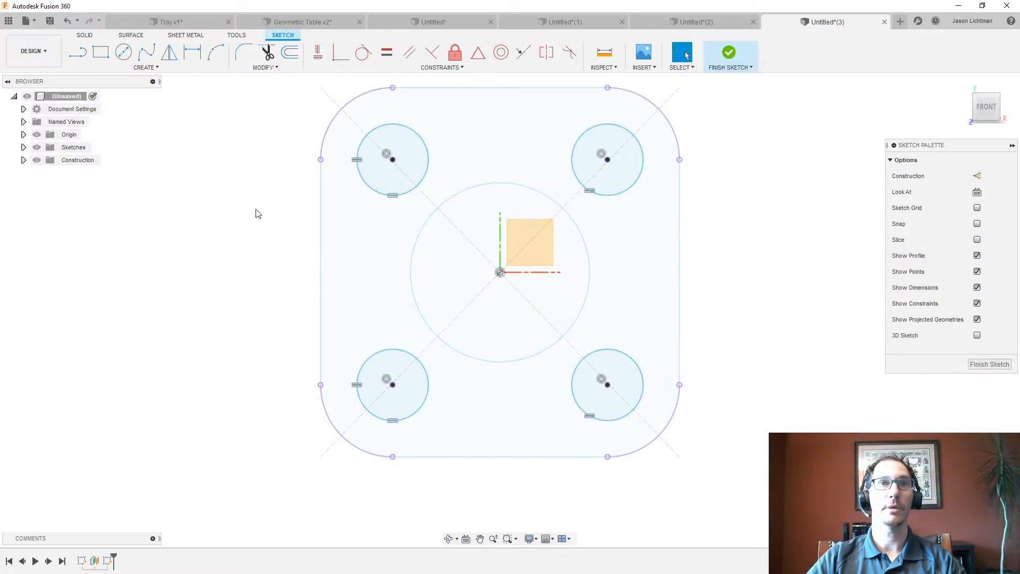
# Dimension the upper-left circle's diameter as 25 mm
pyautogui.press('d')
pyautogui.click(368, 184)
pyautogui.click(282, 203)
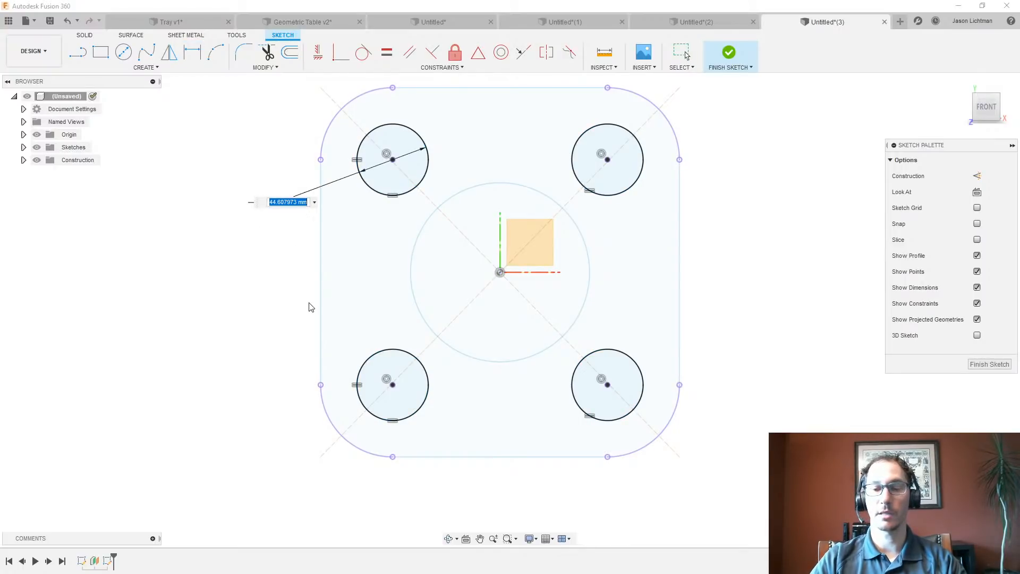
pyautogui.write('25')
pyautogui.press('Return')
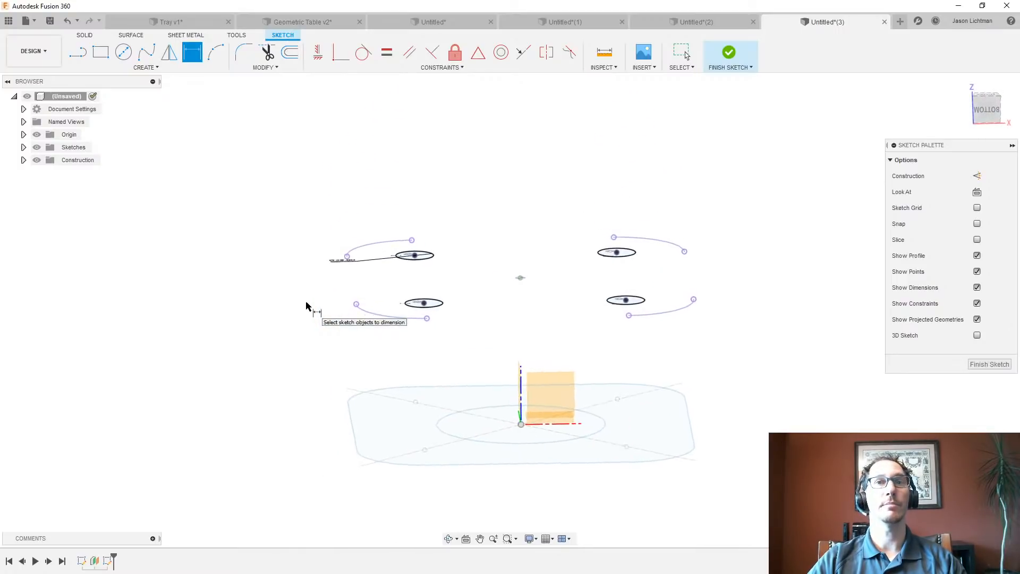
pyautogui.scroll(3, 424, 326)
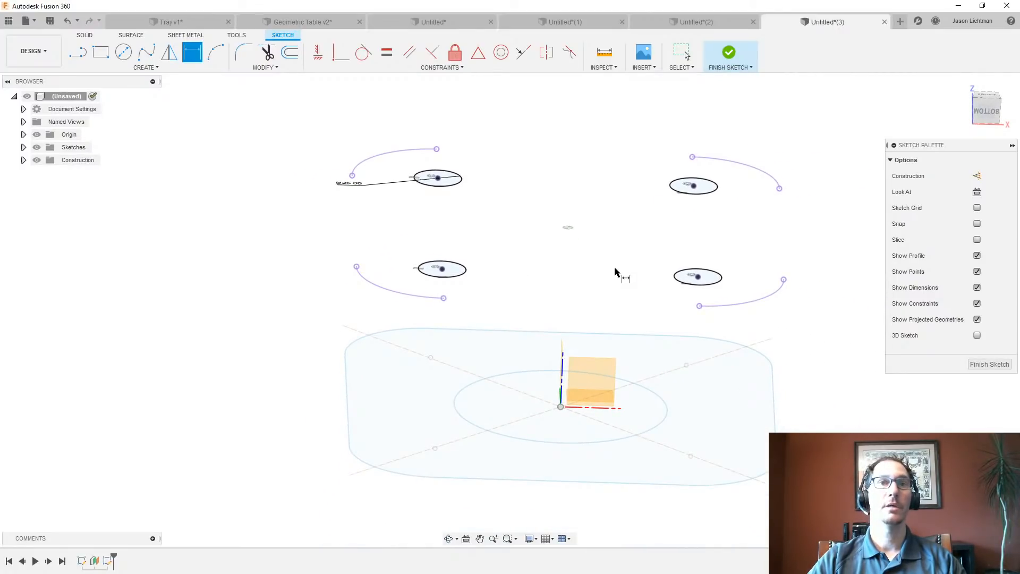
pyautogui.press('Escape')
# Project the base rectangle's diagonal construction line running from lower left to upper right into the offset-plane sketch
pyautogui.click(469, 442)
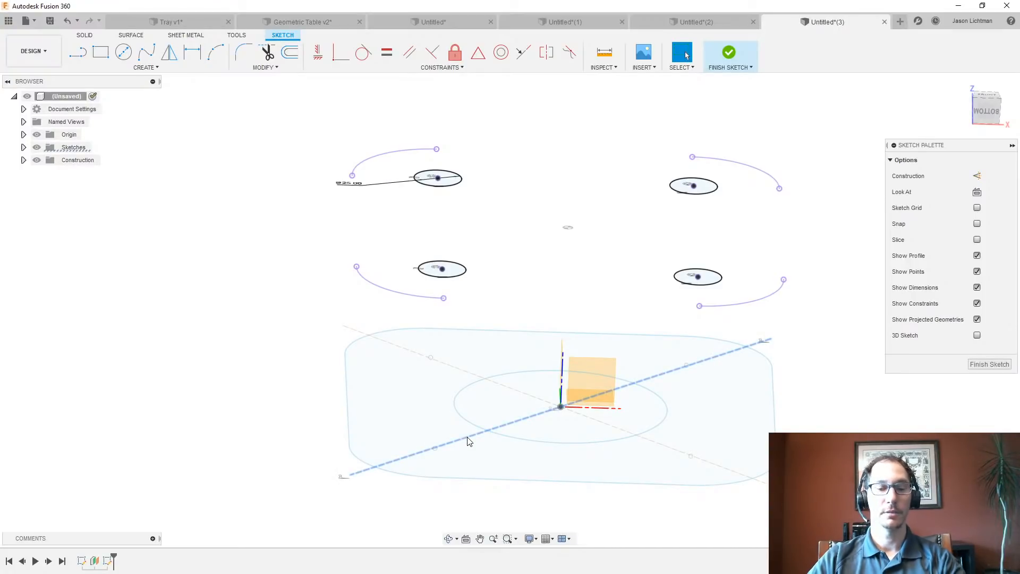
pyautogui.press('p')
pyautogui.click(959, 220)
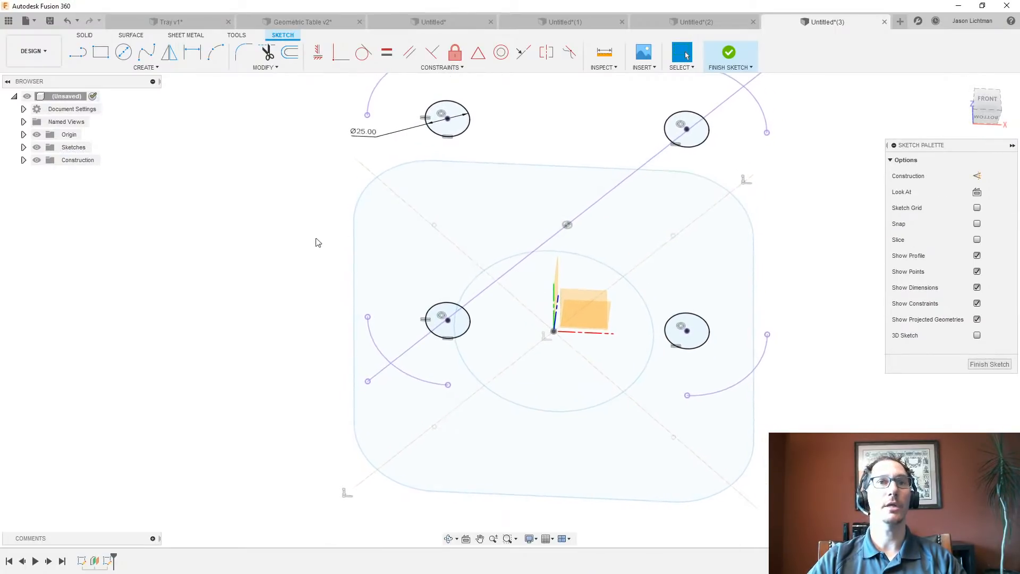
# Hide Sketch1, the base sketch, and view the offset-plane sketch from the front
pyautogui.click(23, 148)
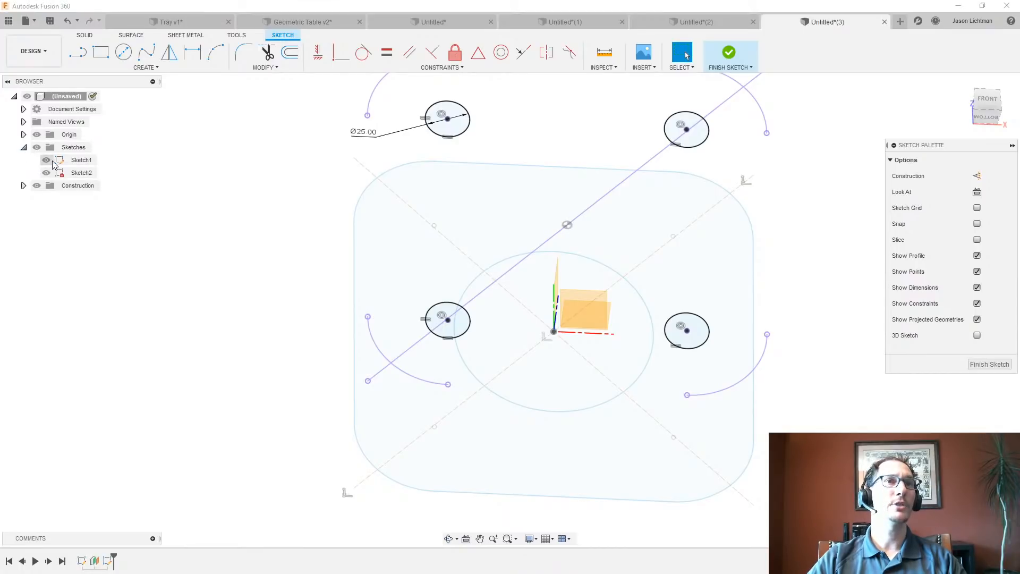
pyautogui.click(46, 160)
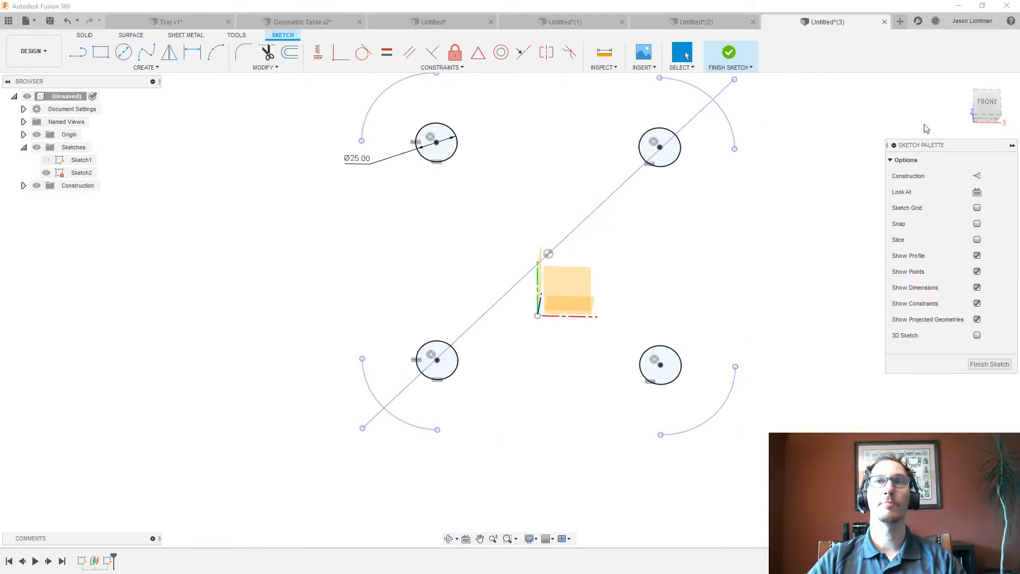
pyautogui.click(987, 104)
# Select each half of the upper-right circle in turn to examine how the projected diagonal divides its profile
pyautogui.scroll(5, 645, 113)
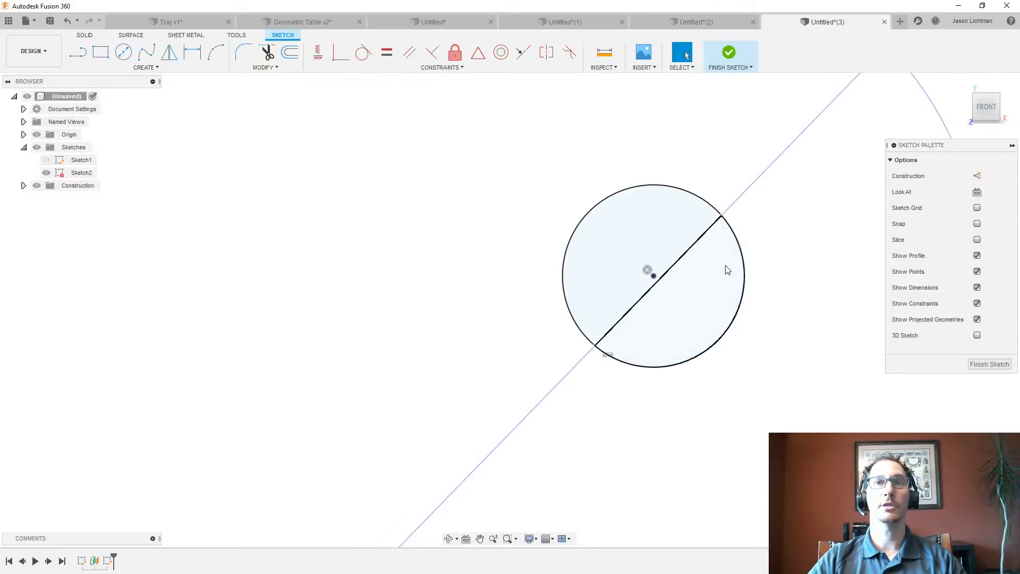
pyautogui.click(679, 236)
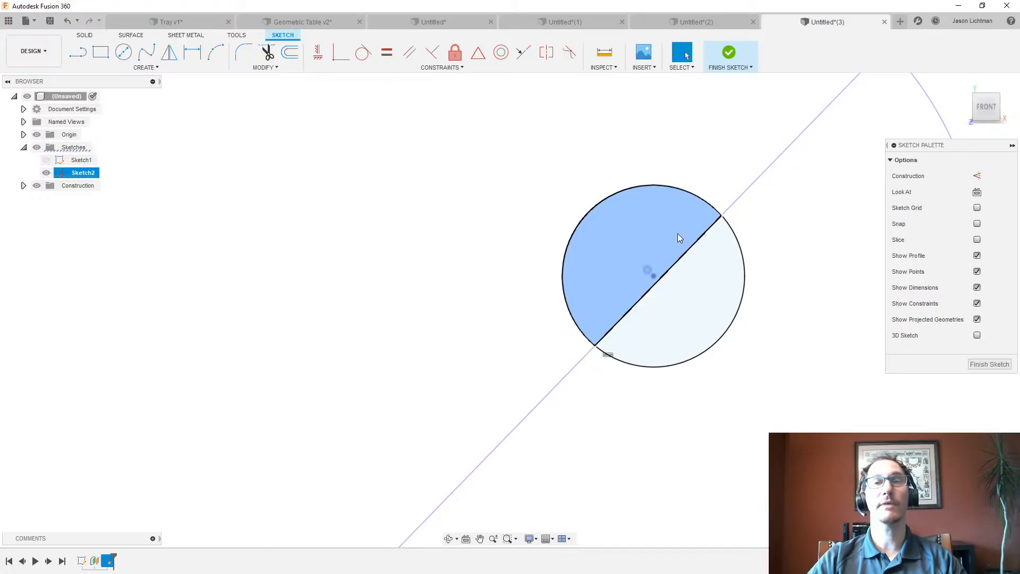
pyautogui.click(713, 281)
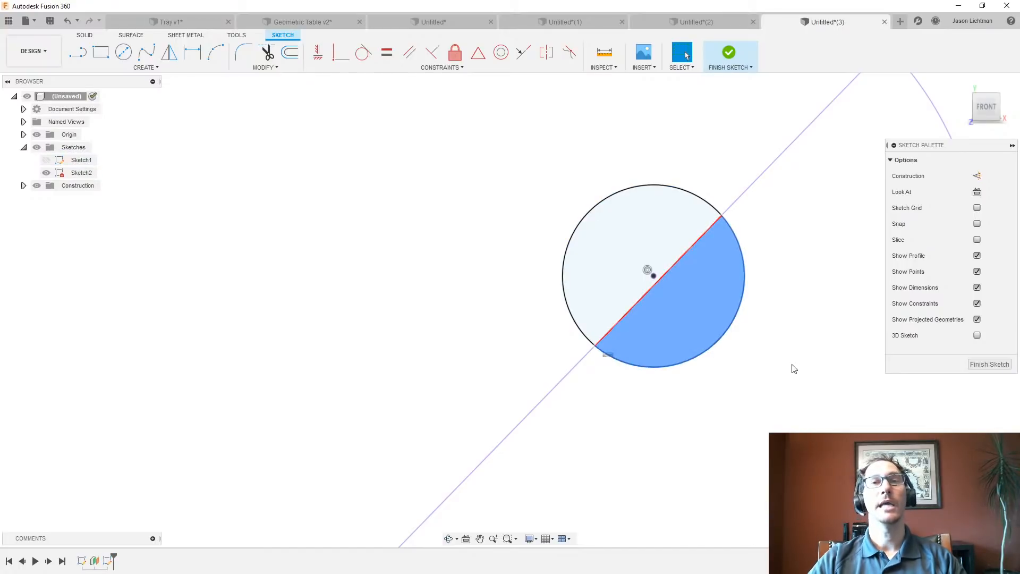
pyautogui.scroll(-5, 793, 367)
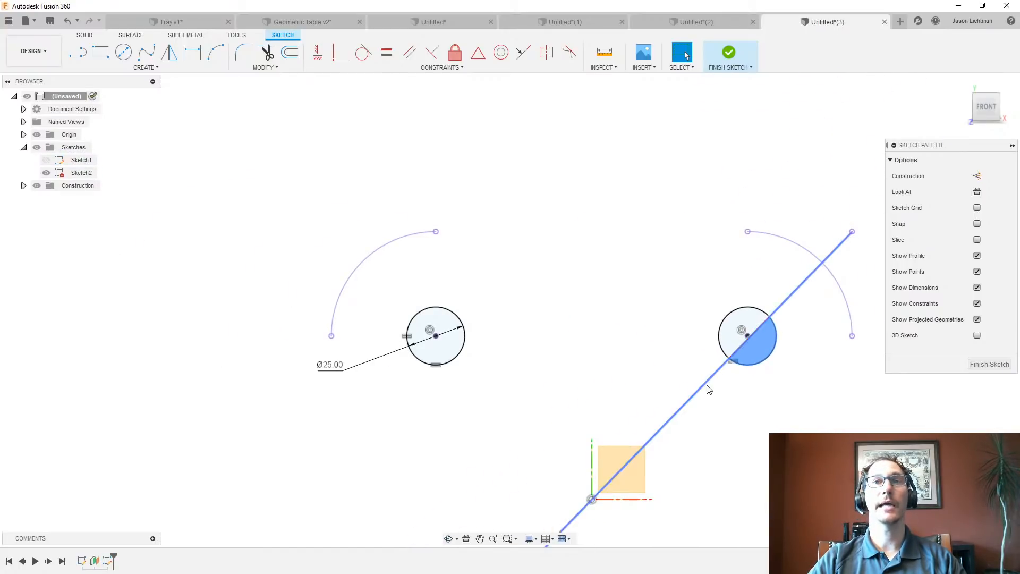
# Convert the projected diagonal line in the offset-plane sketch to construction geometry
pyautogui.click(708, 389)
pyautogui.scroll(-3, 599, 248)
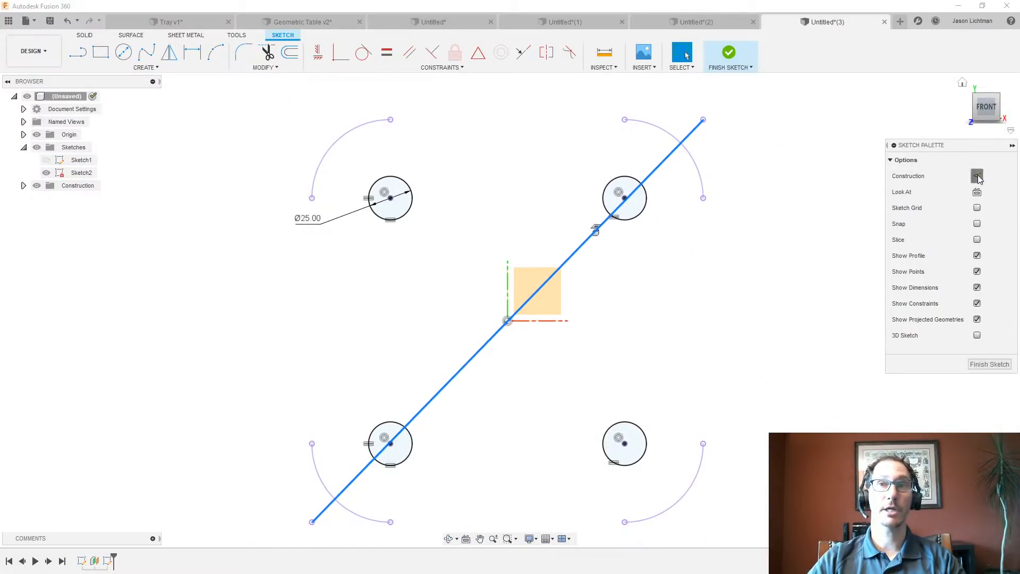
pyautogui.click(767, 307)
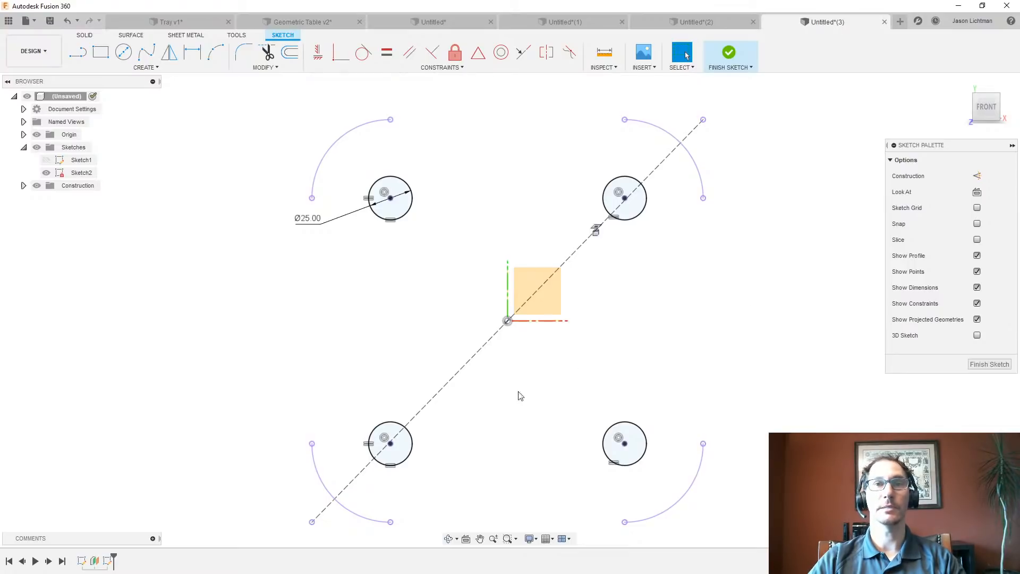
# Convert the four projected corner arcs to construction geometry and finish the sketch
pyautogui.click(317, 471)
pyautogui.press('x')
pyautogui.click(322, 159)
pyautogui.press('x')
pyautogui.click(638, 122)
pyautogui.press('x')
pyautogui.click(700, 458)
pyautogui.press('x')
pyautogui.click(736, 469)
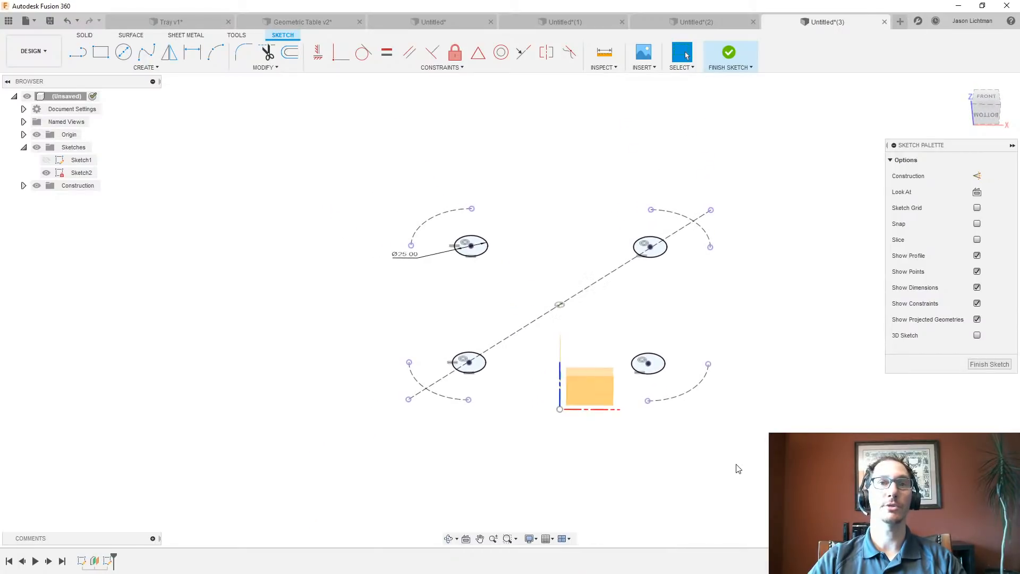
pyautogui.click(990, 364)
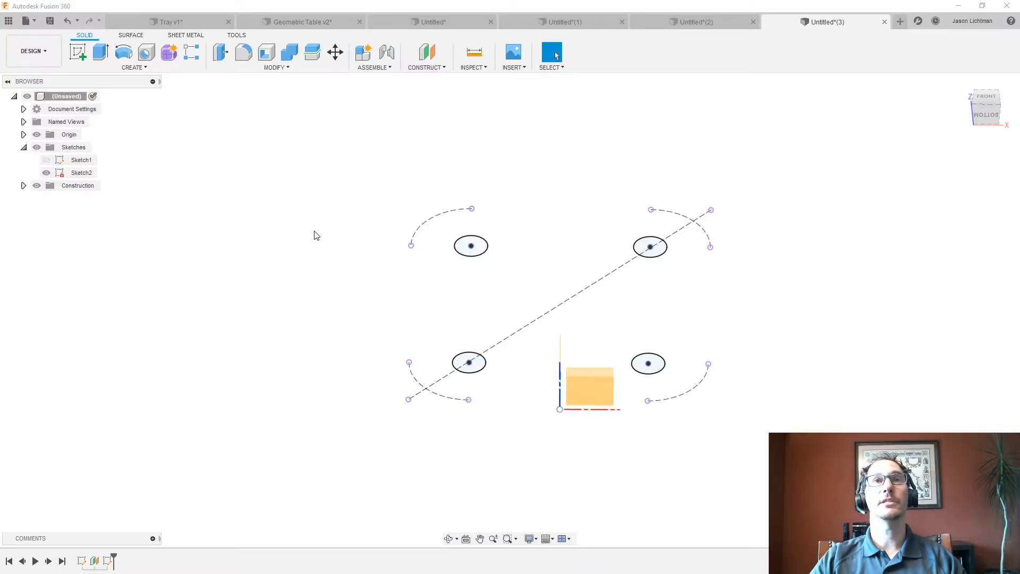
pyautogui.scroll(-1, 309, 221)
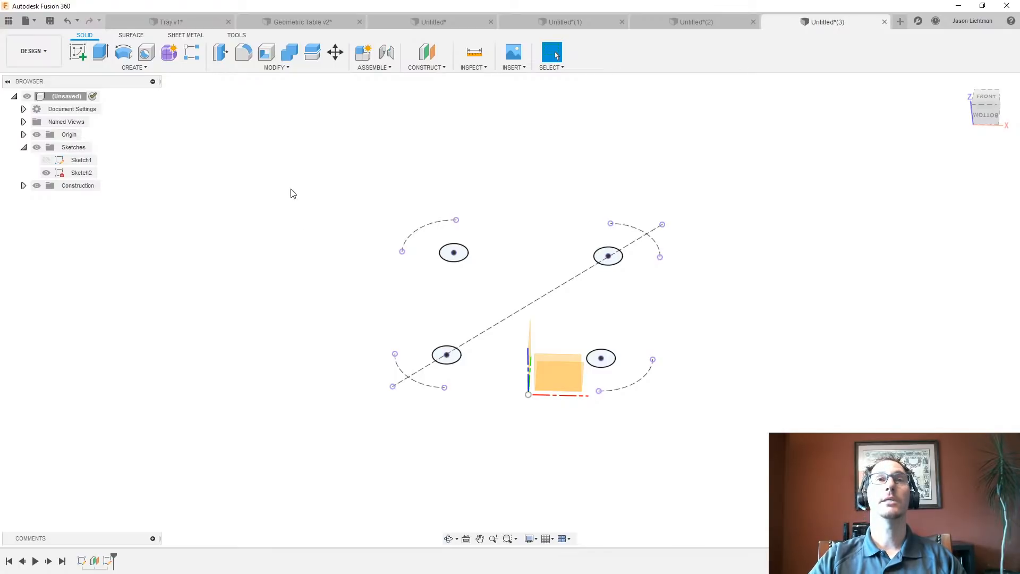
# Switch to the Geometric Table v2 design, finish its open sketch, and show the table in a three-dimensional view
pyautogui.click(301, 22)
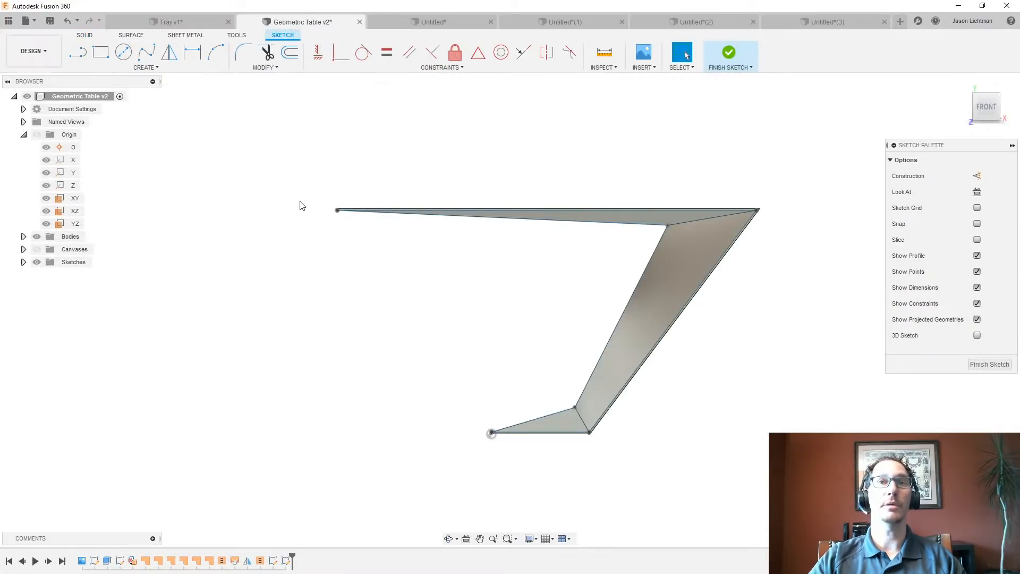
pyautogui.click(990, 365)
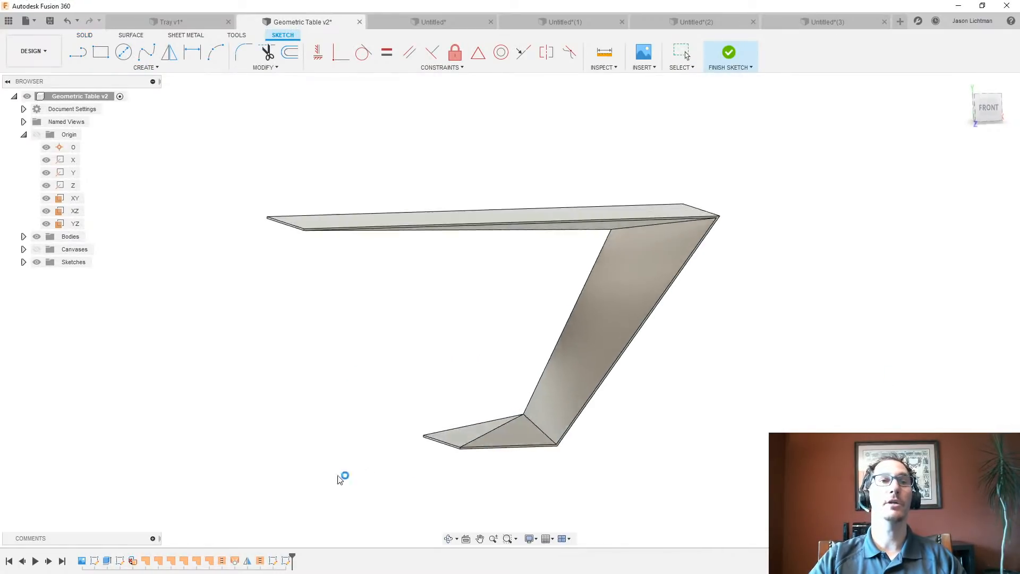
pyautogui.keyDown('shift'); pyautogui.moveTo(295, 468); pyautogui.dragTo(876, 151, button='middle'); pyautogui.keyUp('shift')
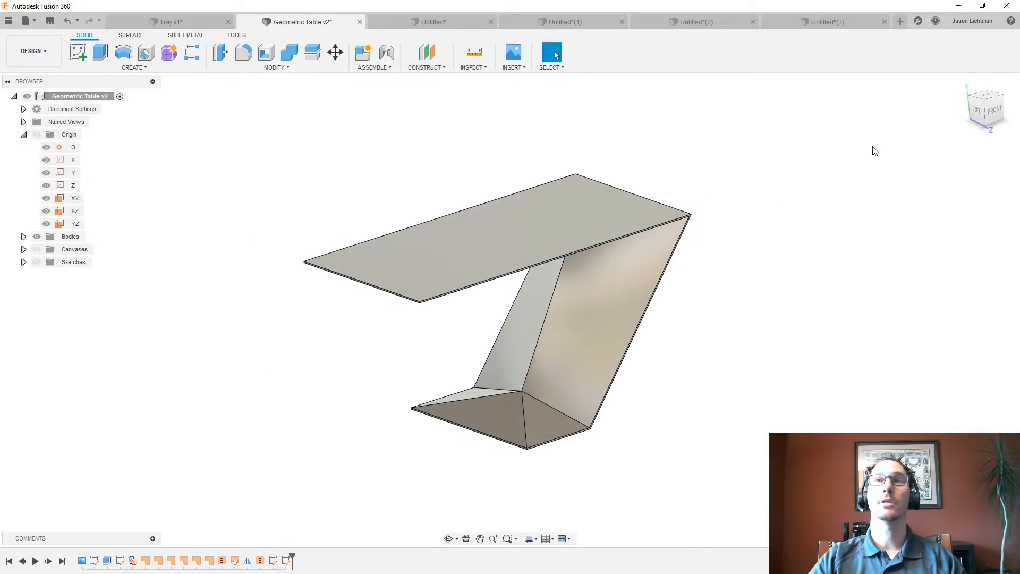
# Create a sketch on the XY plane and display the origin with its XZ and YZ planes hidden
pyautogui.click(74, 198)
pyautogui.rightClick(75, 198)
pyautogui.click(88, 229)
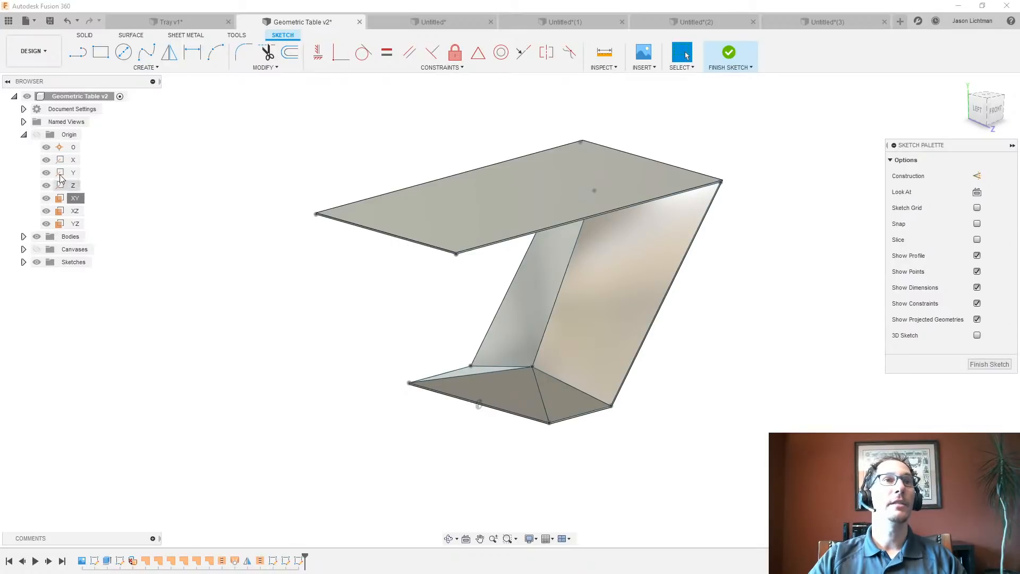
pyautogui.click(37, 135)
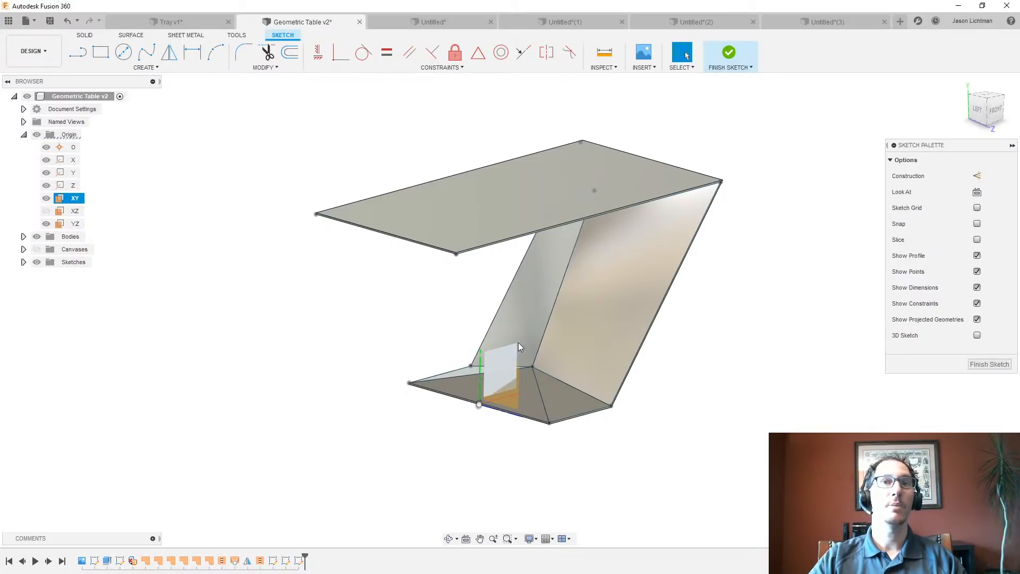
pyautogui.click(47, 198)
pyautogui.click(47, 211)
pyautogui.click(46, 198)
pyautogui.click(46, 223)
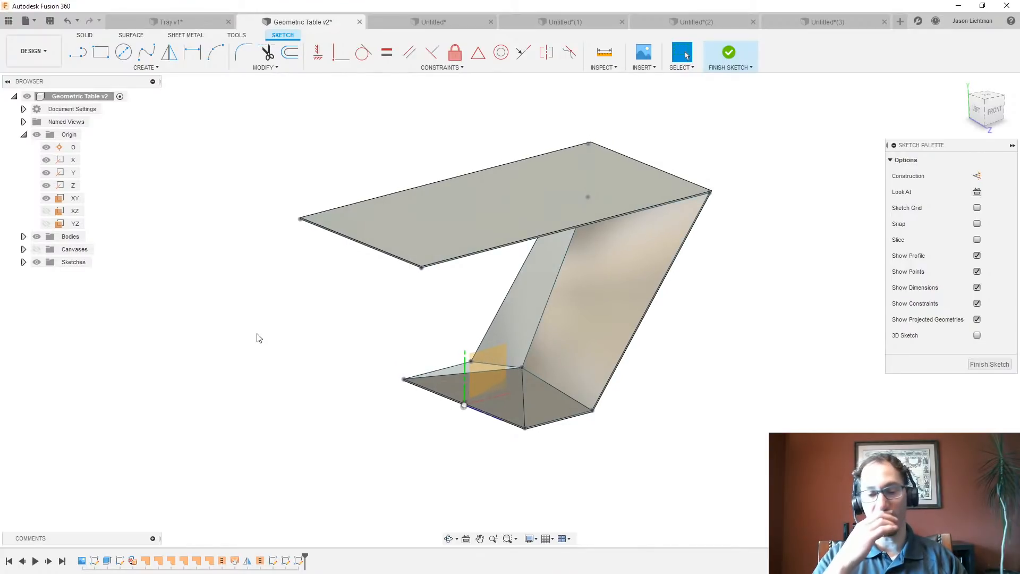
# Project the whole table body into the XY-plane sketch with the Bodies selection filter
pyautogui.press('p')
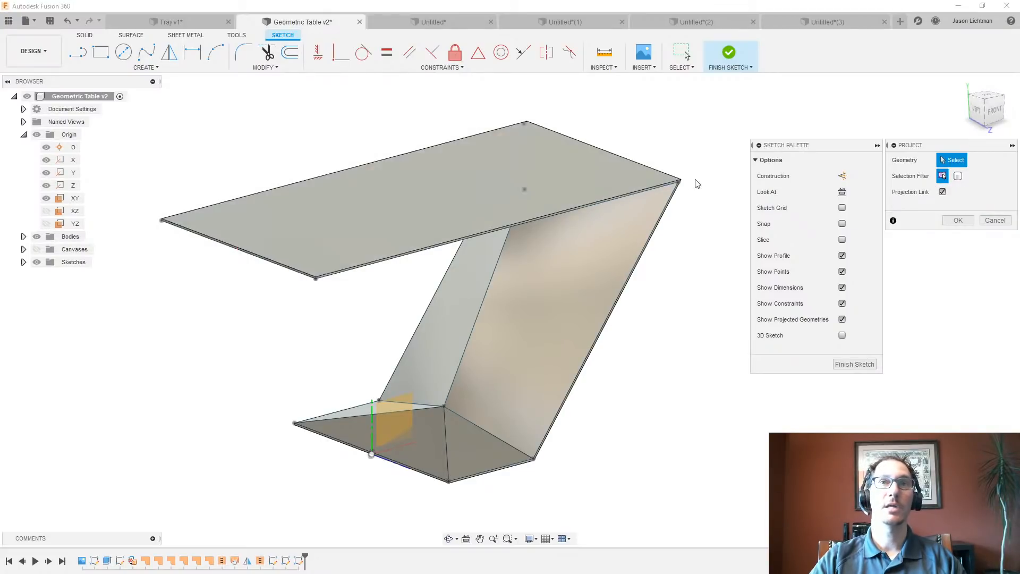
pyautogui.scroll(5, 630, 182)
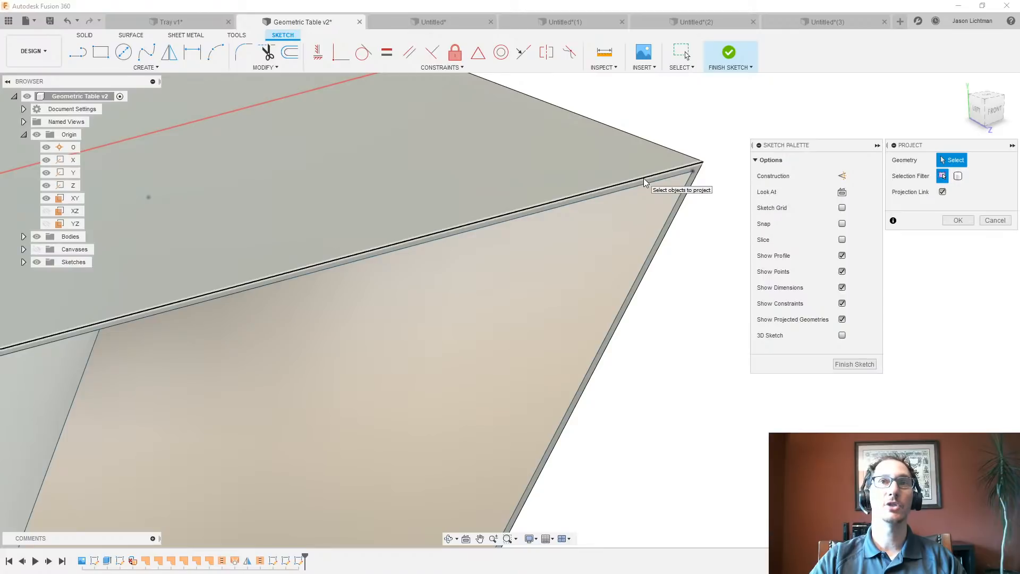
pyautogui.scroll(-4, 646, 183)
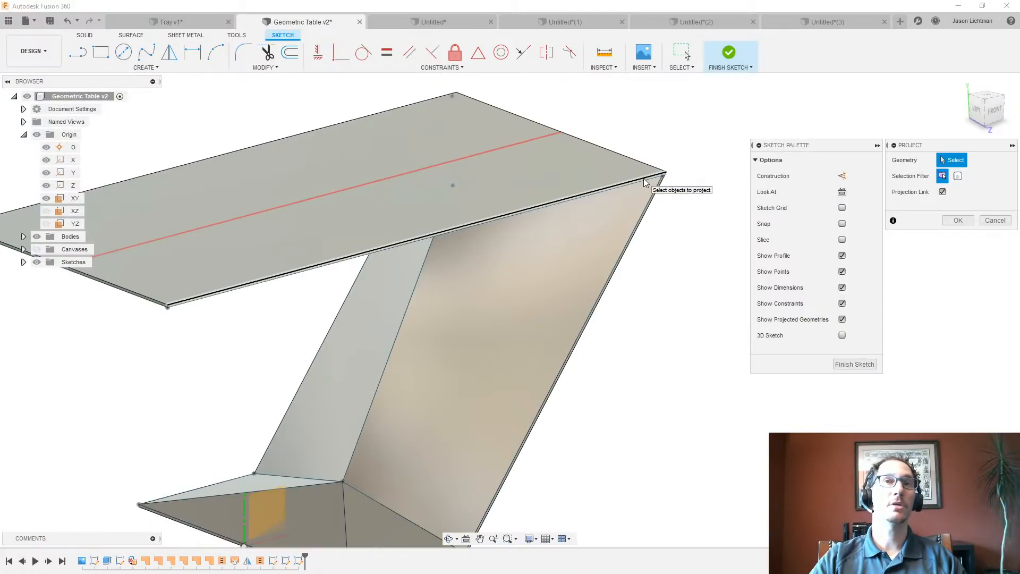
pyautogui.click(640, 184)
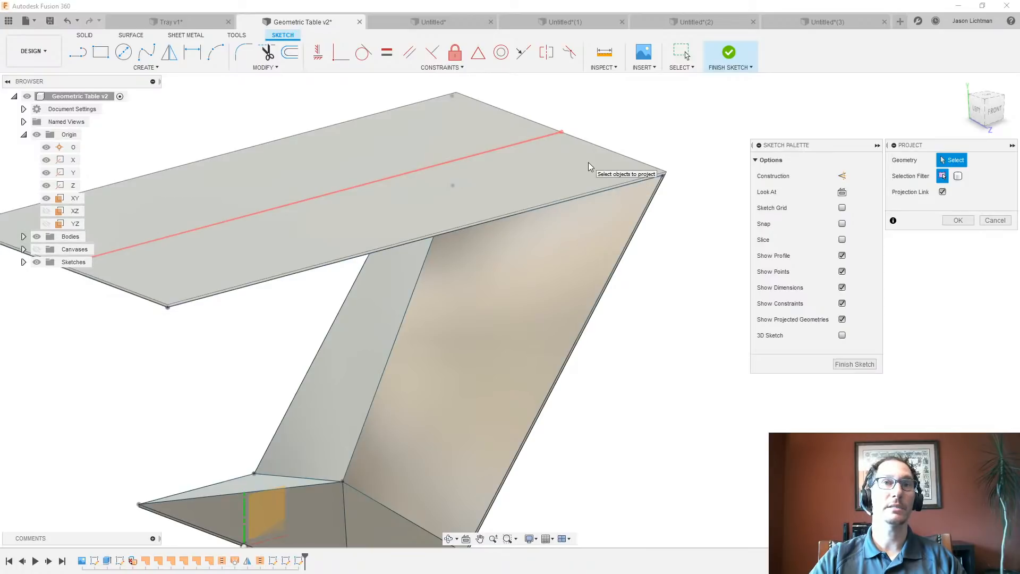
pyautogui.scroll(-3, 589, 167)
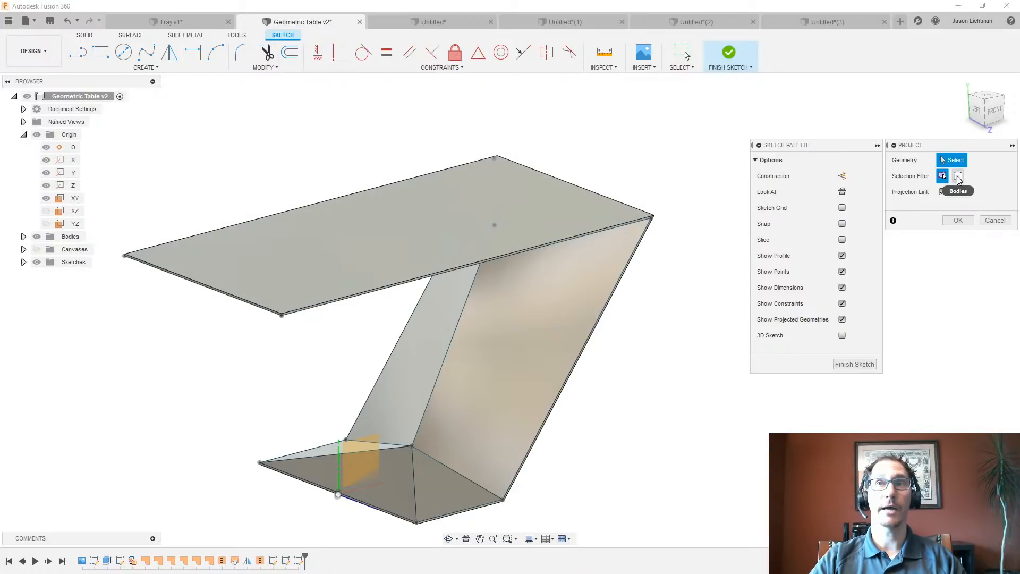
pyautogui.click(958, 177)
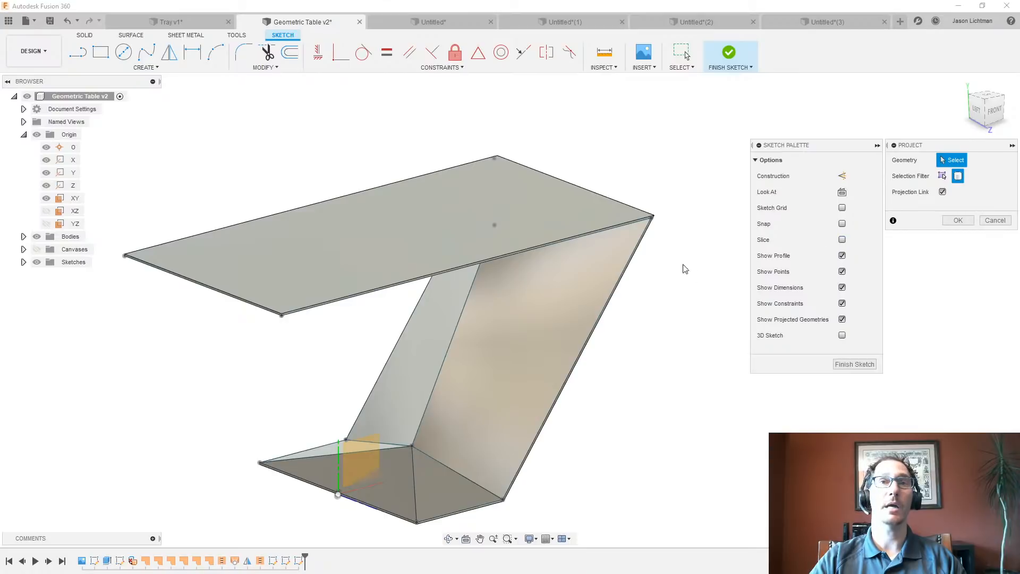
pyautogui.click(588, 253)
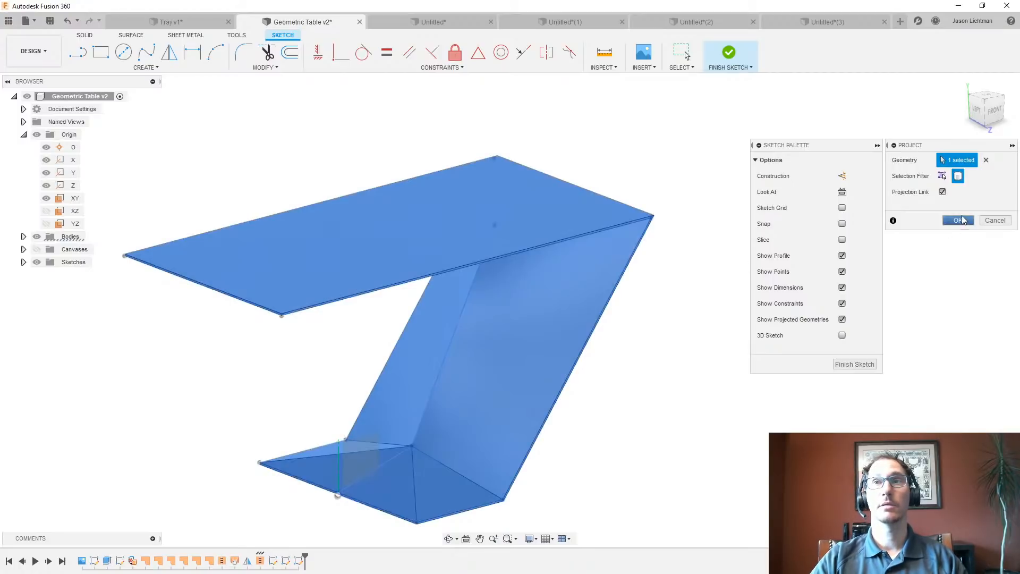
pyautogui.click(962, 221)
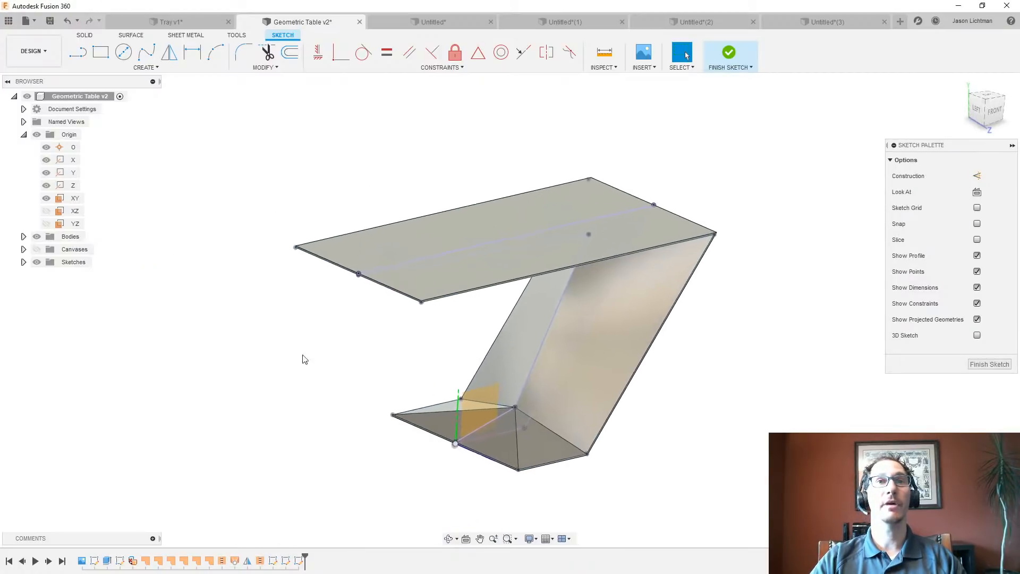
# Hide the table bodies and Sketches 2 to 4, leaving the projected outline displayed from the front
pyautogui.click(36, 236)
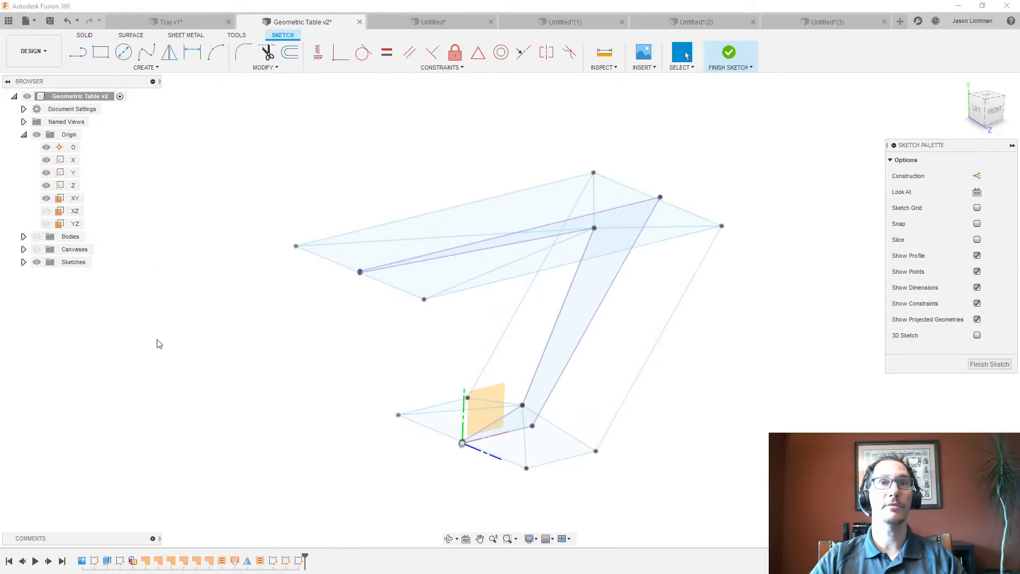
pyautogui.click(23, 262)
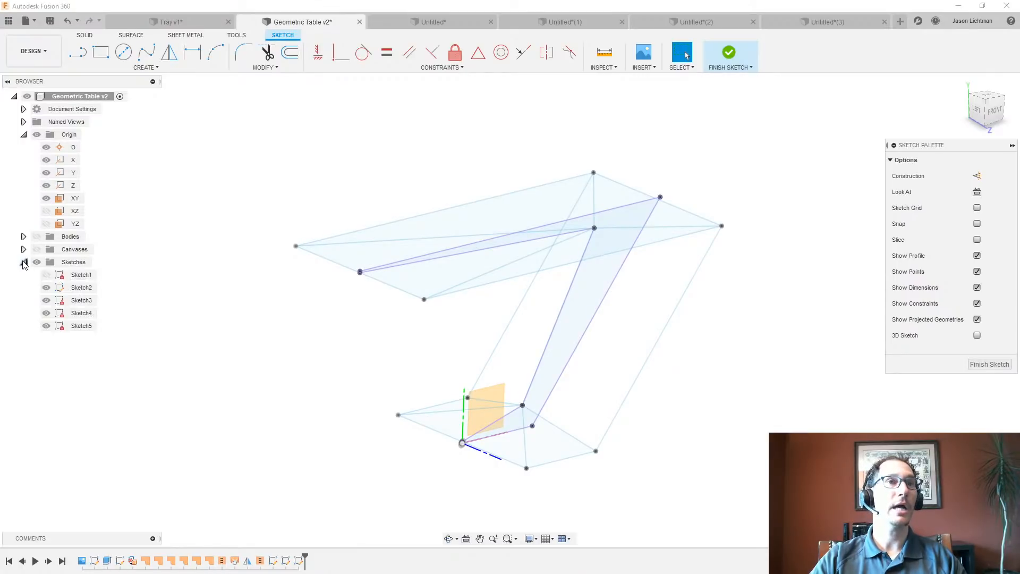
pyautogui.click(46, 300)
pyautogui.click(46, 287)
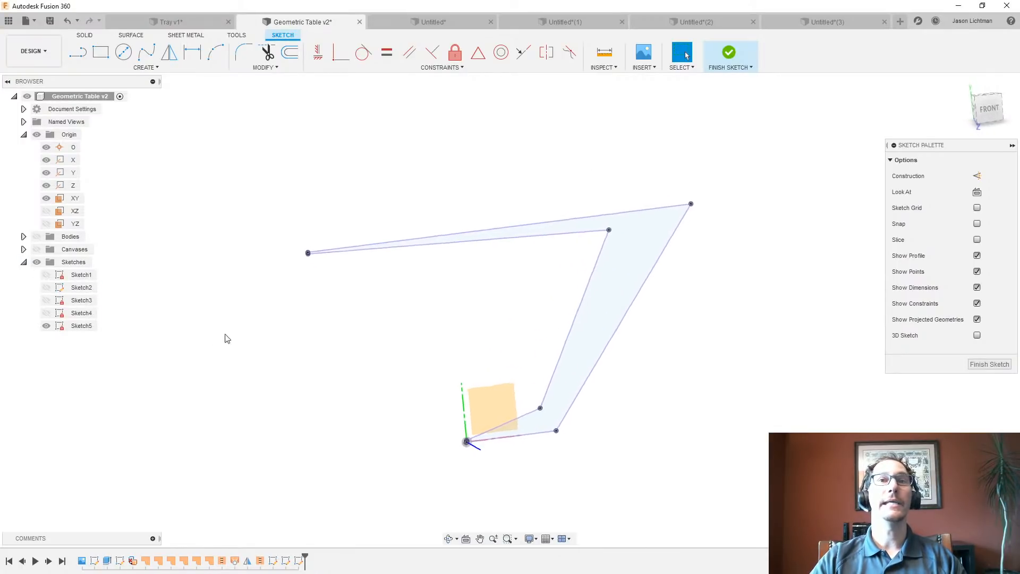
pyautogui.click(979, 118)
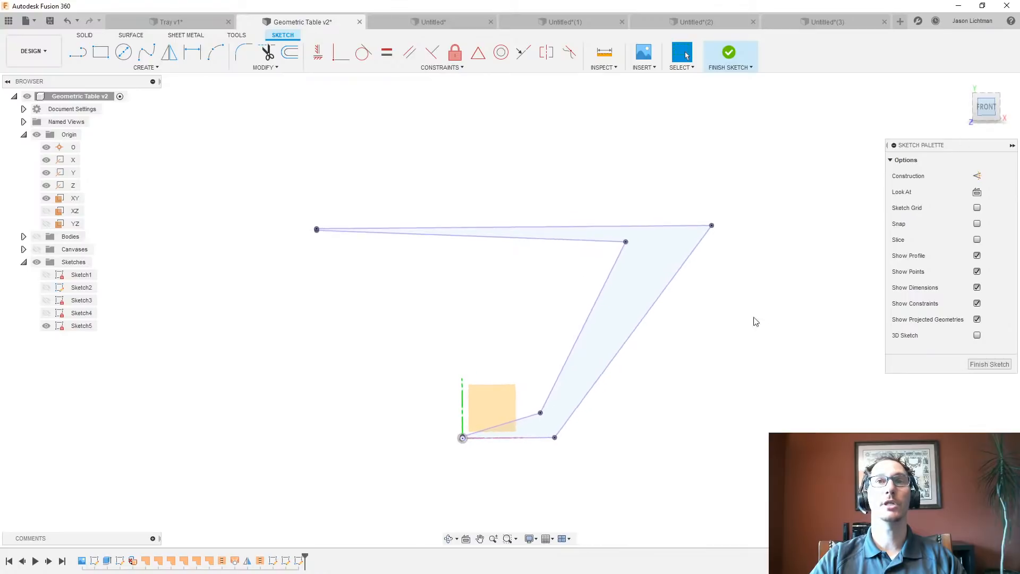
# Draw a slanted line about 24 in long at 125° across the thin tabletop part of the projected profile
pyautogui.click(658, 290)
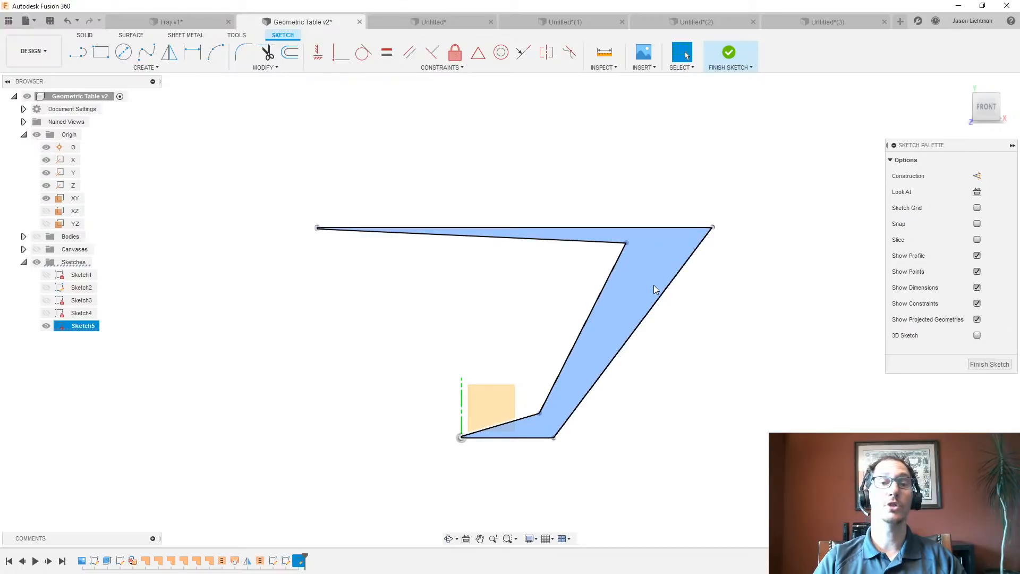
pyautogui.click(562, 274)
pyautogui.press('l')
pyautogui.click(611, 133)
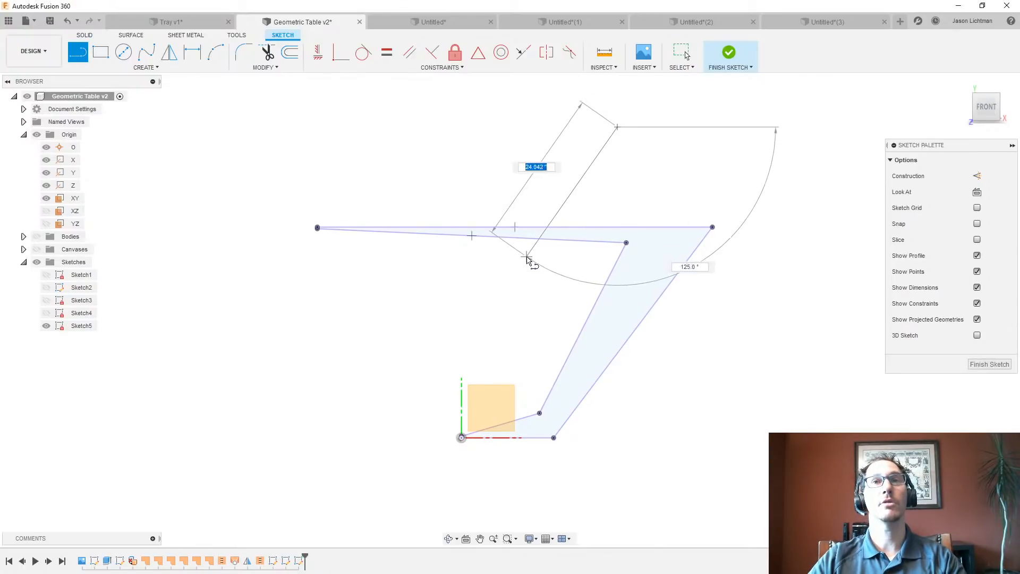
pyautogui.click(528, 259)
pyautogui.press('Escape')
# Trim the slanted line's ends below and above the tabletop so it spans only the projected profile's thickness
pyautogui.scroll(5, 524, 250)
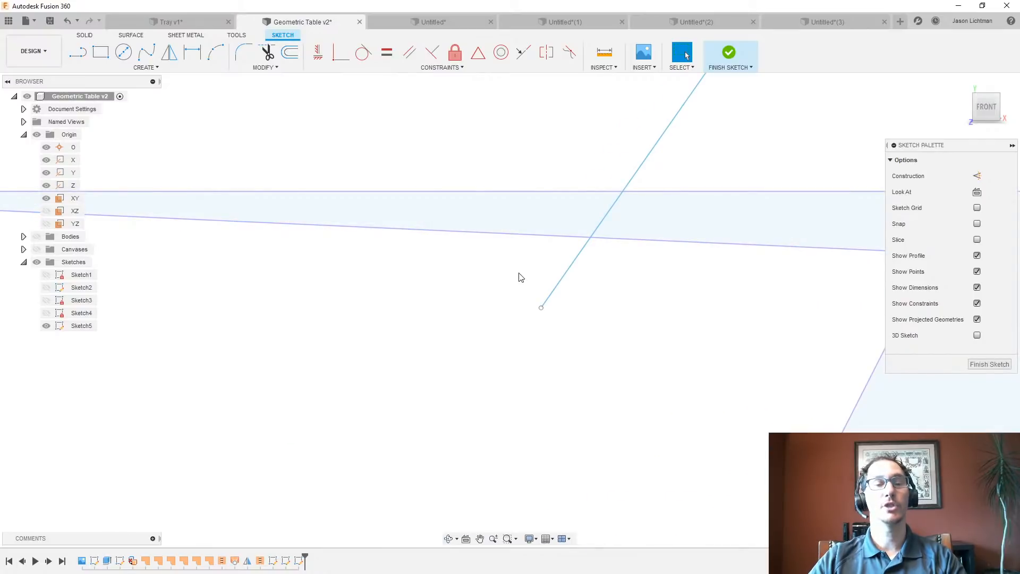
pyautogui.press('t')
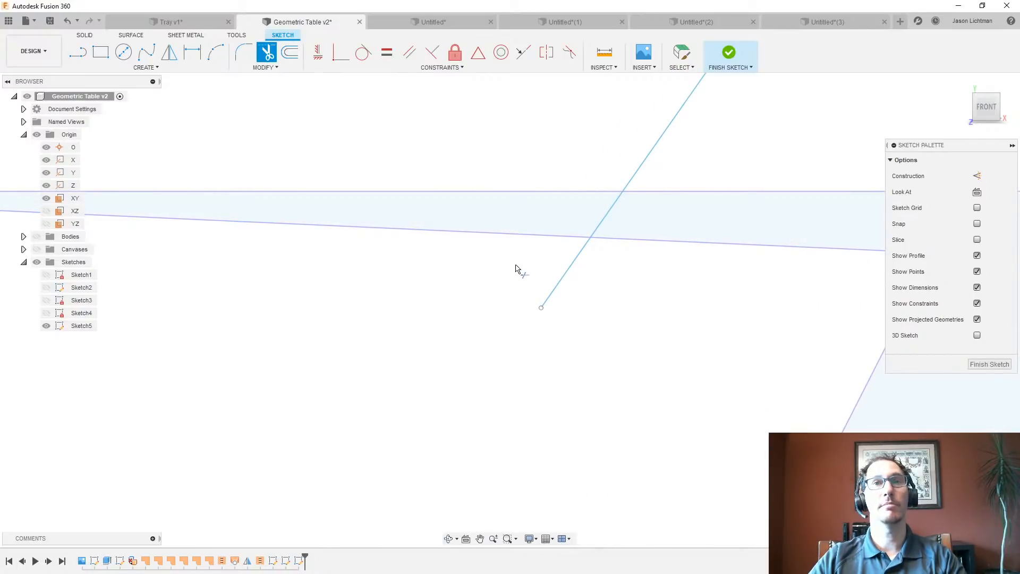
pyautogui.click(572, 263)
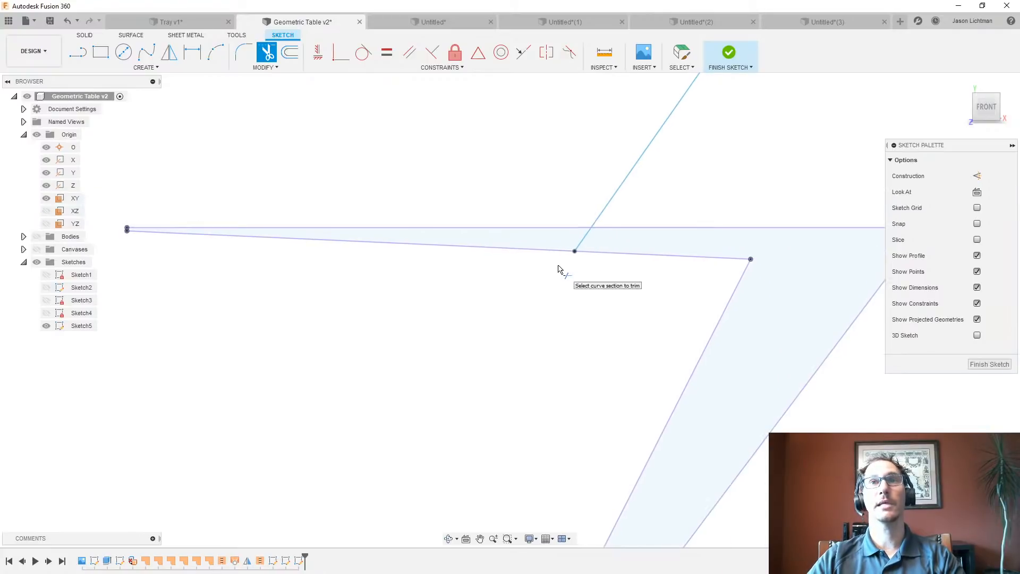
pyautogui.click(638, 181)
pyautogui.scroll(5, 579, 219)
pyautogui.press('Escape')
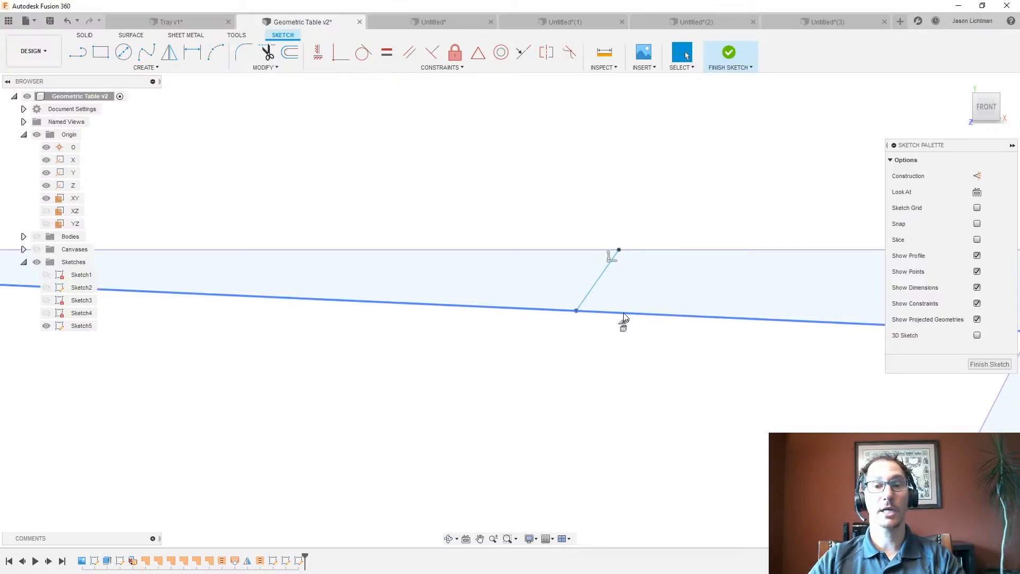
pyautogui.scroll(-4, 626, 353)
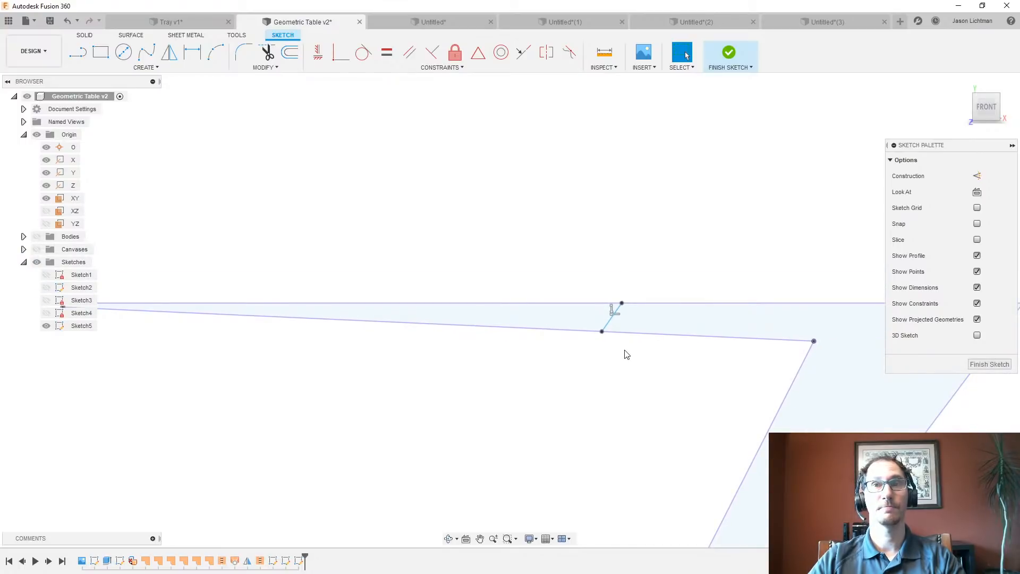
pyautogui.scroll(-3, 626, 354)
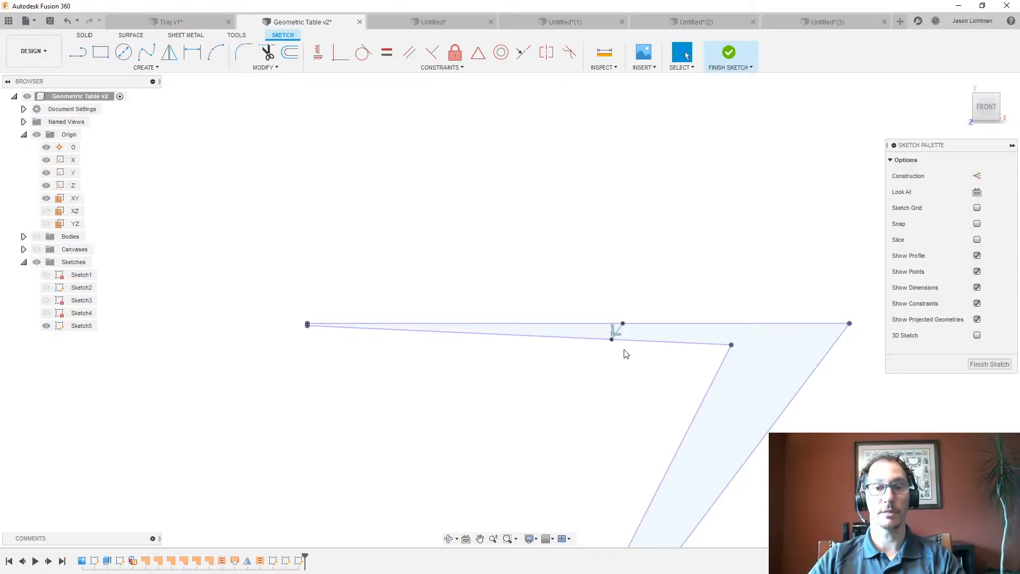
pyautogui.click(285, 66)
pyautogui.click(271, 106)
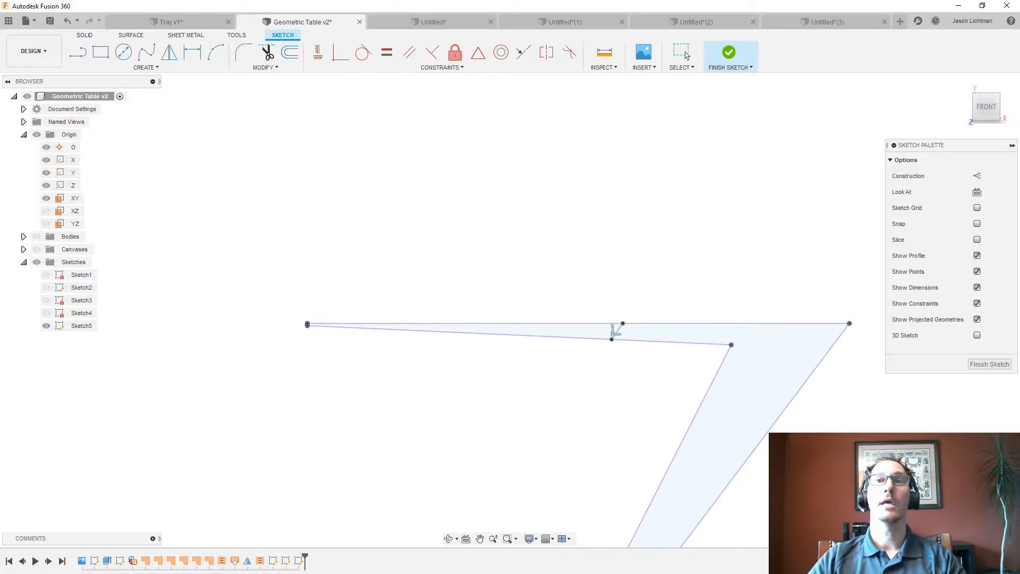
pyautogui.scroll(5, 830, 361)
pyautogui.moveTo(838, 335)
pyautogui.mouseDown(button='middle')
pyautogui.moveTo(724, 318)
pyautogui.moveTo(540, 347)
pyautogui.mouseUp(button='middle')
pyautogui.scroll(3, 547, 346)
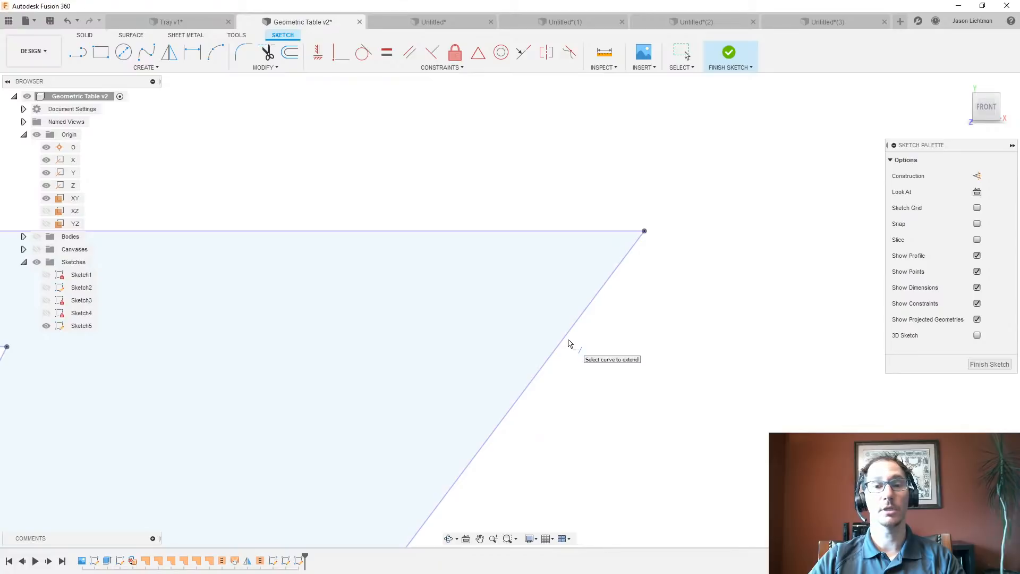
pyautogui.press('Escape')
# Convert the projected outer slanted edge of the table leg to construction geometry
pyautogui.click(565, 343)
pyautogui.press('x')
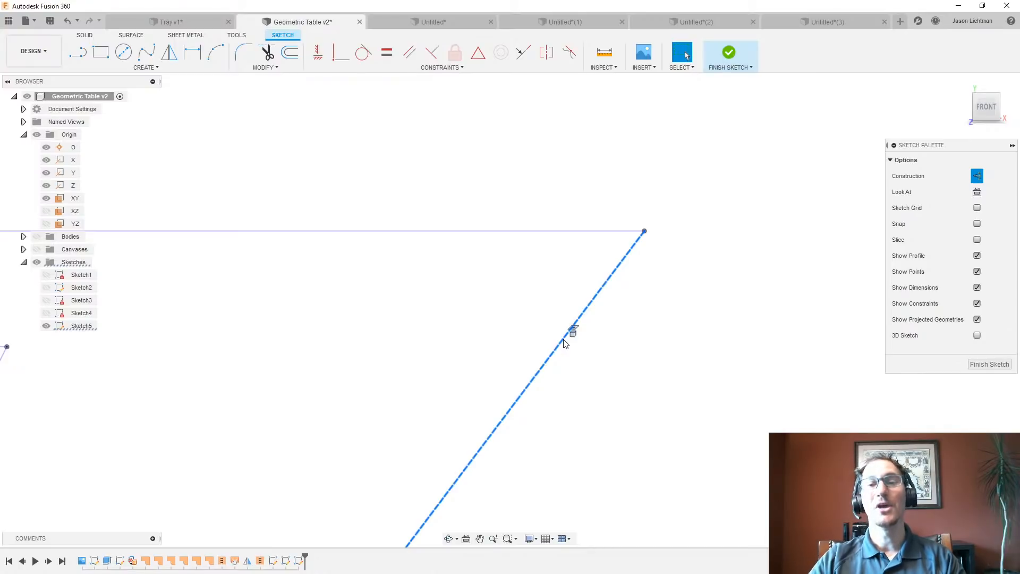
pyautogui.click(590, 385)
# Draw a line about 52 in long from the outer leg's bottom corner, slanting up past the tabletop's outer corner
pyautogui.scroll(-5, 590, 385)
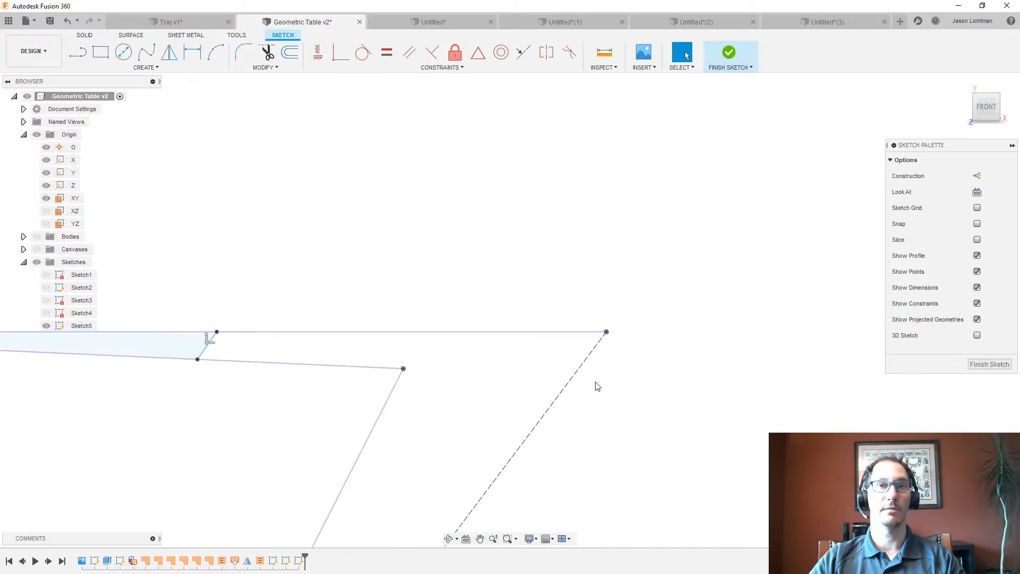
pyautogui.moveTo(595, 385); pyautogui.dragTo(658, 238, button='middle')
pyautogui.scroll(-3, 659, 239)
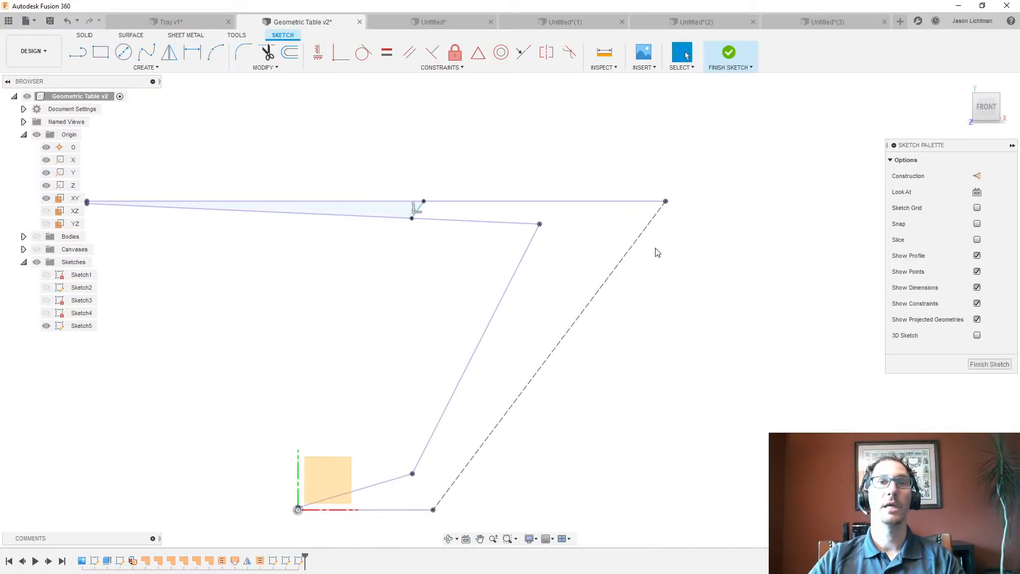
pyautogui.scroll(-2, 658, 252)
pyautogui.press('l')
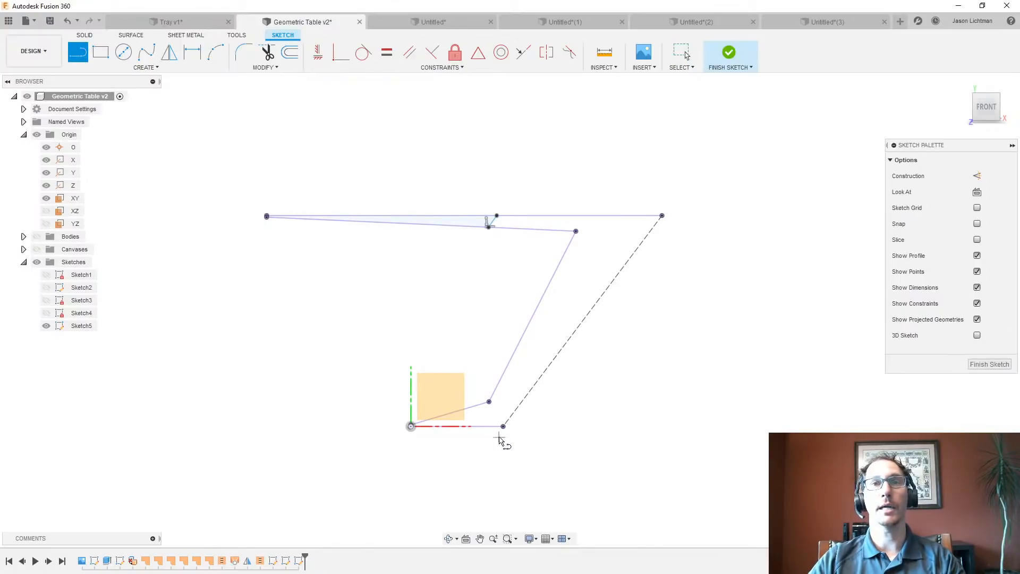
pyautogui.click(504, 426)
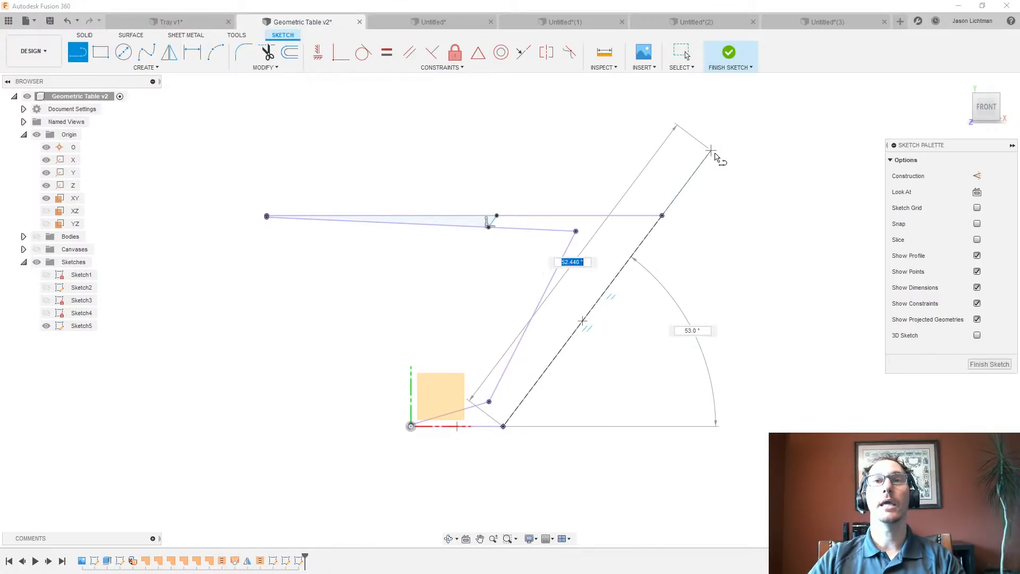
pyautogui.click(716, 160)
pyautogui.press('Escape')
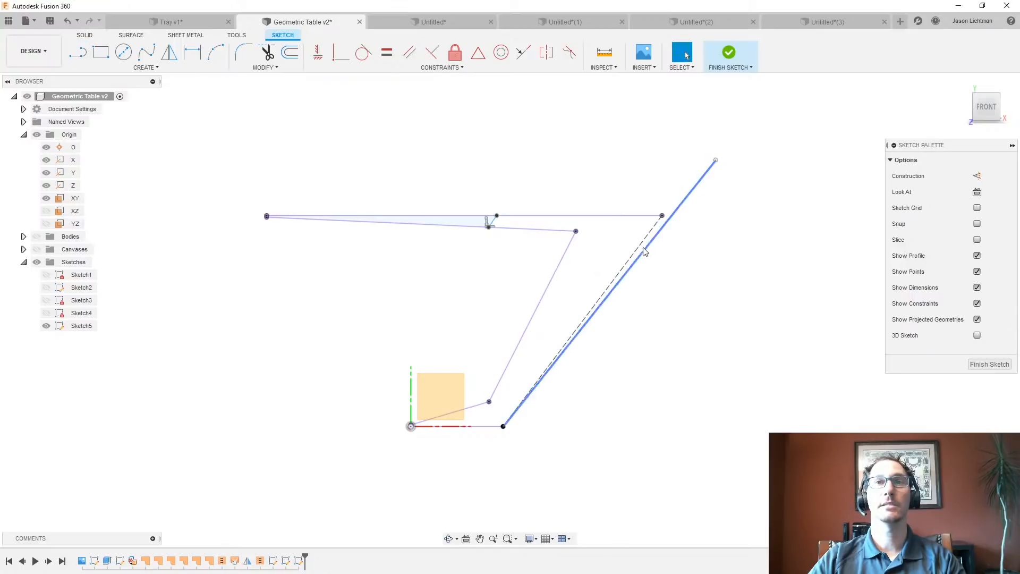
# Make the new slanted line collinear with the construction edge and stretch its free upper end farther past the tabletop
pyautogui.scroll(4, 643, 254)
pyautogui.click(523, 51)
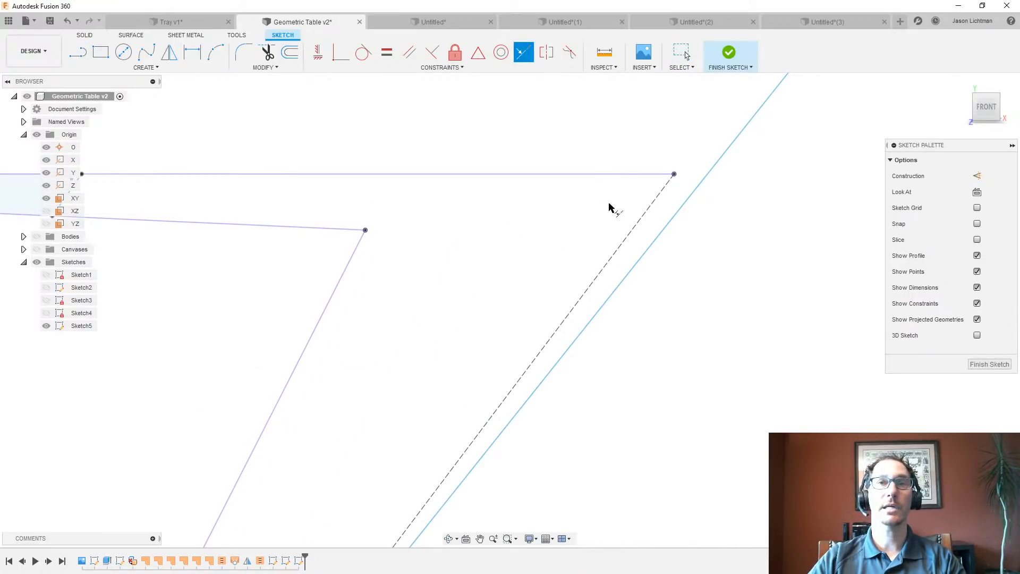
pyautogui.click(628, 236)
pyautogui.click(640, 267)
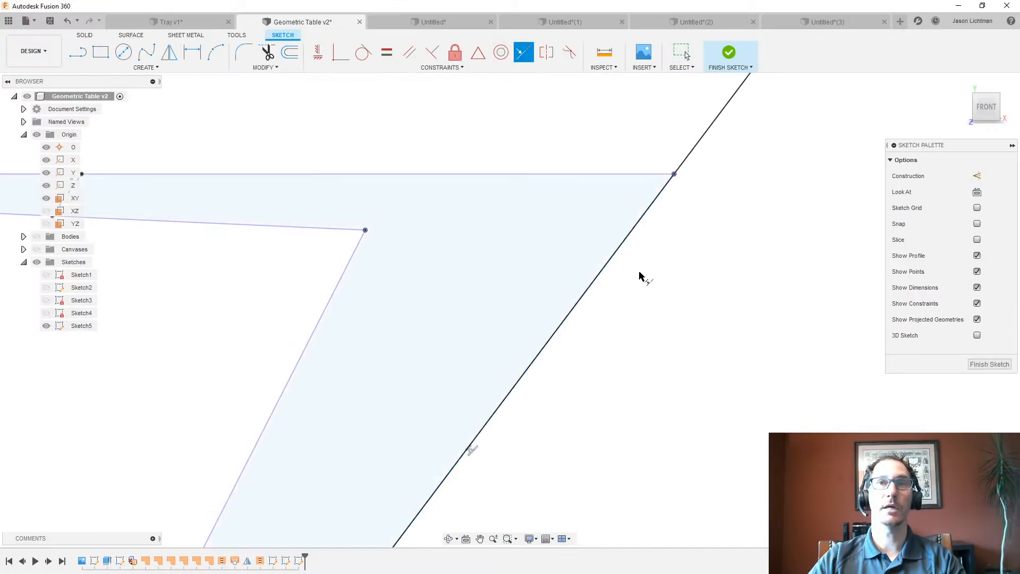
pyautogui.scroll(-4, 639, 274)
pyautogui.press('Escape')
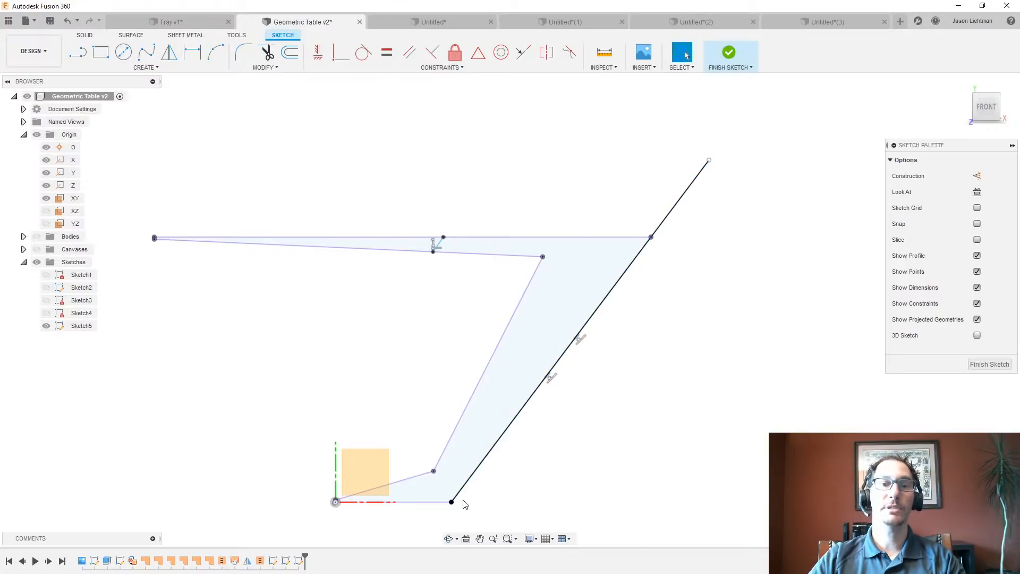
pyautogui.moveTo(710, 160); pyautogui.dragTo(708, 133)
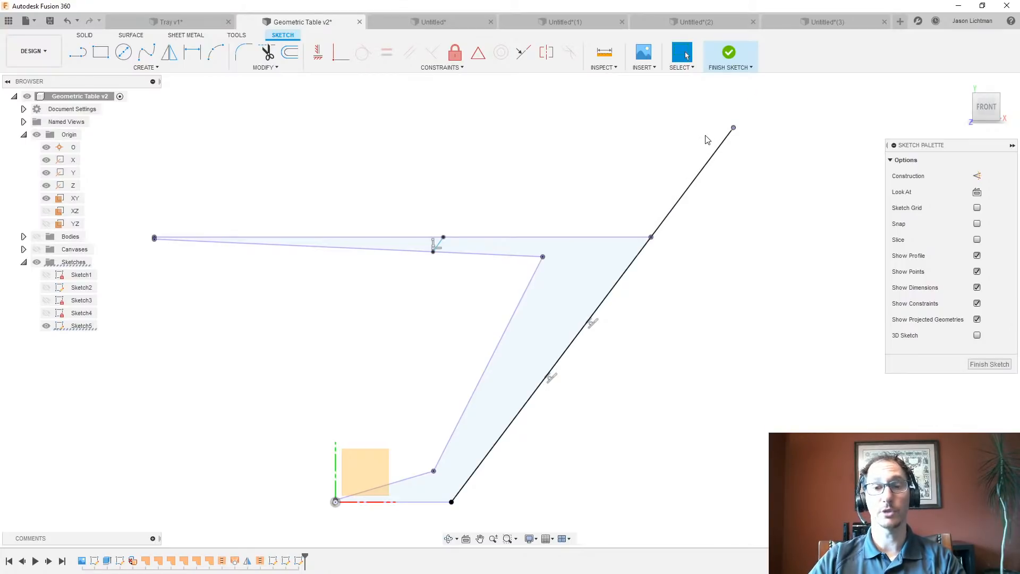